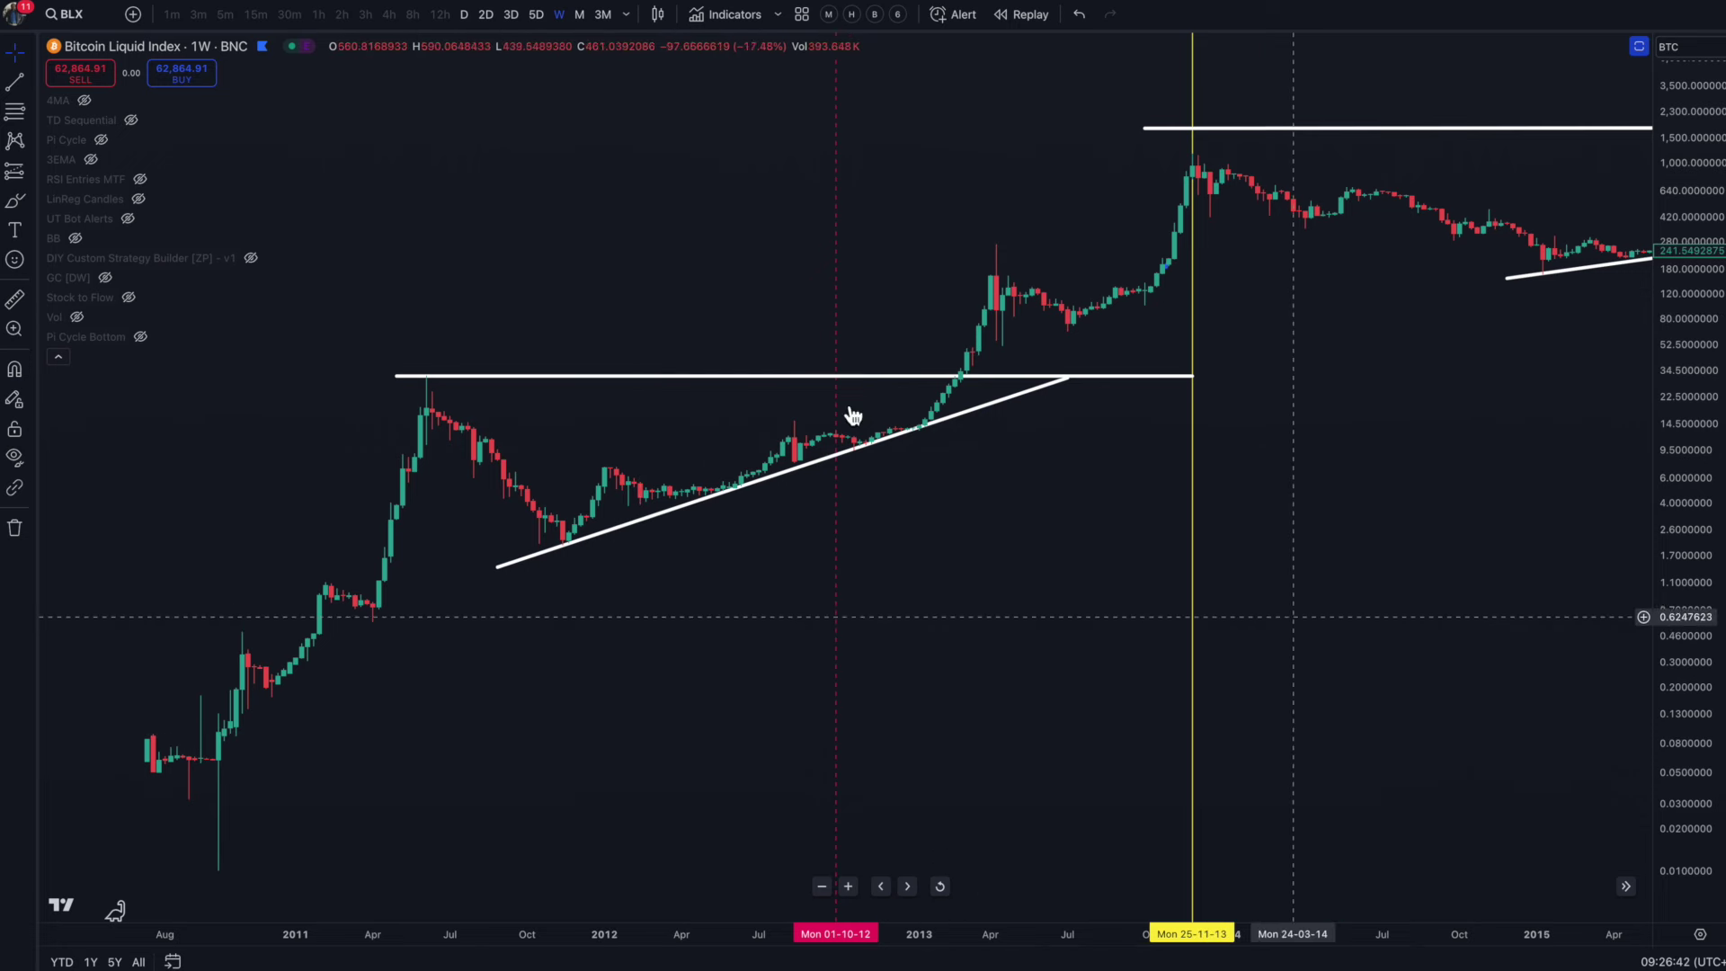
Step: Mark the 2011 low area, the line at 1 October 2012 and the November 2013 peak with brush strokes
mouse_move(119, 727)
left_mouse_down()
mouse_move(99, 751)
mouse_move(135, 803)
mouse_move(435, 401)
mouse_move(416, 363)
mouse_move(459, 393)
mouse_move(544, 538)
mouse_move(525, 540)
left_mouse_up()
left_click_drag(836, 216, 844, 591)
mouse_move(1206, 117)
left_mouse_down()
mouse_move(1185, 121)
mouse_move(1184, 149)
mouse_move(1202, 136)
left_mouse_up()
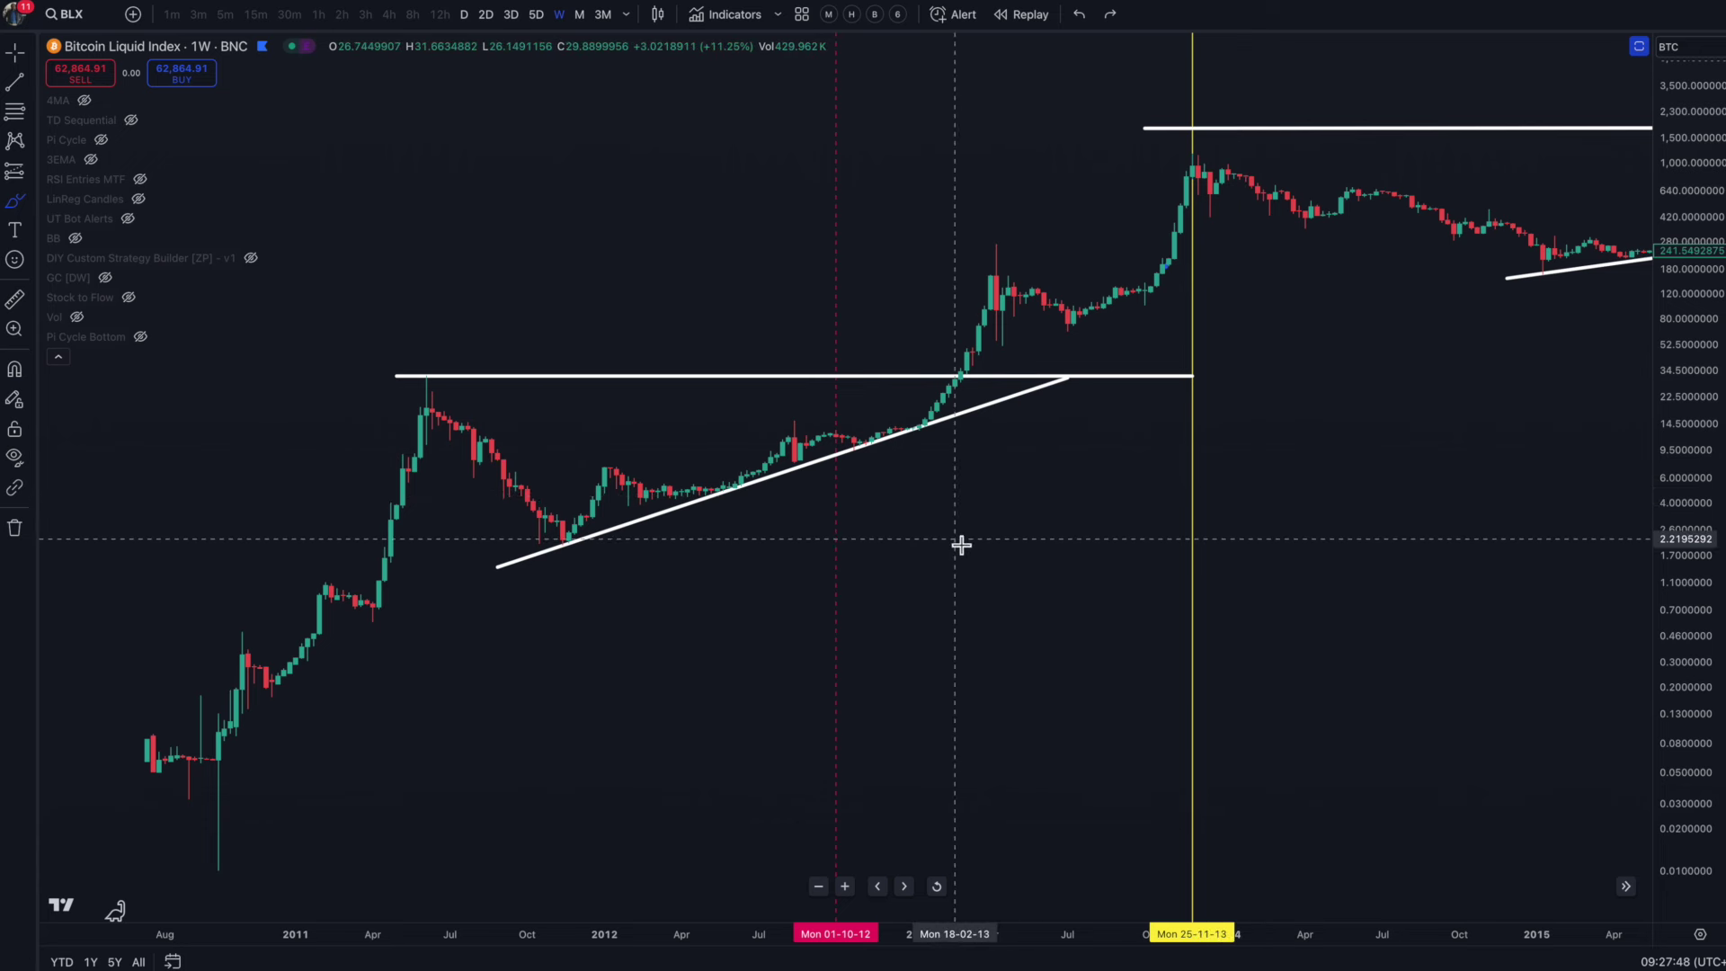
Step: Measure the time from the October 2011 low to the 1 October 2012 line, and from that line to the 25 November 2013 peak line
key("shift")
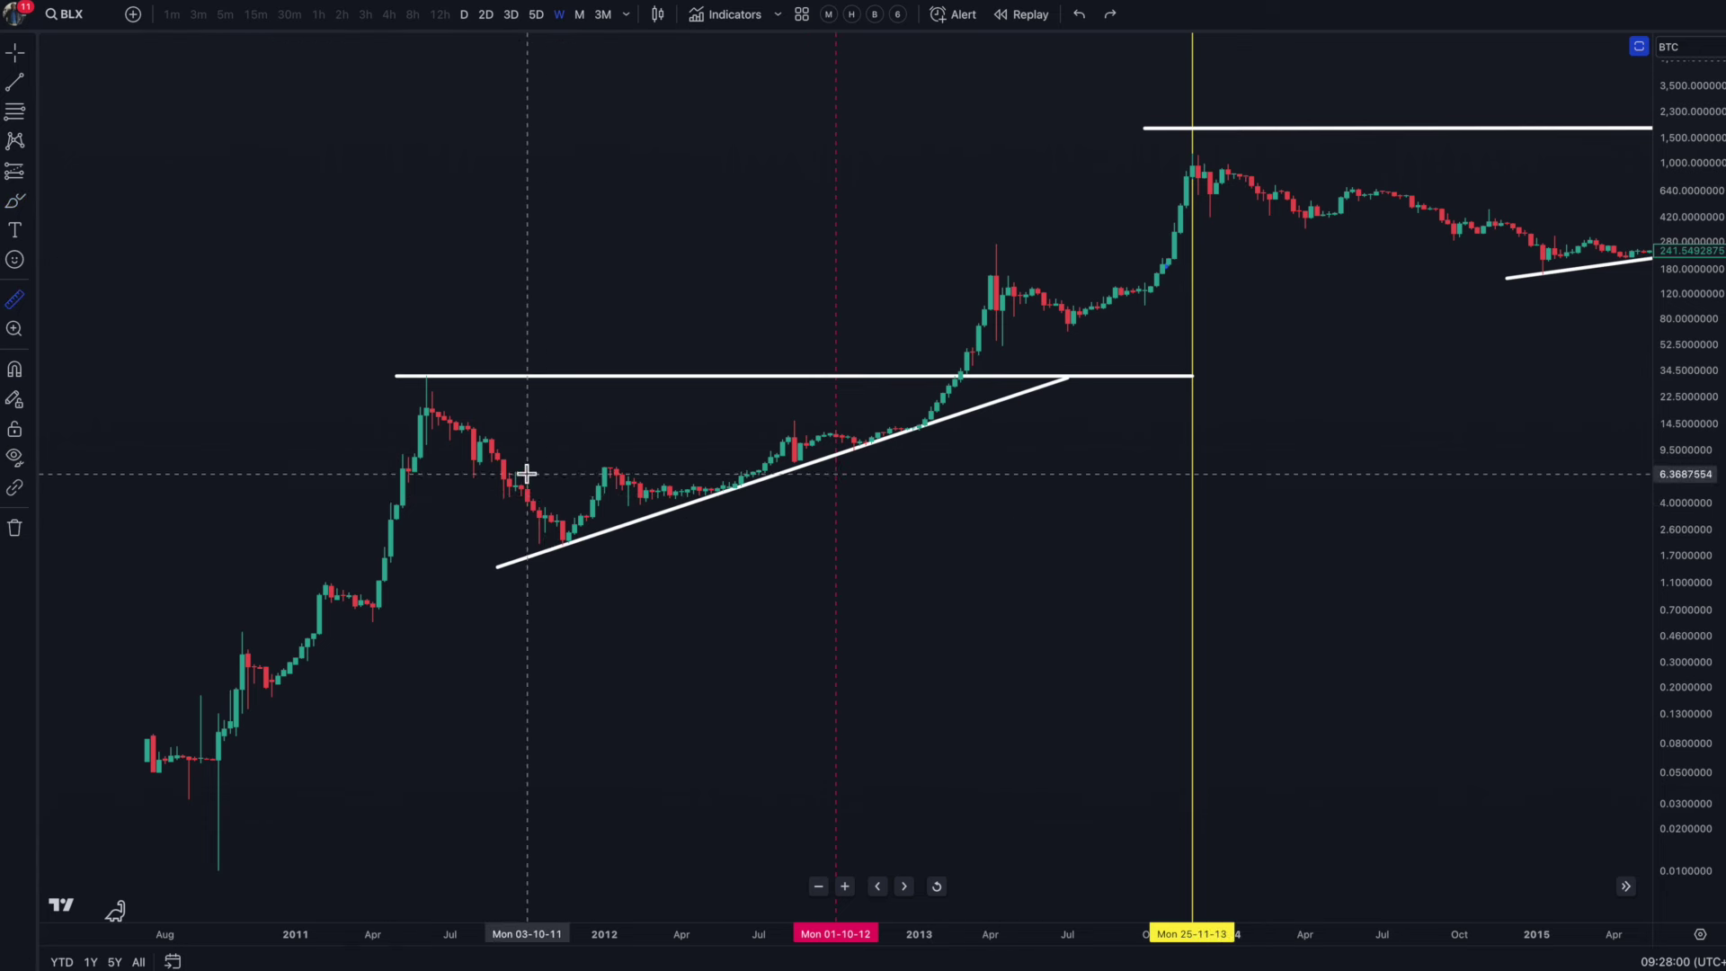
left_click(540, 557)
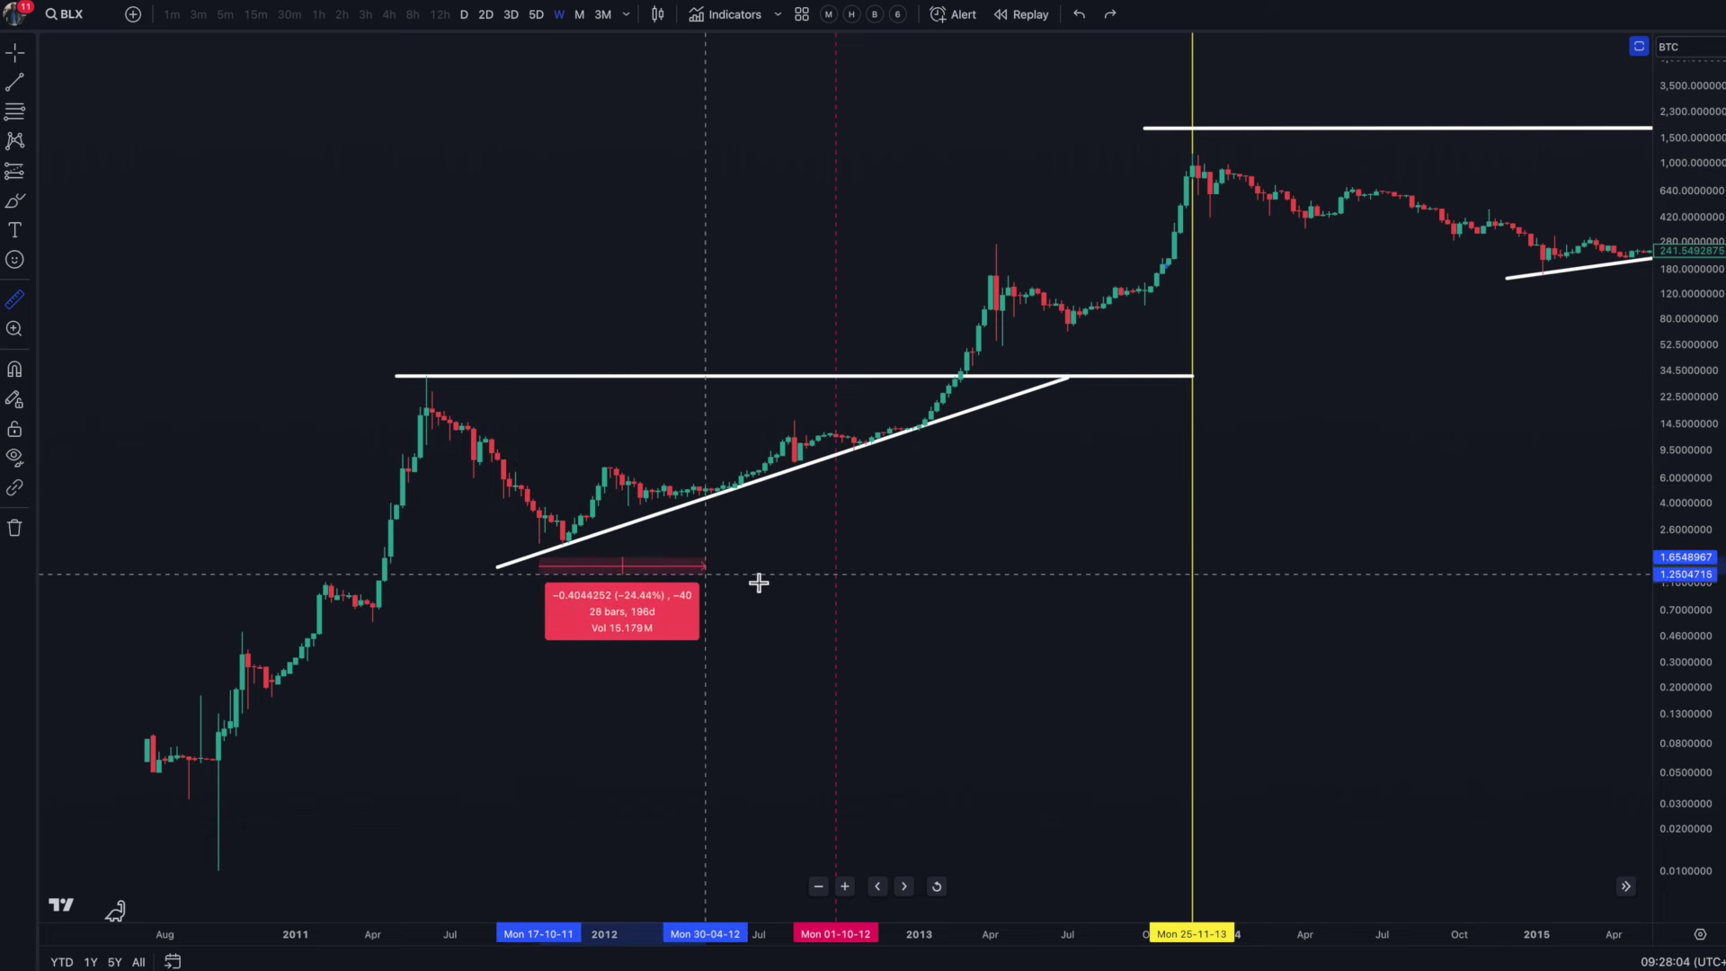
left_click(836, 580)
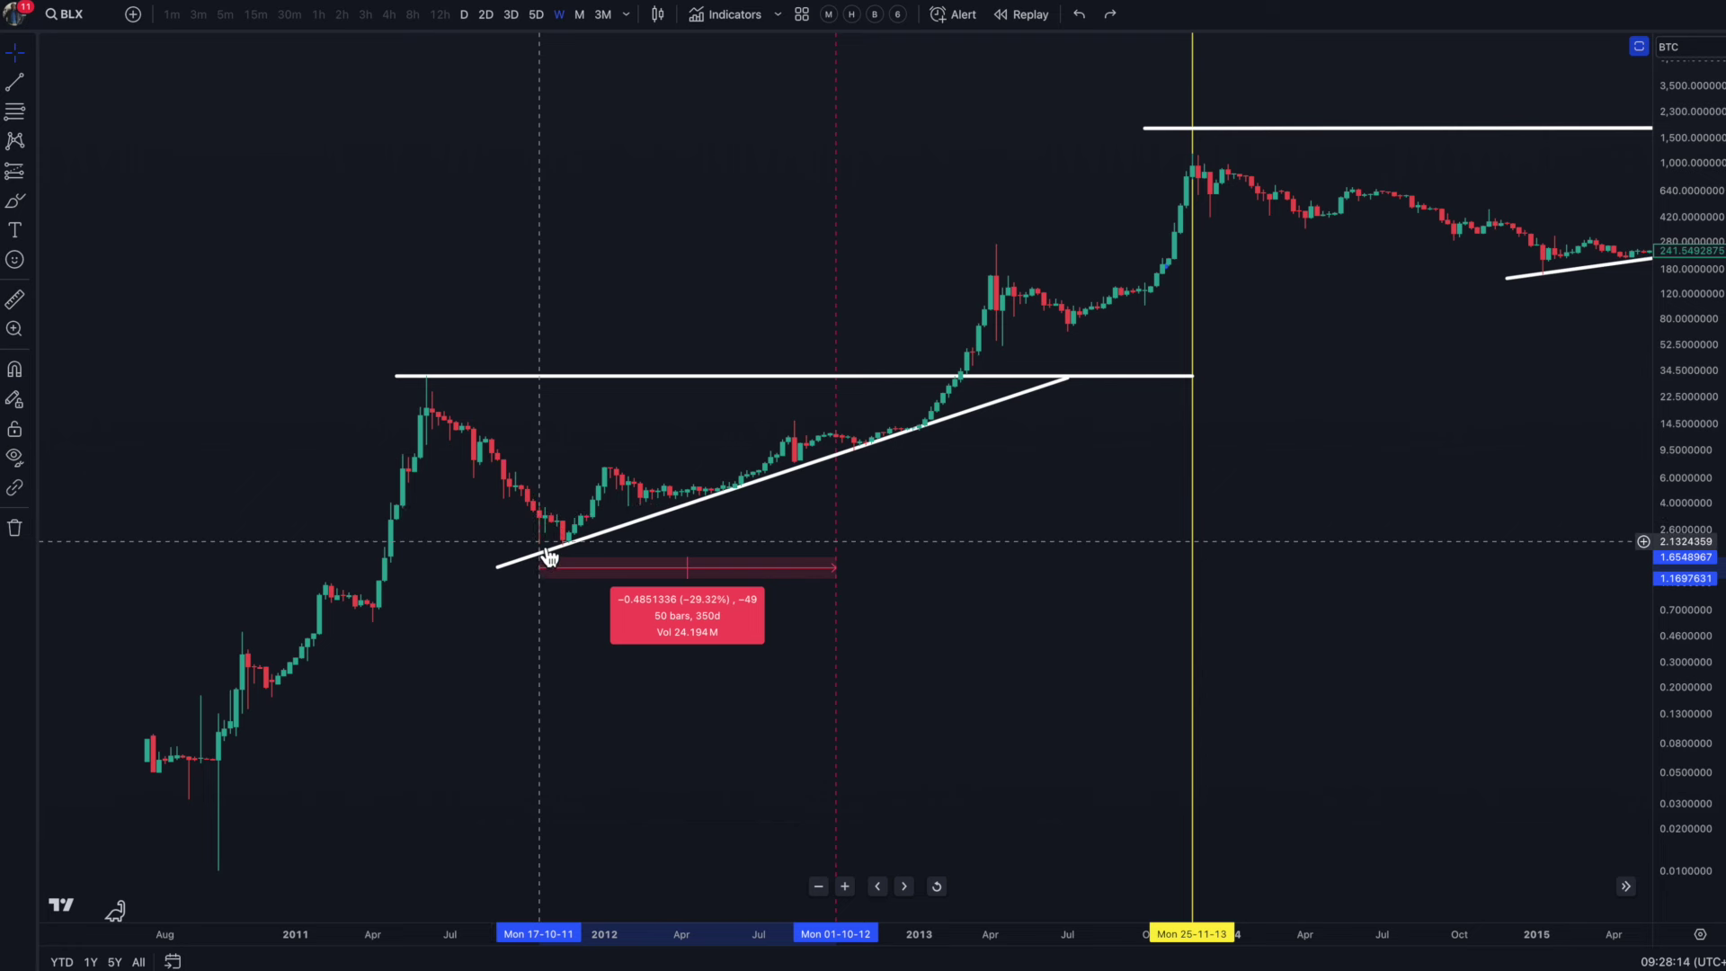
left_click(14, 299)
left_click(863, 564)
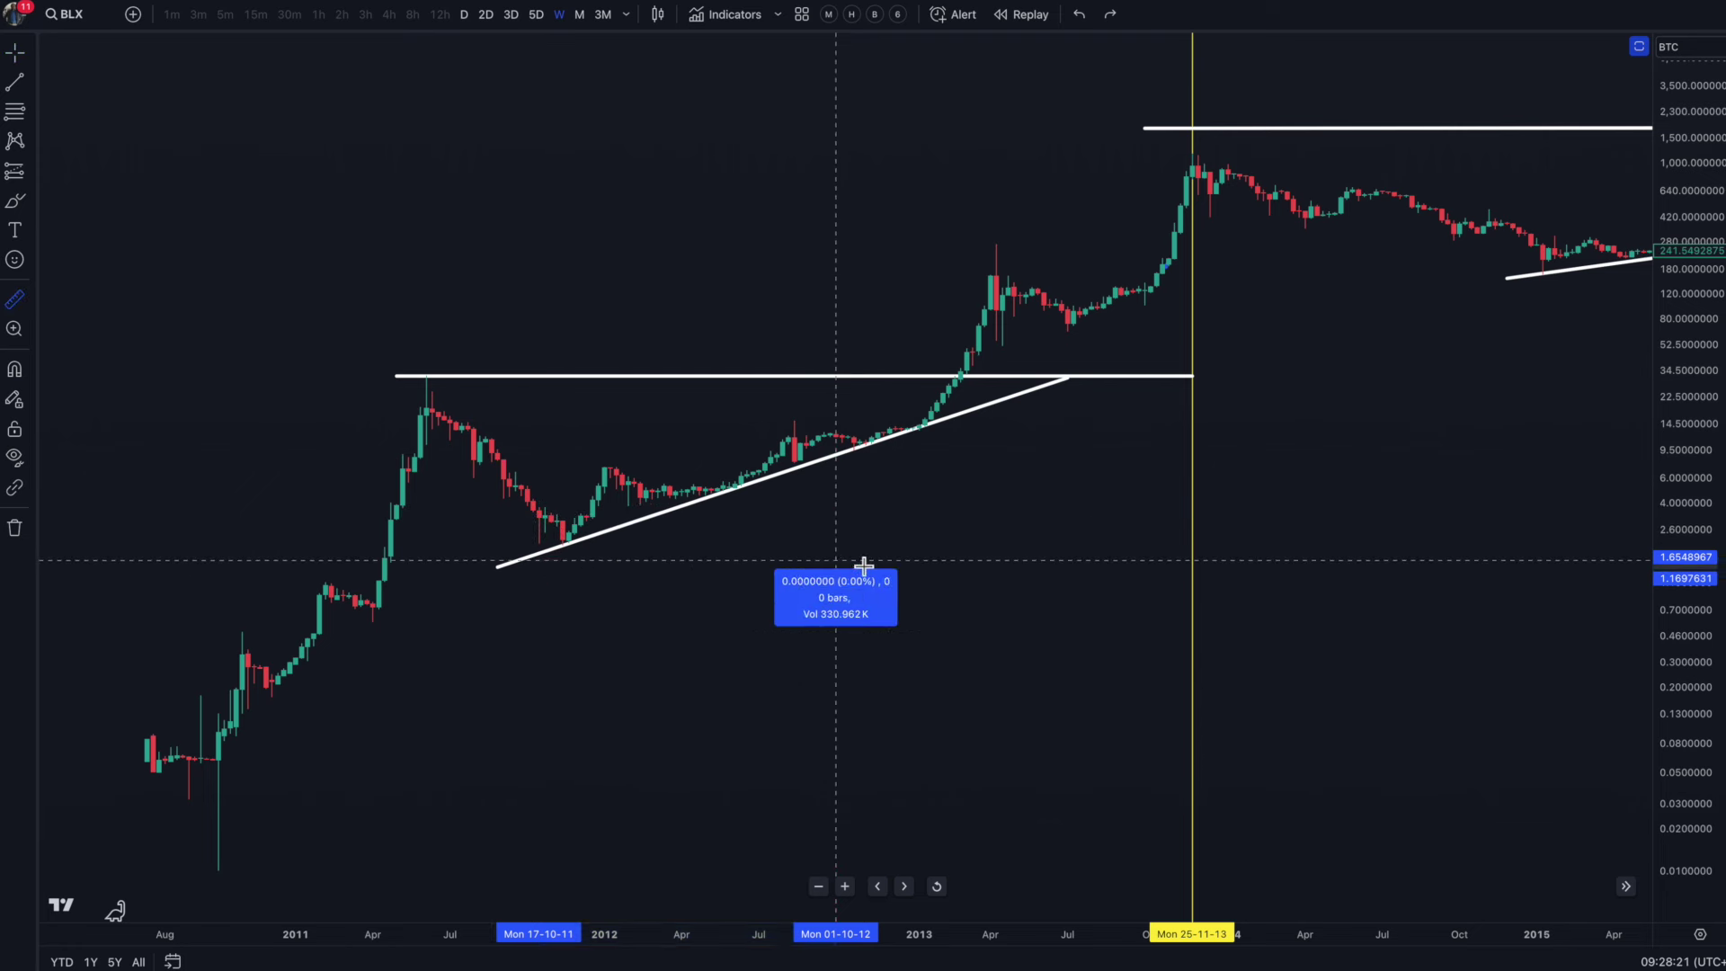
left_click(1192, 555)
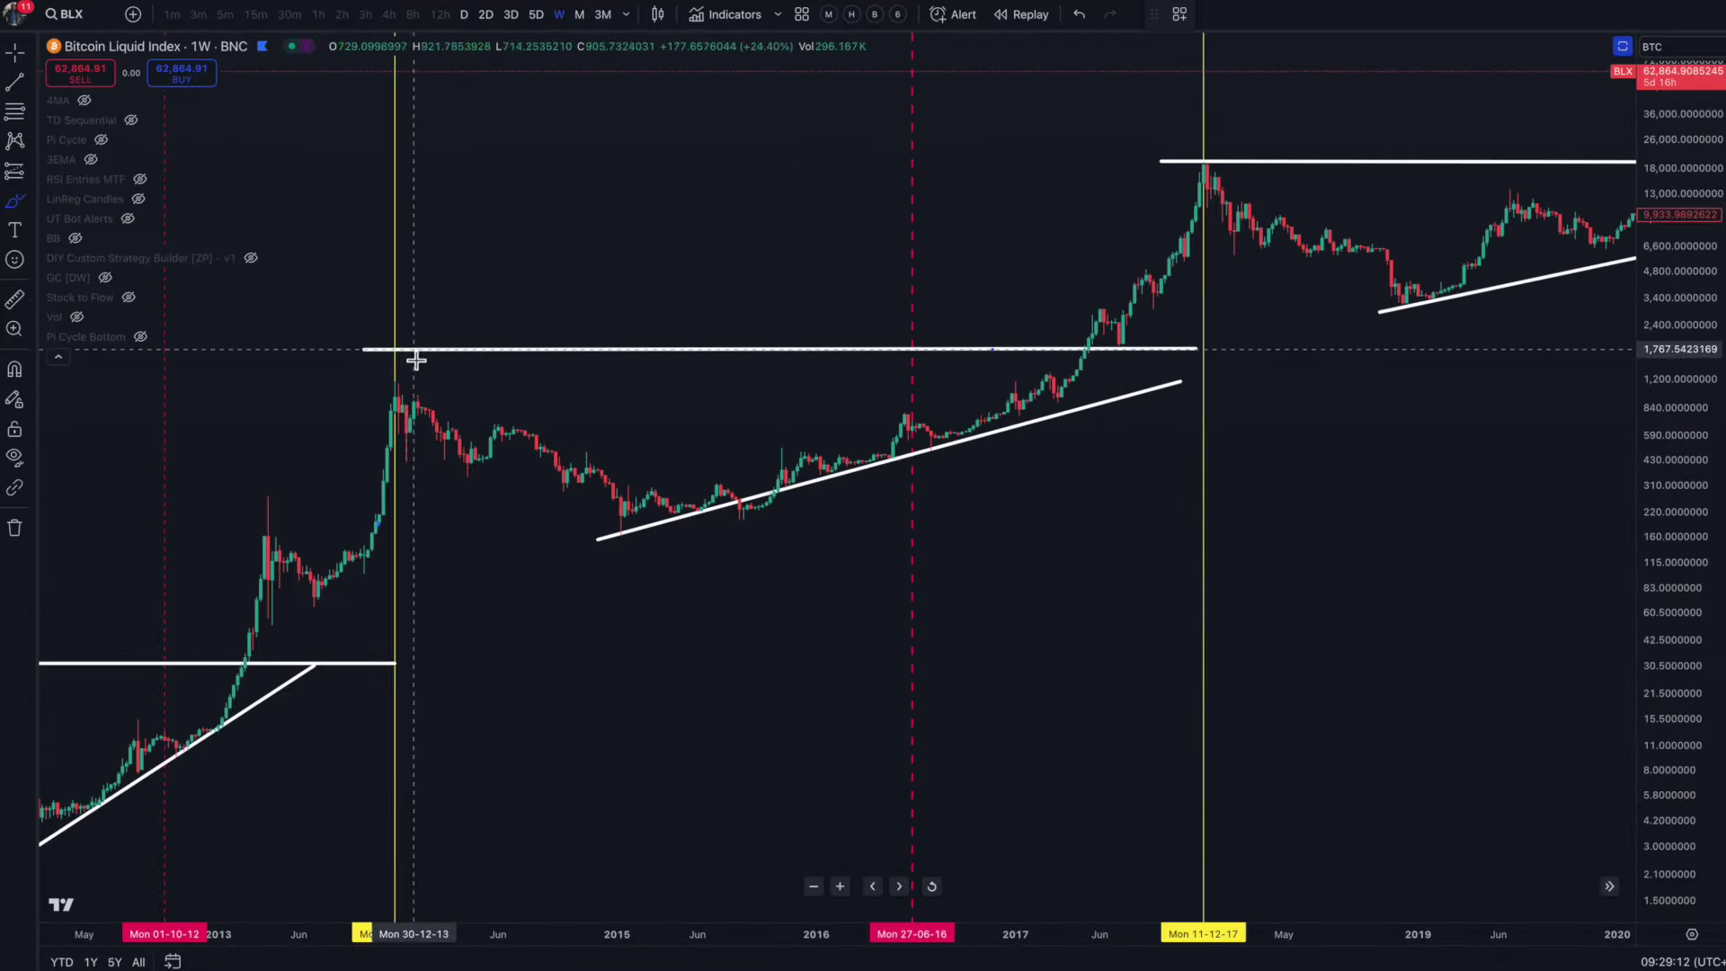
Step: Mark the November 2013 peak, the January 2015 low and the December 2017 peak with brush strokes
mouse_move(405, 346)
left_mouse_down()
mouse_move(374, 347)
mouse_move(396, 382)
mouse_move(405, 341)
left_mouse_up()
left_click_drag(642, 524, 637, 522)
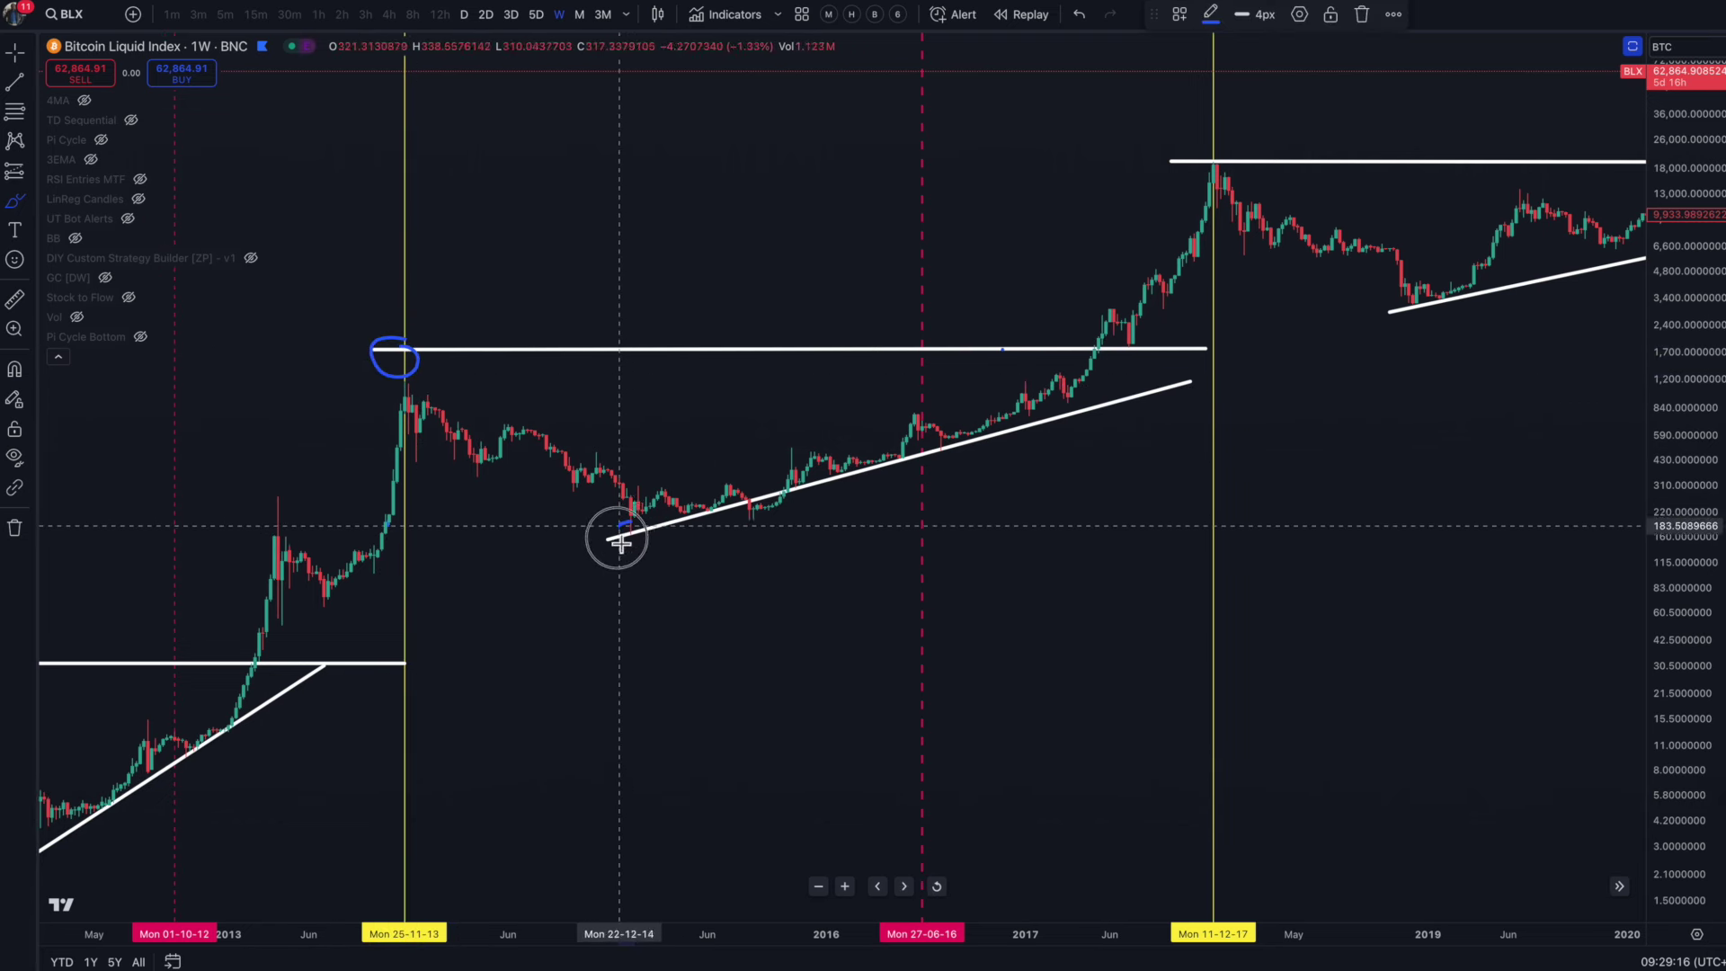
left_click_drag(1222, 146, 1255, 146)
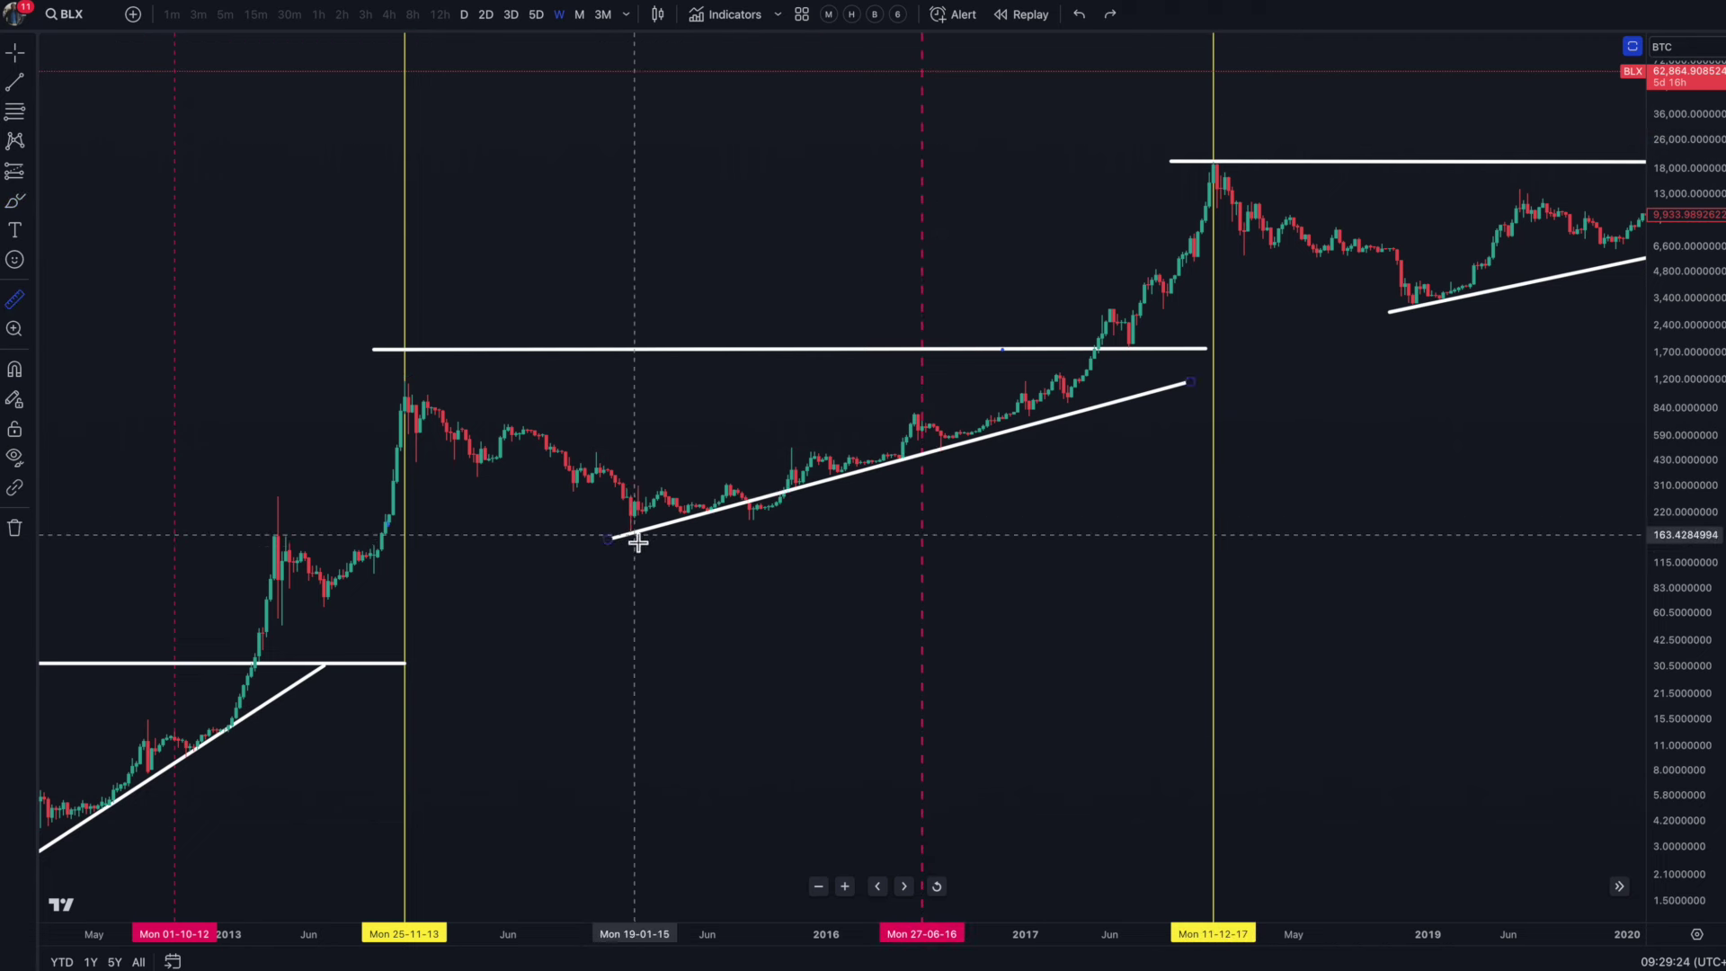
Step: Measure the time from the January 2015 low to the 27 June 2016 line, and from there to the 11 December 2017 peak line
left_click(922, 559)
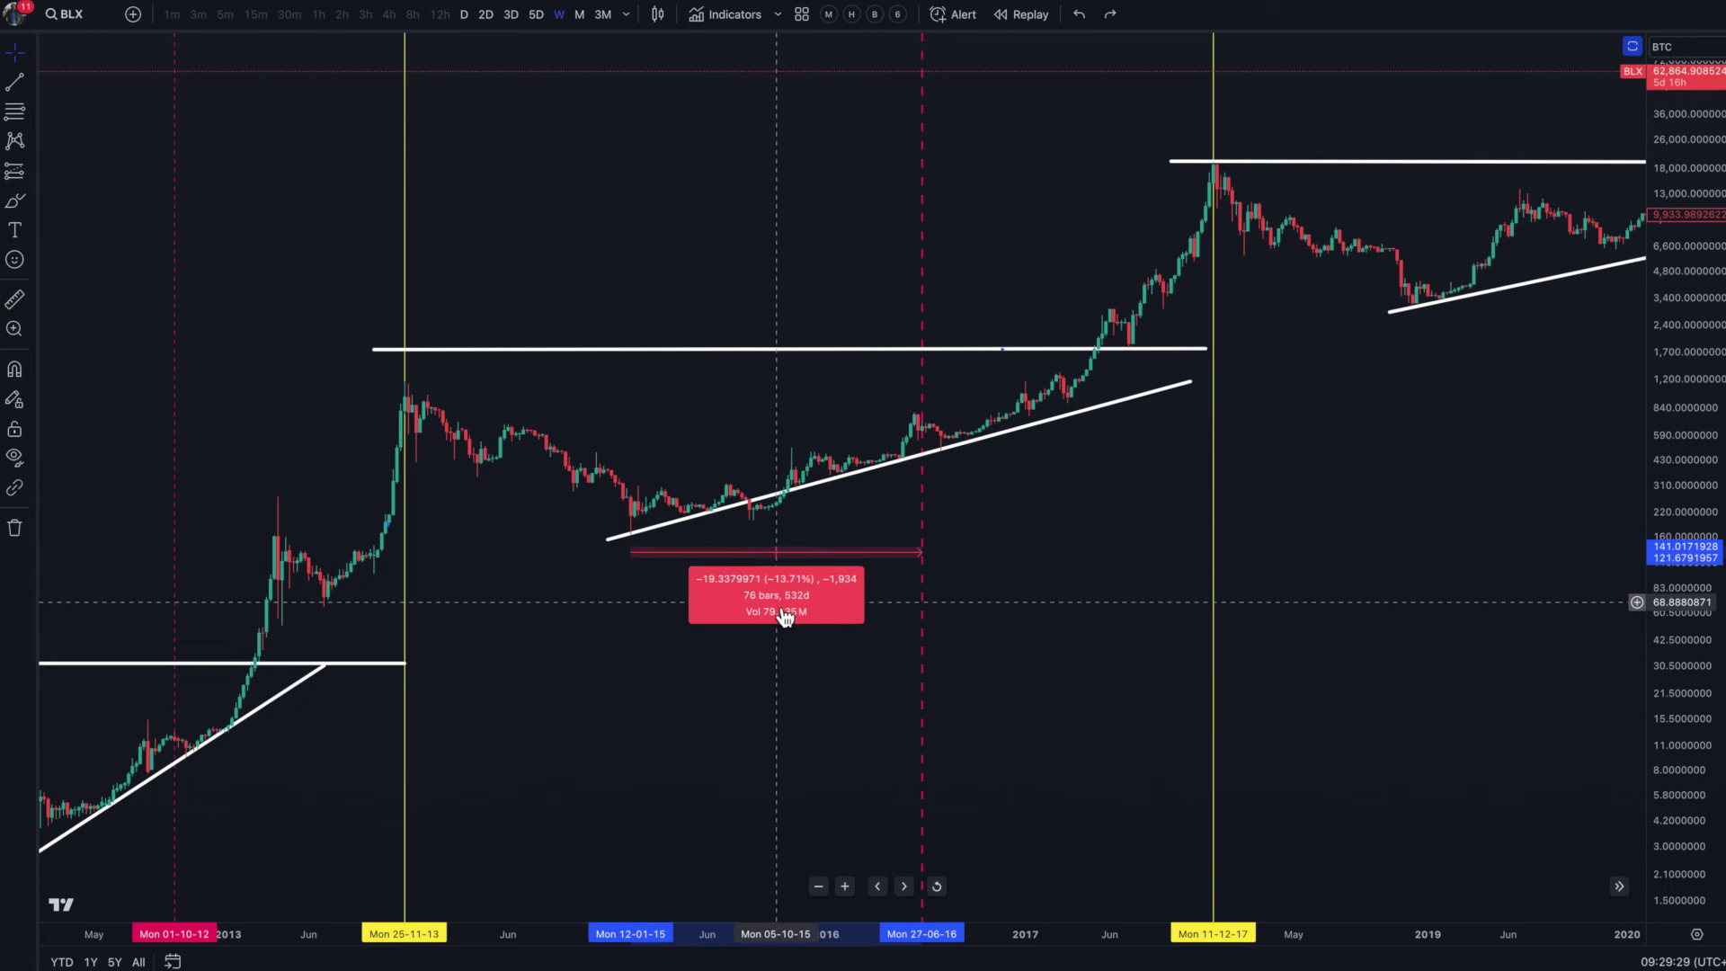
key("shift")
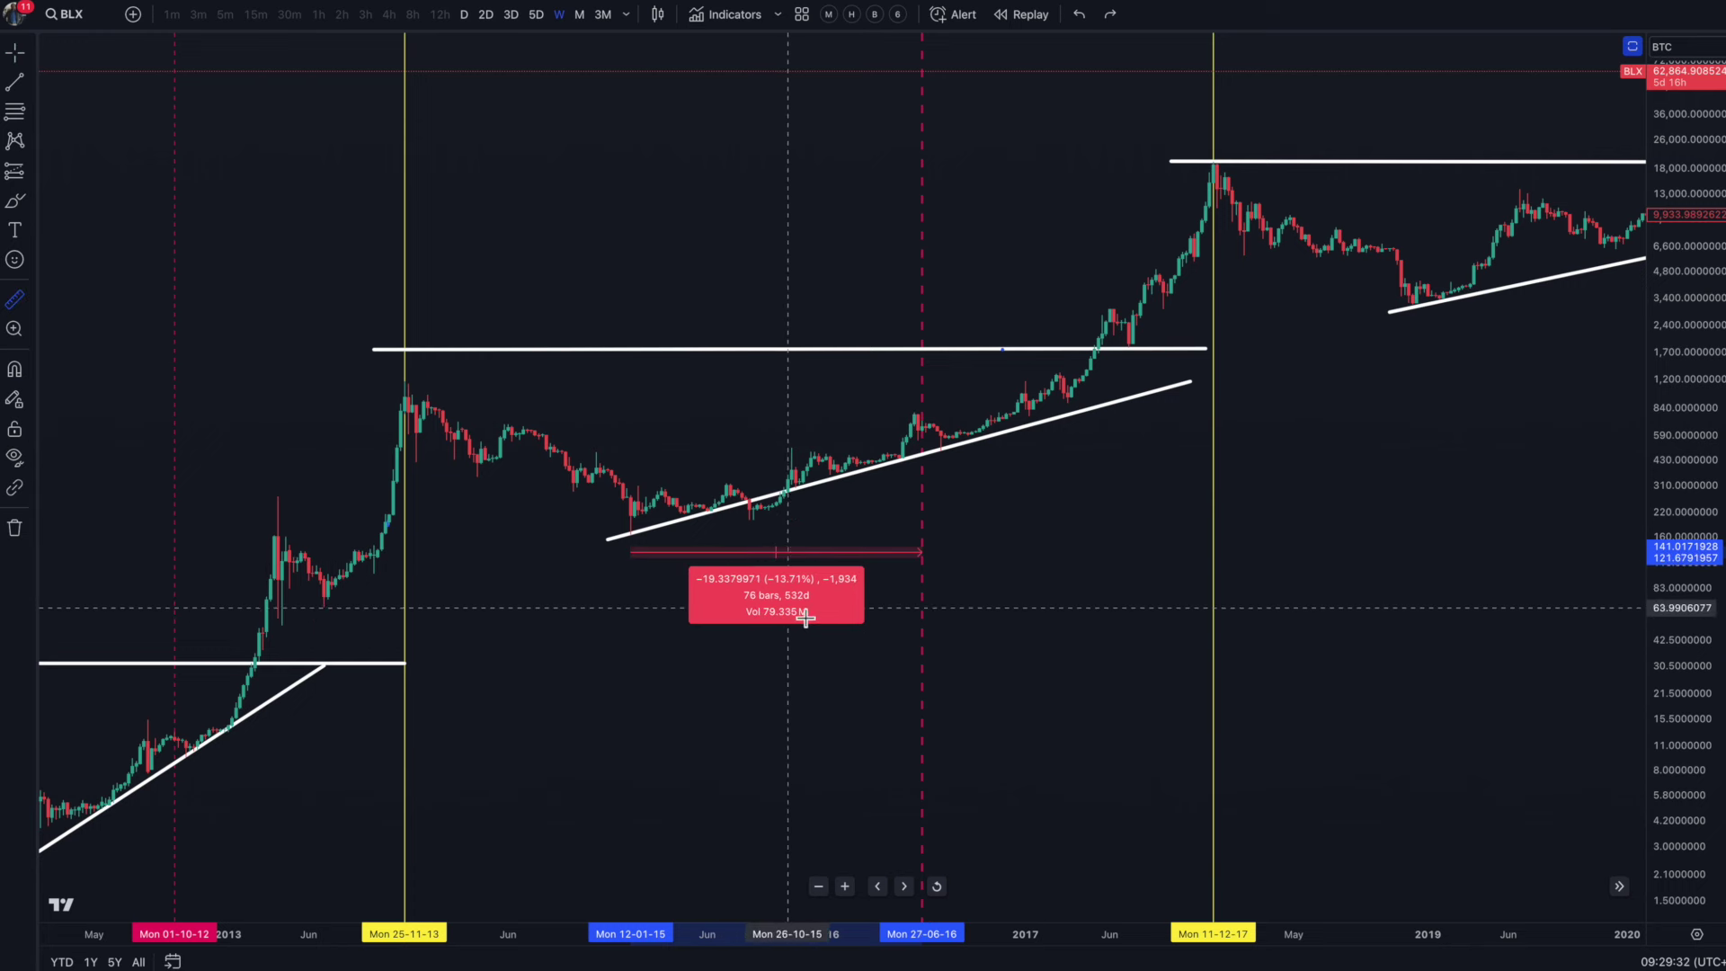
left_click(925, 569)
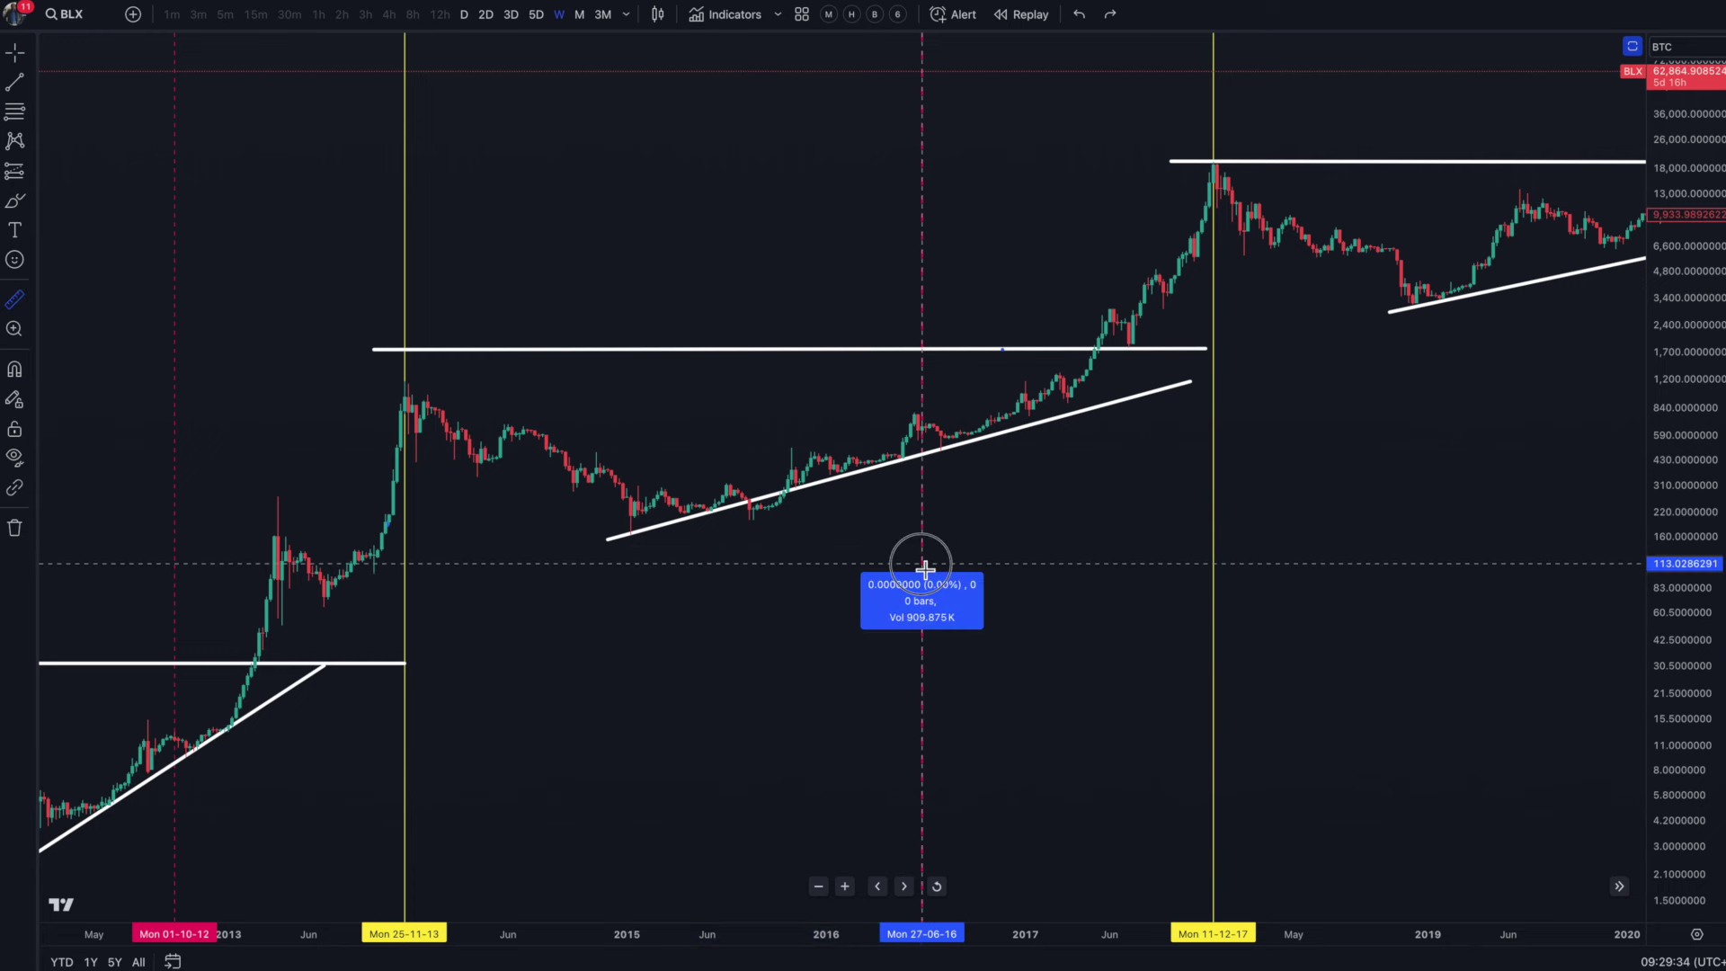
left_click(1214, 562)
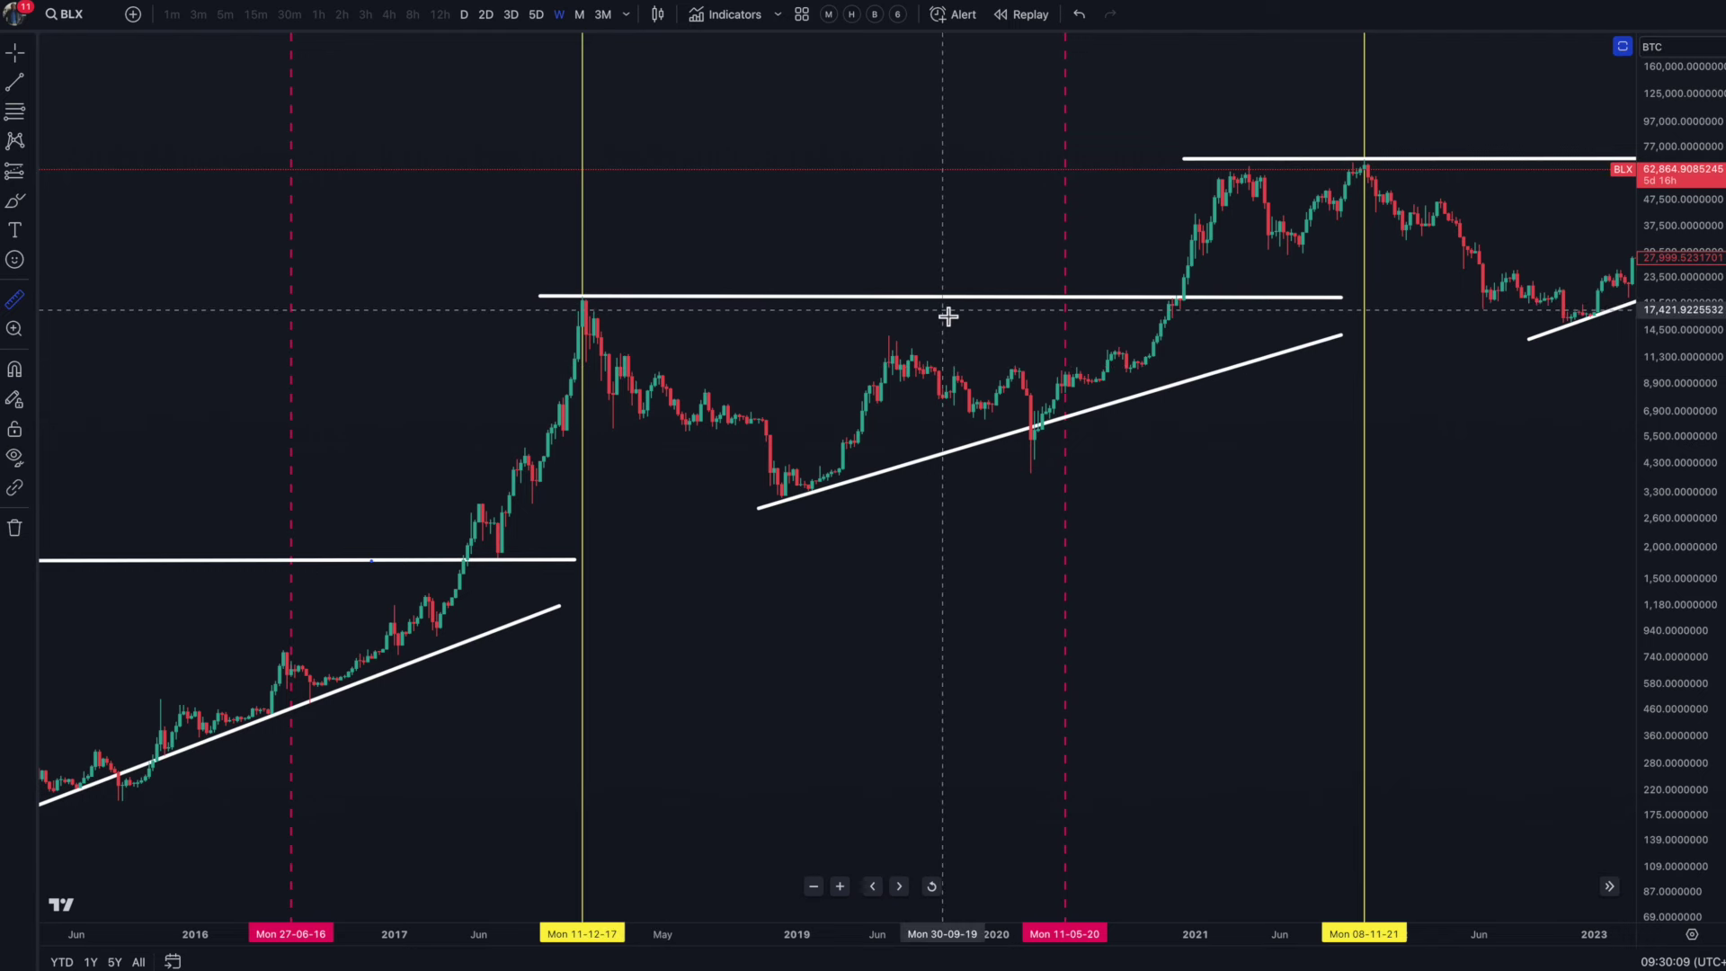
Step: Brush a circle on the December 2017 peak, its decline to the 2018 low and the 11 May 2020 line, and undo the strokes
left_click(579, 297)
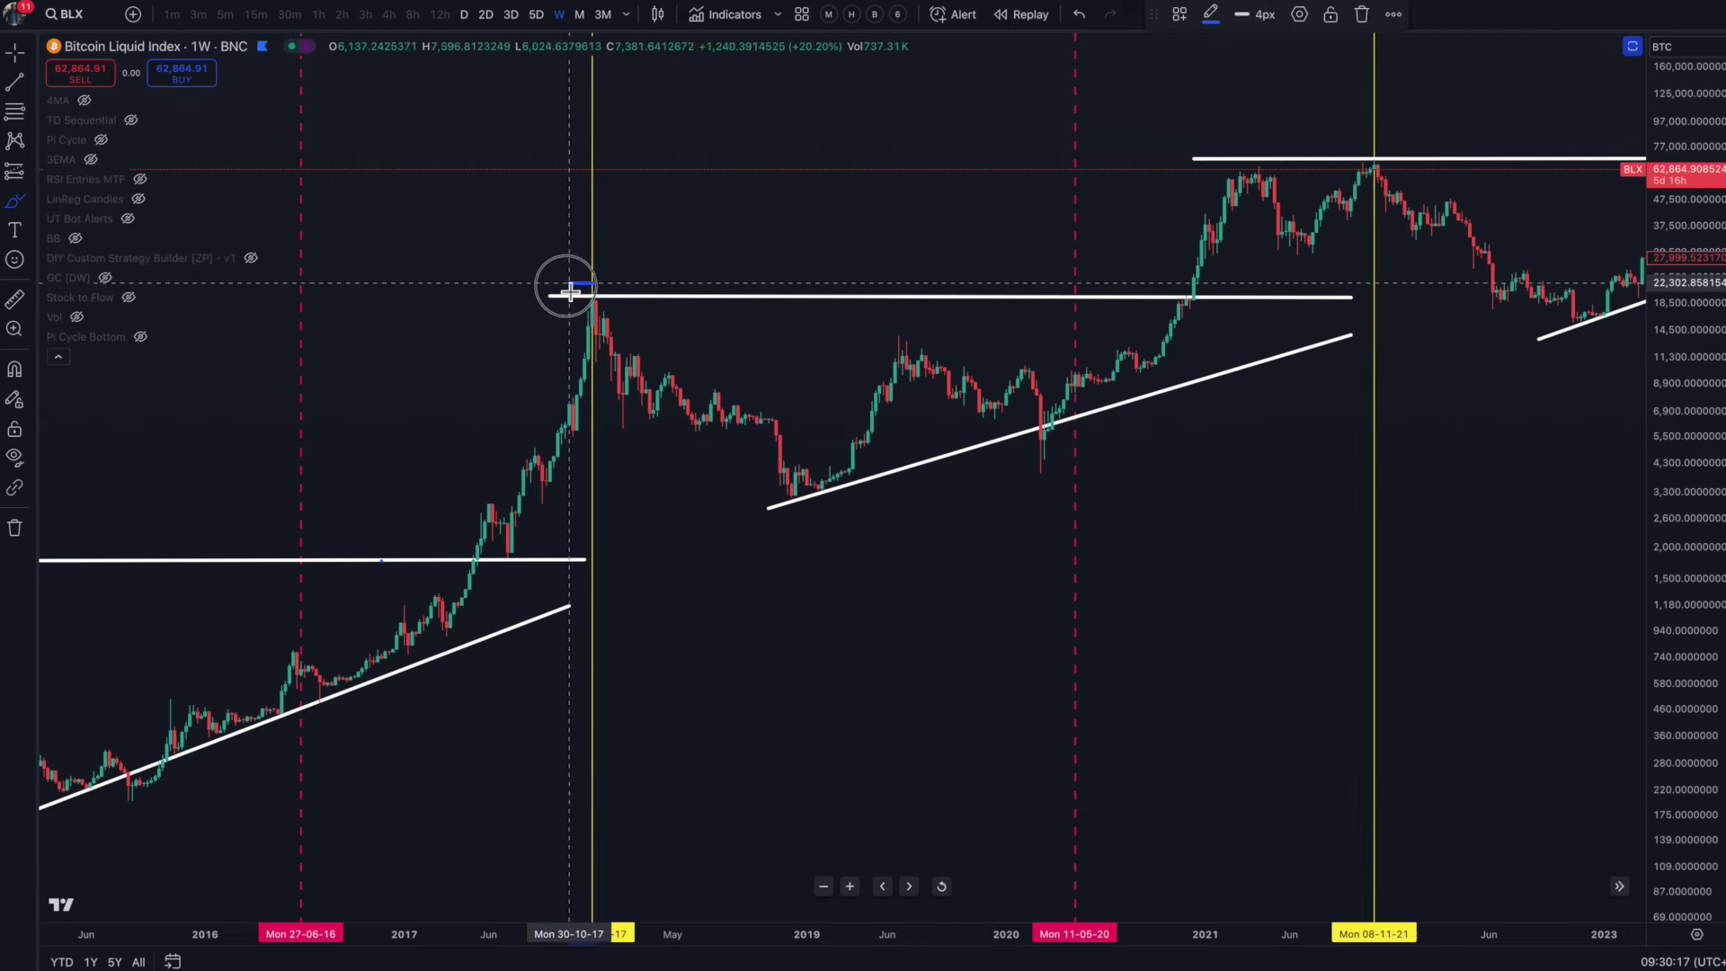
mouse_move(587, 321)
left_mouse_down()
mouse_move(597, 288)
mouse_move(585, 296)
mouse_move(769, 487)
left_mouse_up()
left_click_drag(1081, 375, 1092, 494)
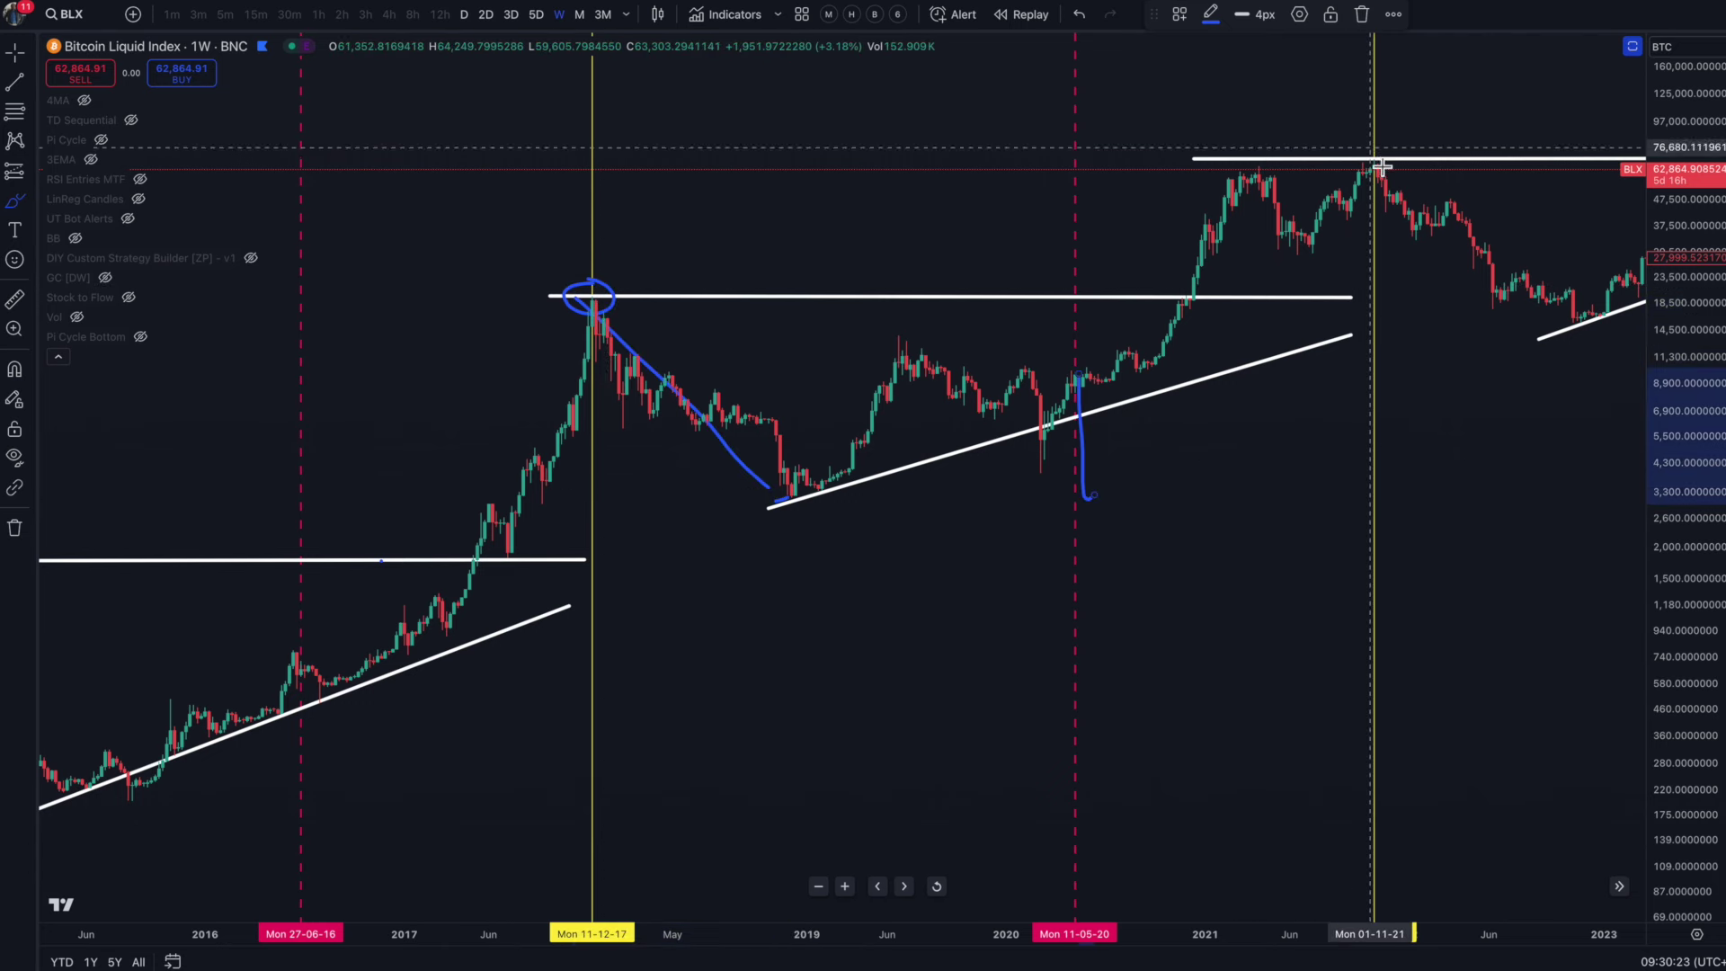
key("ctrl+z")
key("ctrl+z")
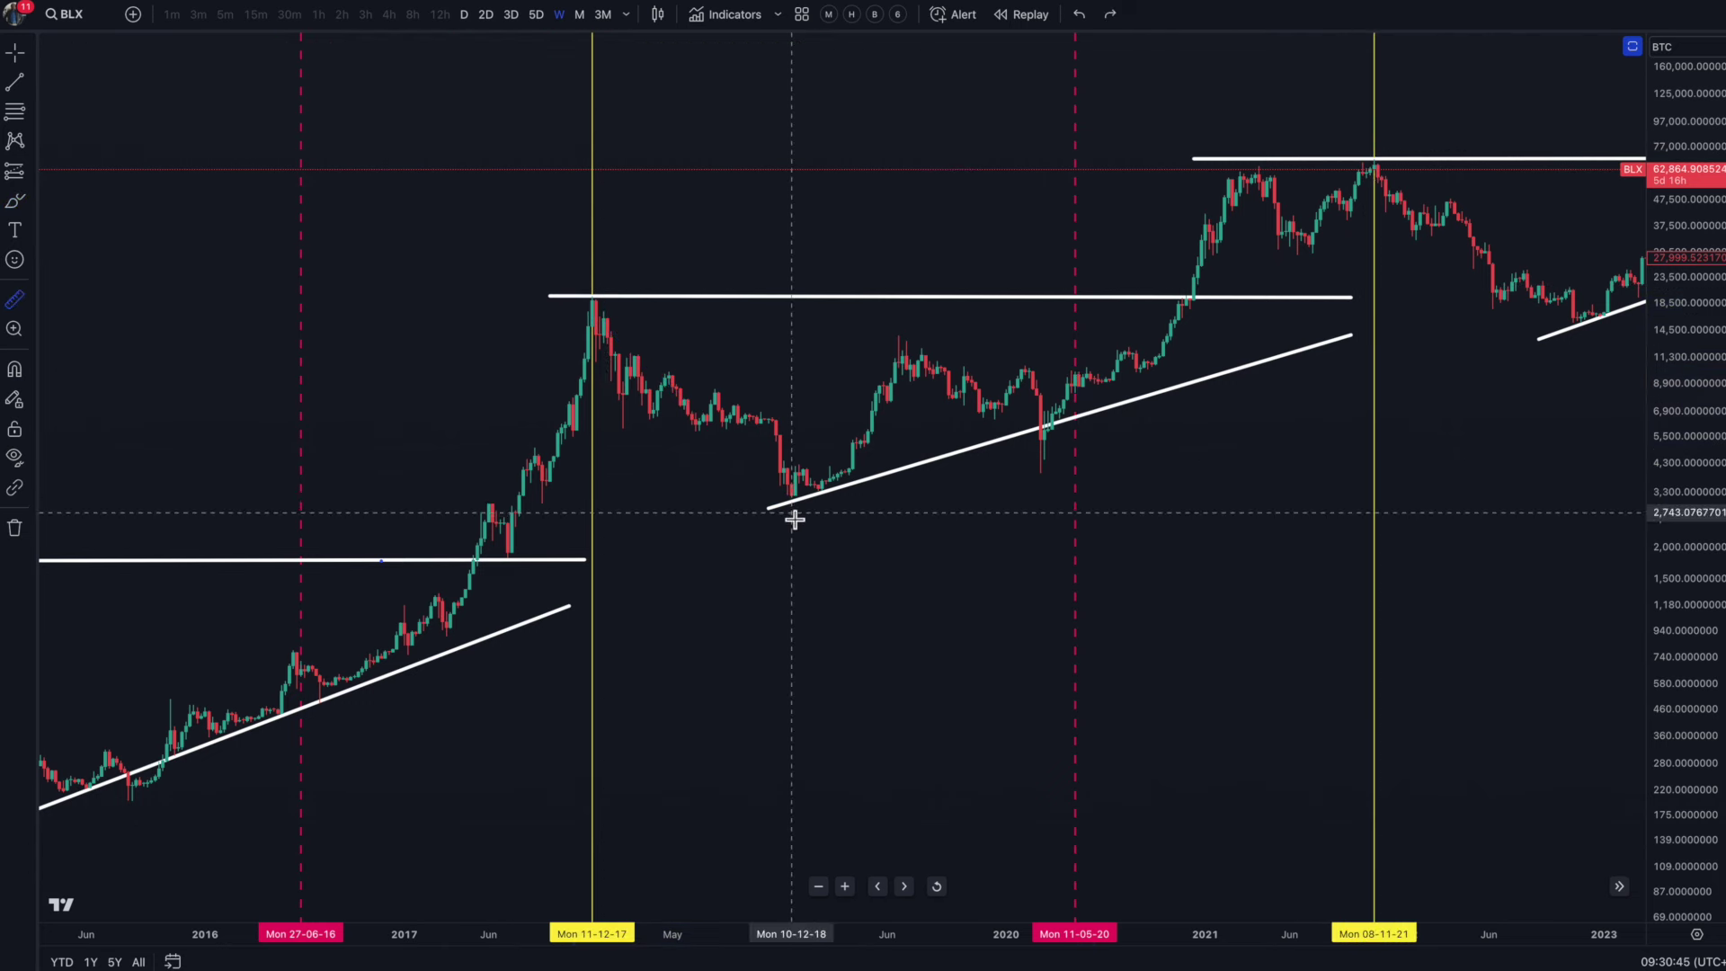
Step: Measure the time from the December 2018 low to the 11 May 2020 line, and from there to the 8 November 2021 peak line
left_click(796, 520)
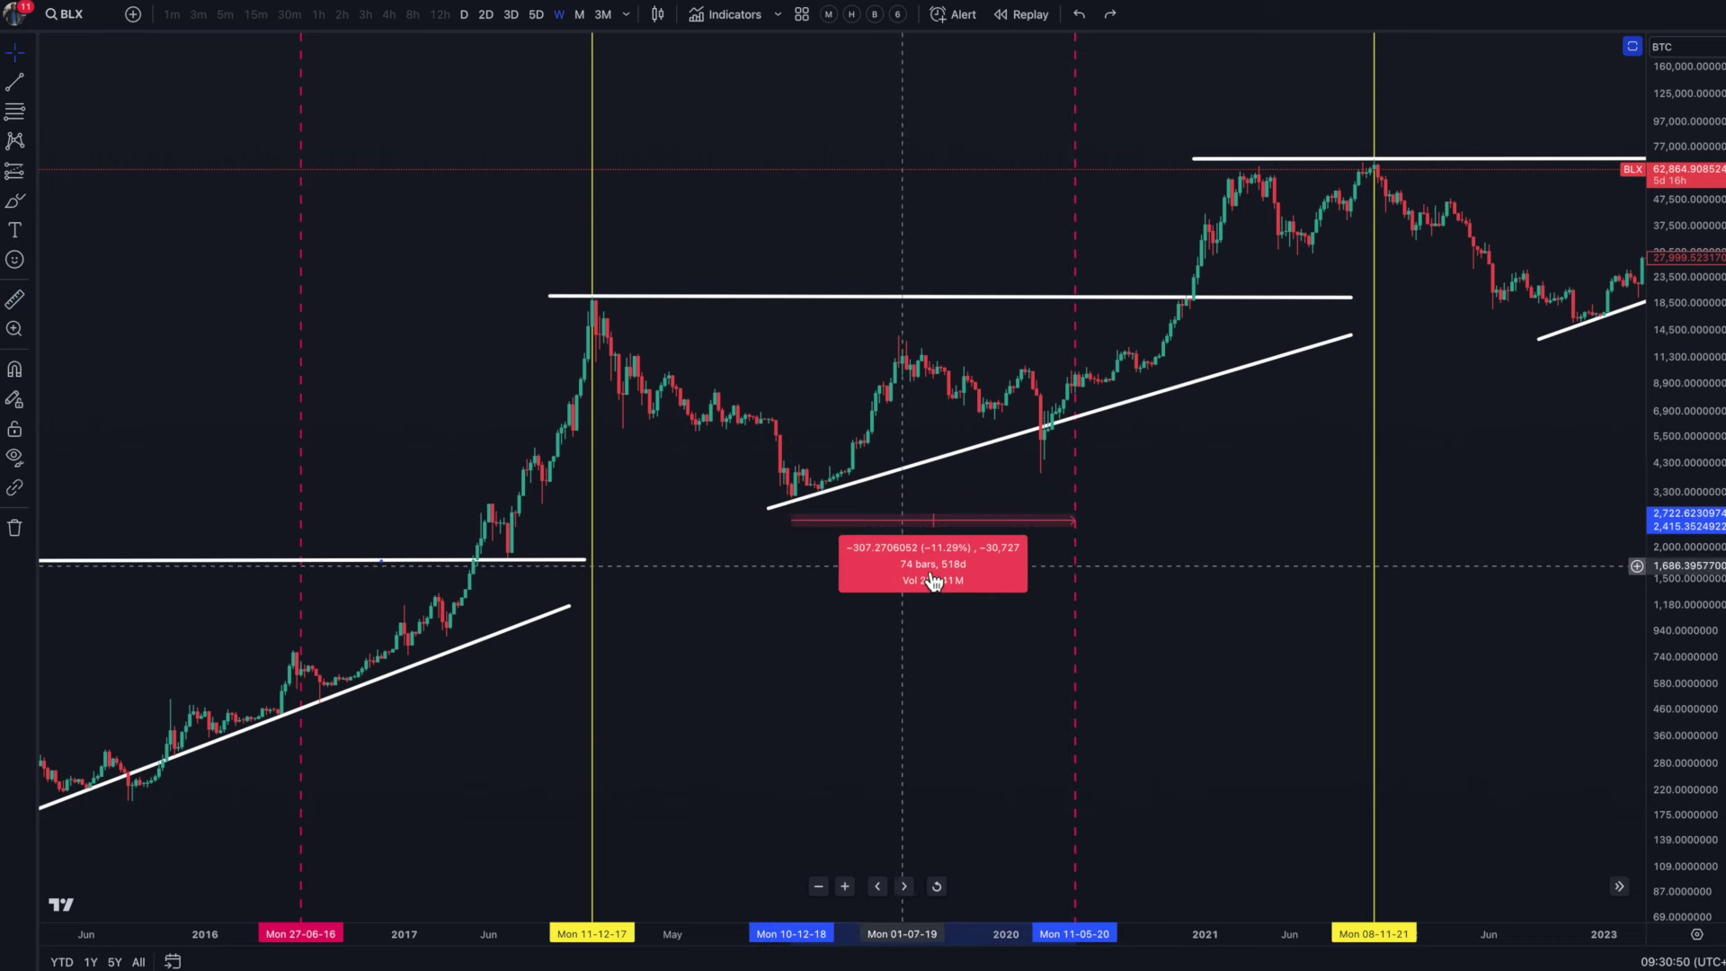
left_click(1082, 508)
left_click(1384, 496)
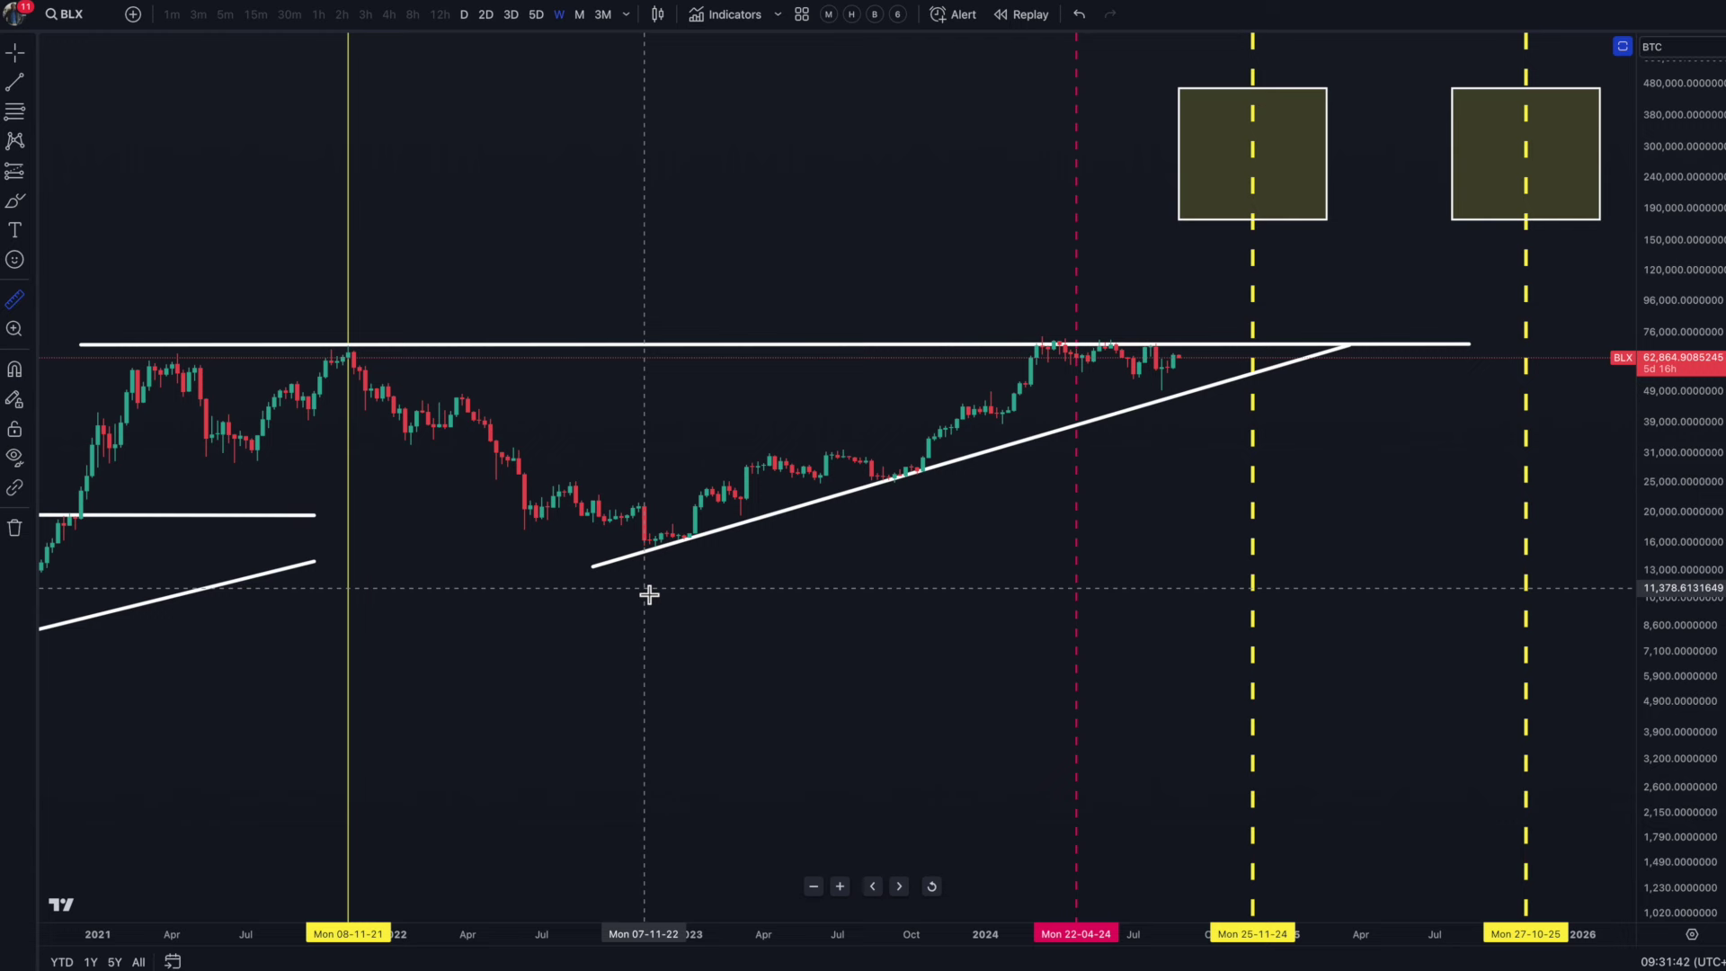
Step: Measure the time from the November 2022 low to the 22 April 2024 line, and measure 532 days forward from that line
left_click(649, 593)
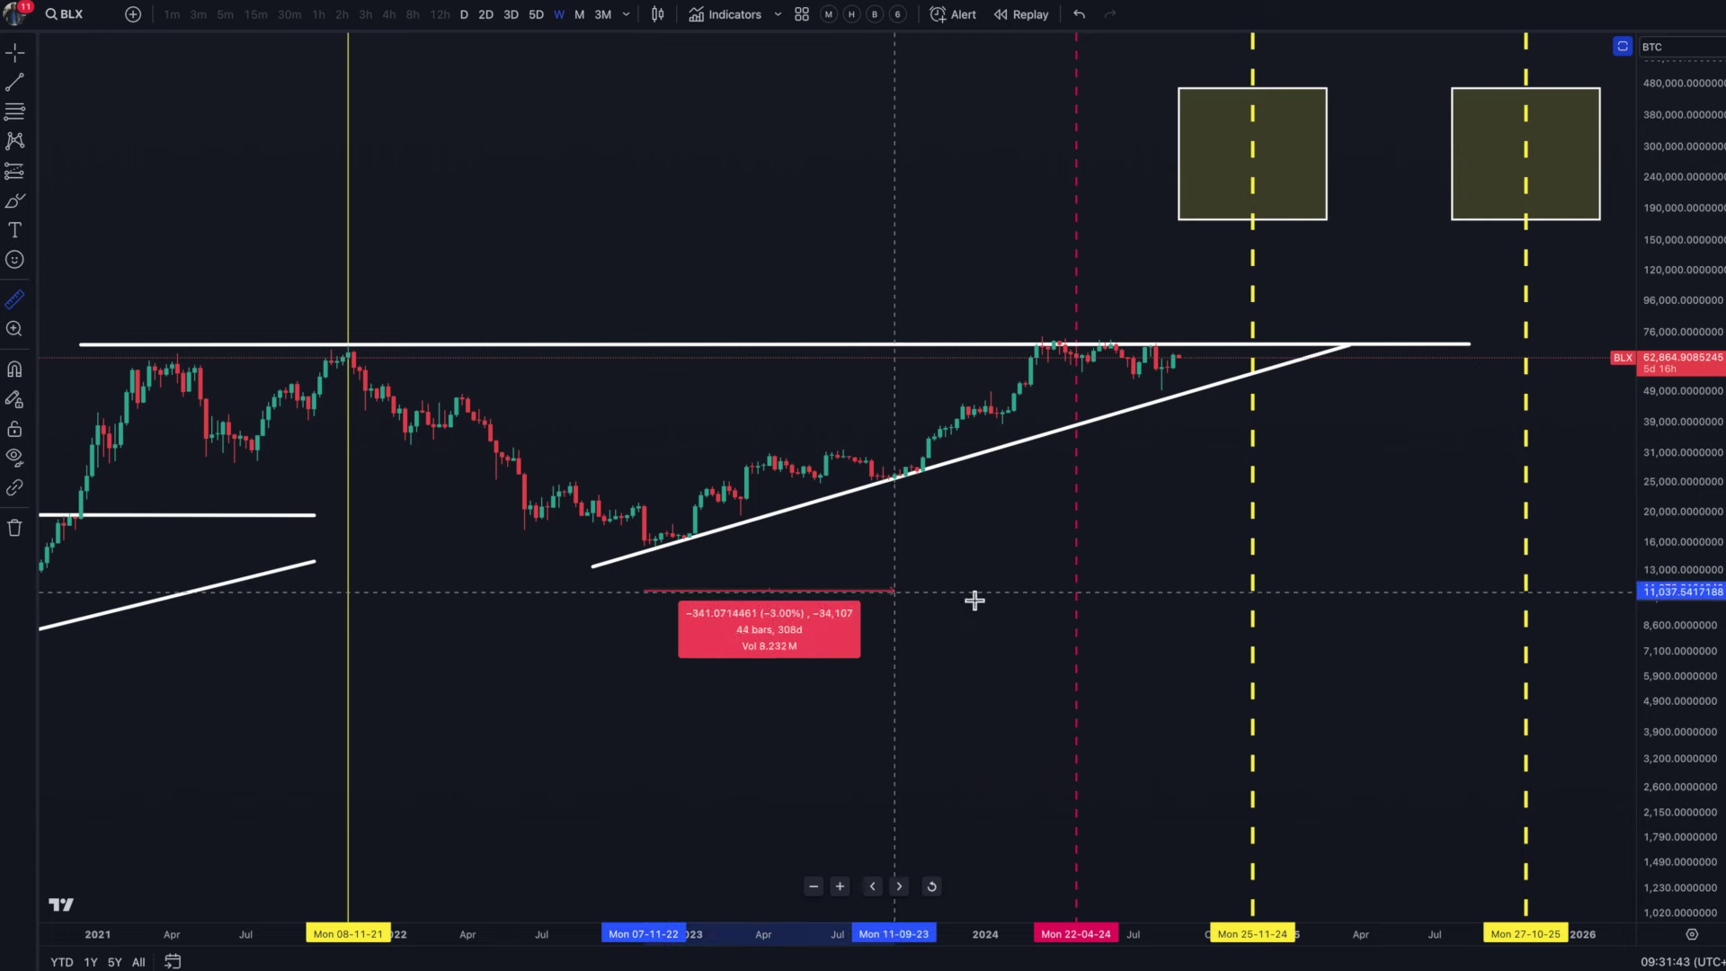
left_click(1077, 602)
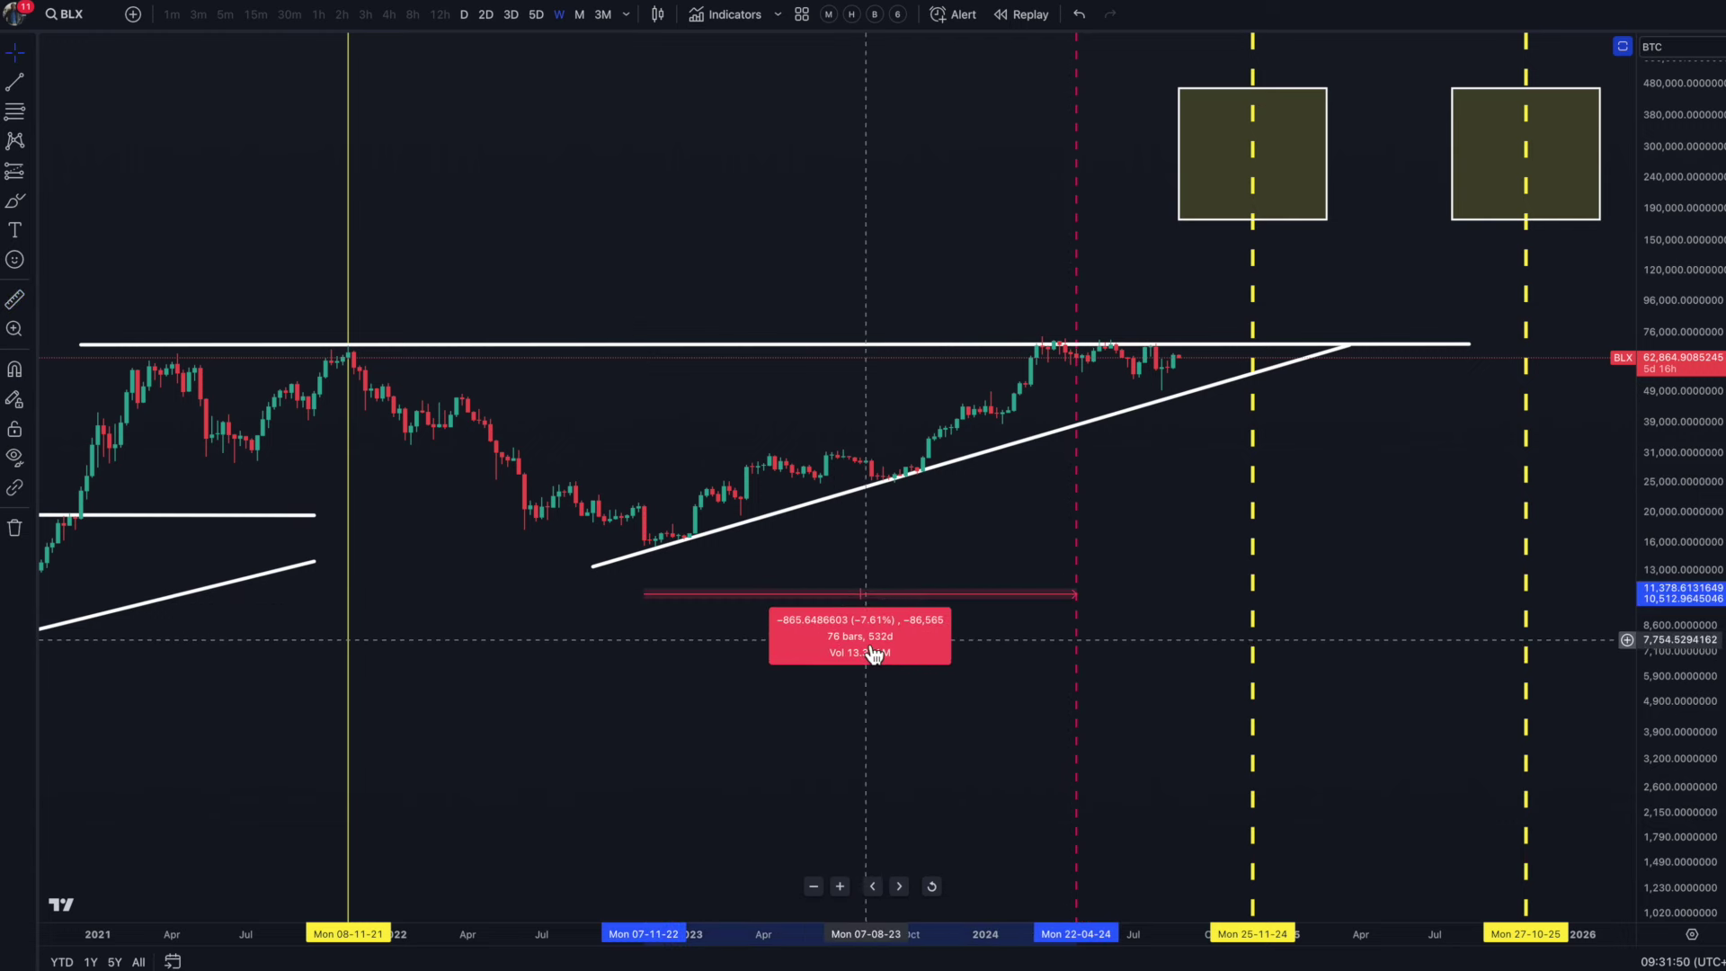
left_click(20, 304)
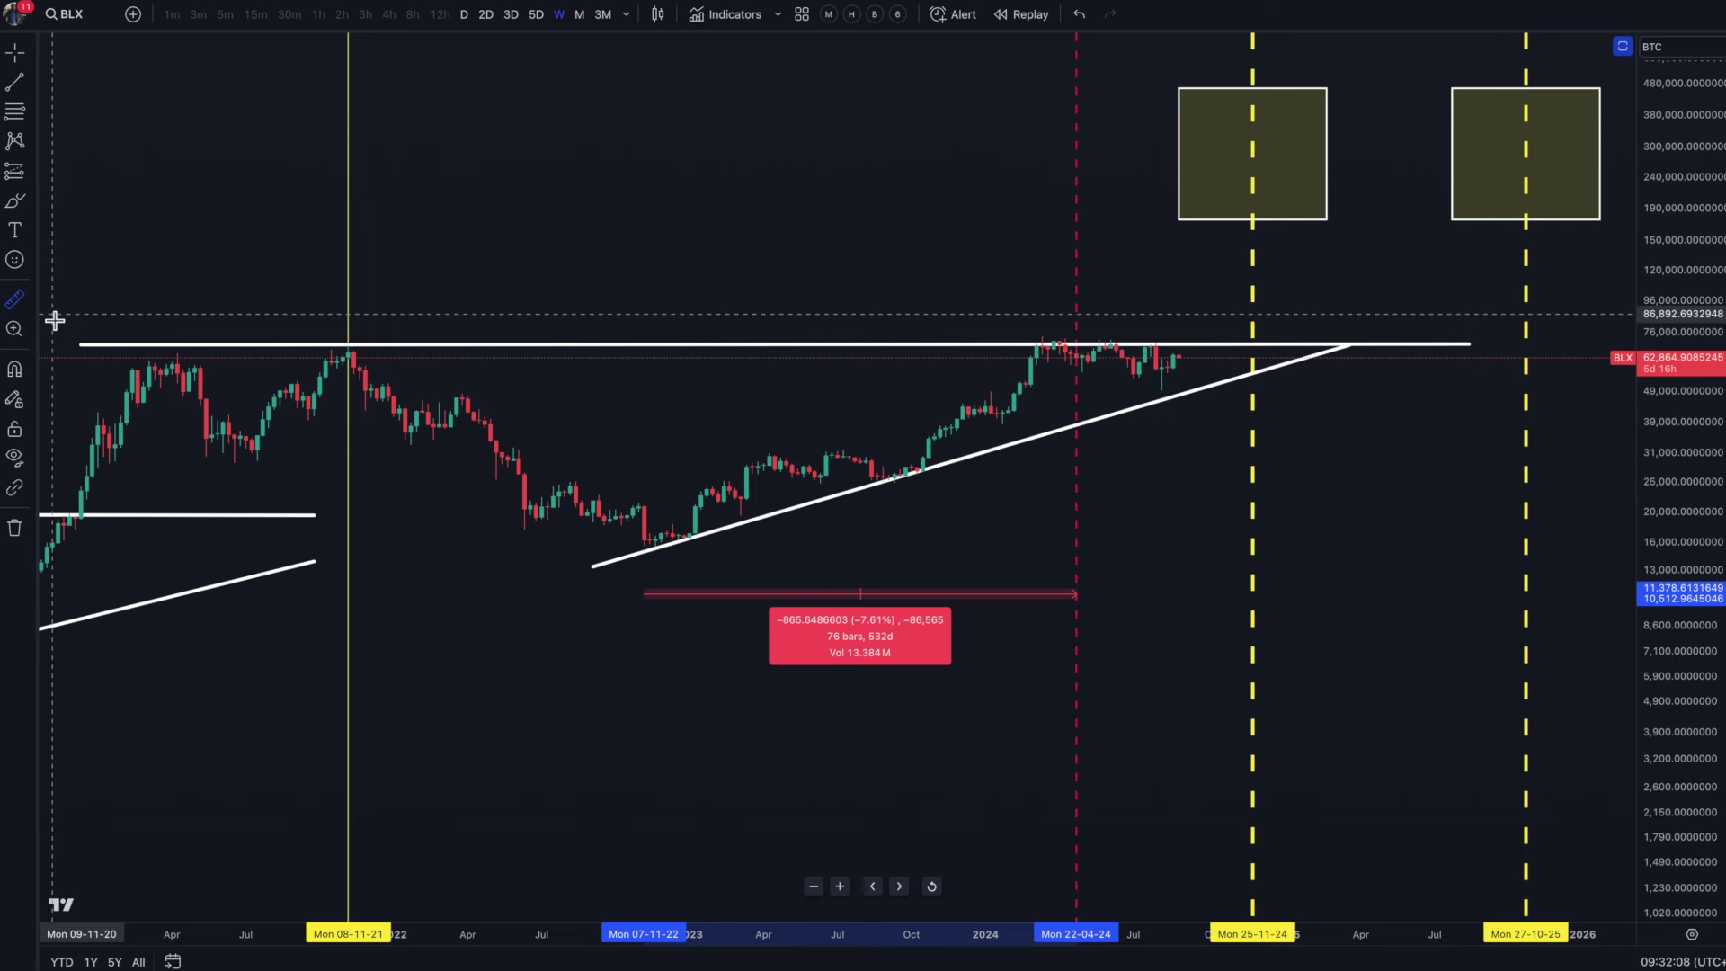
left_click(1079, 601)
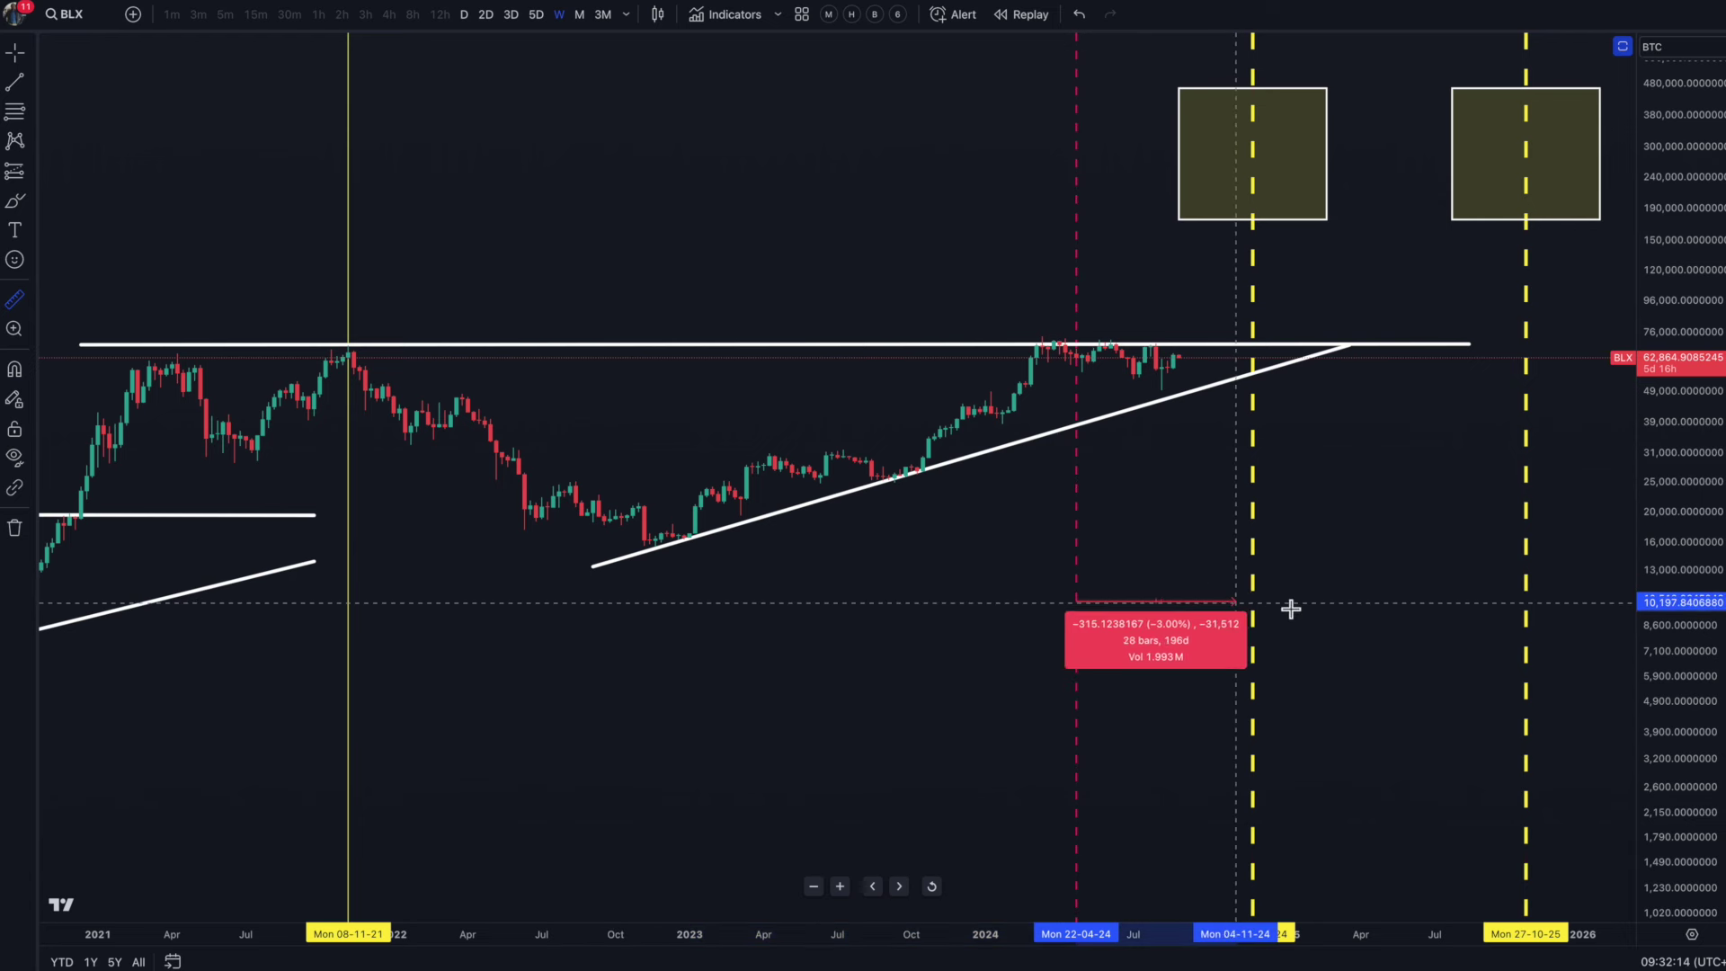
left_click(1510, 603)
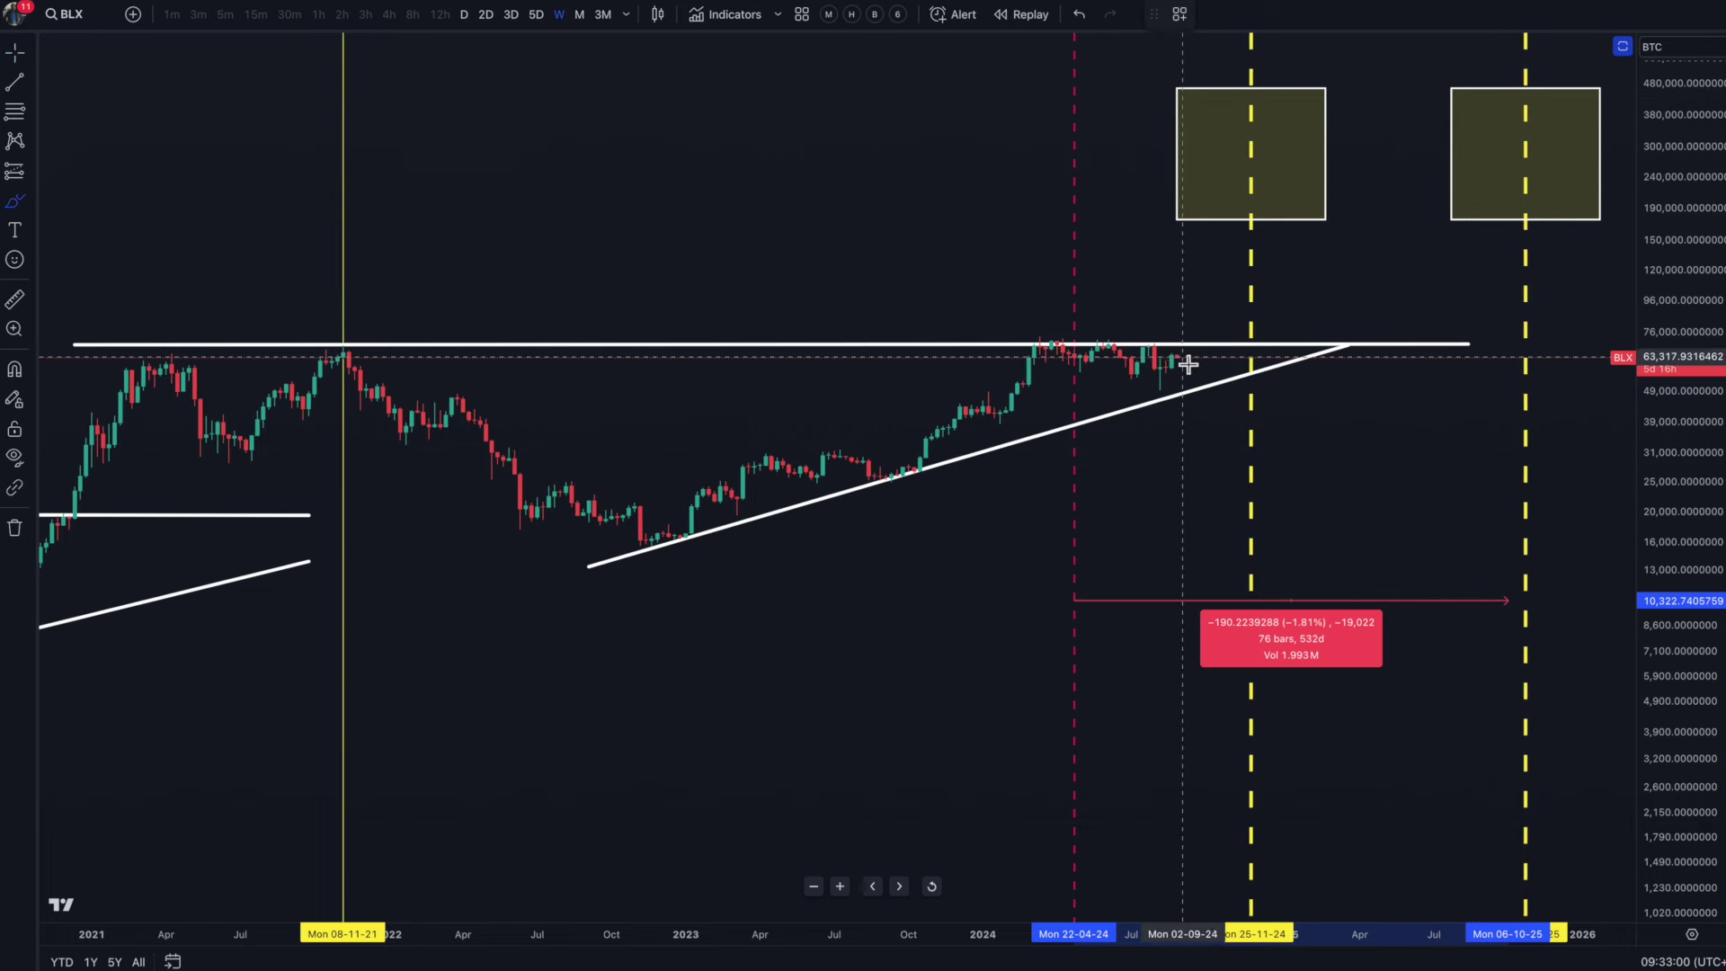
Step: Brush a cup from the November 2021 peak, its 2024 handle, and a rising price path into the October 2025 target box
key("alt+b")
left_click_drag(1047, 327, 1193, 349)
left_click_drag(1046, 358, 1184, 396)
mouse_move(358, 337)
left_mouse_down()
mouse_move(929, 451)
mouse_move(1071, 297)
left_mouse_up()
mouse_move(1168, 396)
left_mouse_down()
mouse_move(1221, 335)
mouse_move(1372, 262)
mouse_move(1538, 145)
left_mouse_up()
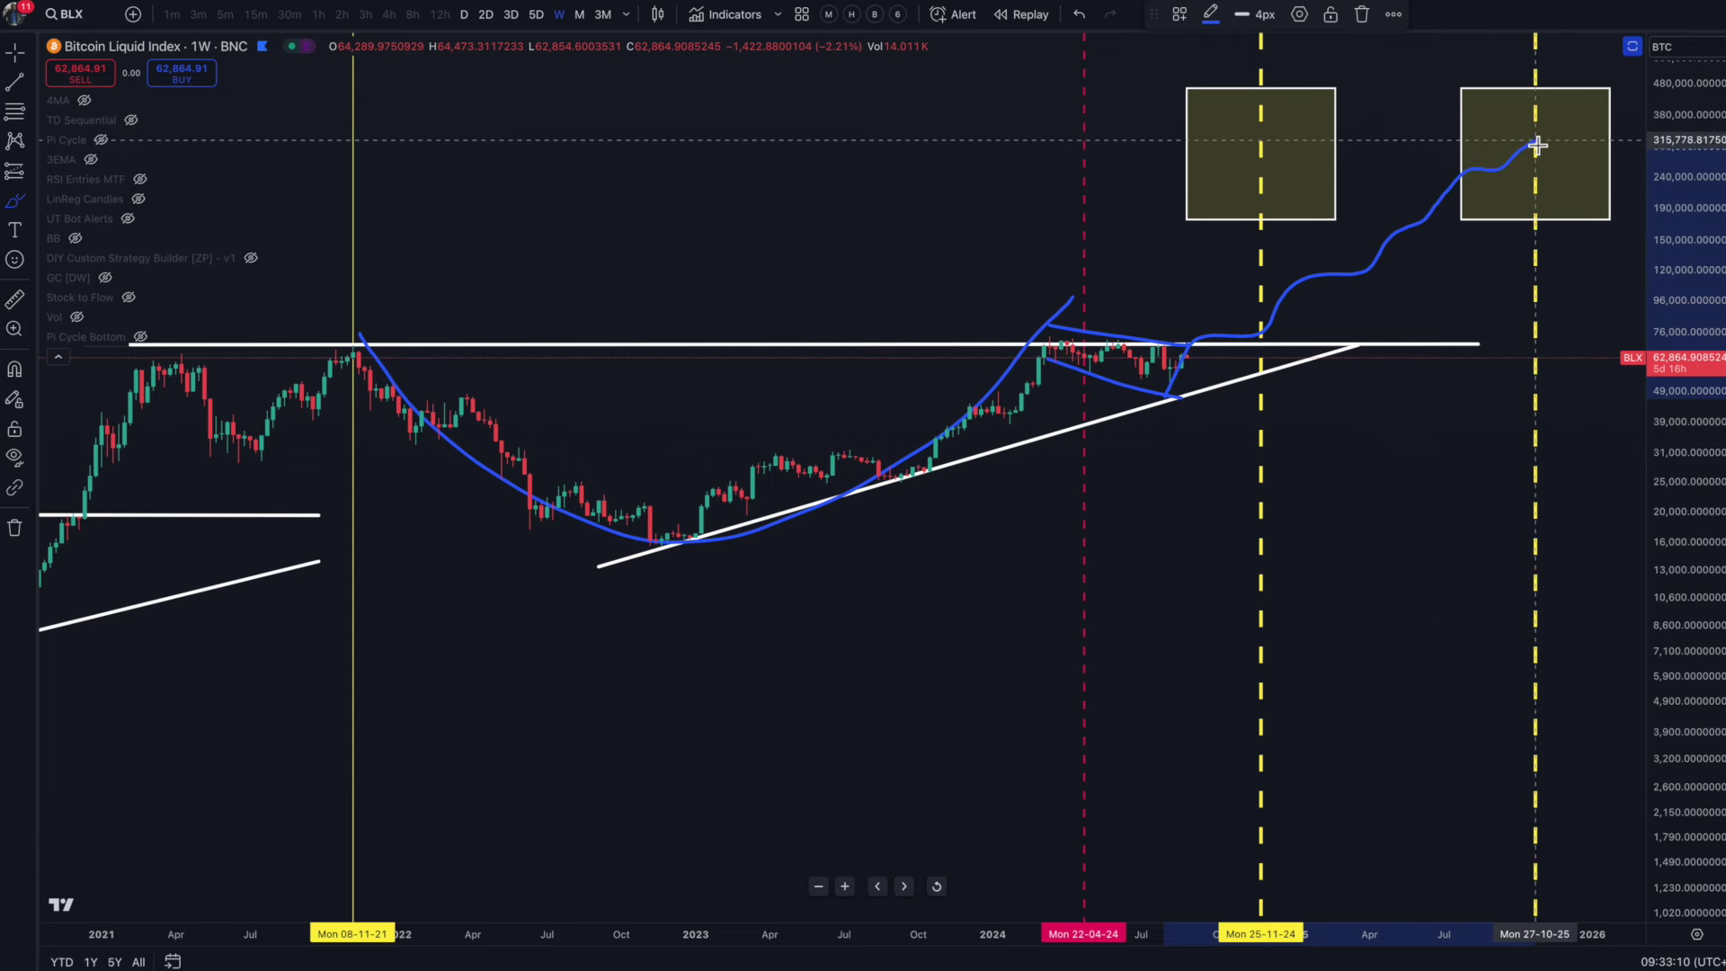
Step: Circle the October 2025 target box with the brush and stroke several horizontal price levels across it
mouse_move(1564, 64)
left_mouse_down()
mouse_move(1503, 65)
mouse_move(1475, 135)
mouse_move(1479, 232)
mouse_move(1603, 266)
mouse_move(1582, 70)
left_mouse_up()
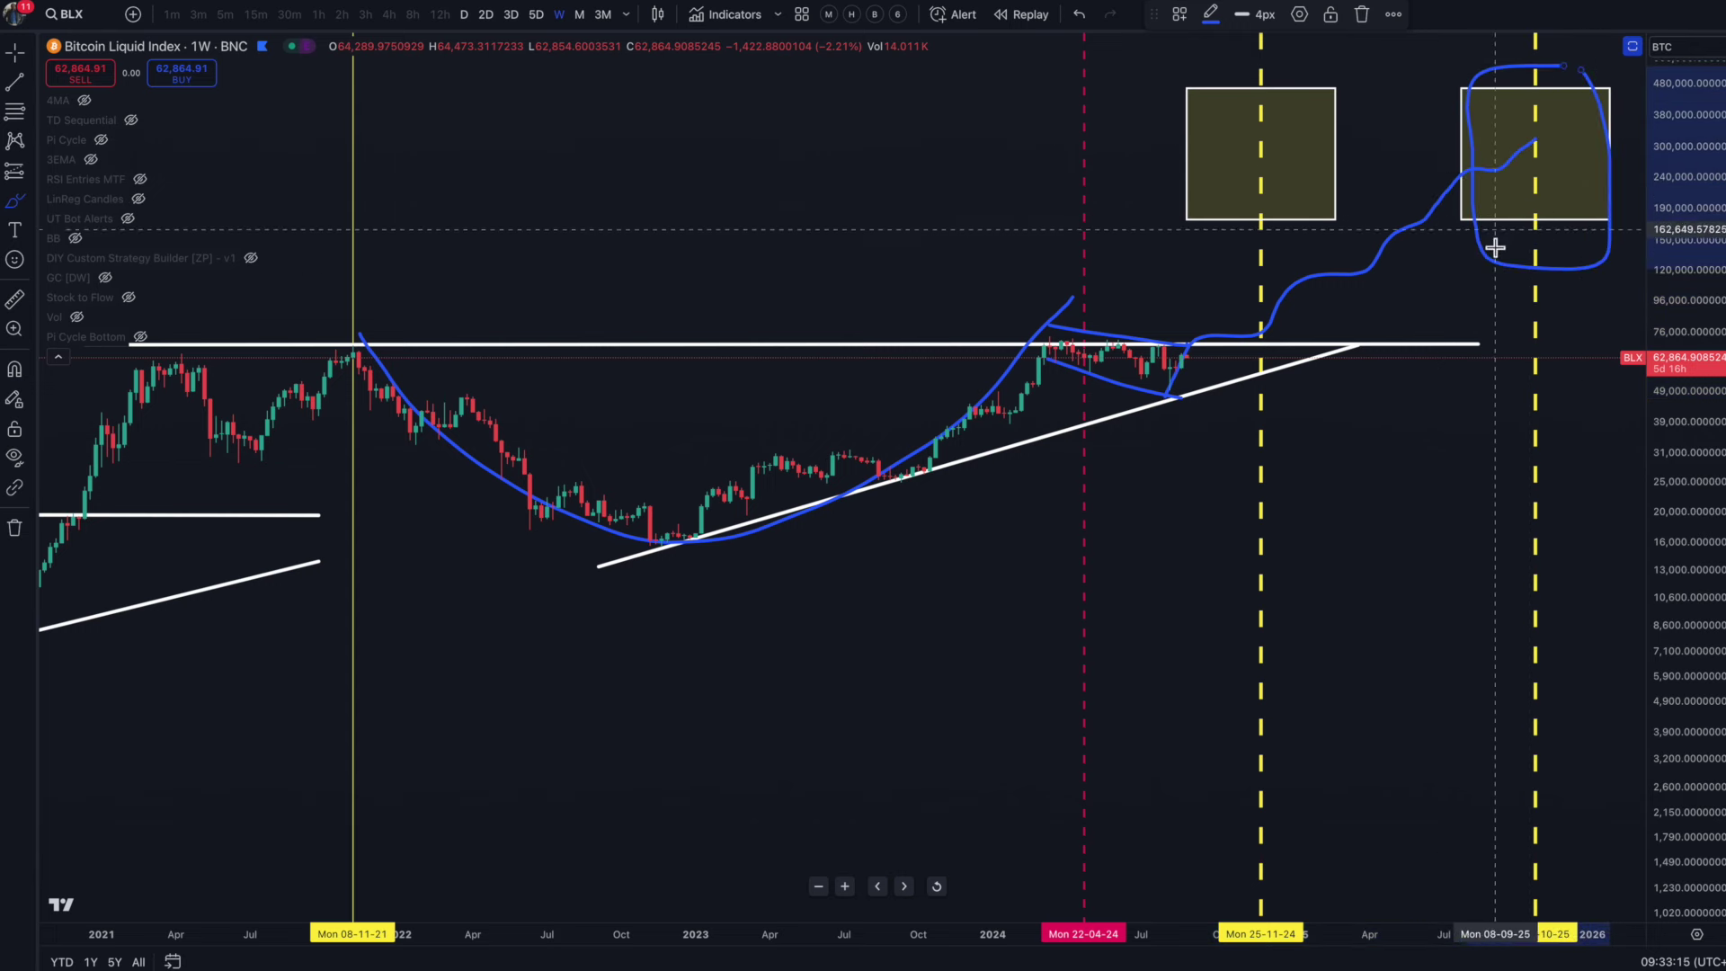
left_click_drag(1437, 251, 1582, 249)
left_click_drag(1452, 201, 1574, 202)
left_click_drag(1436, 155, 1572, 150)
mouse_move(1478, 100)
left_mouse_down()
mouse_move(1565, 98)
mouse_move(1595, 67)
left_mouse_up()
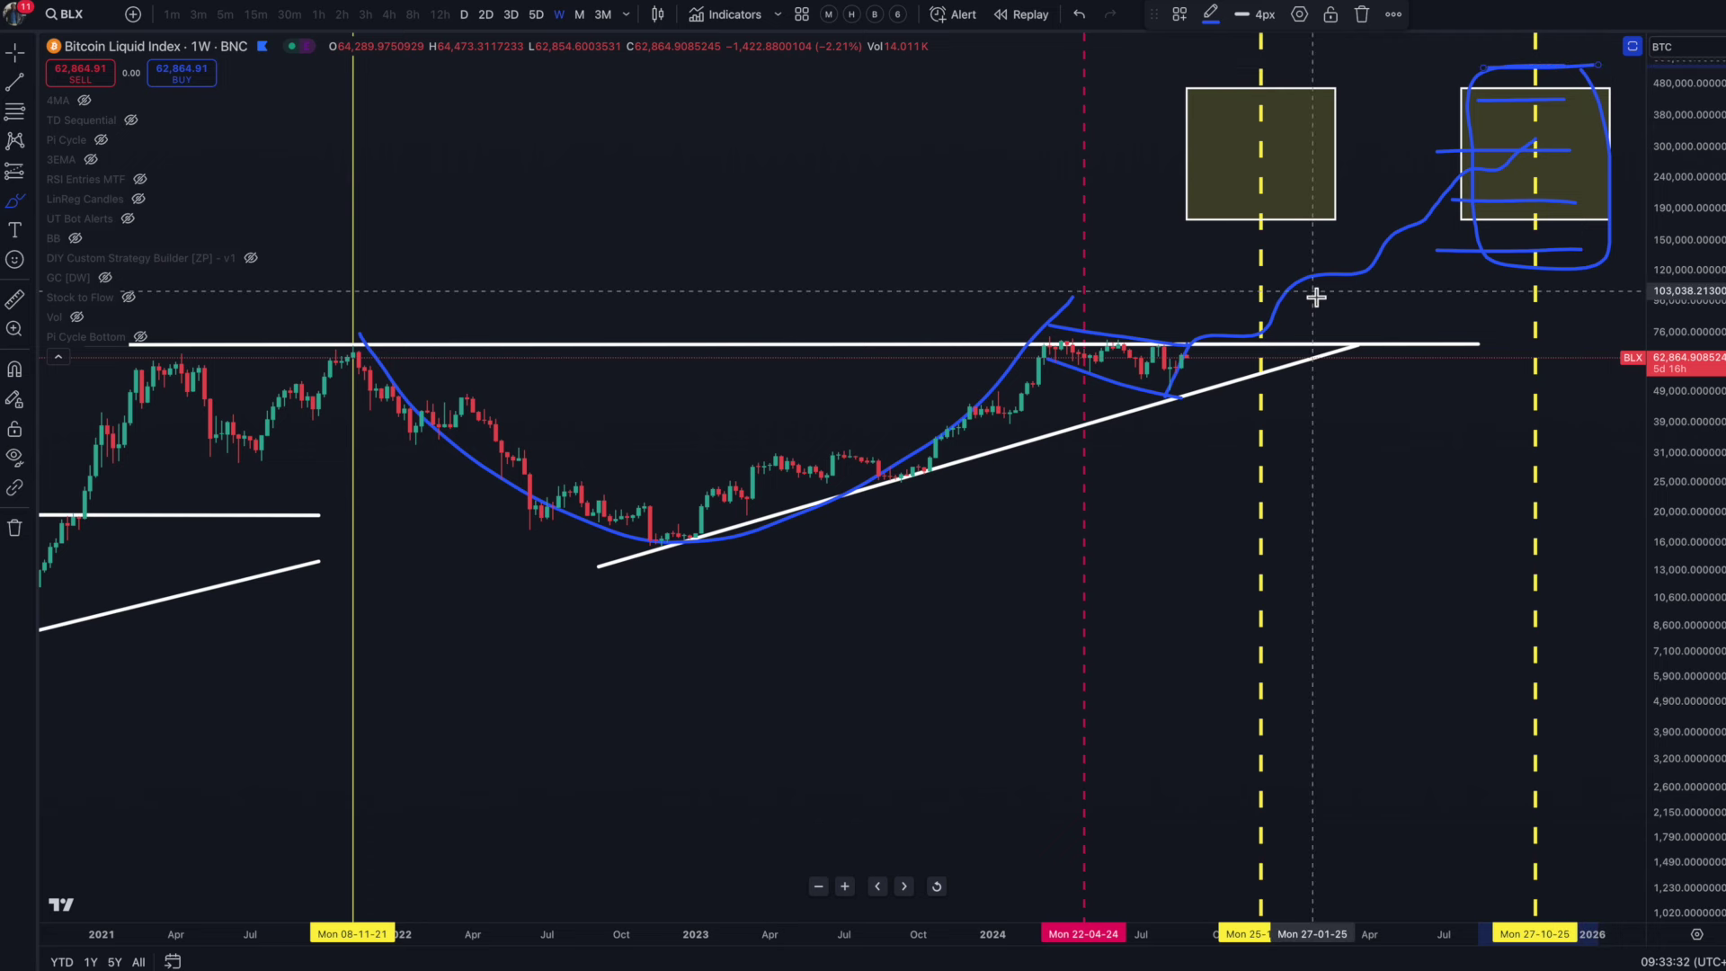
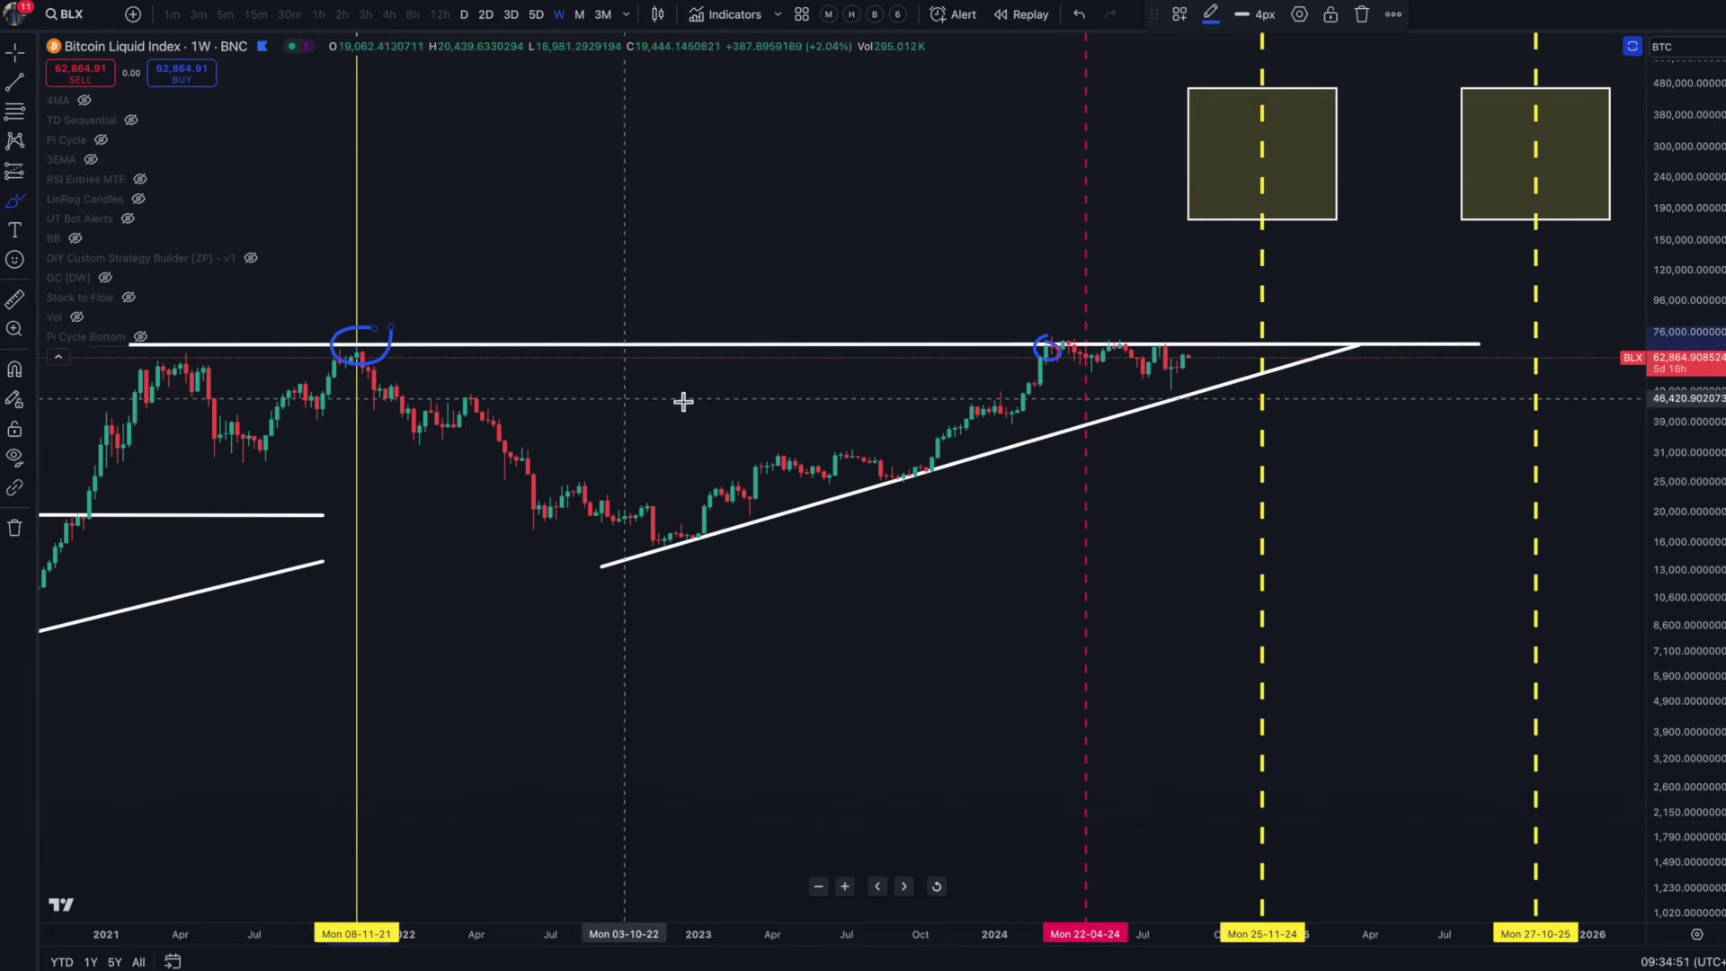
Step: Brush over the 22 April 2024 line, circle the November 2024 target box, and sketch a price path rising into it and falling away
left_click_drag(1088, 267, 1091, 440)
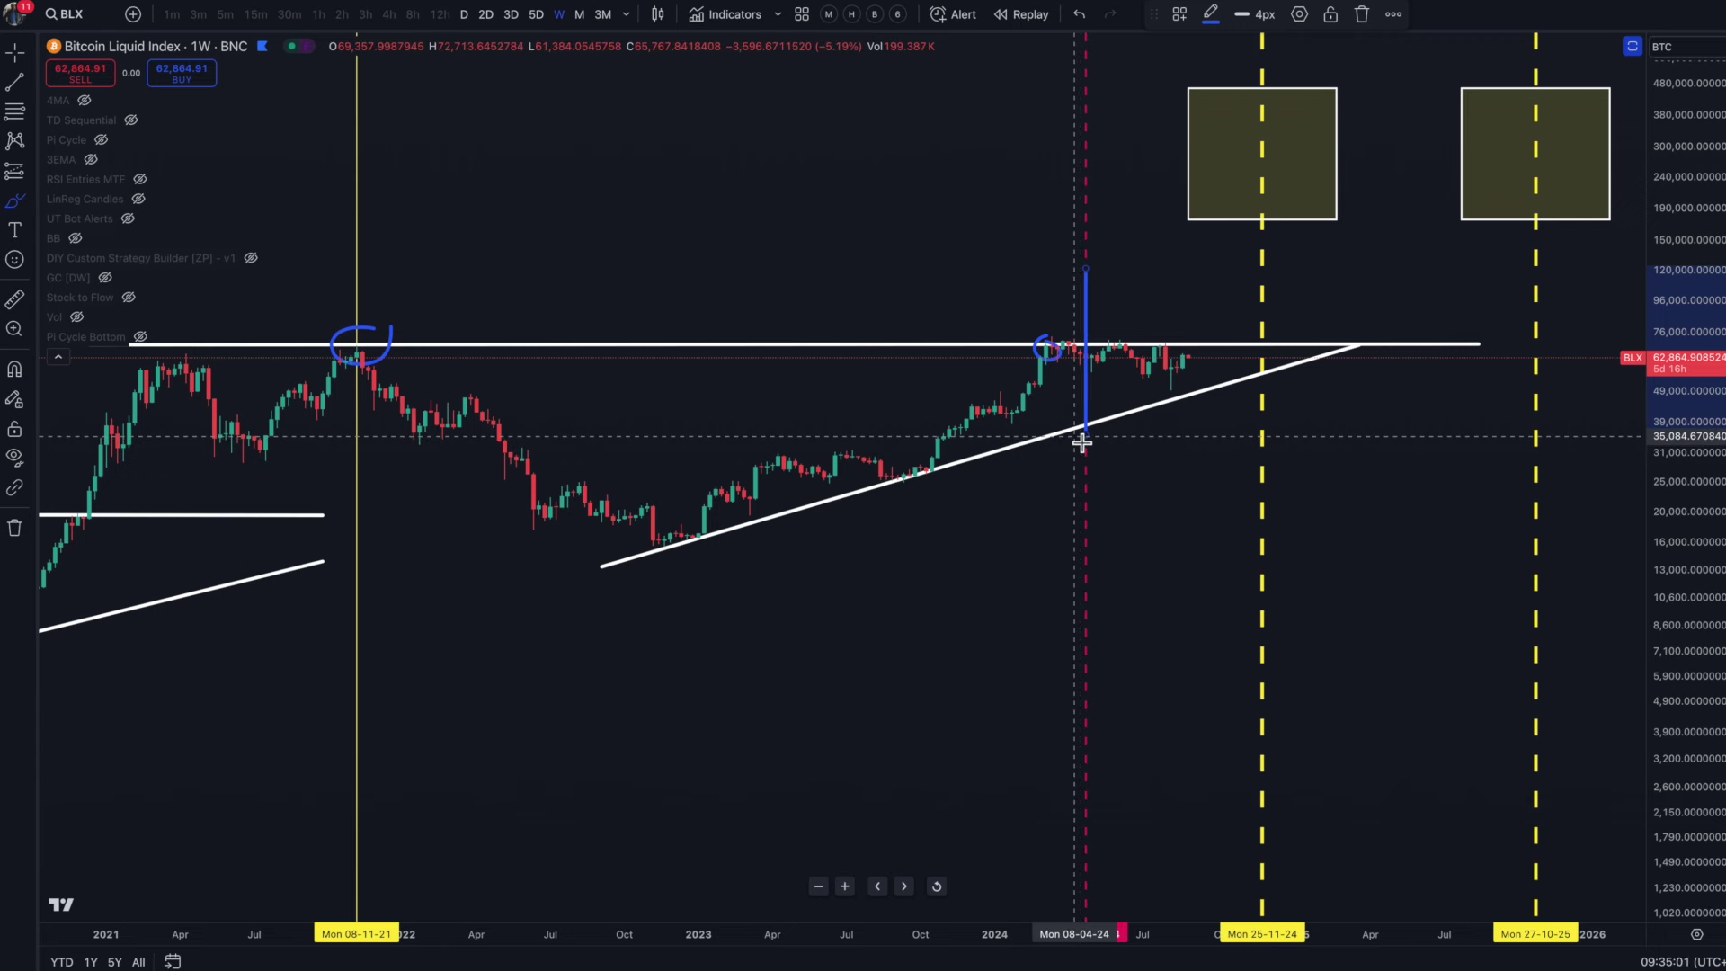
mouse_move(1206, 93)
left_mouse_down()
mouse_move(1240, 98)
mouse_move(1233, 234)
mouse_move(1318, 66)
mouse_move(1275, 46)
left_mouse_up()
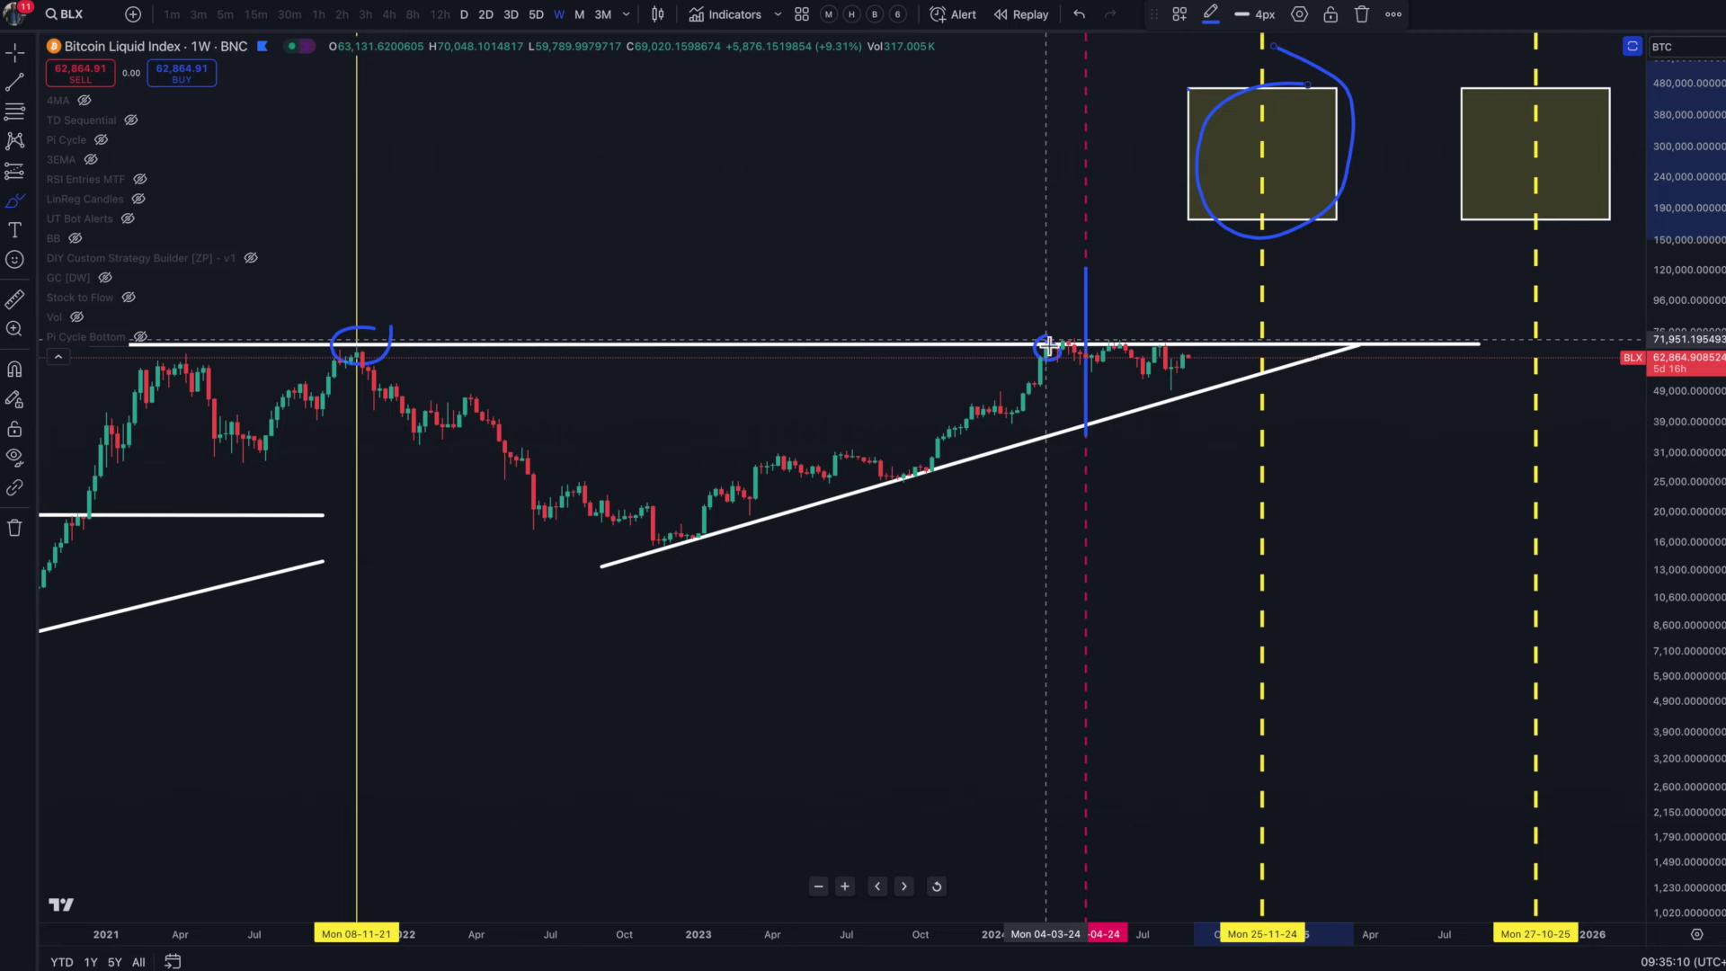
left_click_drag(1042, 360, 1256, 151)
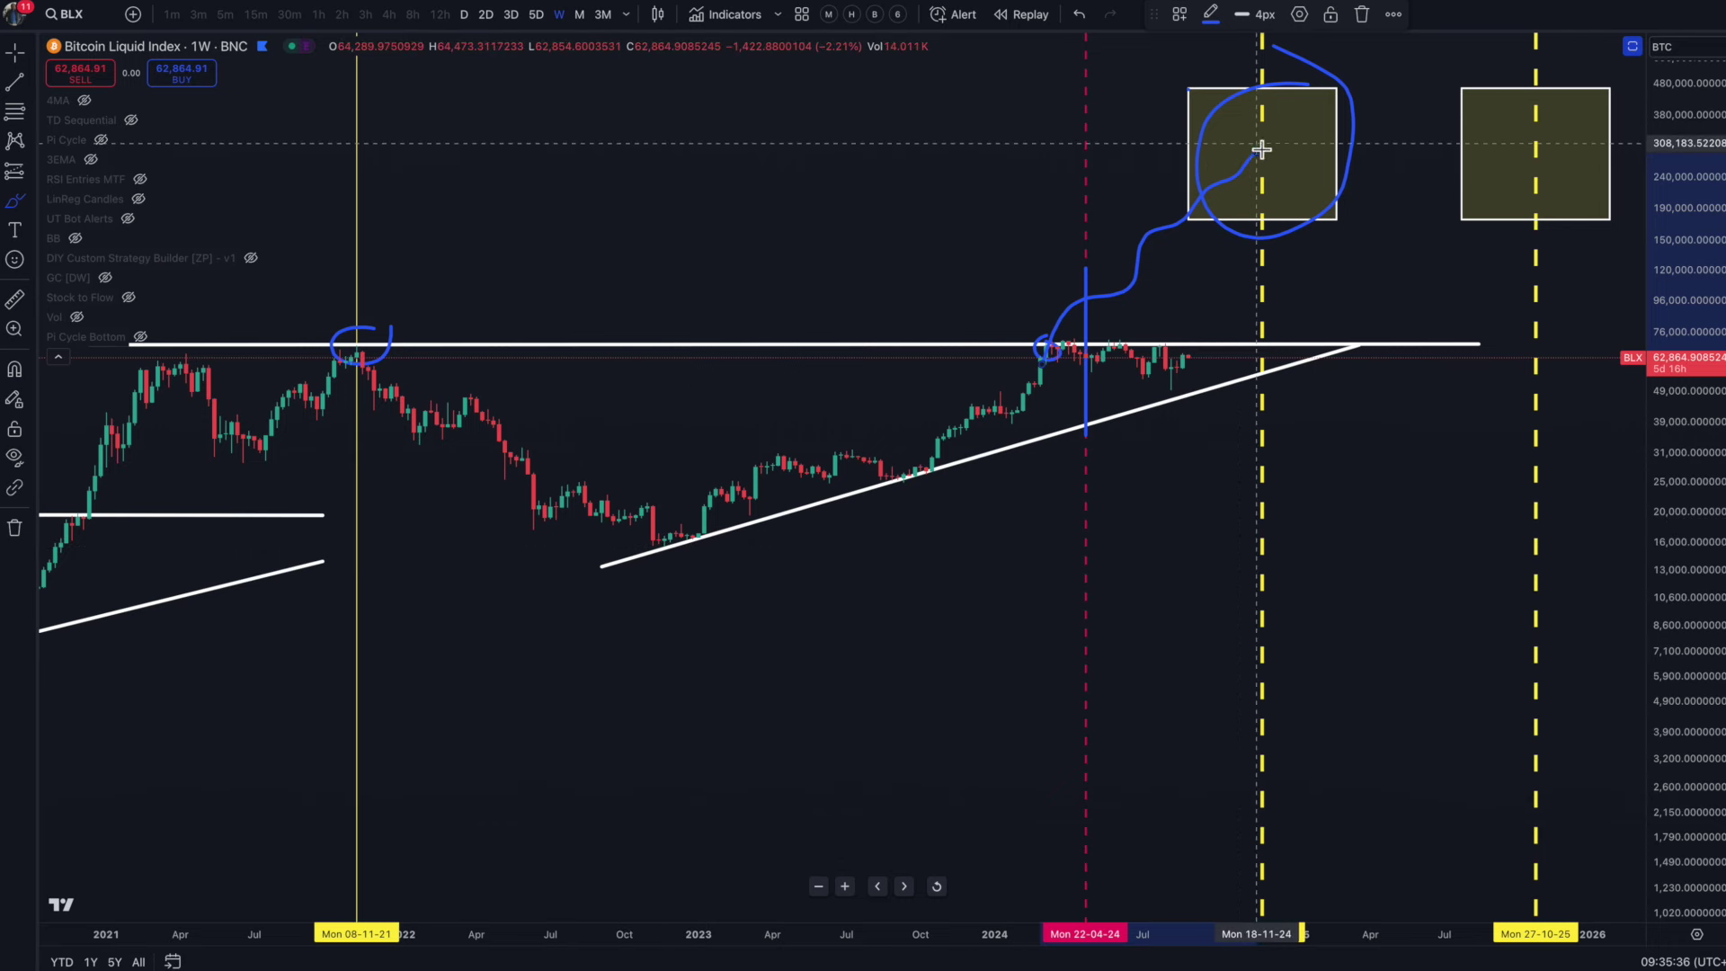
mouse_move(1258, 163)
left_mouse_down()
mouse_move(1345, 174)
mouse_move(1446, 298)
mouse_move(1525, 315)
mouse_move(1541, 374)
mouse_move(1641, 454)
left_mouse_up()
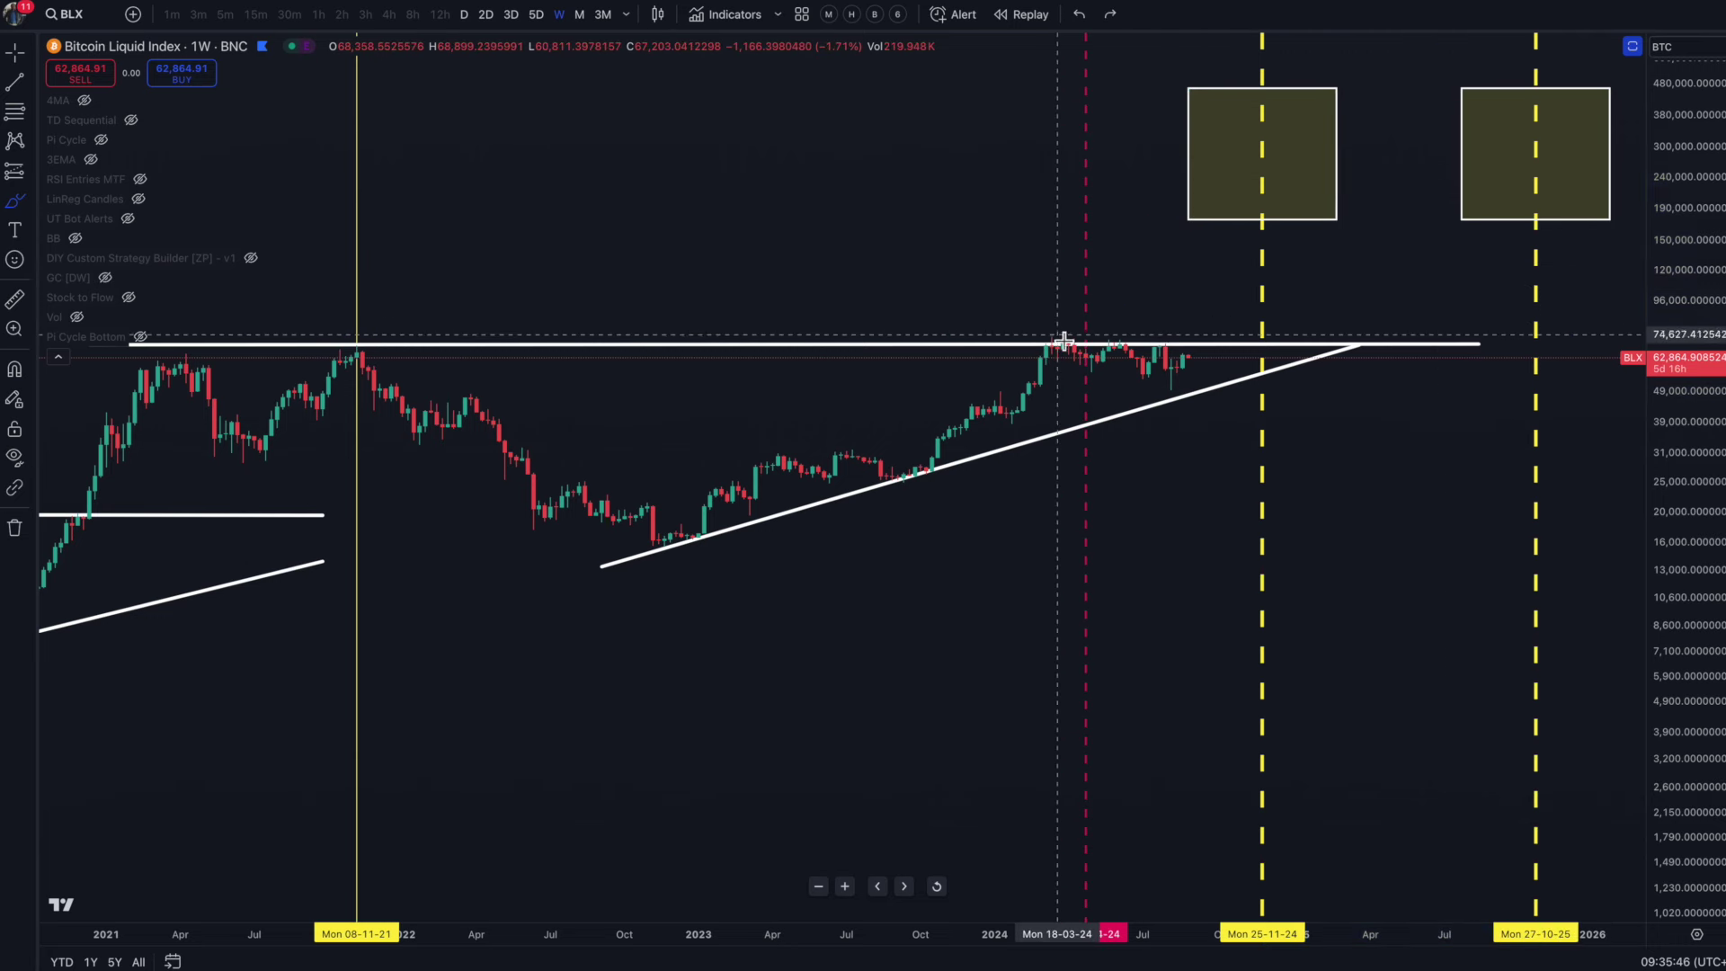
Step: Brush the 2024 handle's boundaries, the cup from the November 2021 peak, and a steep breakout path into the November 2024 target box
mouse_move(1064, 345)
left_mouse_down()
mouse_move(1043, 331)
mouse_move(1030, 355)
mouse_move(1205, 351)
left_mouse_up()
left_click_drag(1056, 367, 1204, 388)
left_click_drag(353, 356, 504, 524)
mouse_move(633, 566)
left_mouse_down()
mouse_move(1007, 423)
mouse_move(1034, 340)
left_mouse_up()
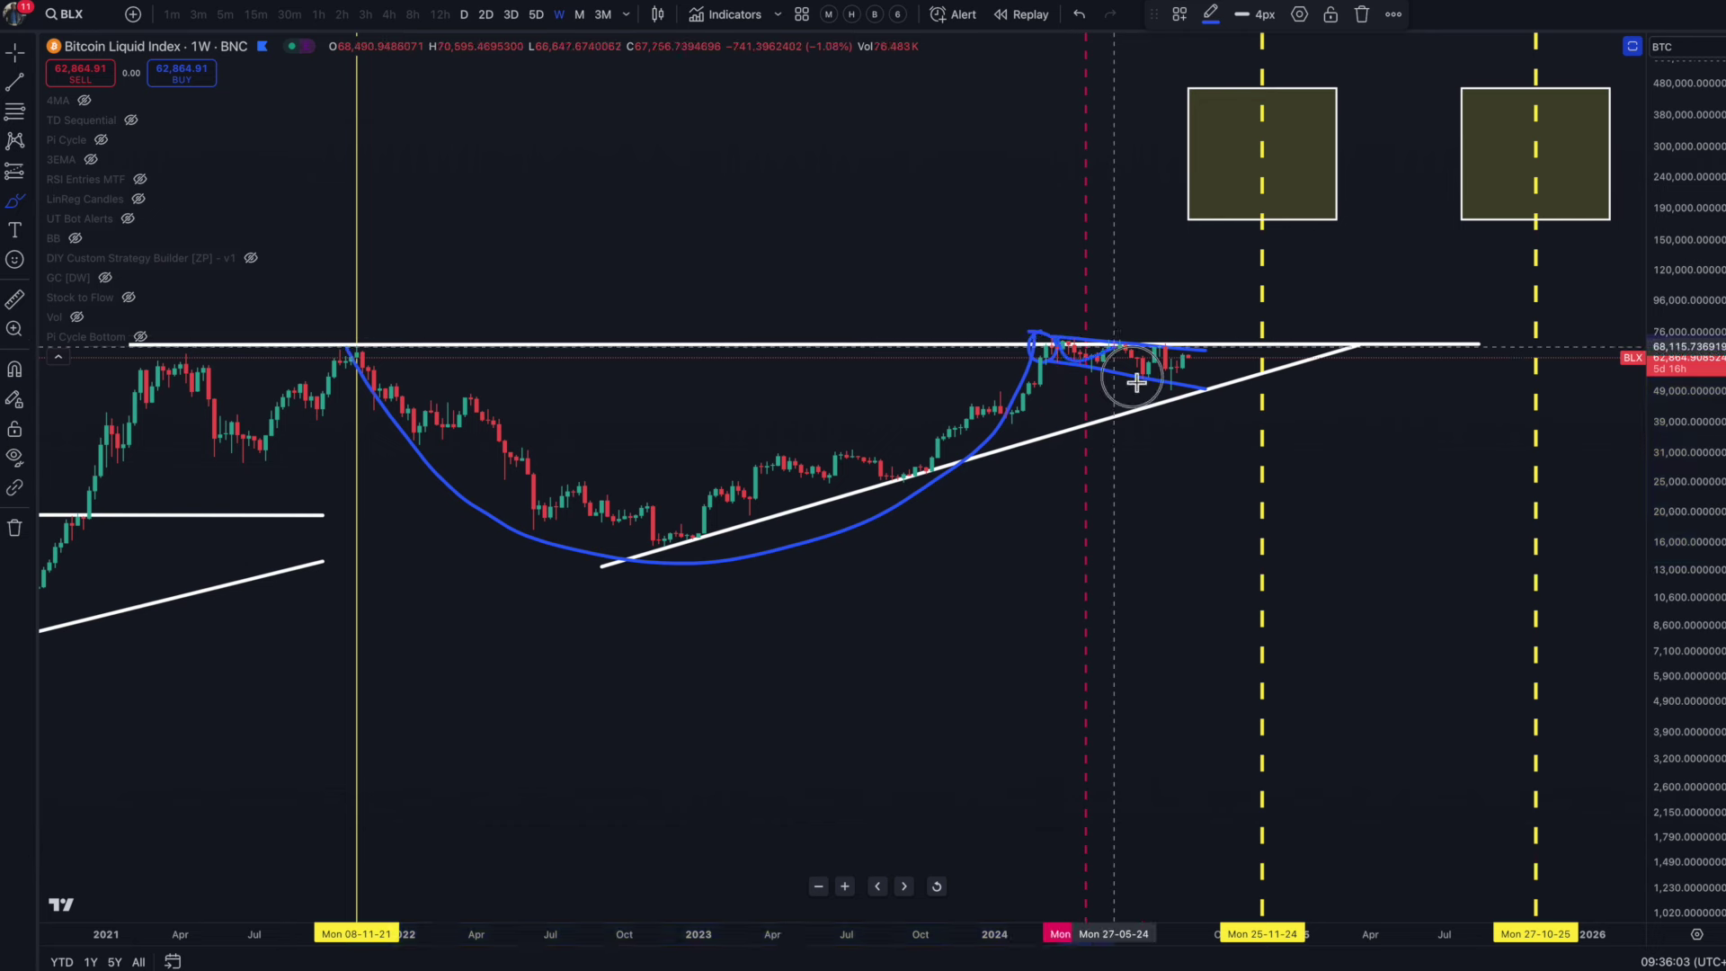
left_click_drag(1238, 315, 1263, 191)
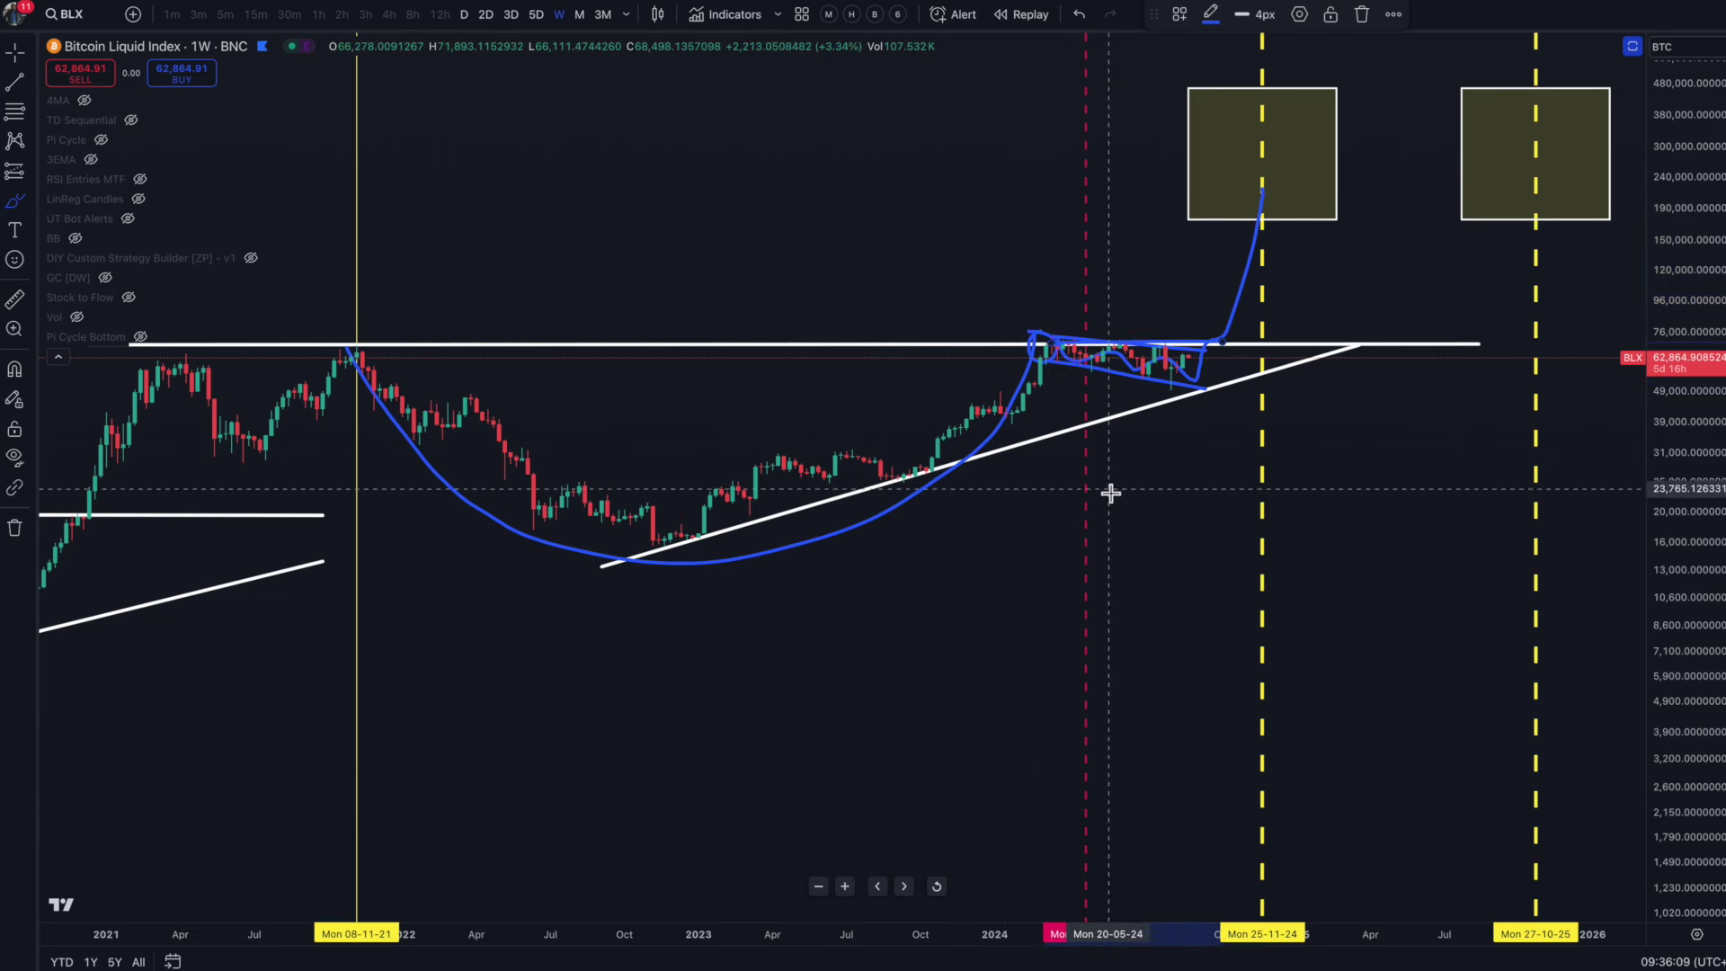
Step: Retrace the 2024 consolidation with the brush and sketch a wavy breakout path rising into the October 2025 target box
mouse_move(1054, 338)
left_mouse_down()
mouse_move(1117, 369)
mouse_move(1224, 370)
left_mouse_up()
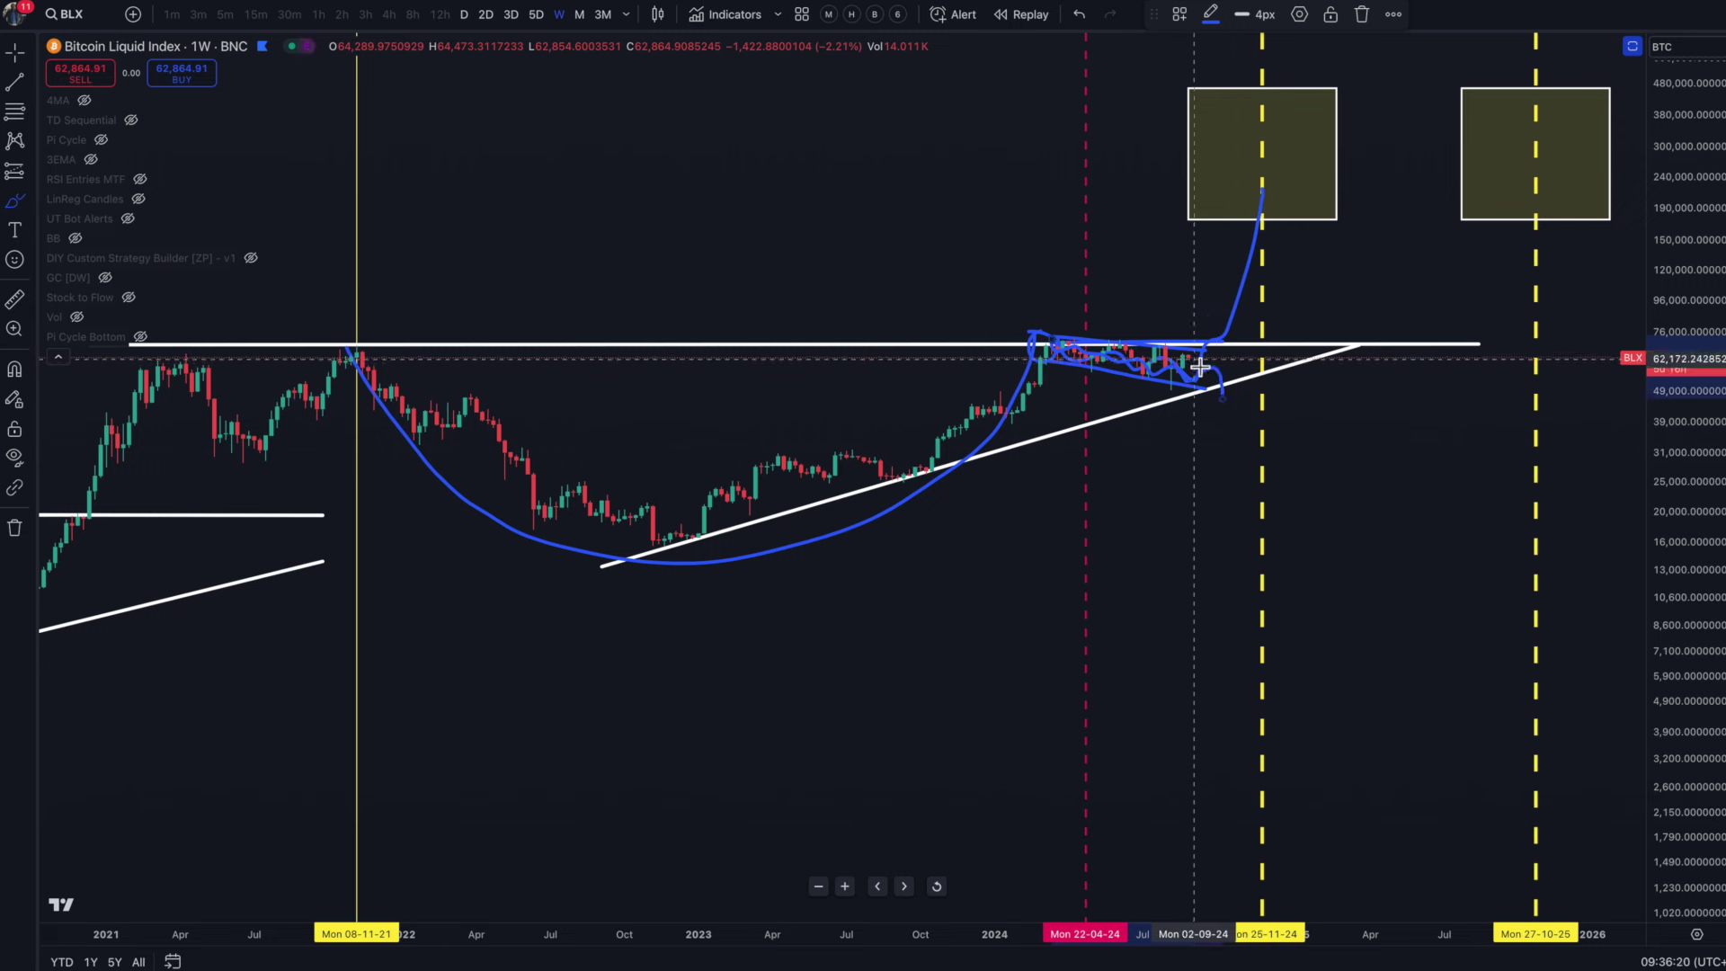
mouse_move(1213, 355)
left_mouse_down()
mouse_move(1205, 335)
mouse_move(1206, 359)
mouse_move(1205, 335)
mouse_move(1325, 246)
mouse_move(1362, 269)
mouse_move(1484, 201)
mouse_move(1557, 132)
mouse_move(1538, 113)
mouse_move(1546, 160)
mouse_move(1511, 147)
mouse_move(1560, 118)
left_mouse_up()
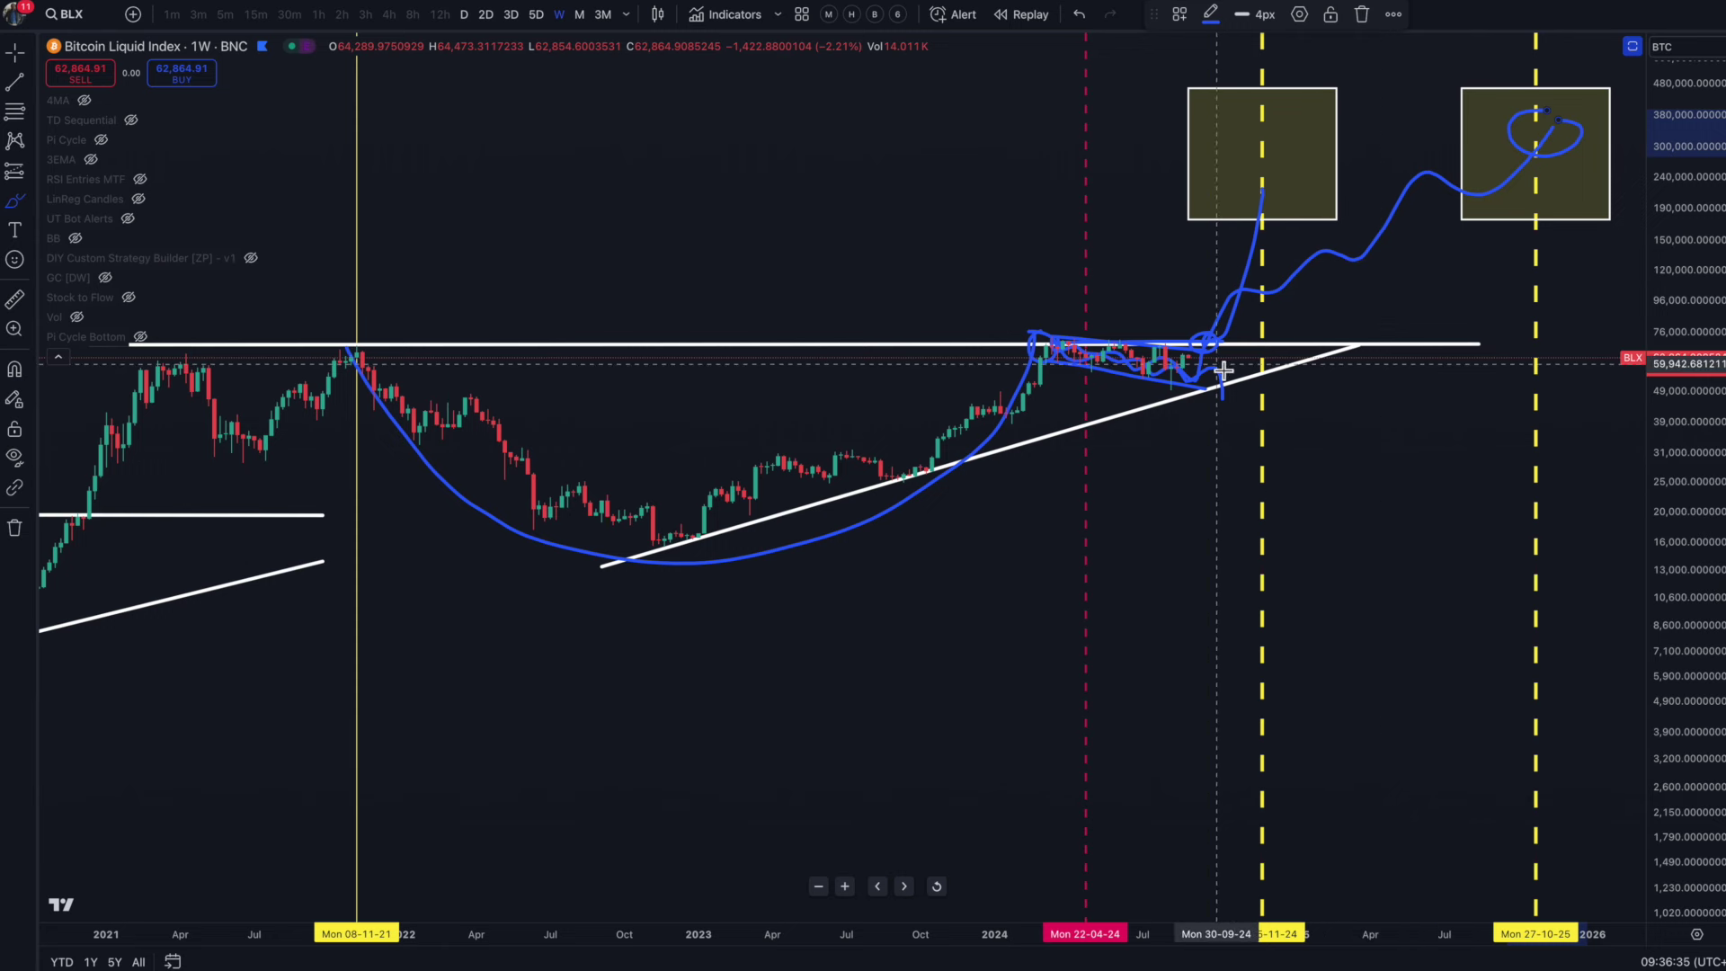
mouse_move(1050, 335)
left_mouse_down()
mouse_move(1064, 385)
mouse_move(1256, 393)
mouse_move(1260, 306)
mouse_move(1127, 320)
left_mouse_up()
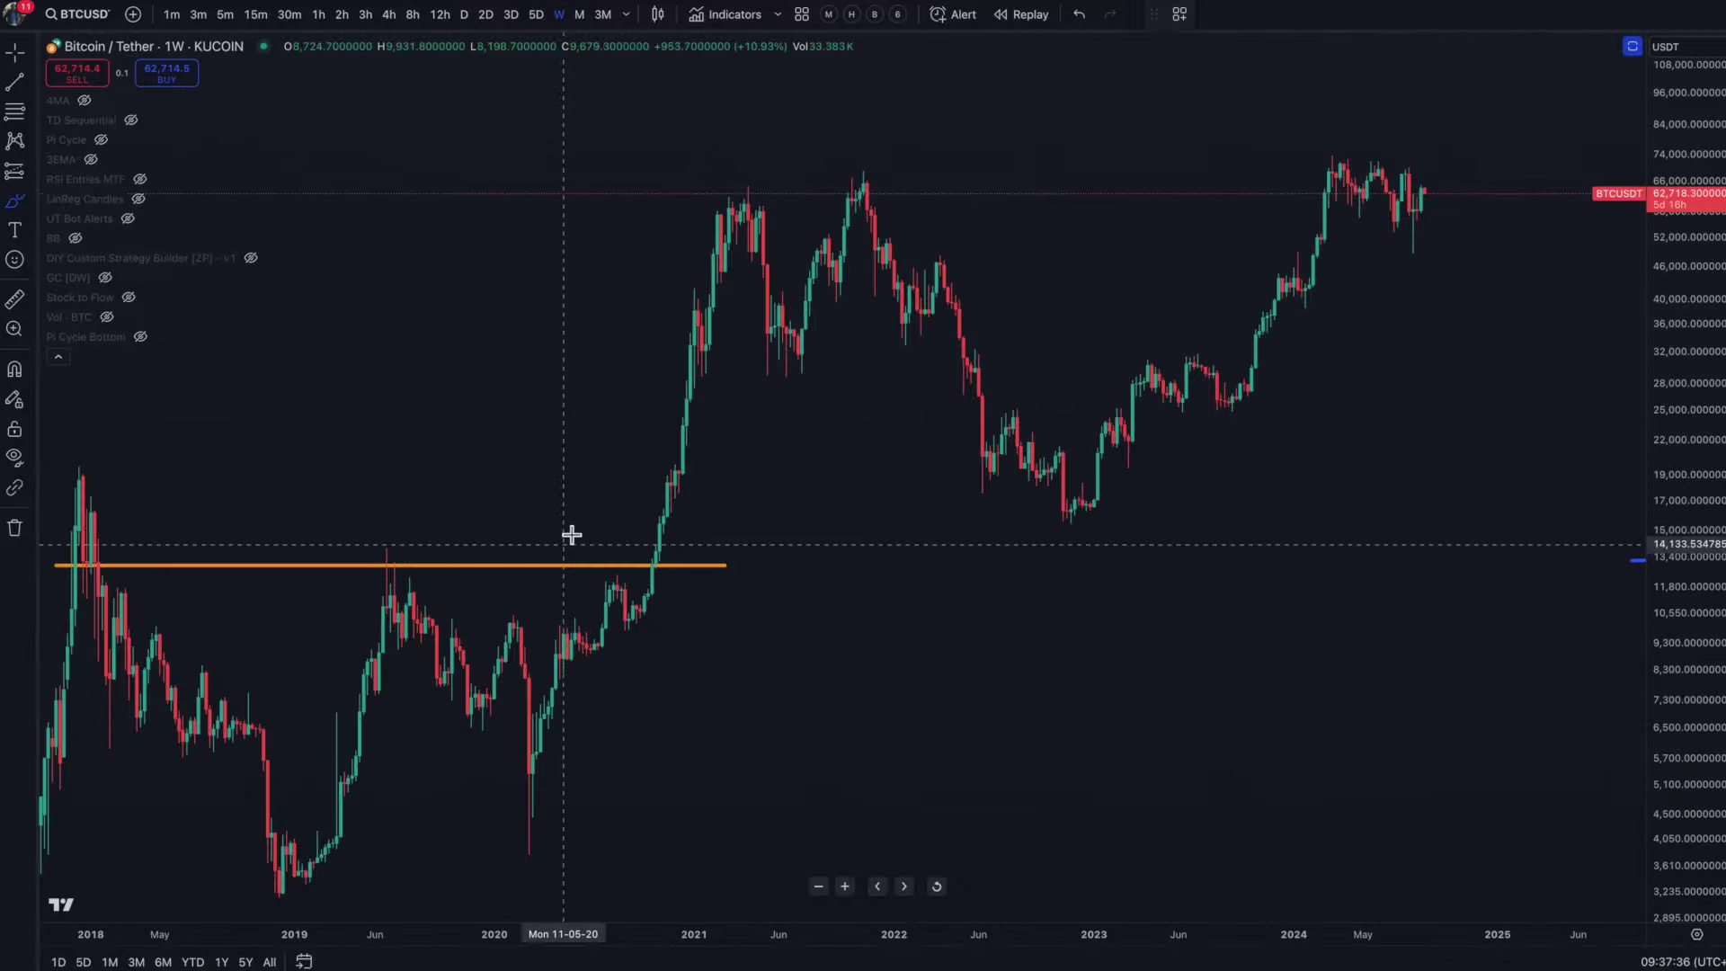
Step: Brush the steep 2019 rise, circle the 2017 peak with a level line out from it, and mark the mid-2019 and March 2024 tops
left_click_drag(359, 539, 374, 672)
left_click_drag(64, 472, 736, 462)
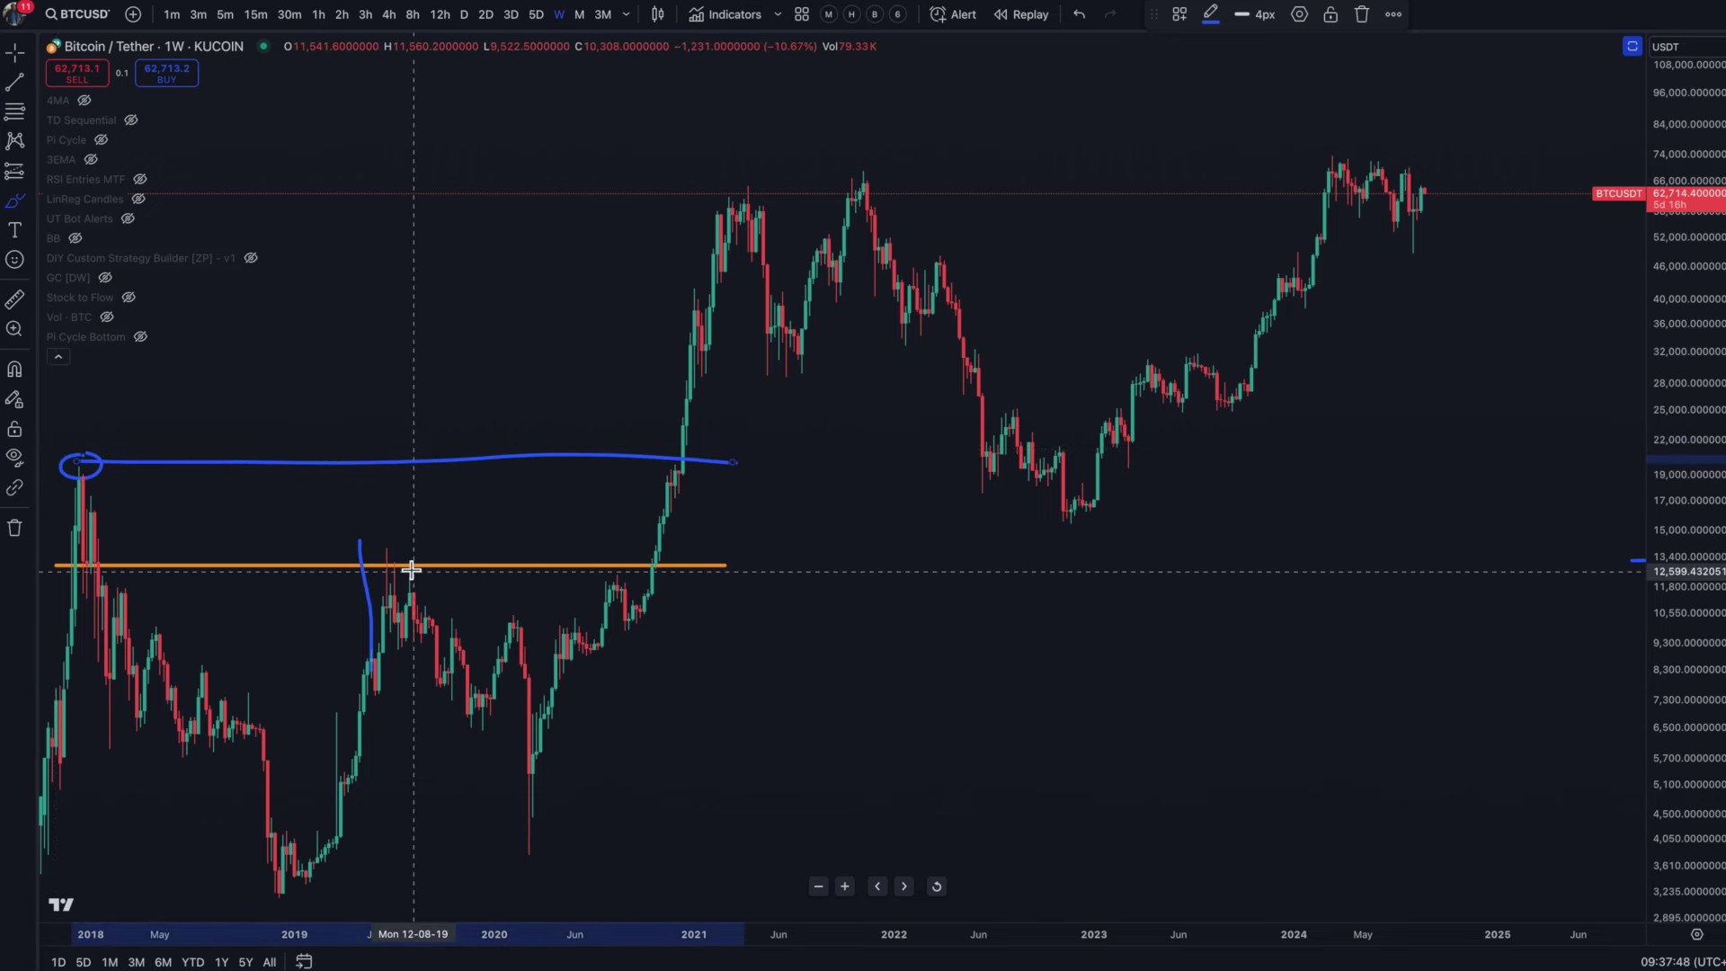
mouse_move(398, 558)
left_mouse_down()
mouse_move(374, 558)
mouse_move(396, 568)
mouse_move(382, 563)
mouse_move(389, 794)
mouse_move(637, 792)
mouse_move(666, 693)
mouse_move(667, 582)
mouse_move(386, 567)
left_mouse_up()
mouse_move(1319, 153)
left_mouse_down()
mouse_move(1475, 154)
mouse_move(1368, 278)
mouse_move(1326, 160)
left_mouse_up()
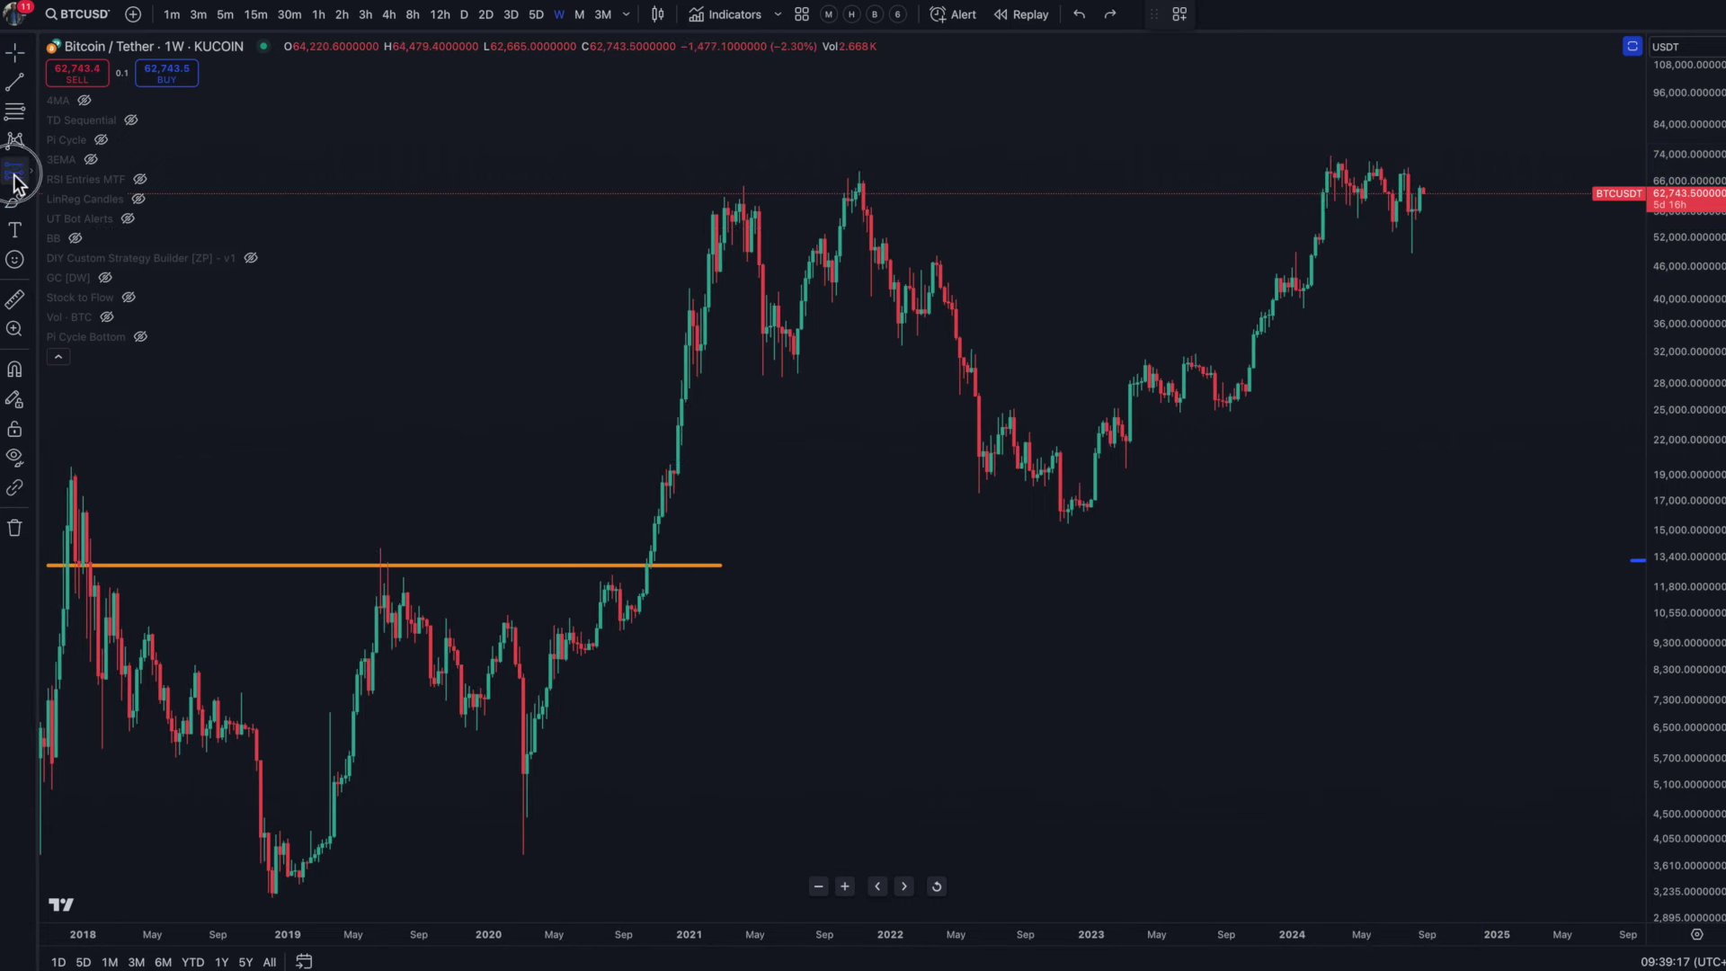
Step: Copy the bars from 13 May 2019 to November 2020 as a Bars Pattern and place it above the 2024 candles, aligned with the August low
left_click(14, 182)
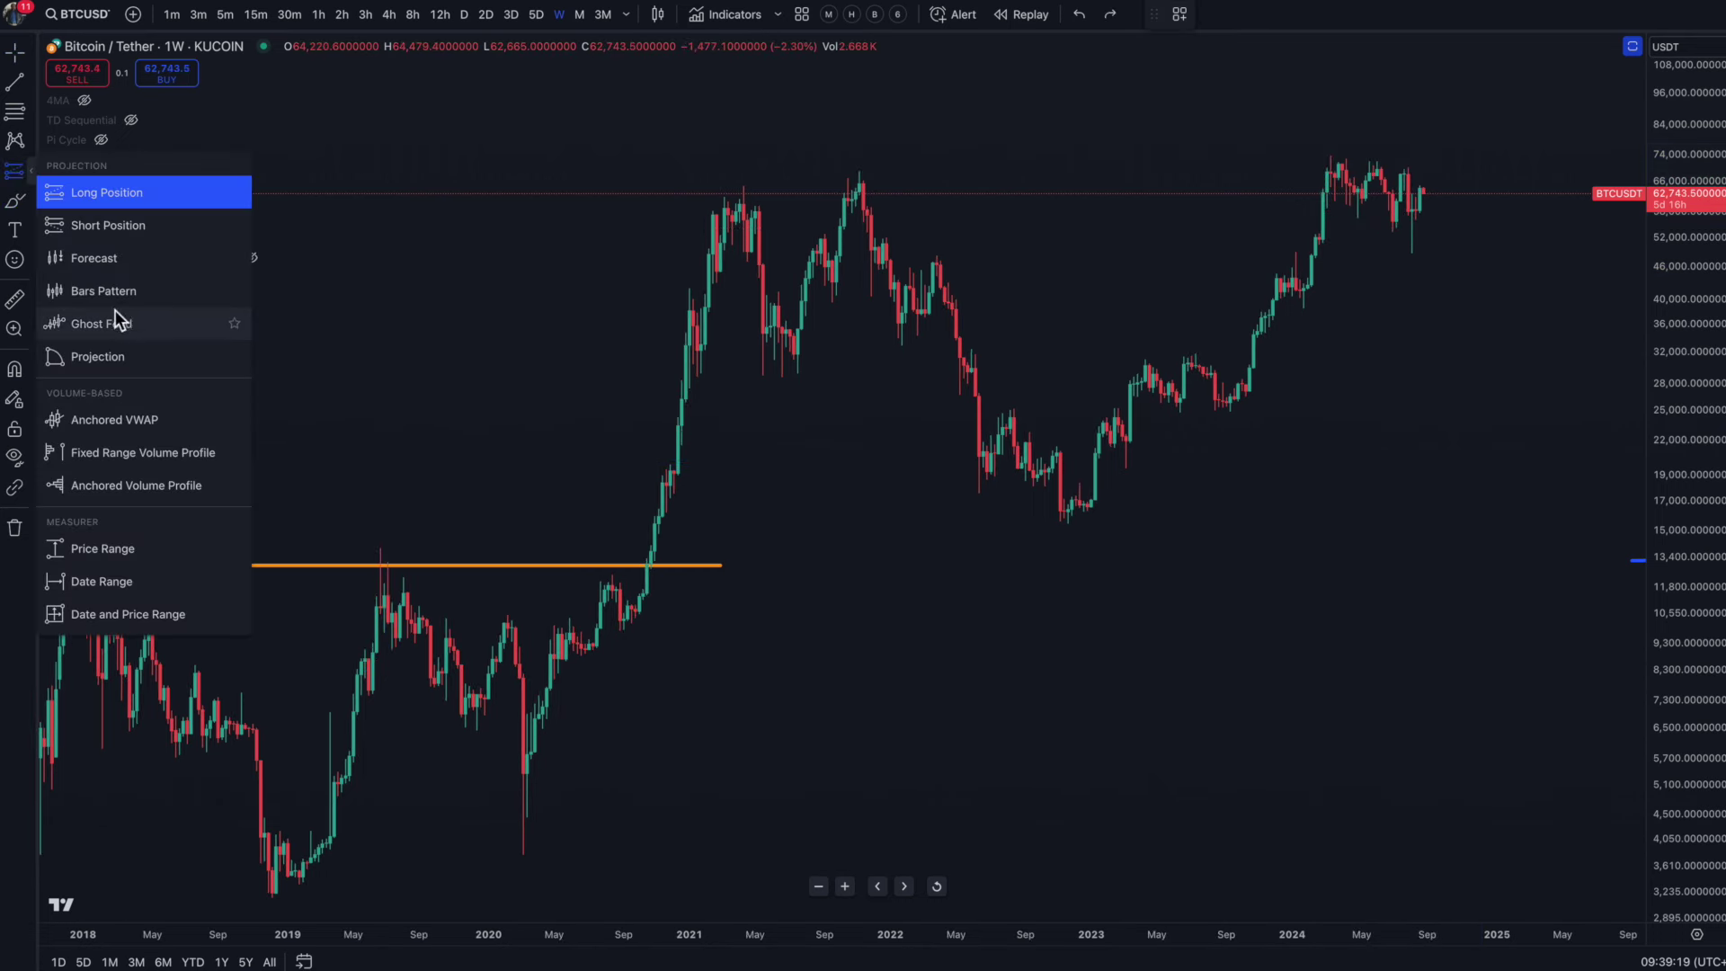
left_click(92, 295)
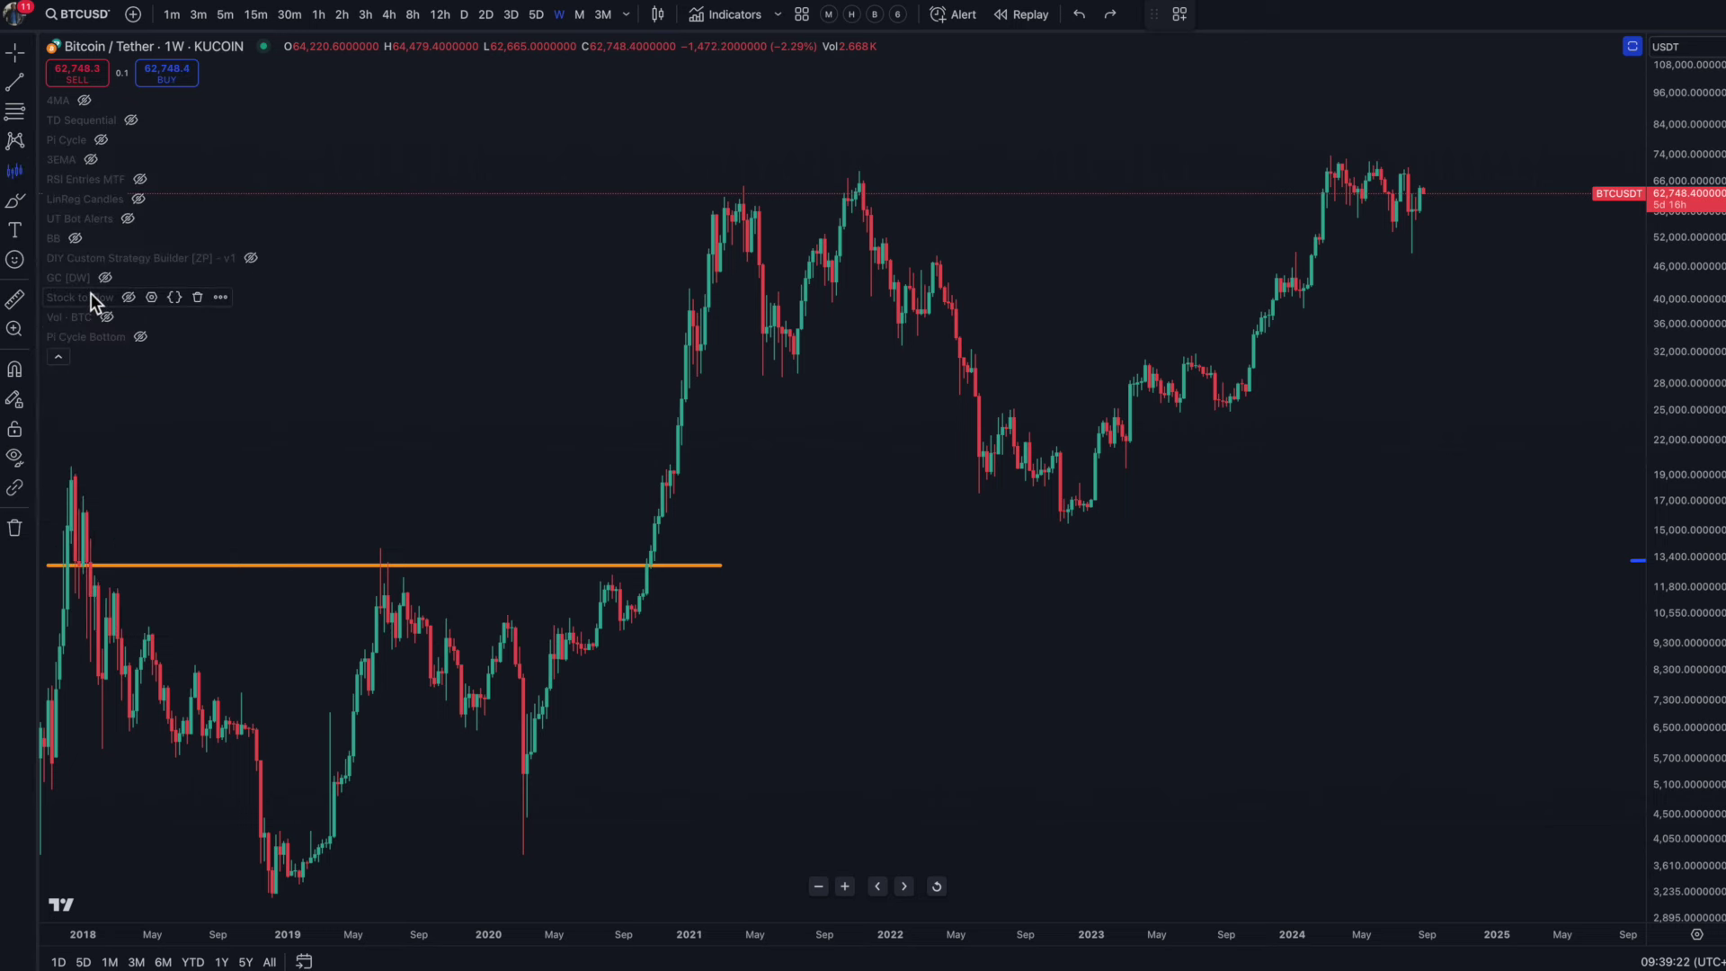
left_click(364, 573)
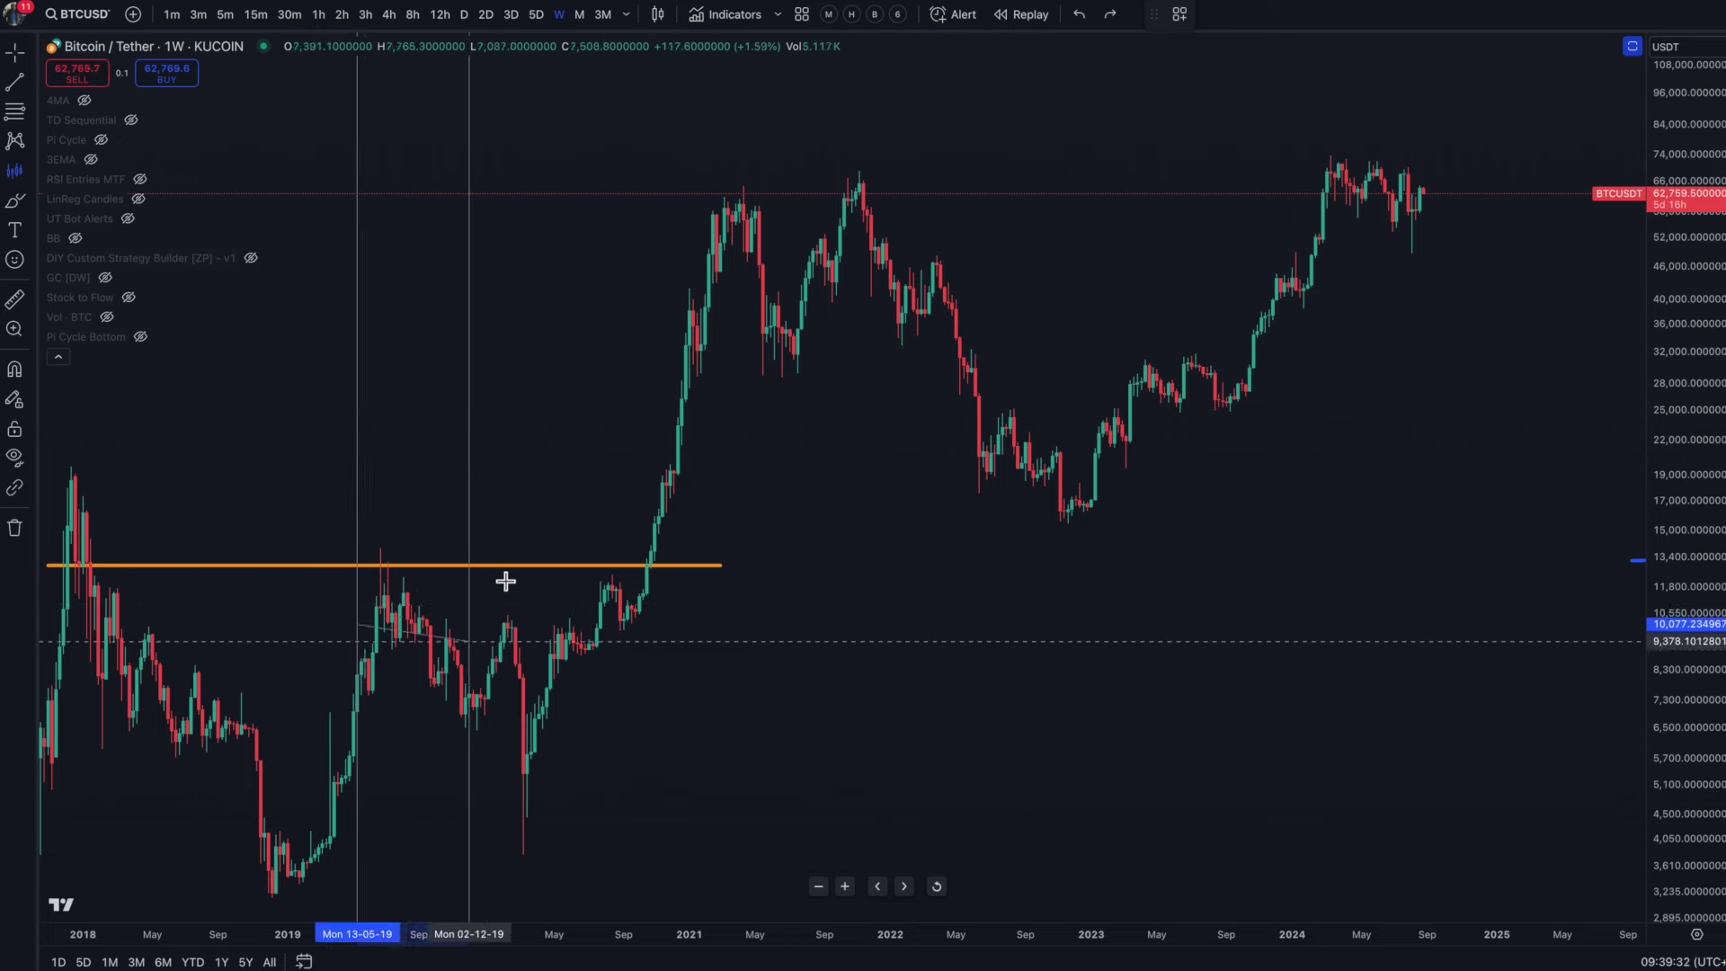
left_click(663, 590)
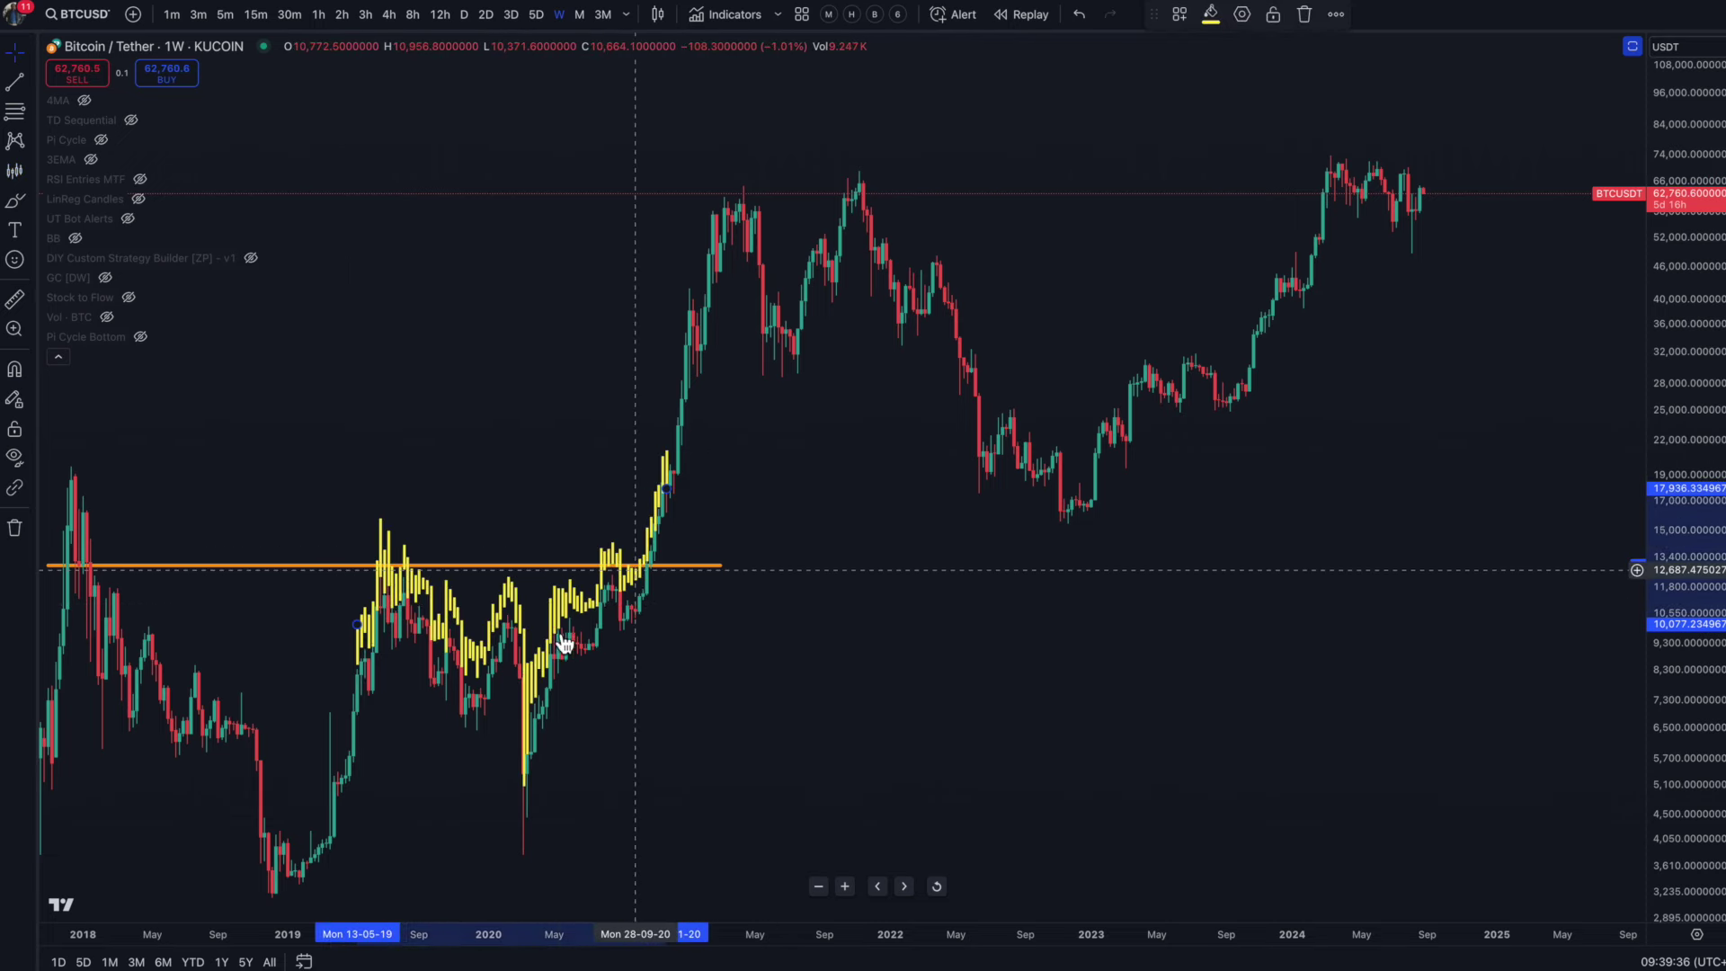
left_click_drag(515, 614, 1385, 123)
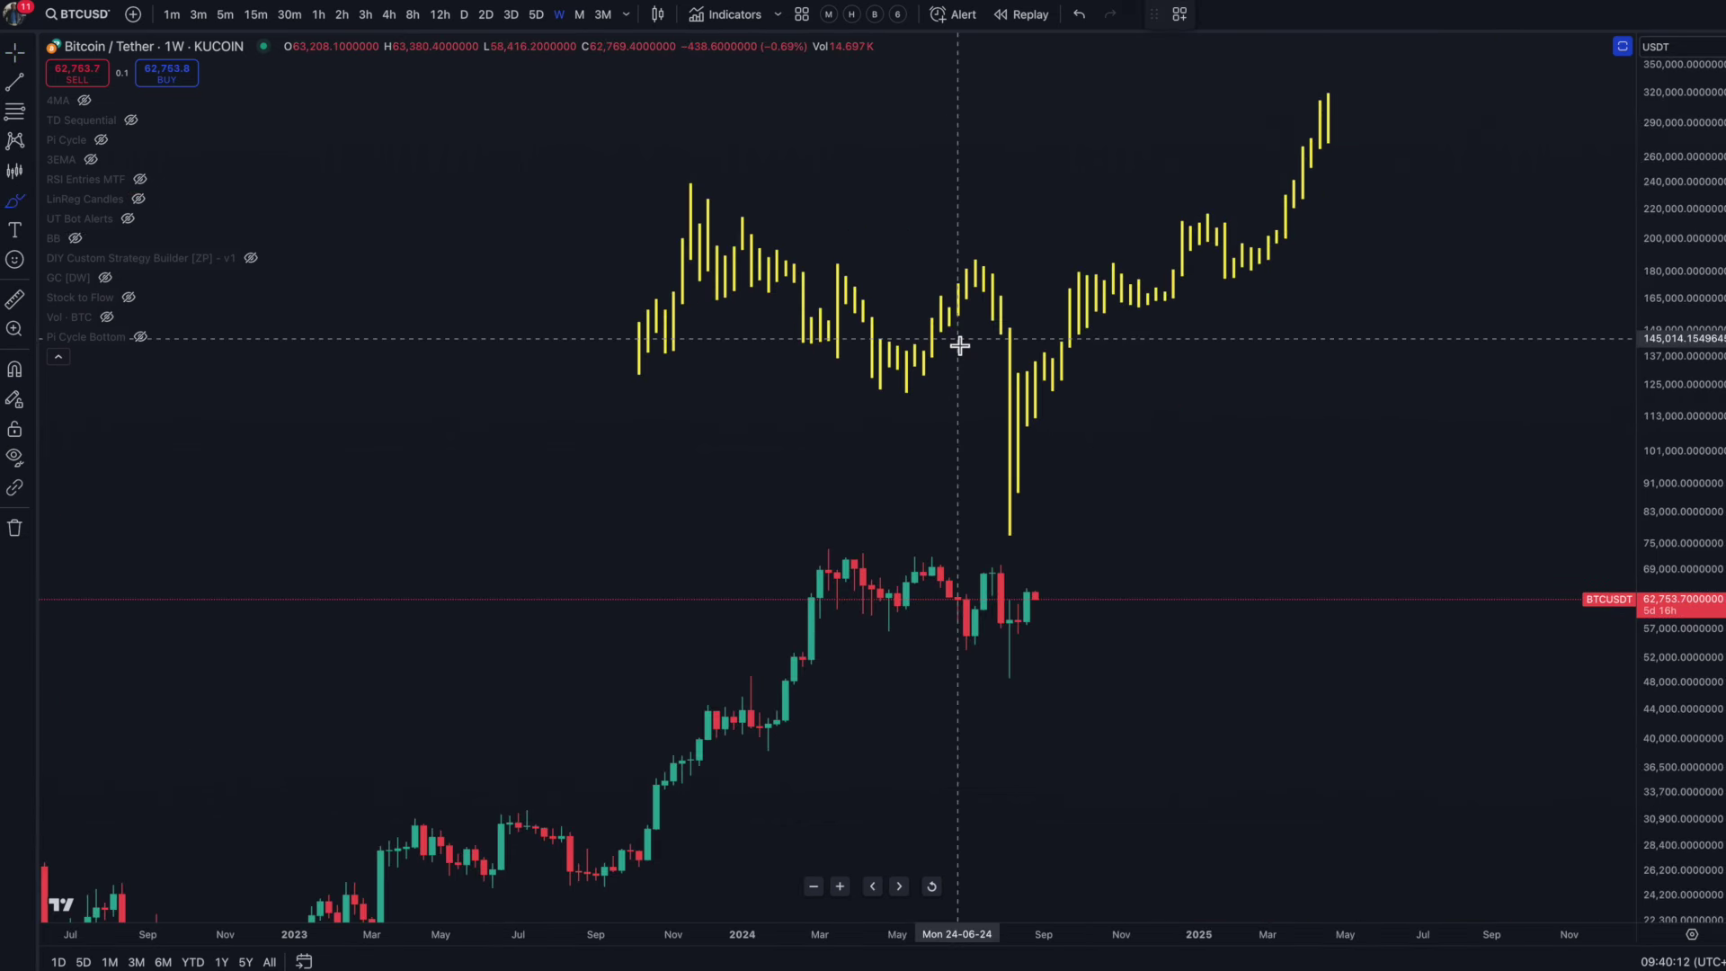
Step: Outline the copied pattern's crash with the brush and draw a thin rectangle along the 2024 highs at about 73,000
mouse_move(989, 422)
left_mouse_down()
mouse_move(1055, 494)
mouse_move(1040, 541)
mouse_move(995, 541)
mouse_move(996, 429)
left_mouse_up()
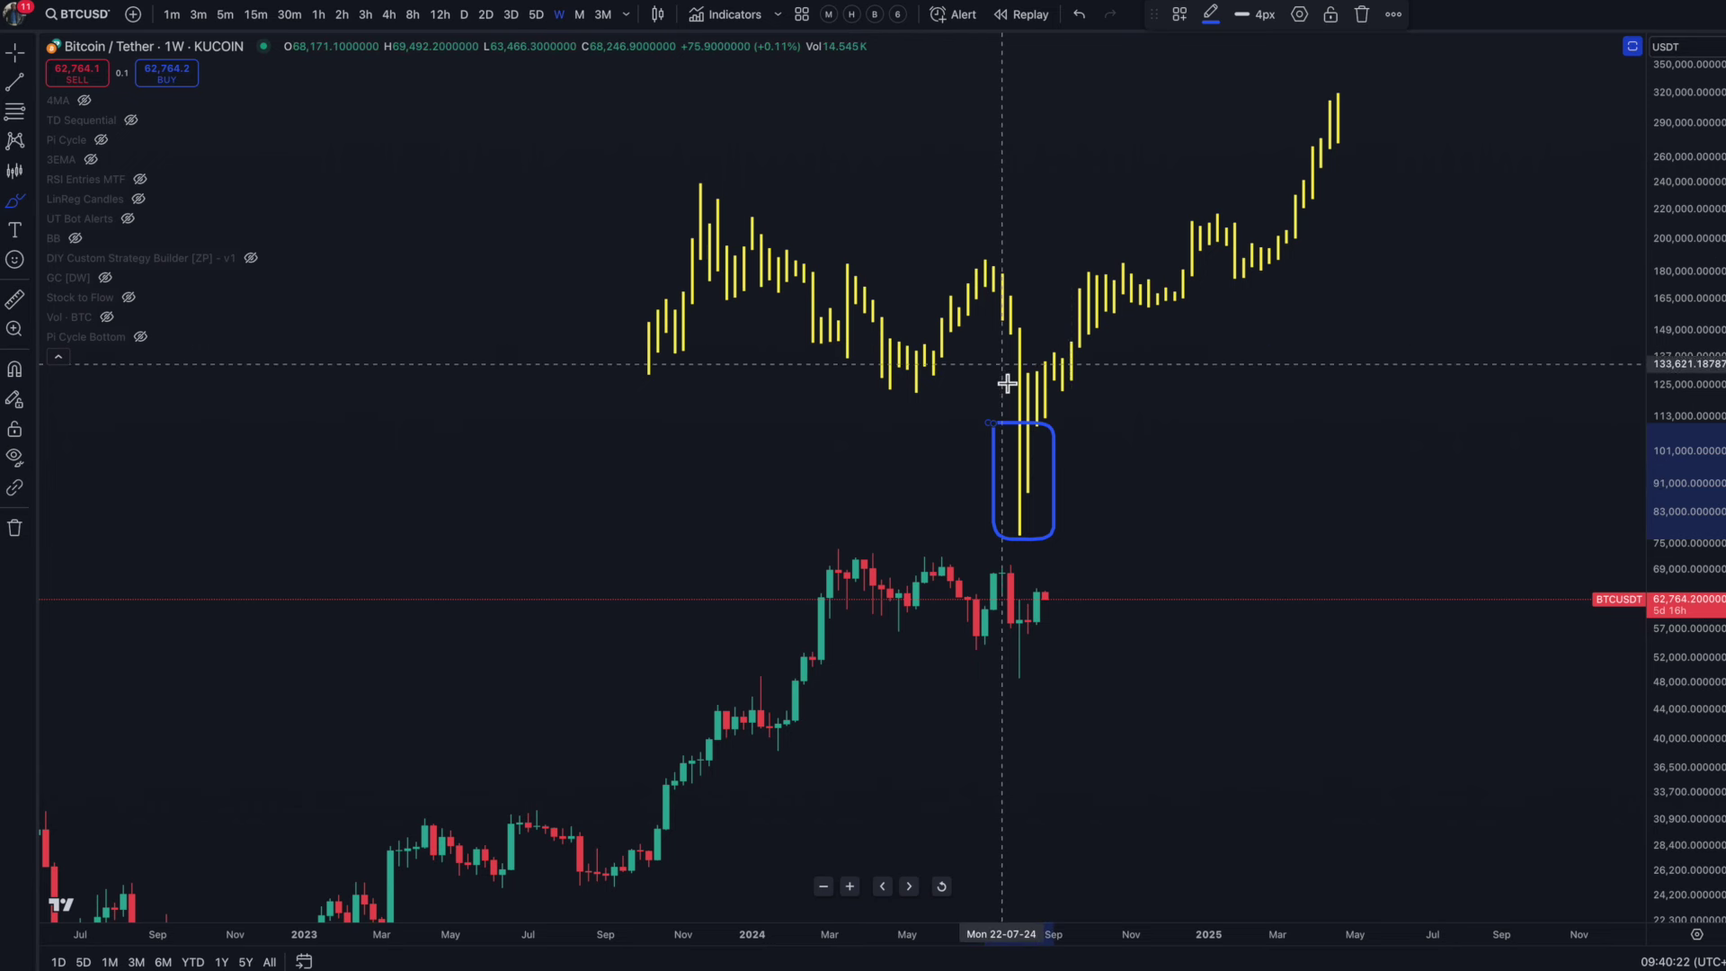
key("alt+shift+r")
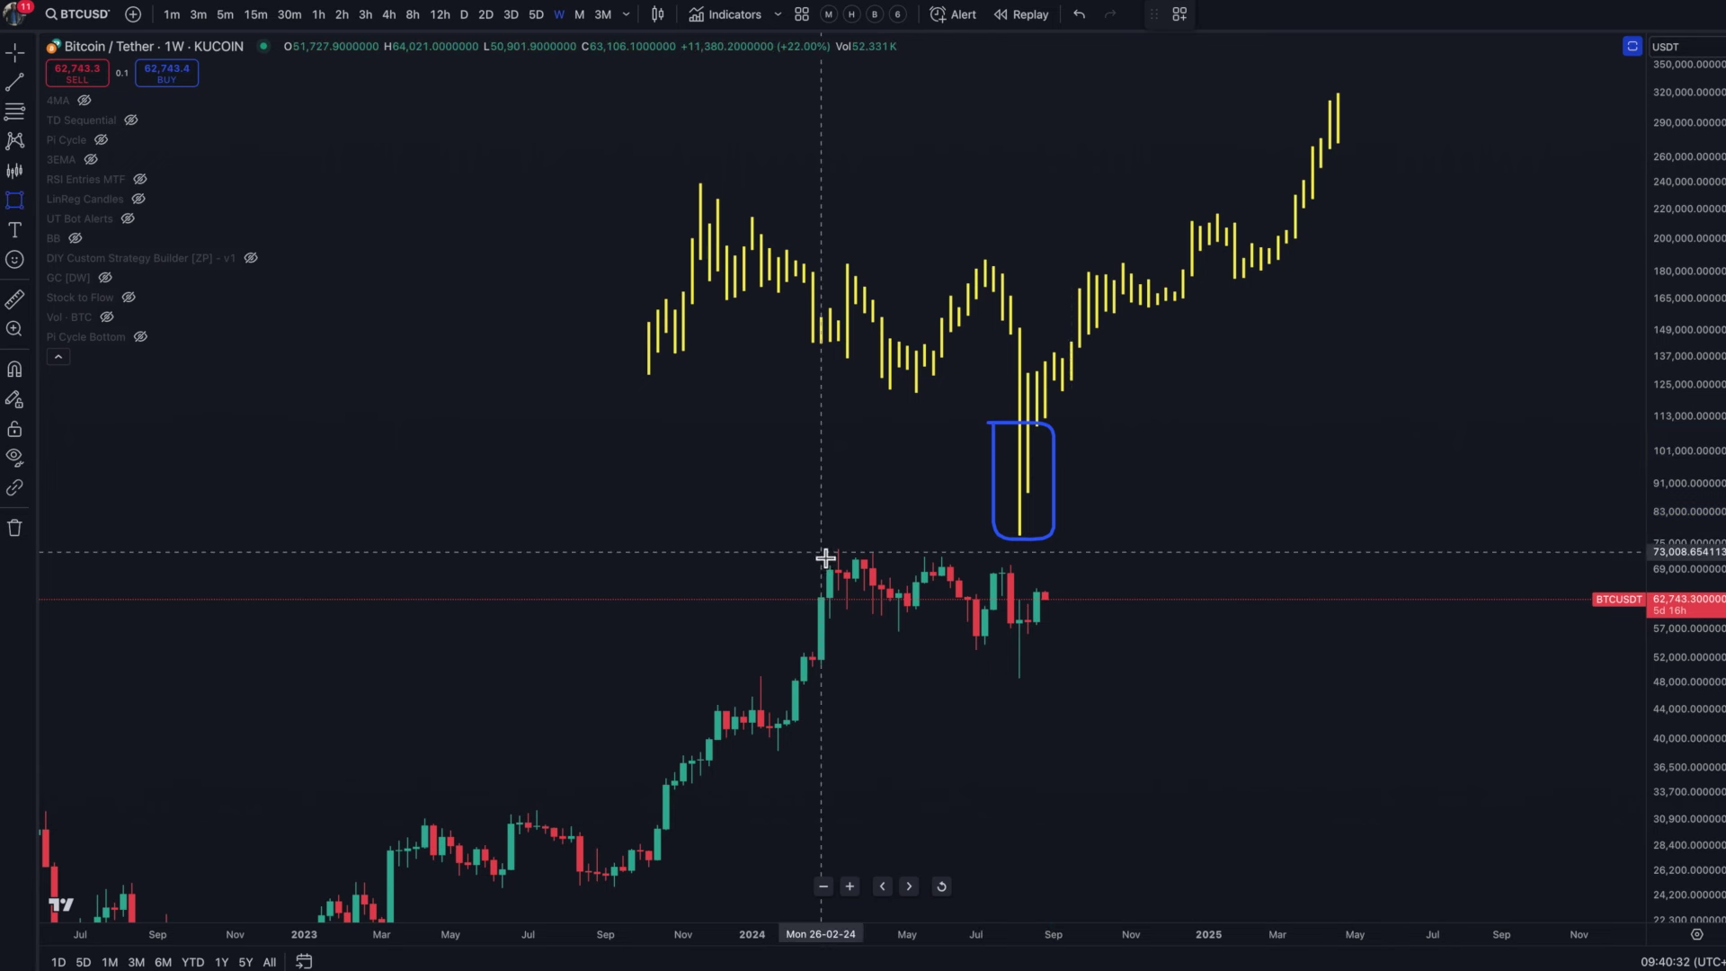
left_click_drag(821, 553, 1138, 562)
Step: Brush matching arcs beneath the three successive lows of the copied pattern and of the 2024 candles
key("alt+shift+b")
mouse_move(751, 336)
left_mouse_down()
mouse_move(832, 370)
mouse_move(855, 357)
mouse_move(882, 389)
mouse_move(932, 396)
mouse_move(960, 368)
left_mouse_up()
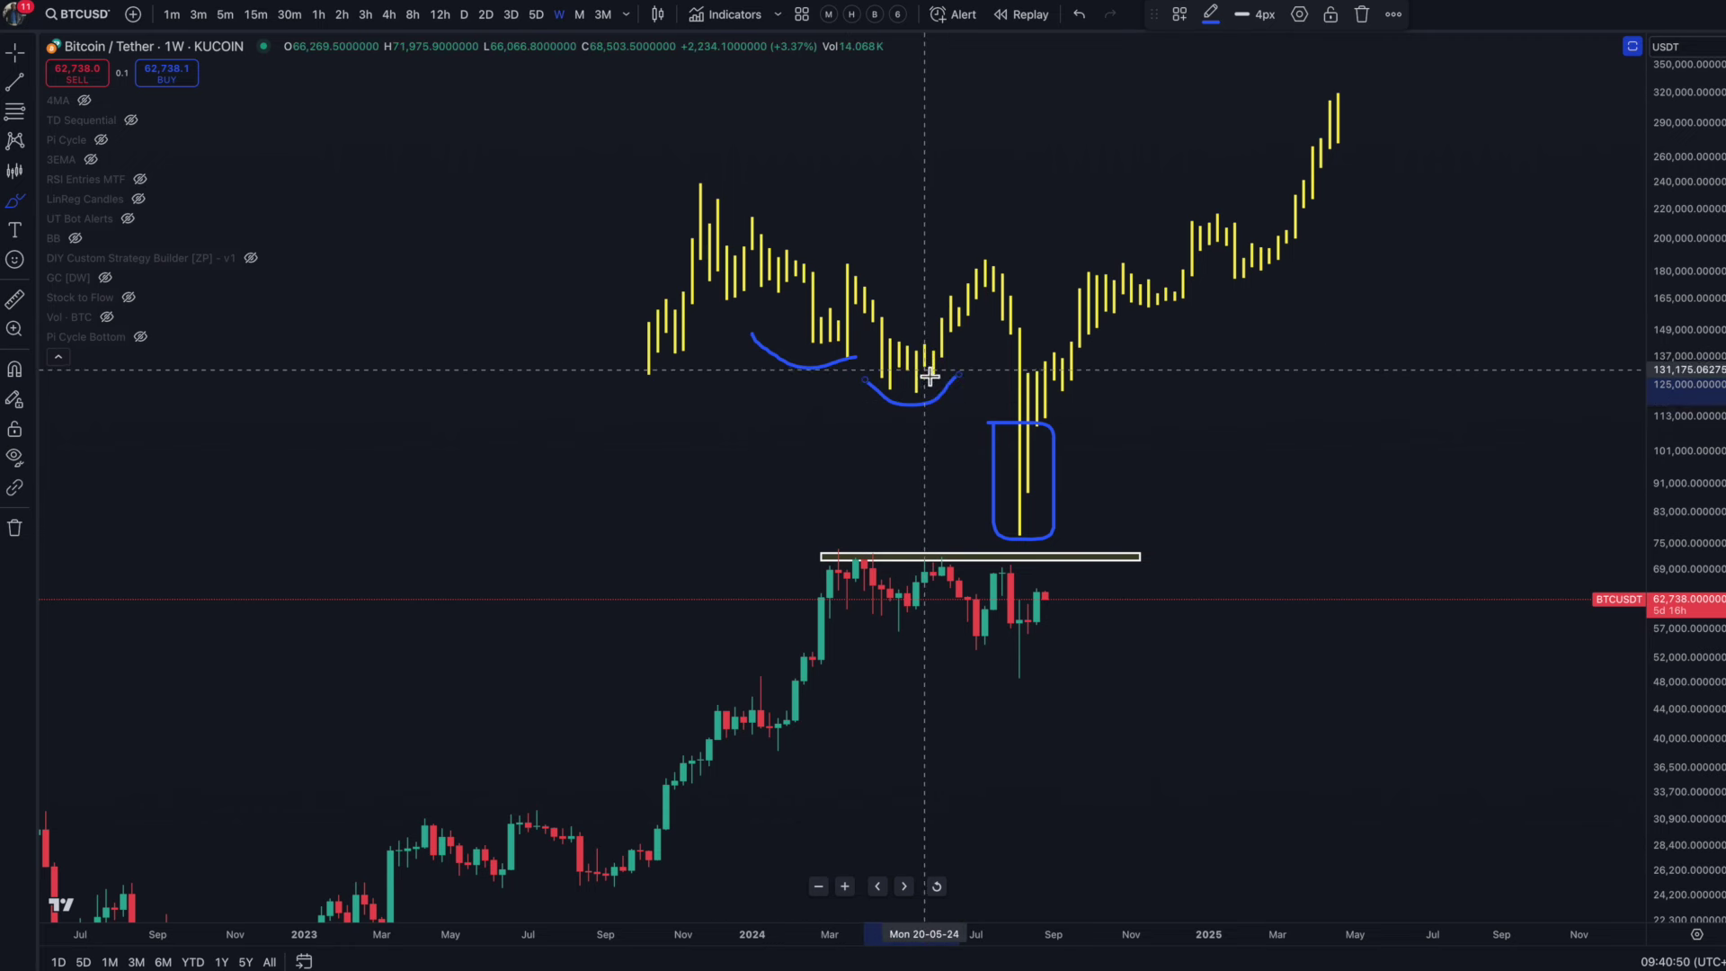
left_click_drag(860, 615, 1008, 649)
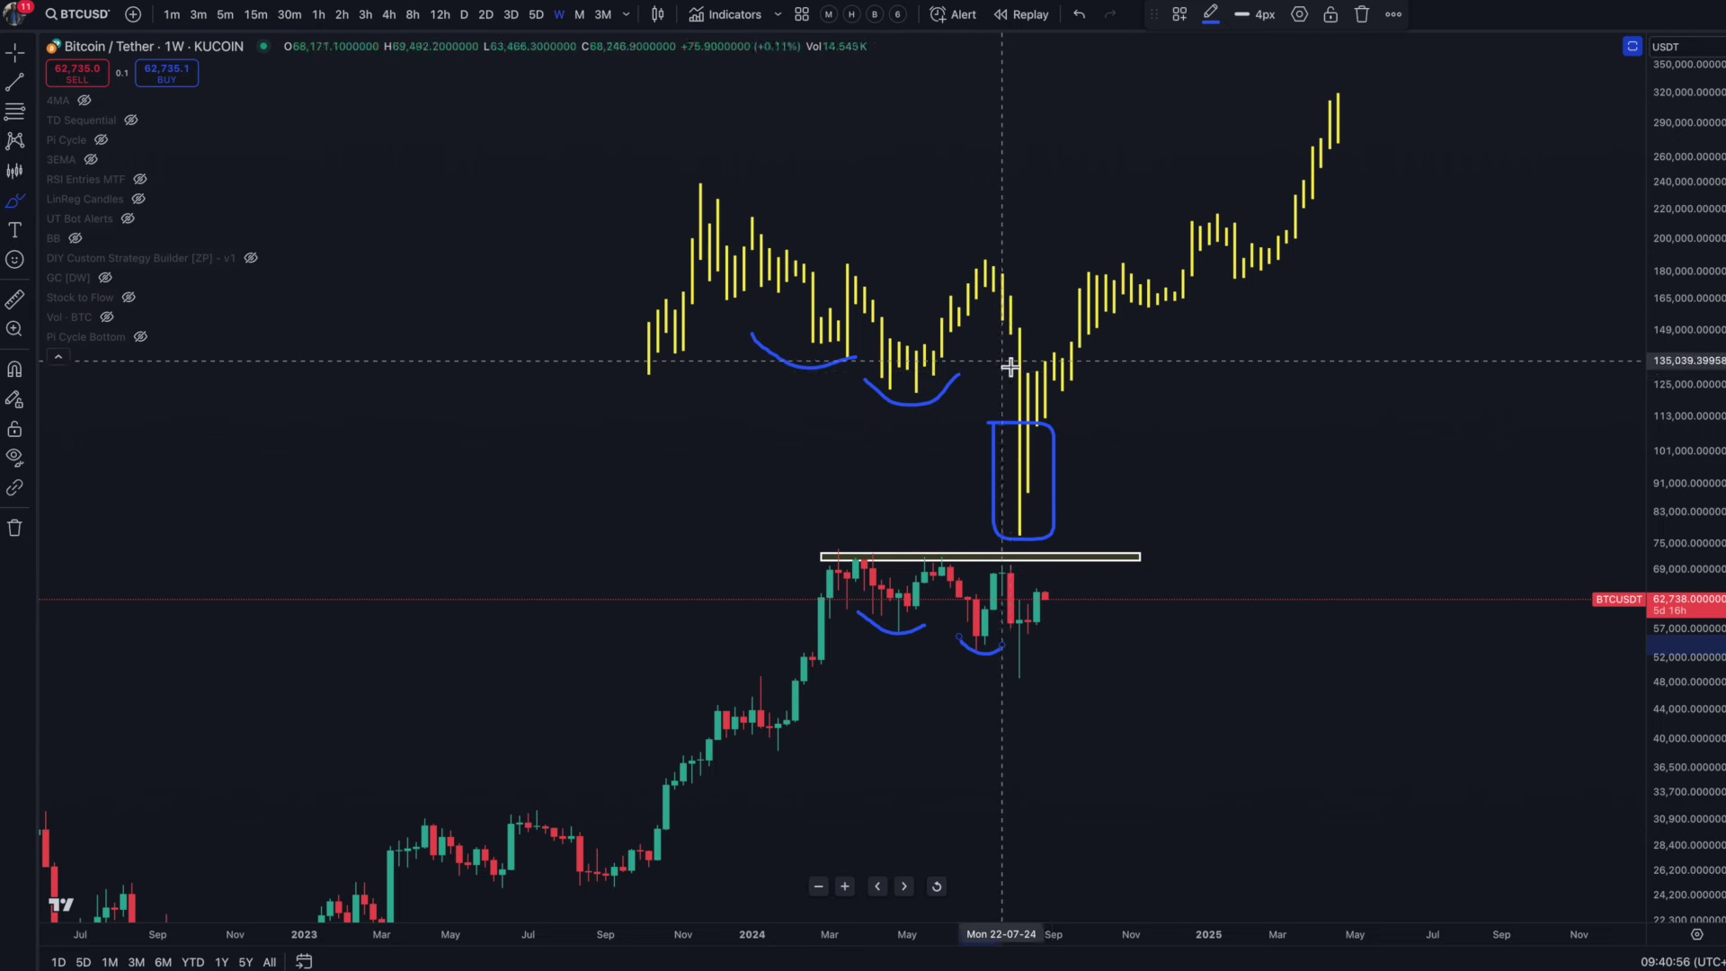
mouse_move(985, 362)
left_mouse_down()
mouse_move(1032, 478)
mouse_move(1106, 396)
left_mouse_up()
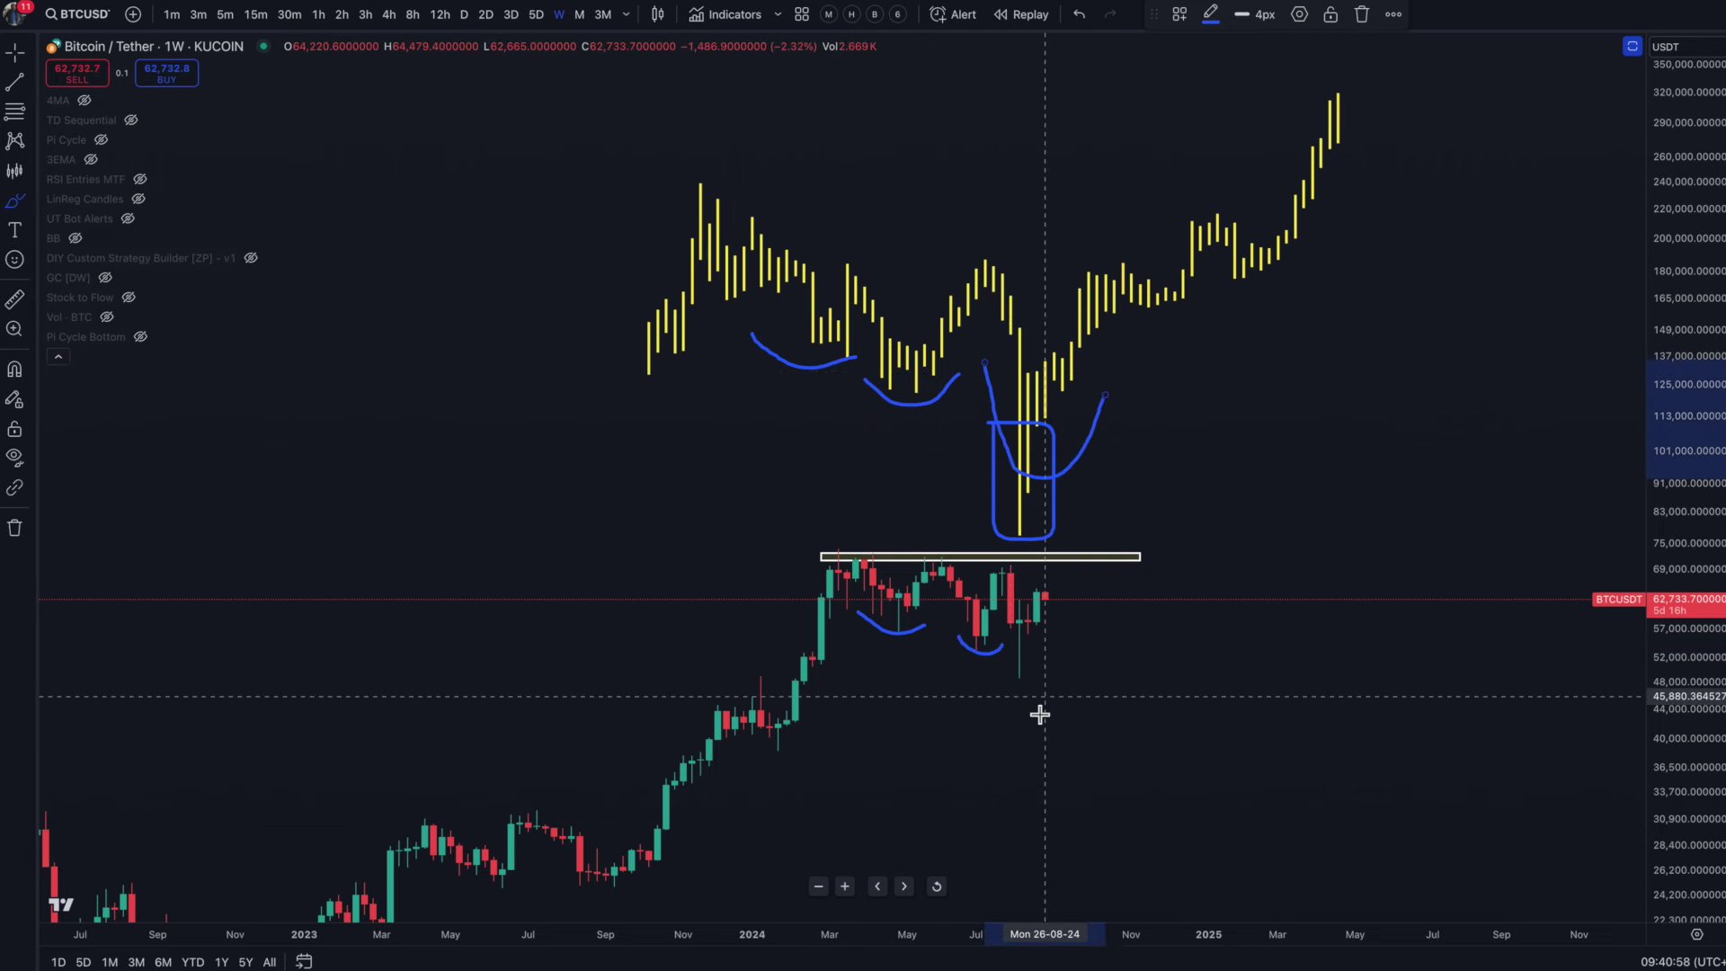
mouse_move(997, 659)
left_mouse_down()
mouse_move(1025, 706)
mouse_move(1062, 663)
left_mouse_up()
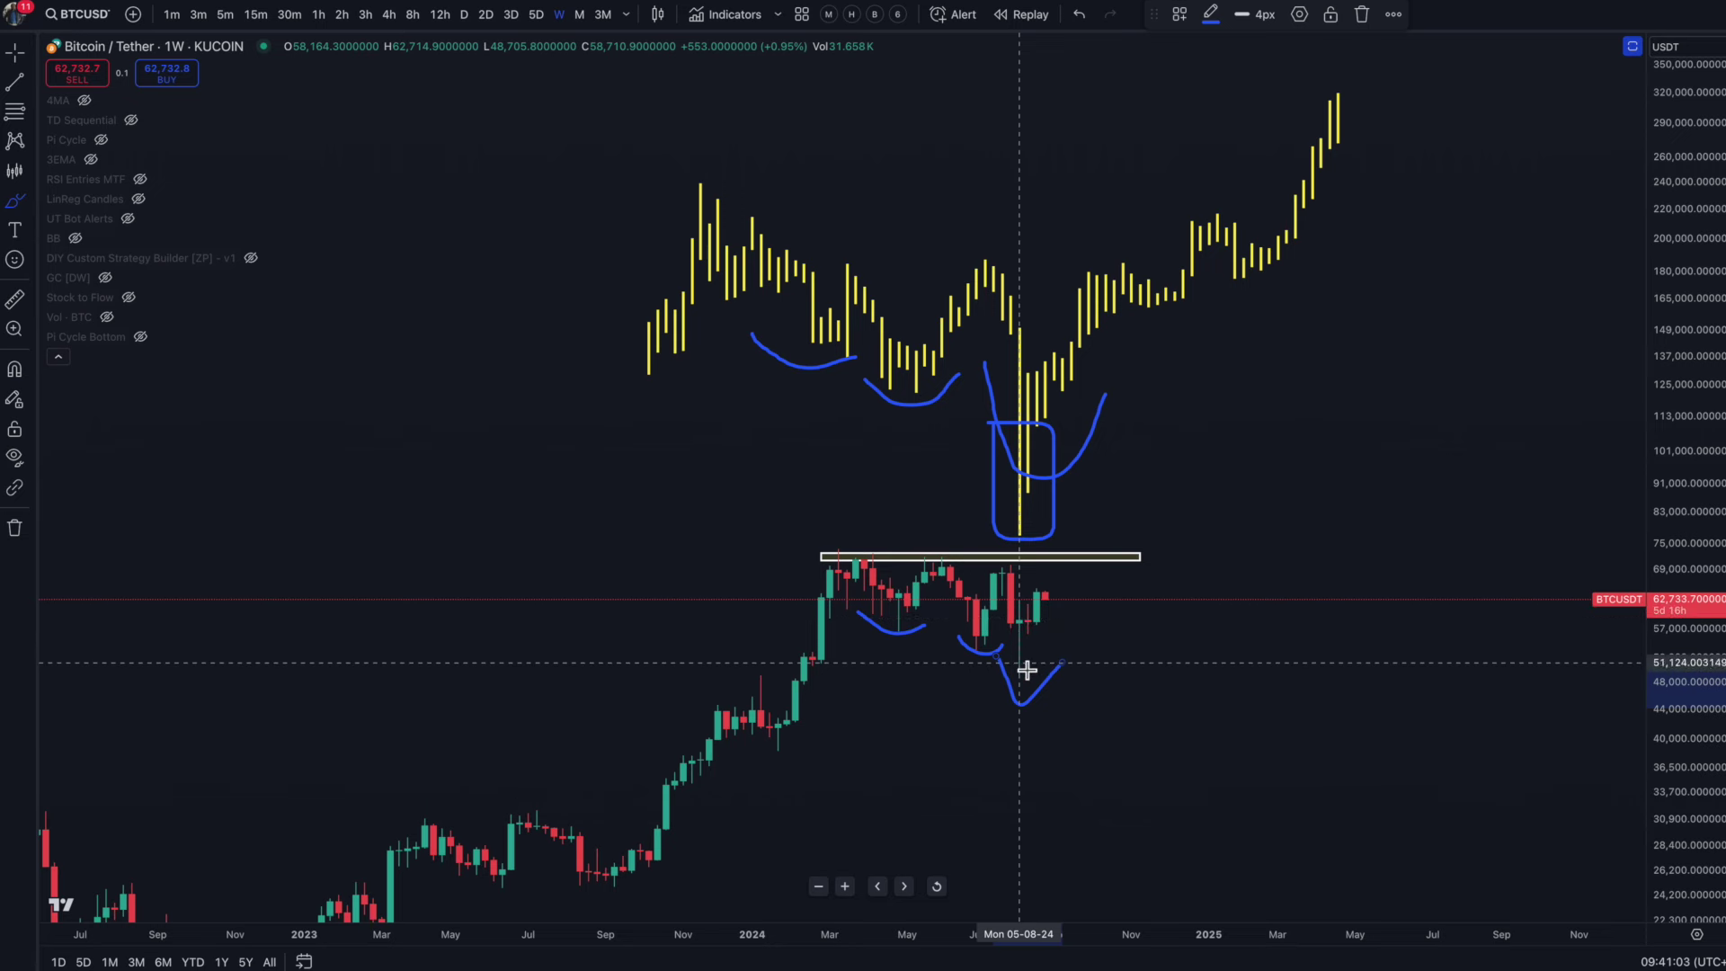
Step: Loop the brush around the first consolidation in the copied pattern and in the 2024 candles, and around the pattern's crash low
mouse_move(765, 178)
left_mouse_down()
mouse_move(671, 278)
mouse_move(878, 413)
mouse_move(856, 233)
left_mouse_up()
mouse_move(870, 513)
left_mouse_down()
mouse_move(855, 676)
mouse_move(928, 619)
left_mouse_up()
mouse_move(942, 444)
left_mouse_down()
mouse_move(977, 506)
mouse_move(1089, 463)
mouse_move(1045, 399)
left_mouse_up()
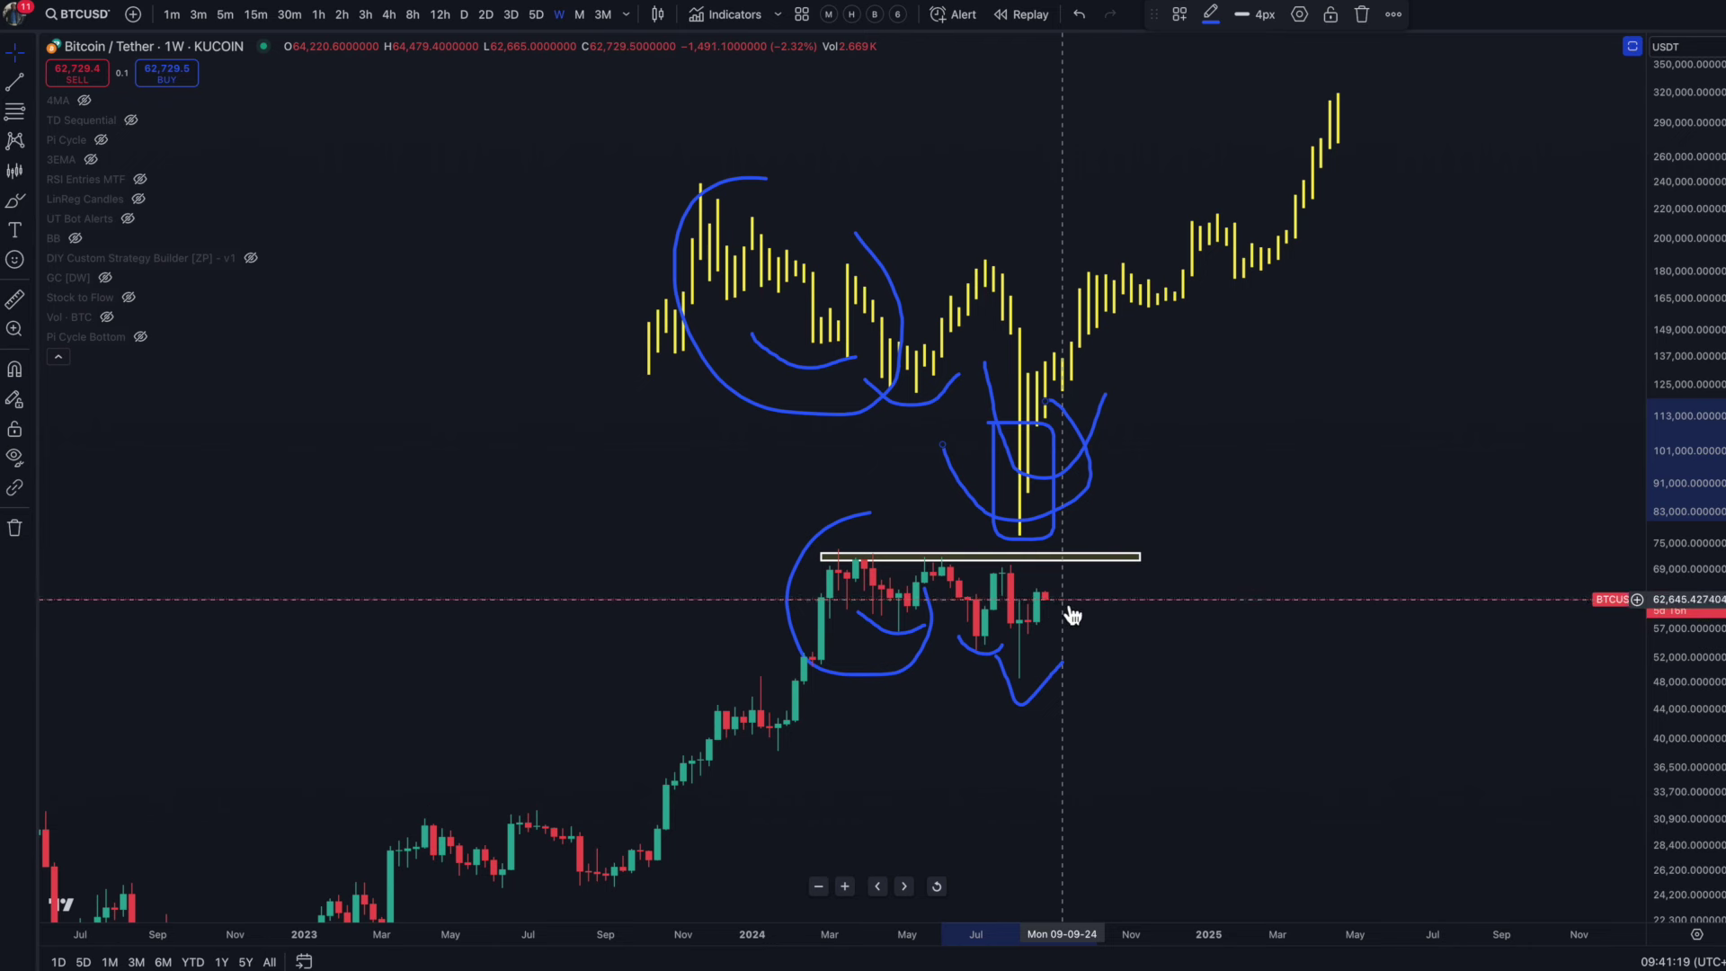
Step: Brush a horizontal resistance line across the copied pattern at about 180,000 and another along the 2024 highs rectangle
key("alt+b")
left_click_drag(653, 271, 1355, 263)
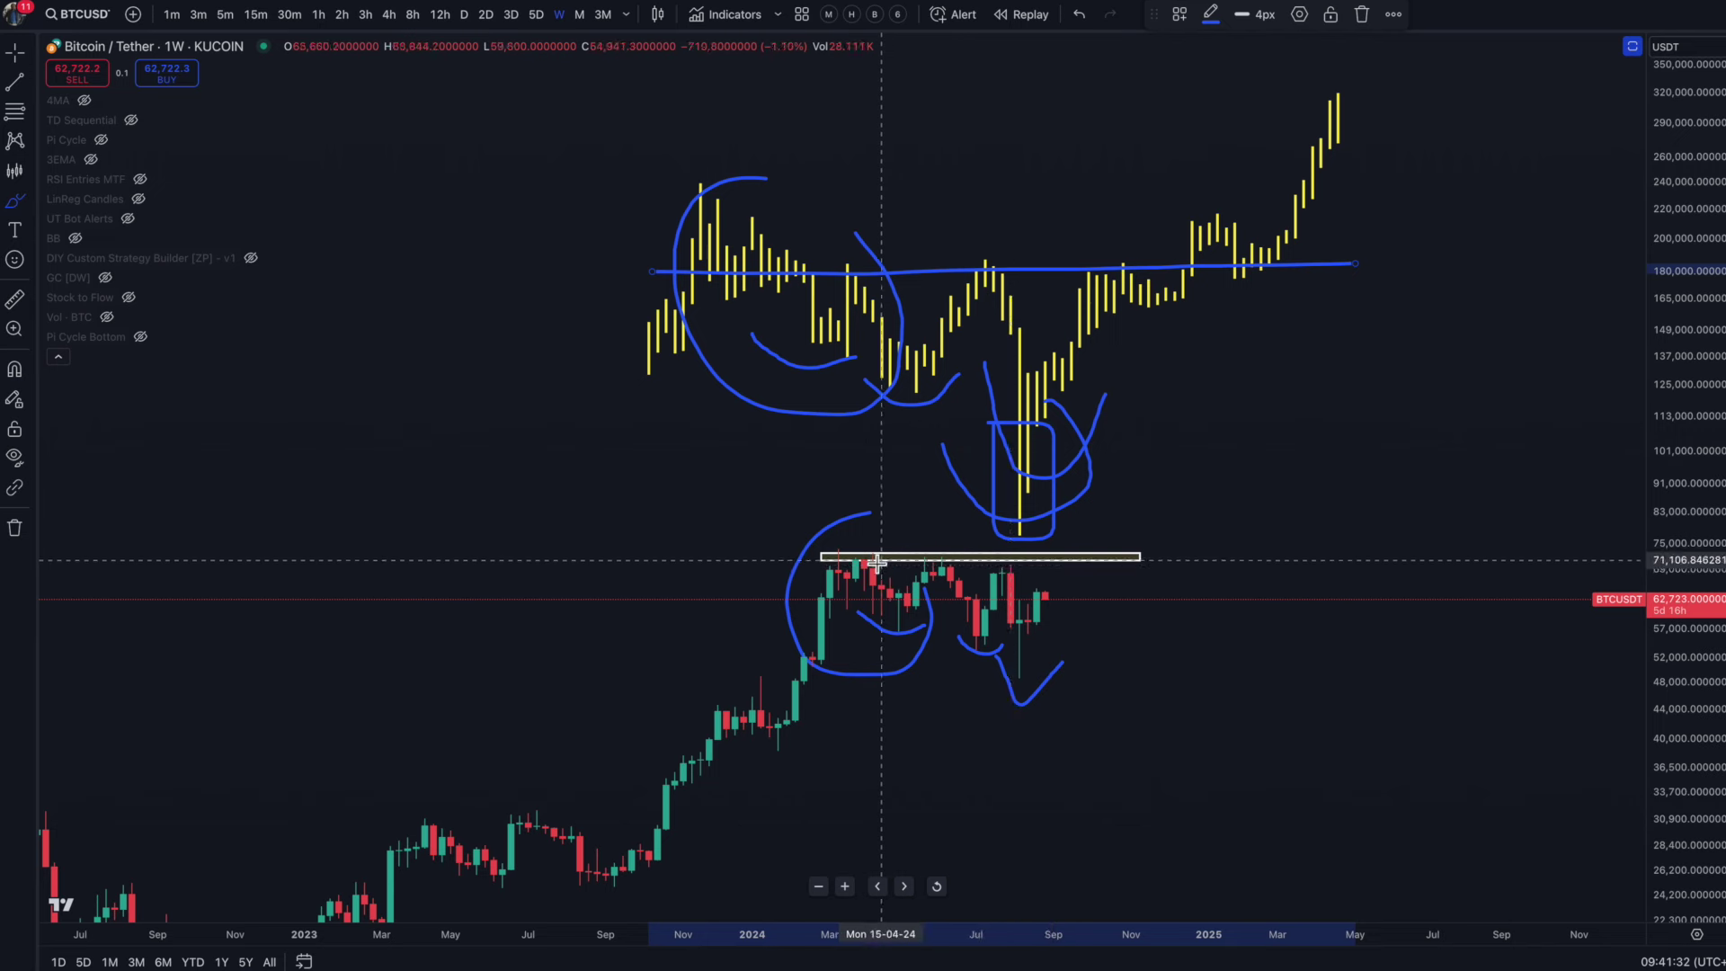
left_click_drag(798, 556, 1183, 557)
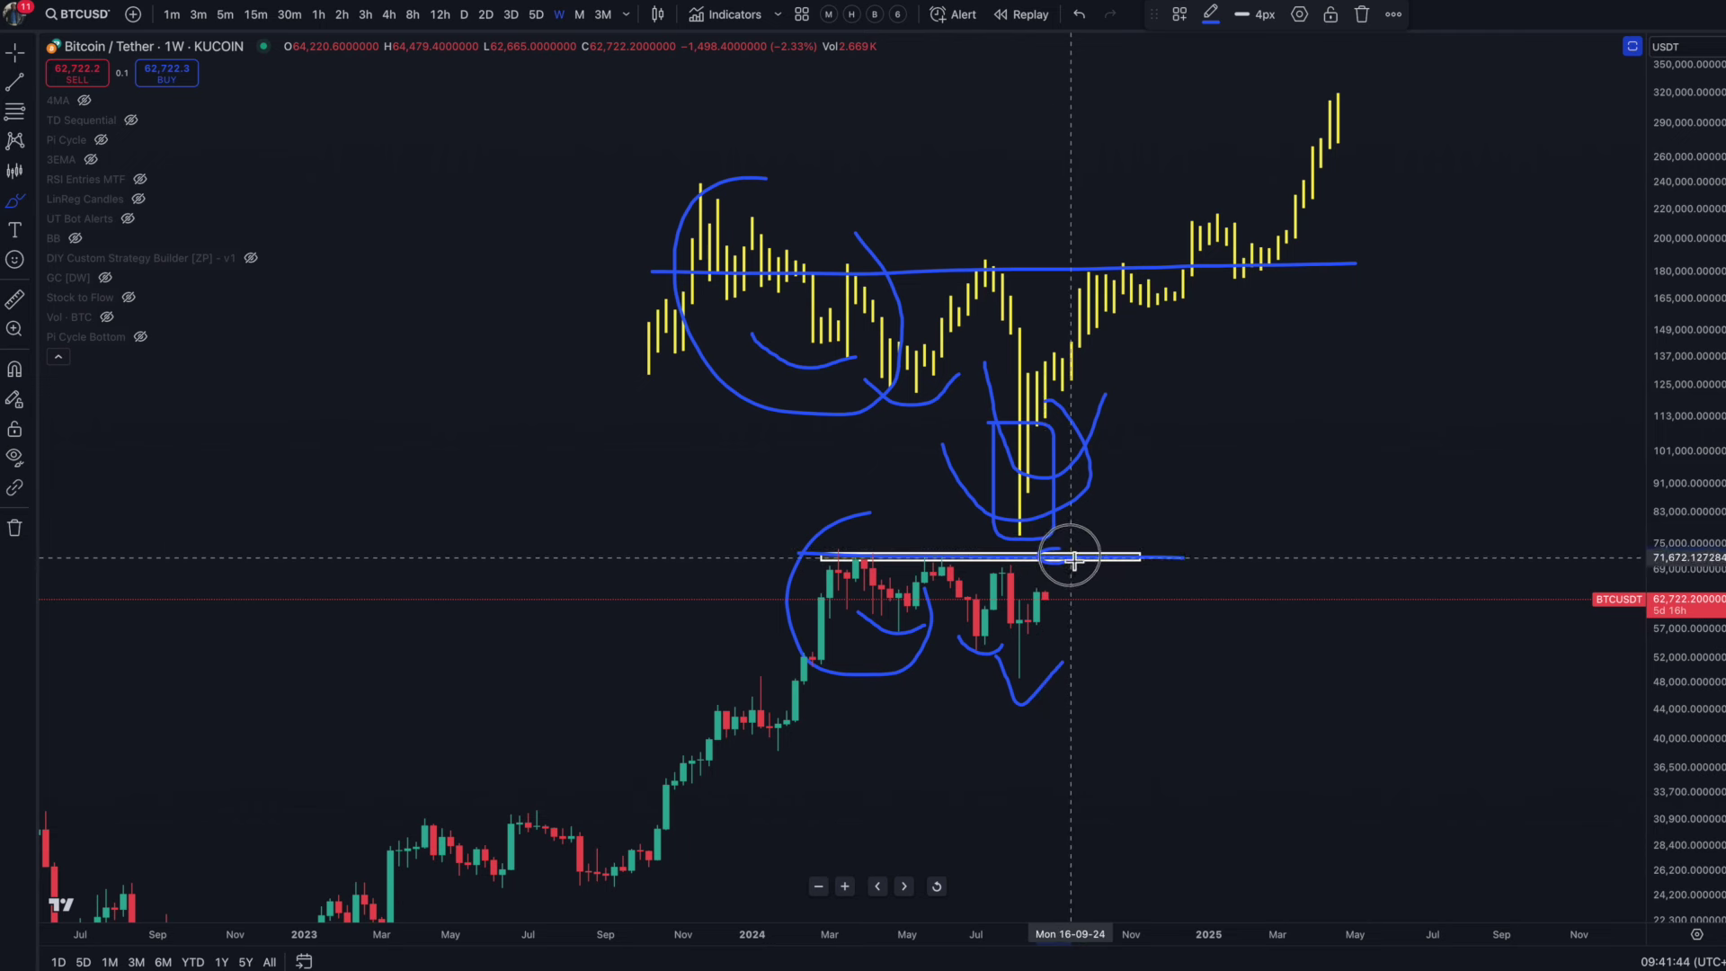
Step: Brush the copied pattern's resistance test, dip and rebound, and sketch the same moves from the 2024 resistance
mouse_move(1111, 252)
left_mouse_down()
mouse_move(1084, 259)
mouse_move(1097, 288)
mouse_move(1118, 256)
mouse_move(1178, 310)
left_mouse_up()
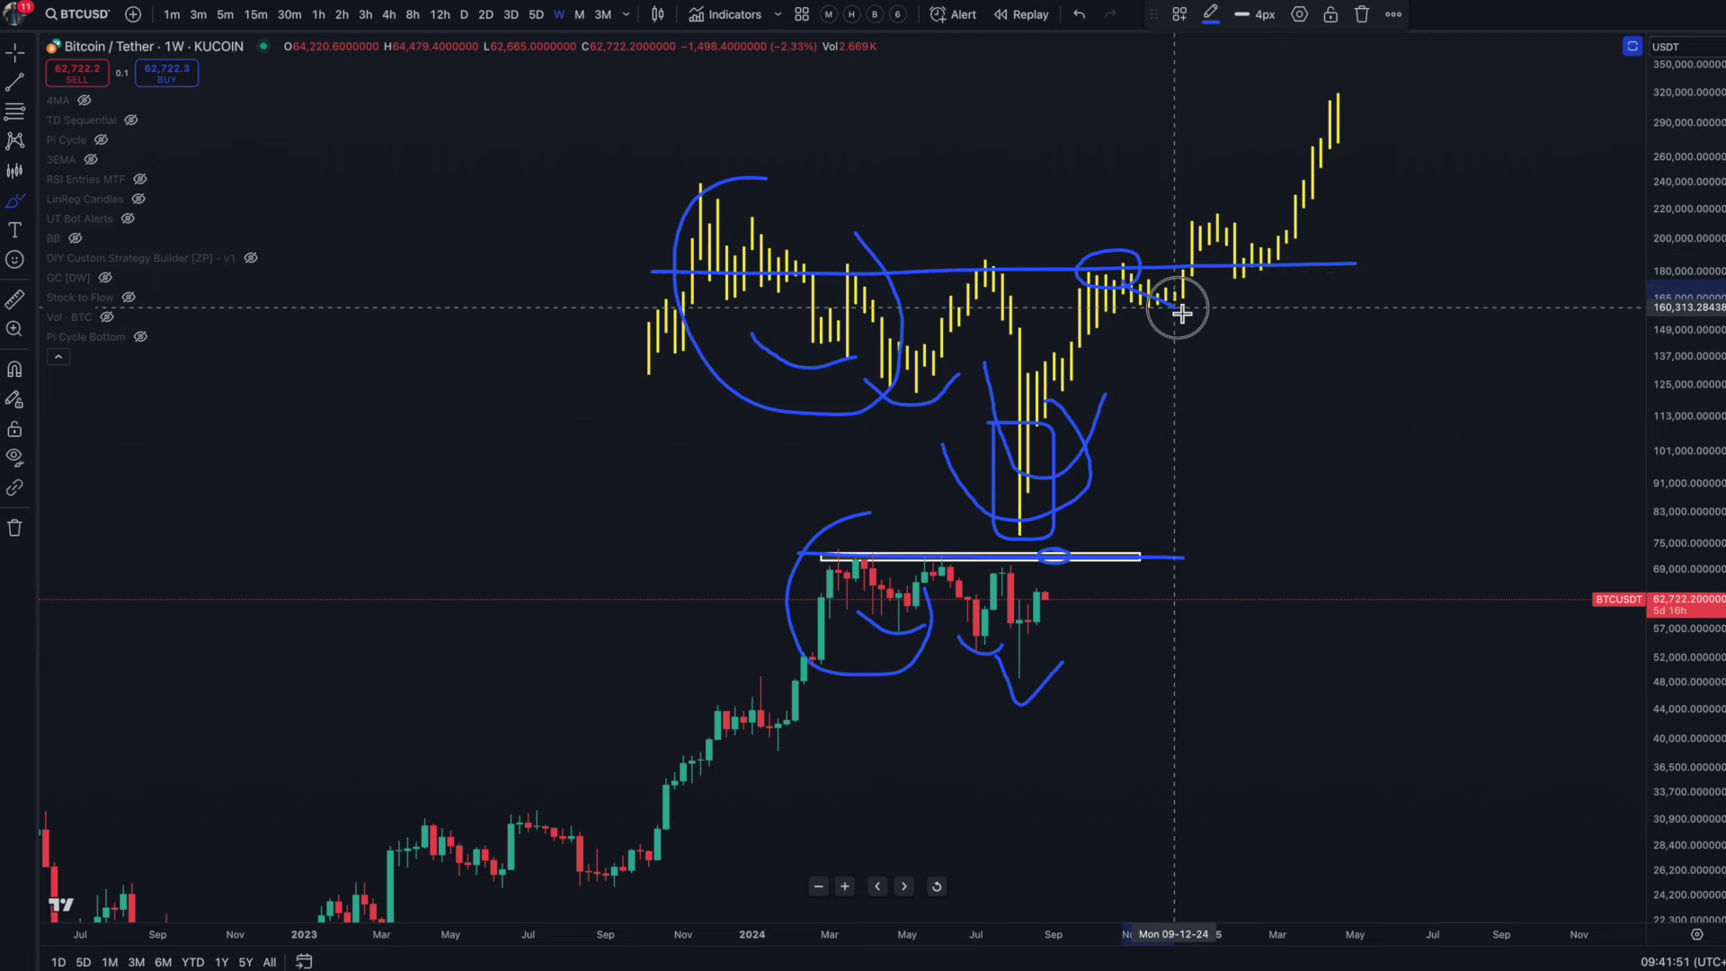
left_click_drag(1058, 558, 1088, 591)
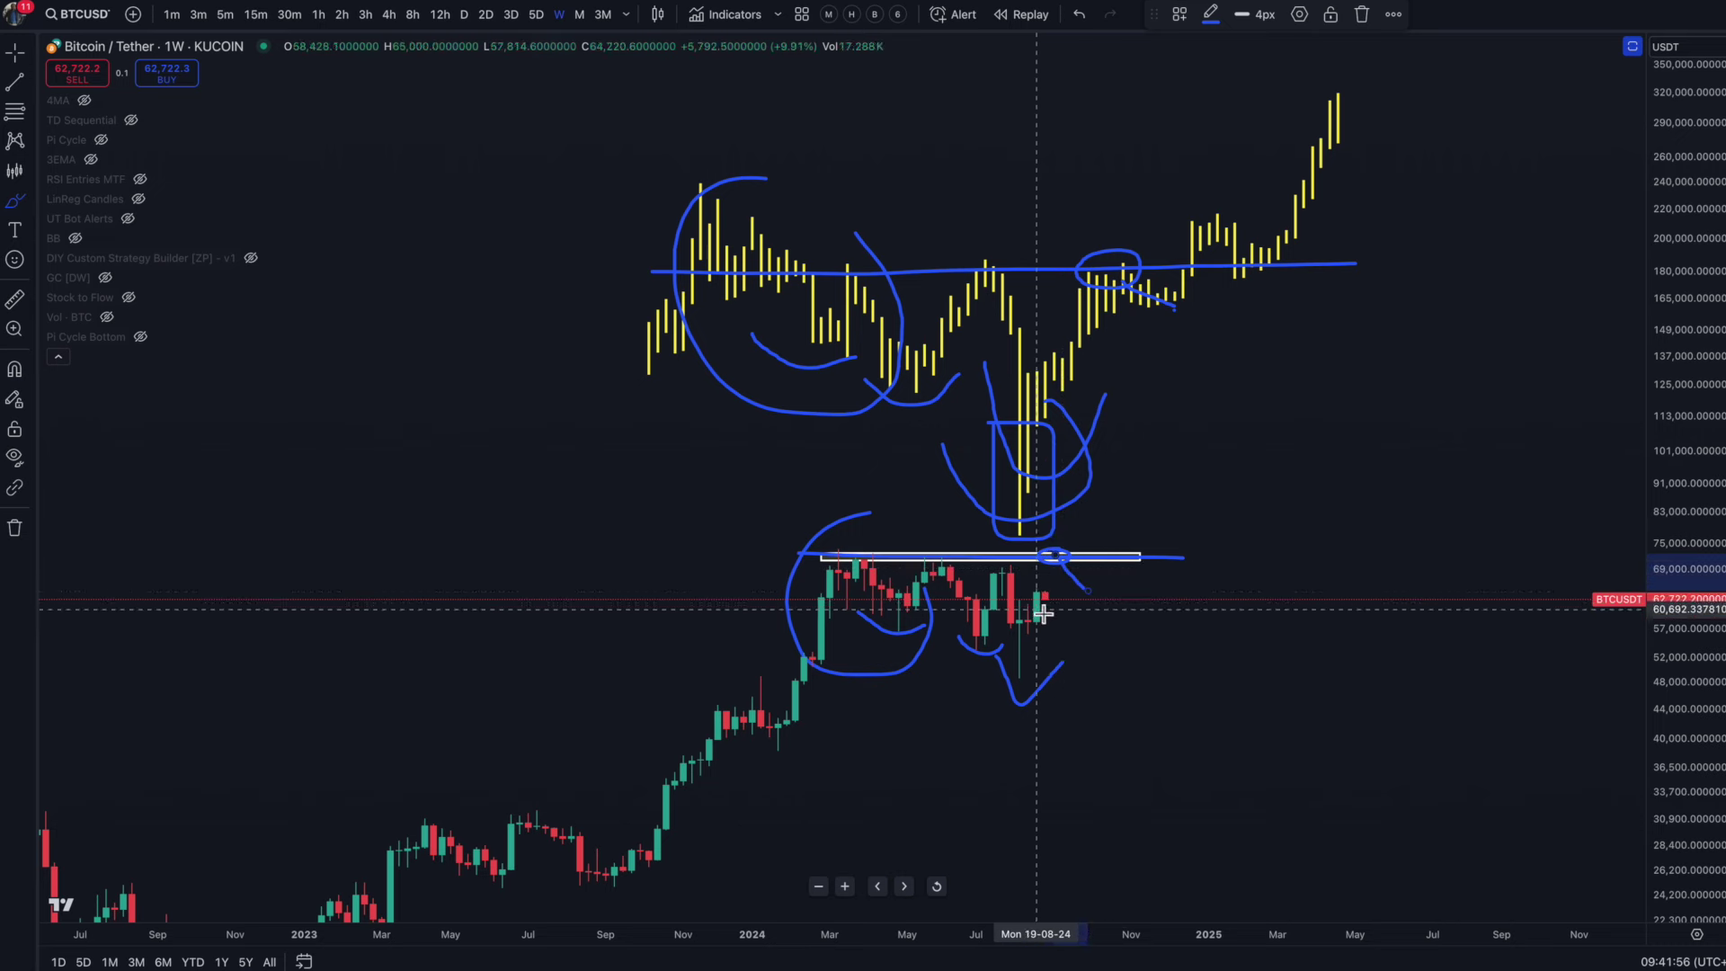
left_click_drag(1167, 314, 1191, 273)
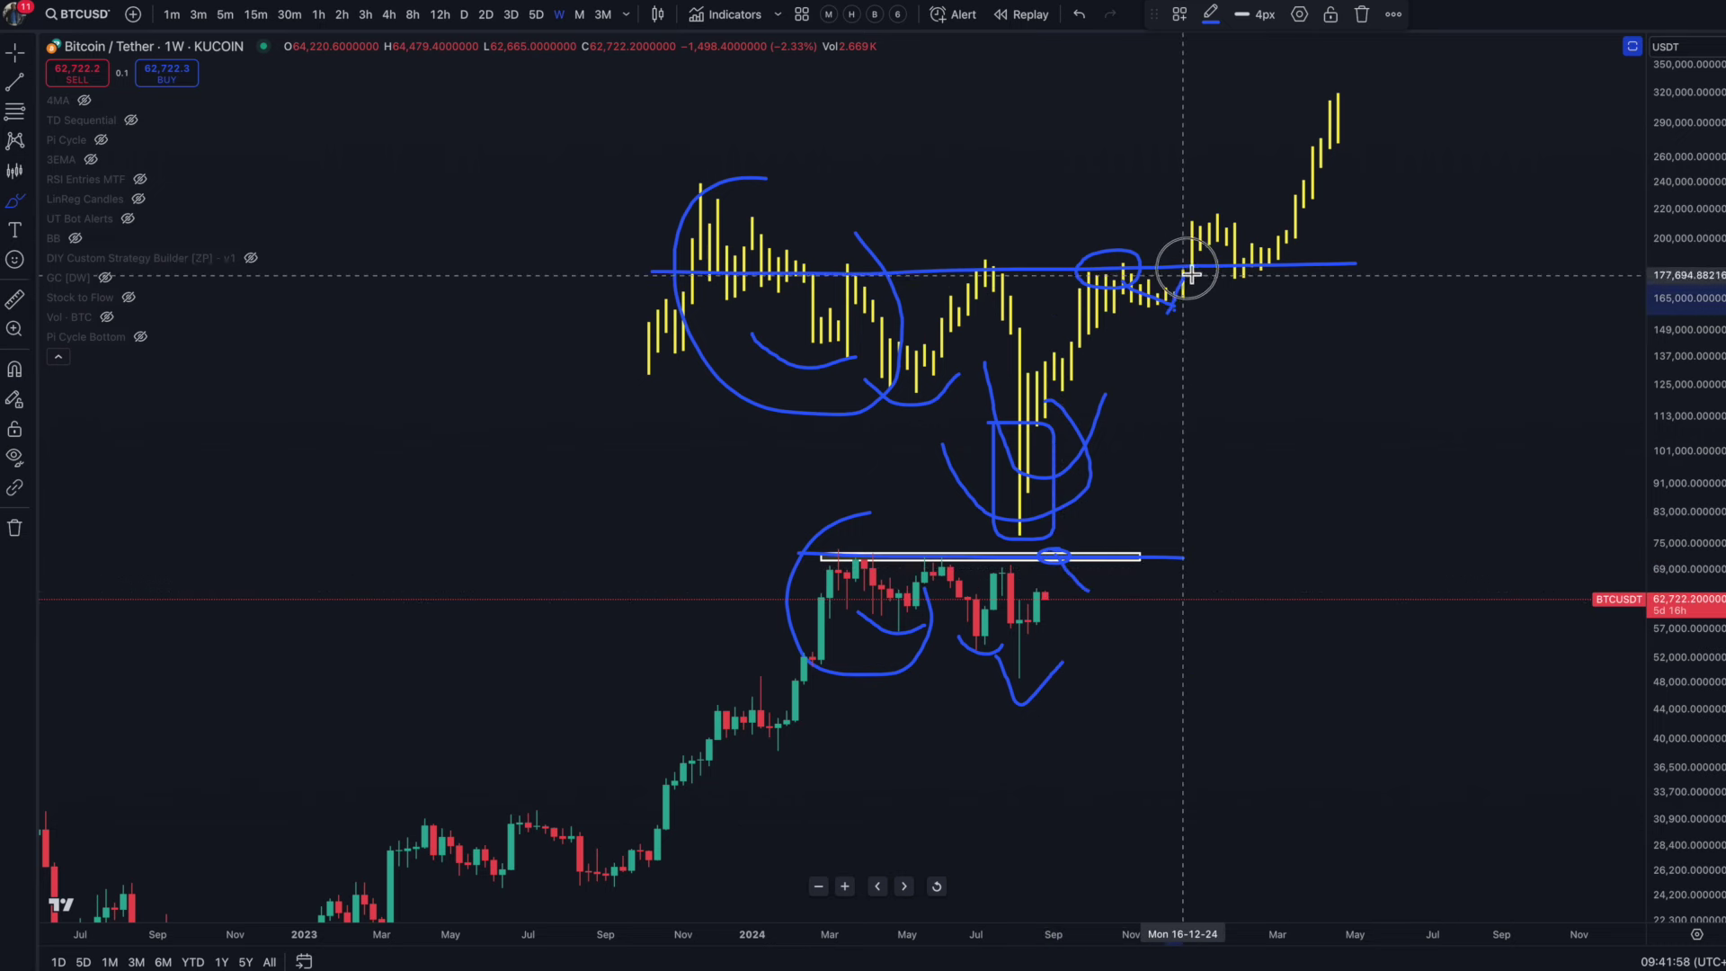
left_click_drag(1093, 593, 1123, 558)
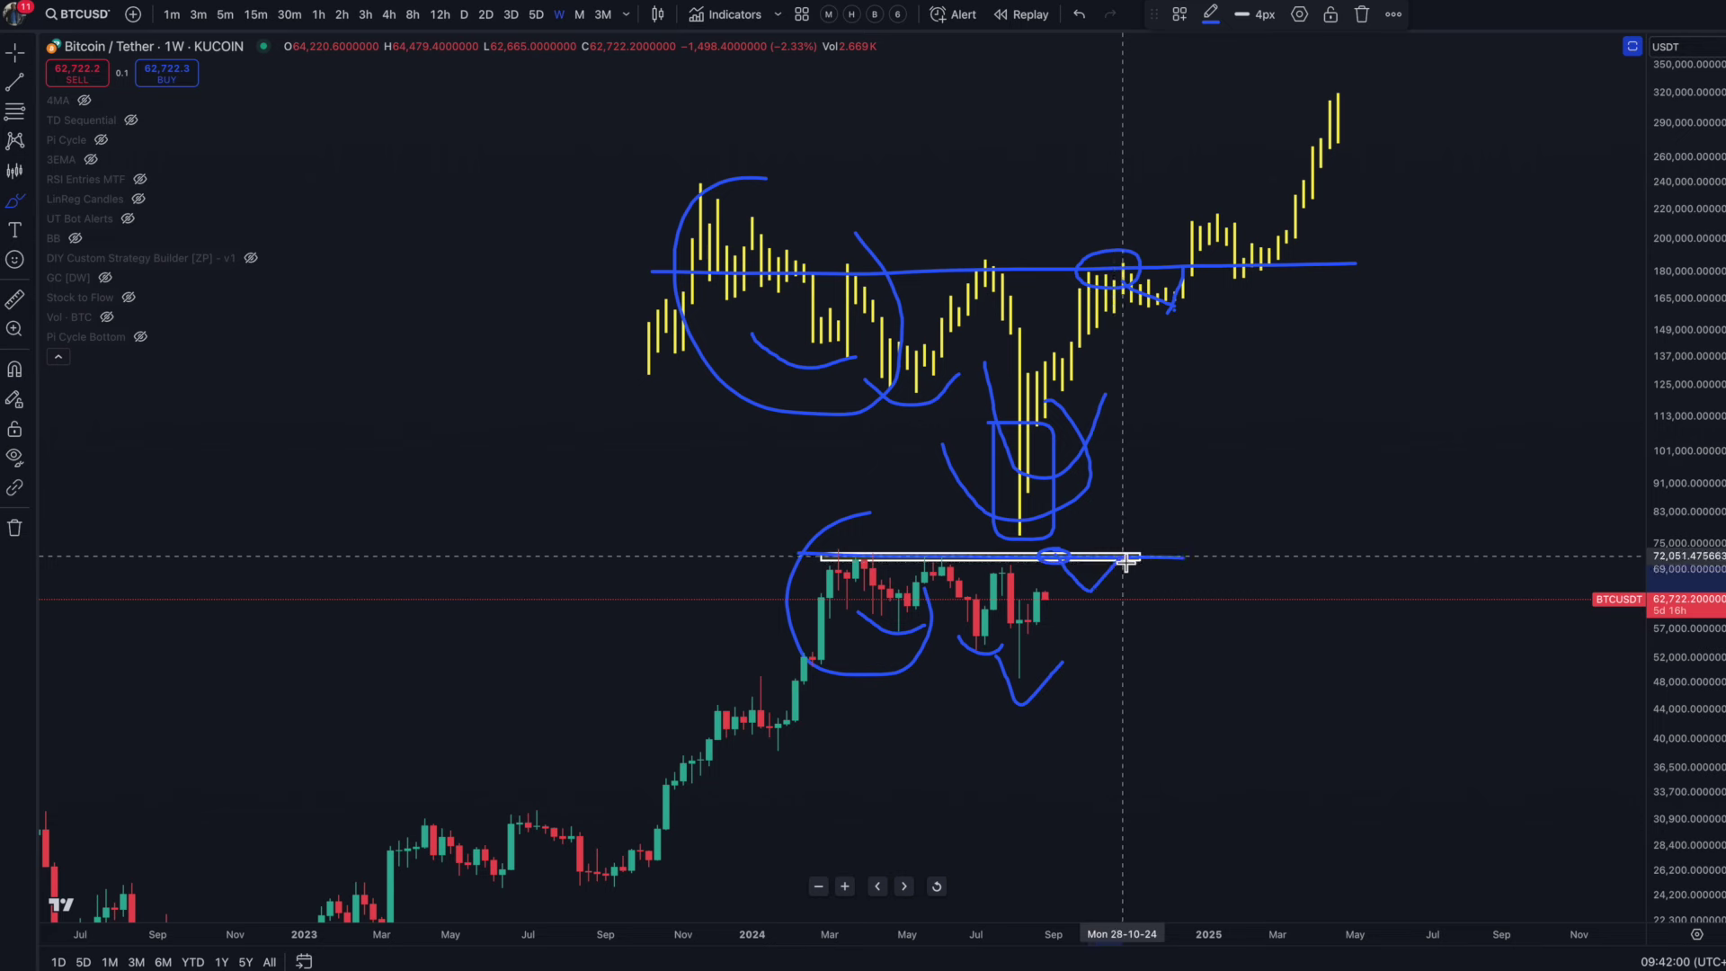
Step: Trace the copied pattern's breakout and retest with the brush, undo a stroke, and trace the final rally to the pattern's end
mouse_move(1191, 277)
left_mouse_down()
mouse_move(1216, 212)
mouse_move(1239, 259)
mouse_move(1260, 260)
left_mouse_up()
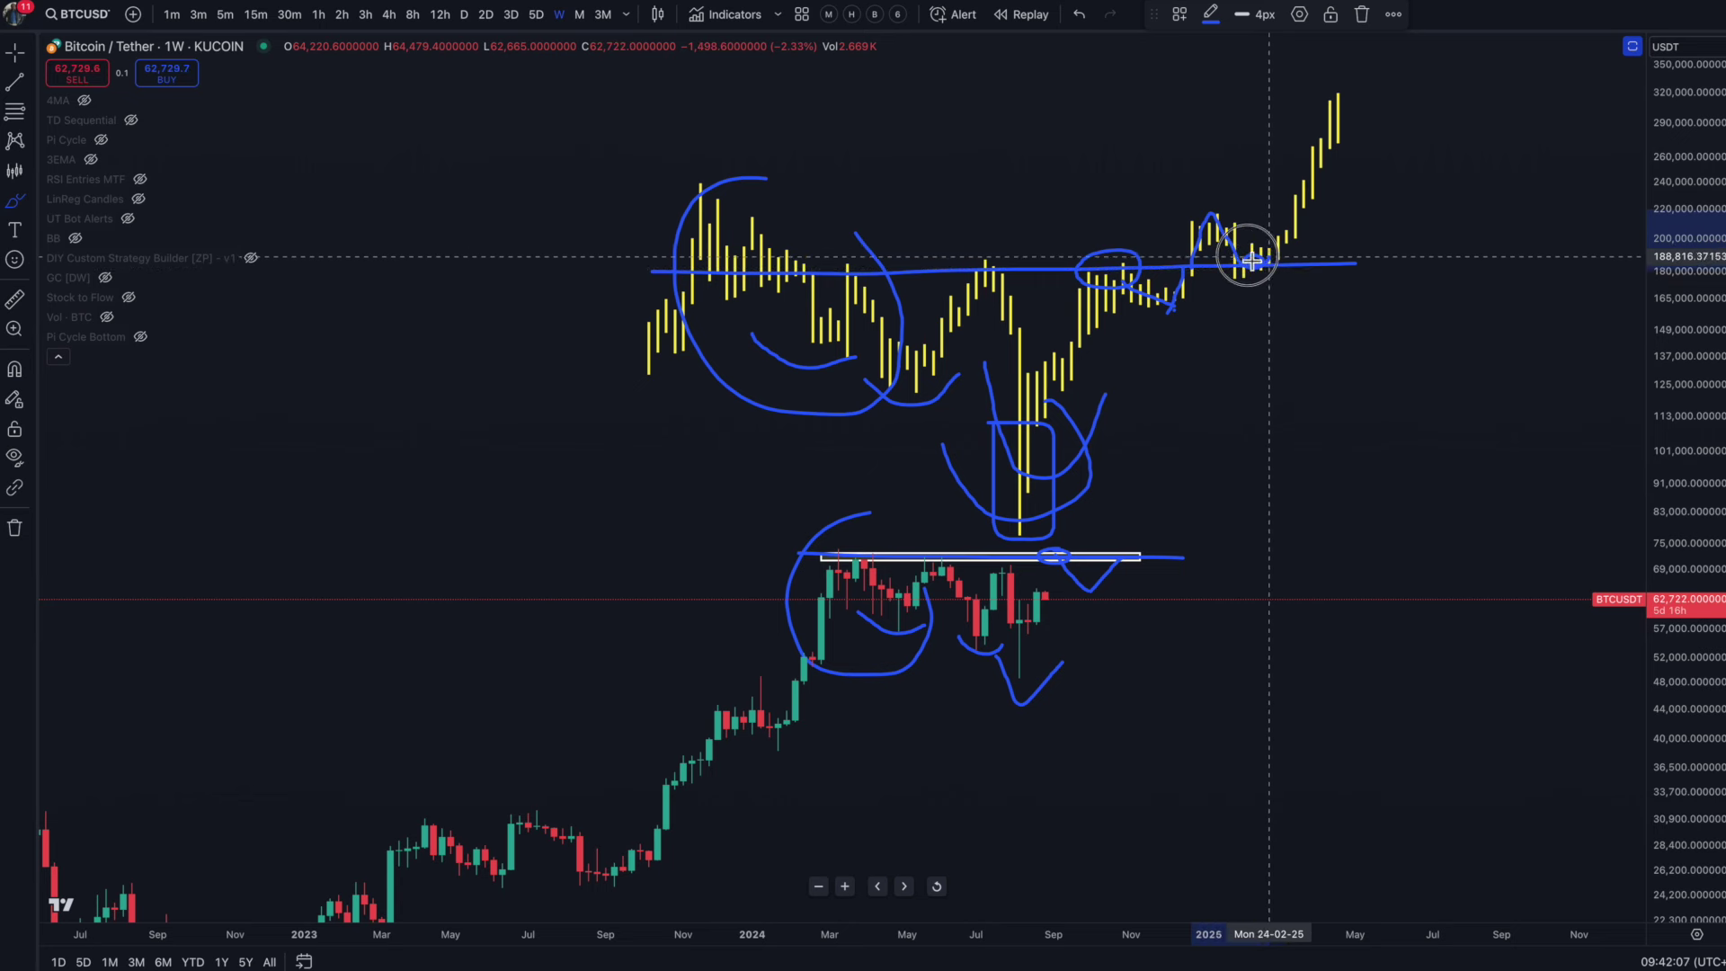
key("ctrl+z")
left_click_drag(1253, 273, 1315, 185)
left_click_drag(1313, 186, 1364, 93)
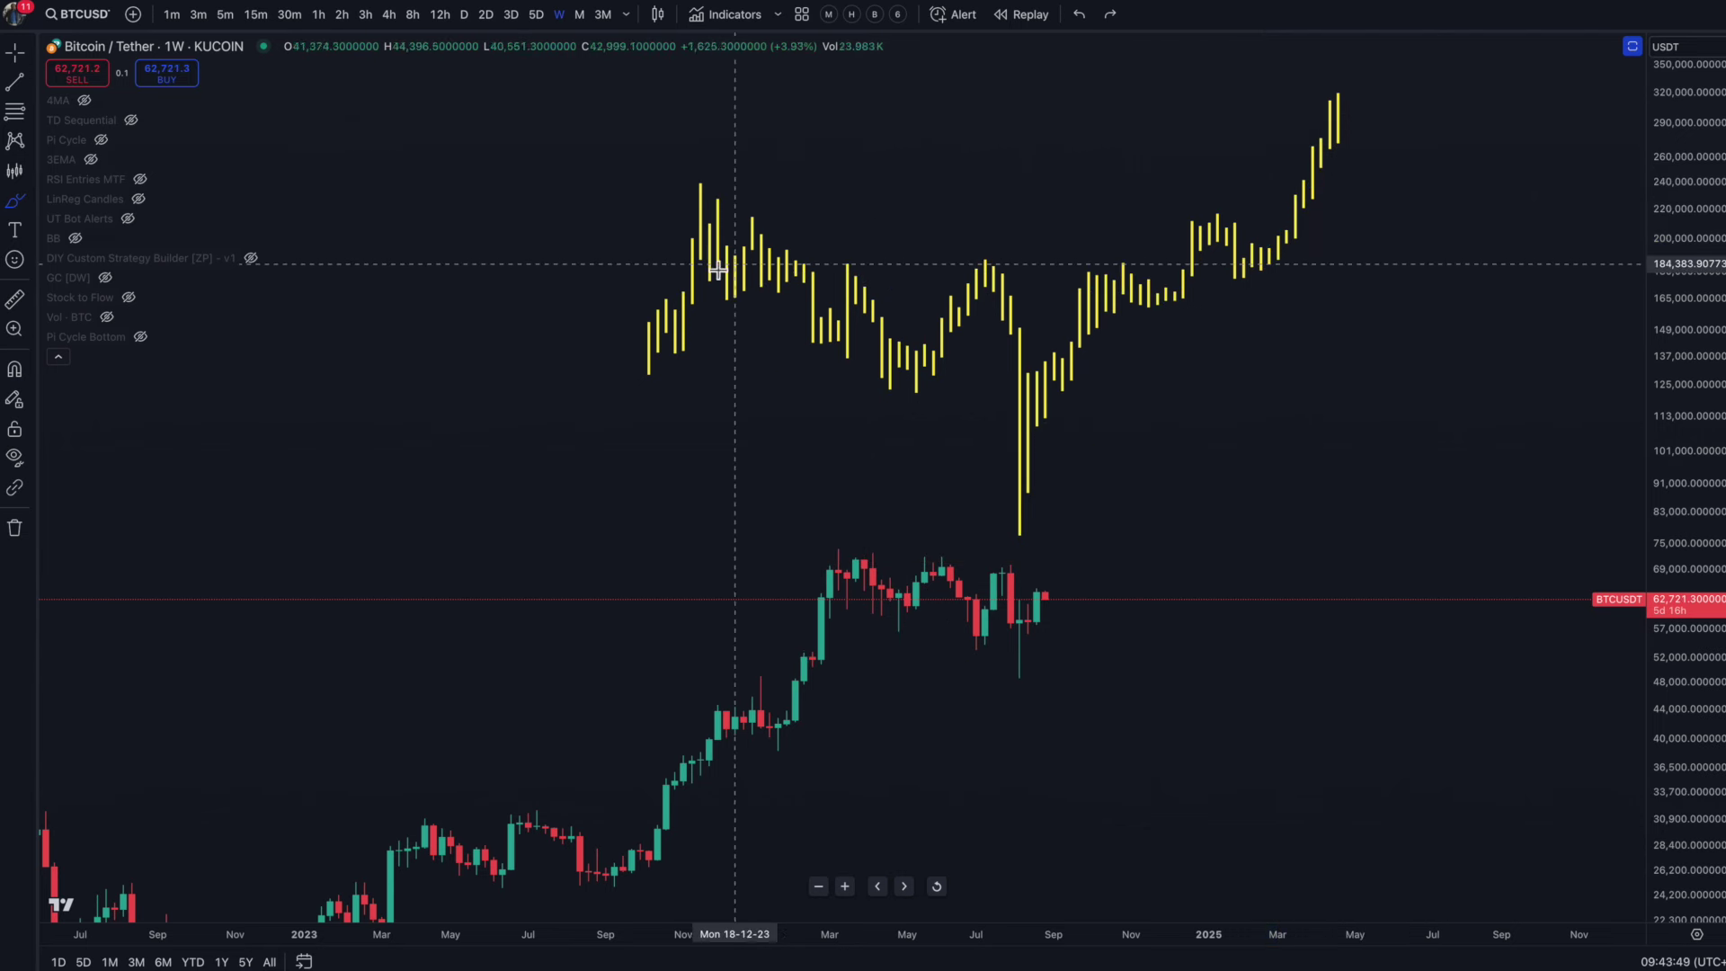
Step: Brush fresh resistance lines over the copied pattern and the 2024 candles, with two rounded arcs beneath the lows of each
left_click_drag(625, 265, 1331, 266)
left_click_drag(832, 565, 1194, 569)
mouse_move(823, 614)
left_mouse_down()
mouse_move(917, 618)
mouse_move(994, 682)
mouse_move(1071, 645)
left_mouse_up()
mouse_move(788, 343)
left_mouse_down()
mouse_move(810, 377)
mouse_move(926, 371)
left_mouse_up()
left_click_drag(988, 460, 1122, 425)
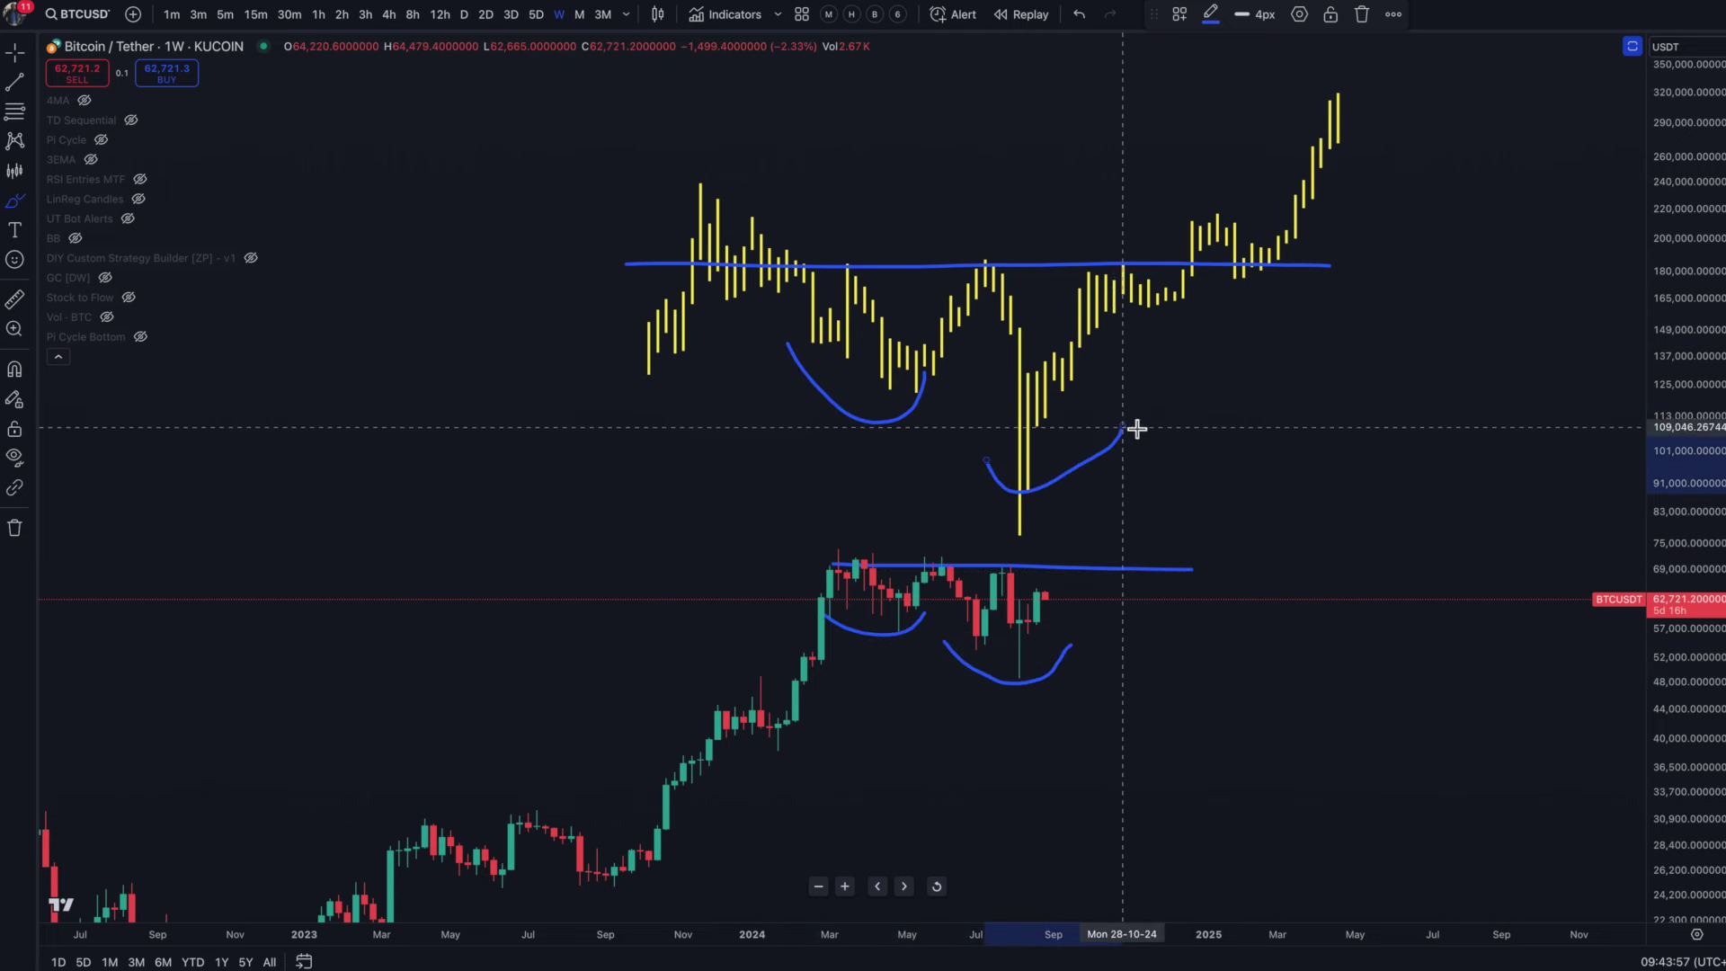
Step: Trace the copied pattern's recovery and rally with the brush, and sketch a 2024 breakout path with a retest of the resistance line
mouse_move(1058, 569)
left_mouse_down()
mouse_move(1085, 577)
mouse_move(1071, 565)
left_mouse_up()
mouse_move(1079, 349)
left_mouse_down()
mouse_move(1114, 262)
mouse_move(1106, 277)
mouse_move(1121, 266)
mouse_move(1177, 302)
mouse_move(1185, 261)
mouse_move(1232, 231)
mouse_move(1283, 270)
mouse_move(1264, 269)
mouse_move(1340, 101)
left_mouse_up()
mouse_move(1069, 567)
left_mouse_down()
mouse_move(1135, 565)
mouse_move(1218, 465)
left_mouse_up()
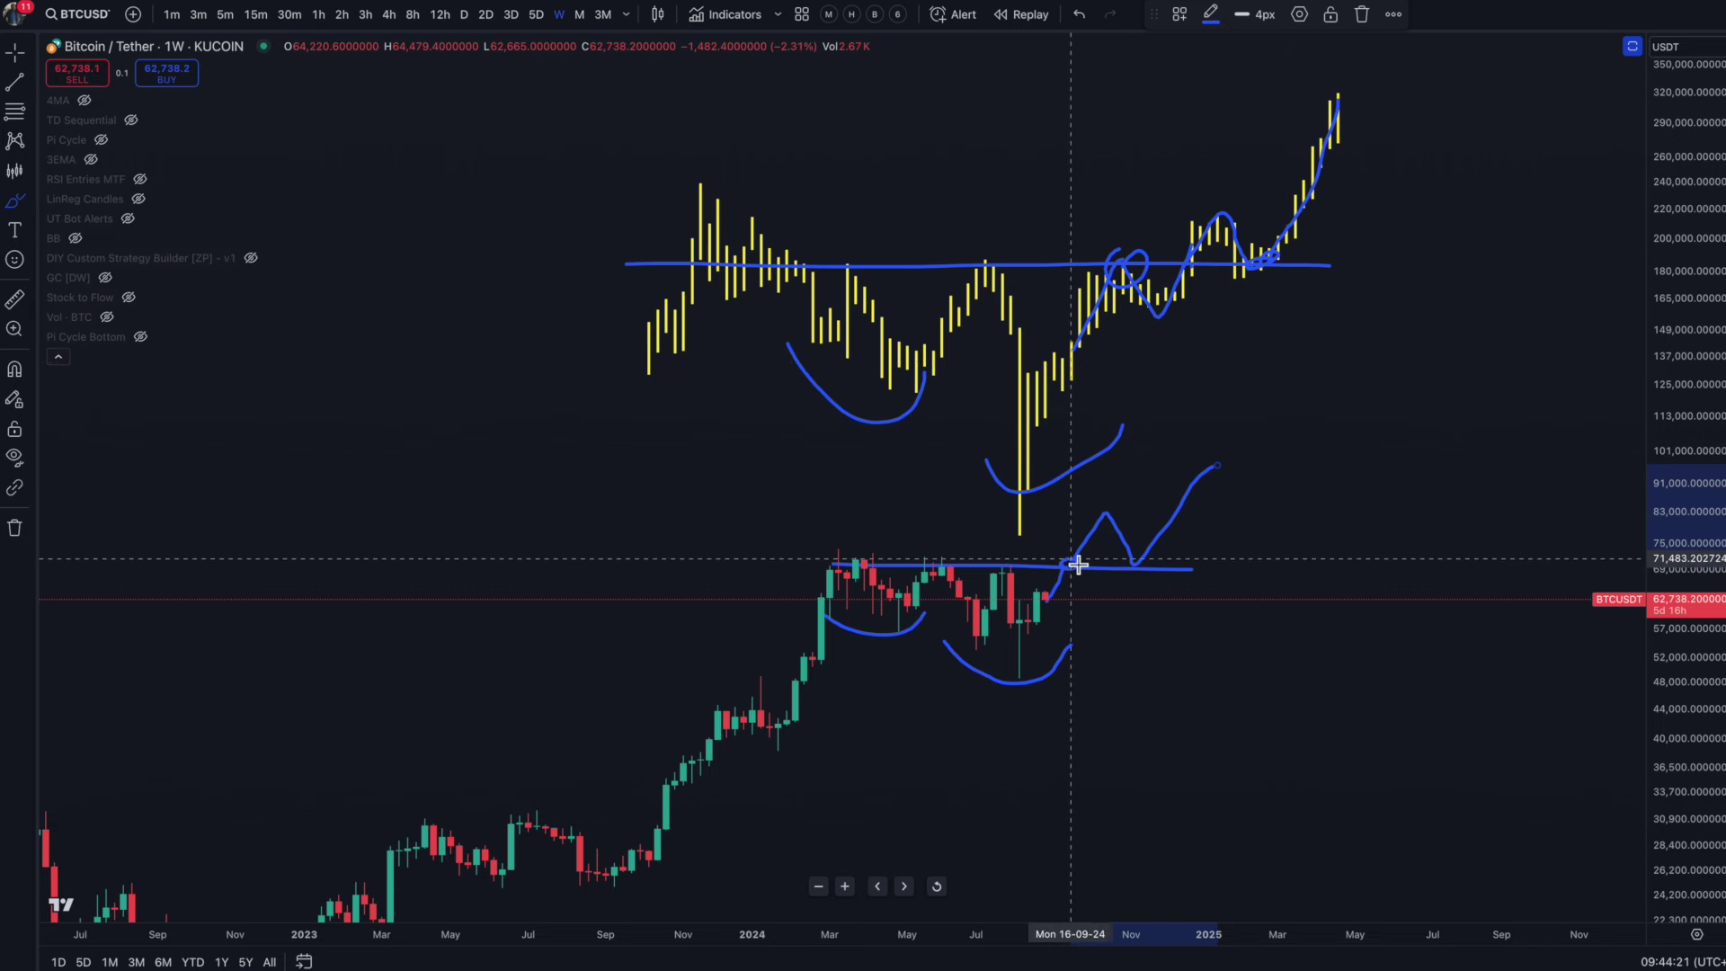
mouse_move(1064, 566)
left_mouse_down()
mouse_move(1114, 589)
mouse_move(1128, 571)
left_mouse_up()
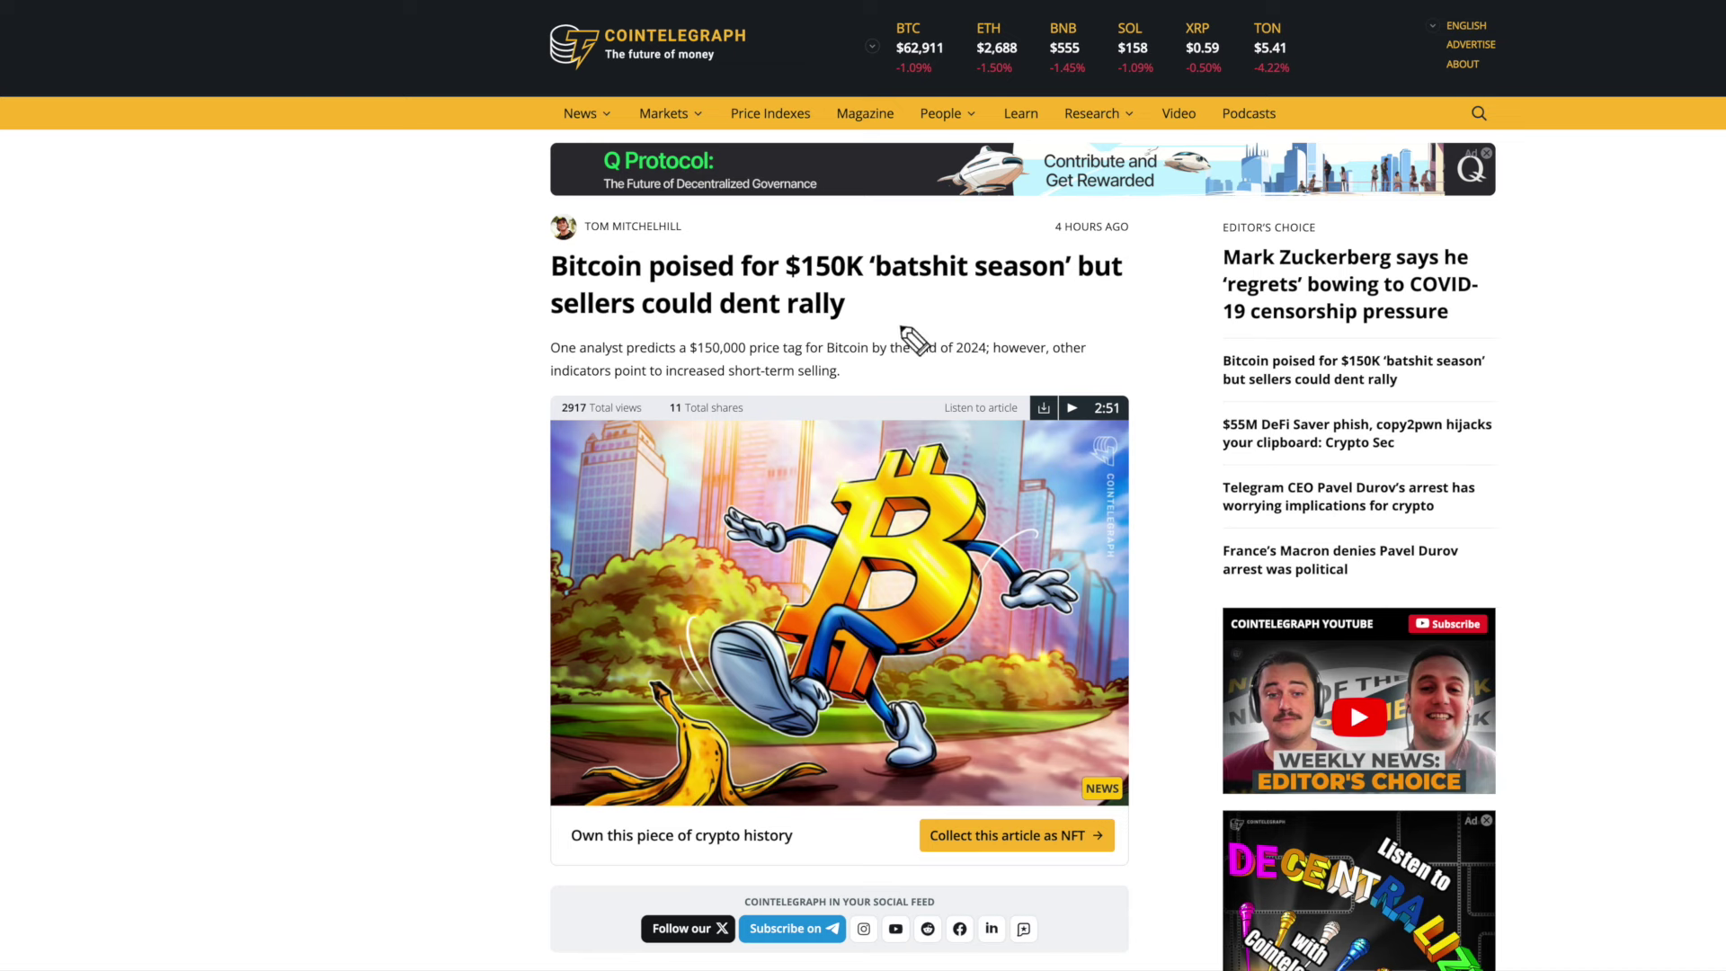
Step: Switch to the Cointelegraph article and underline its $150K headline, the end-of-2024 price prediction and the short-term selling warning
left_click_drag(544, 290, 1115, 311)
mouse_move(538, 334)
left_mouse_down()
mouse_move(884, 331)
mouse_move(996, 359)
left_mouse_up()
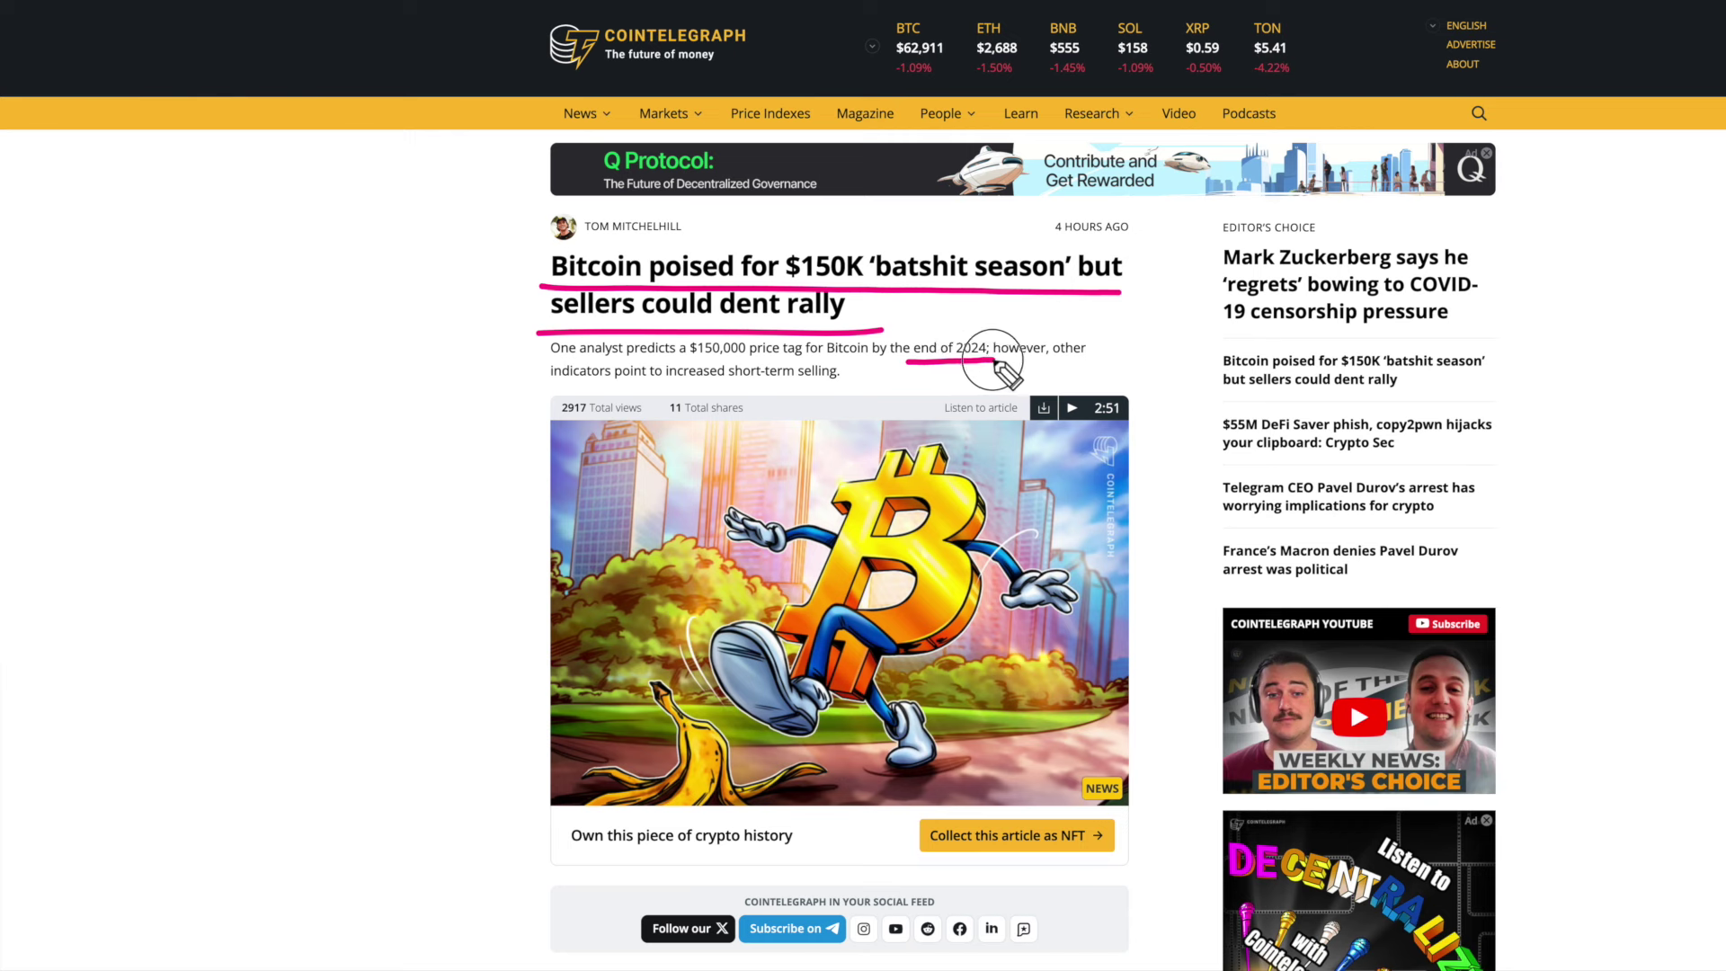
left_click_drag(552, 361, 836, 360)
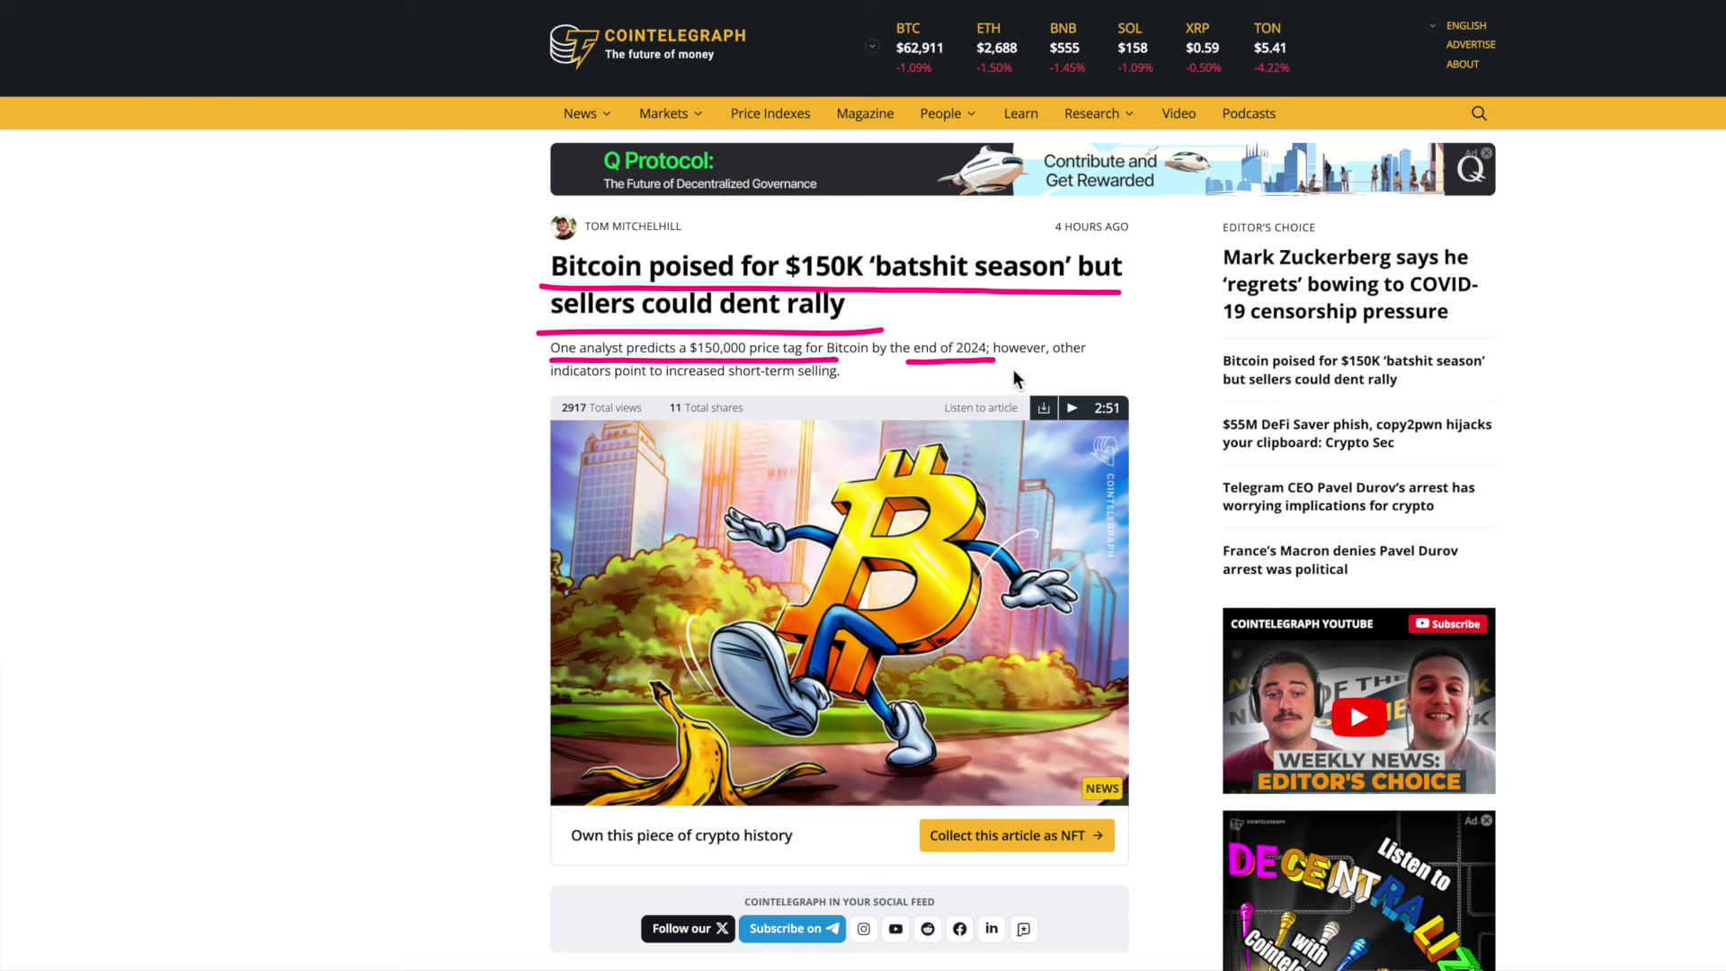
left_click_drag(1050, 357, 1092, 356)
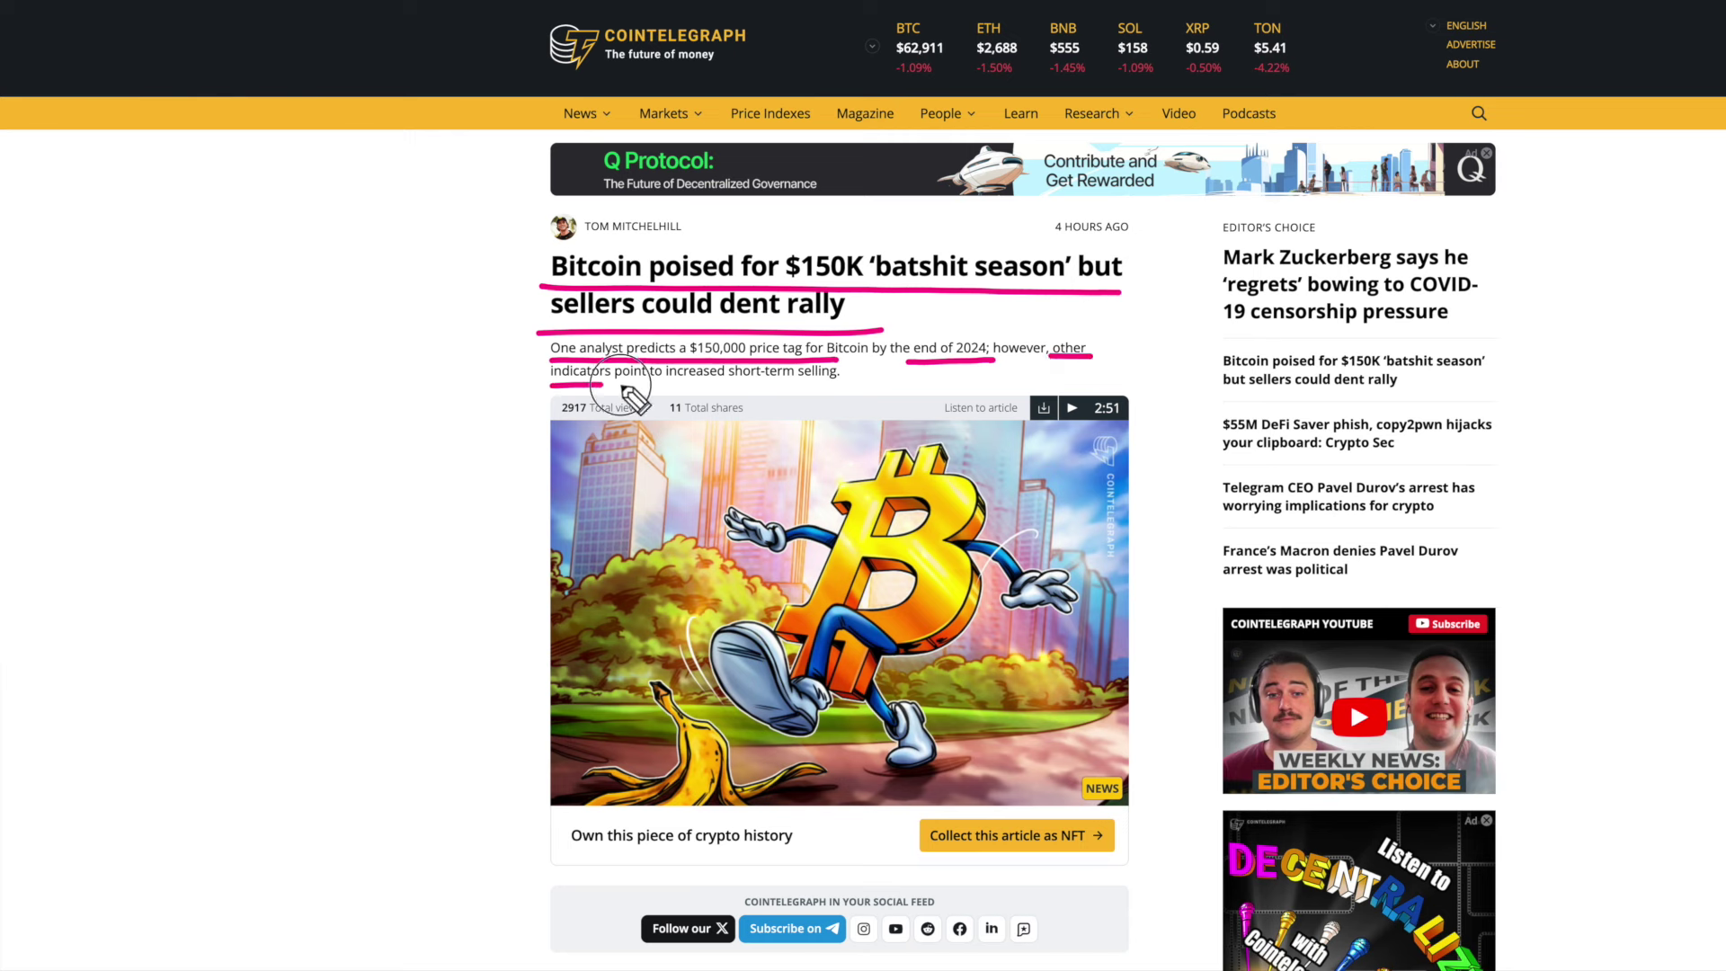
left_click_drag(620, 384, 893, 387)
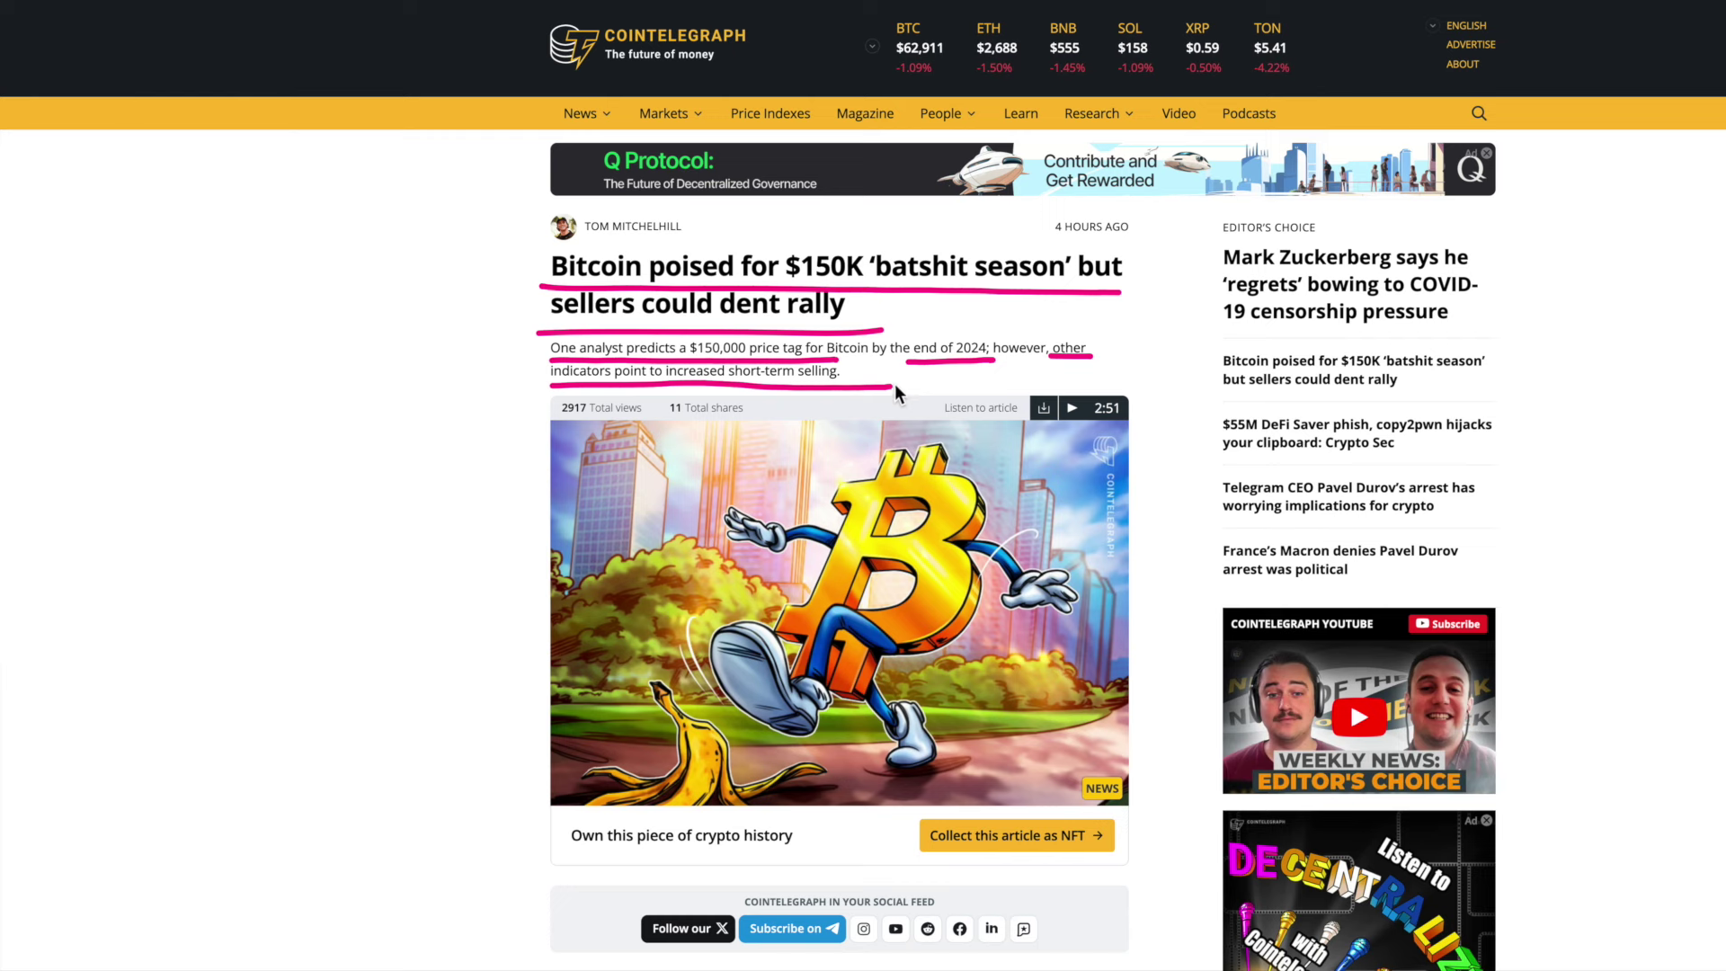
Step: Mark the $150,000 prediction with the pen, clear the article's annotations, and mark the 2024 date again
mouse_move(724, 340)
left_mouse_down()
mouse_move(684, 355)
mouse_move(744, 385)
left_mouse_up()
key("ctrl+shift+7")
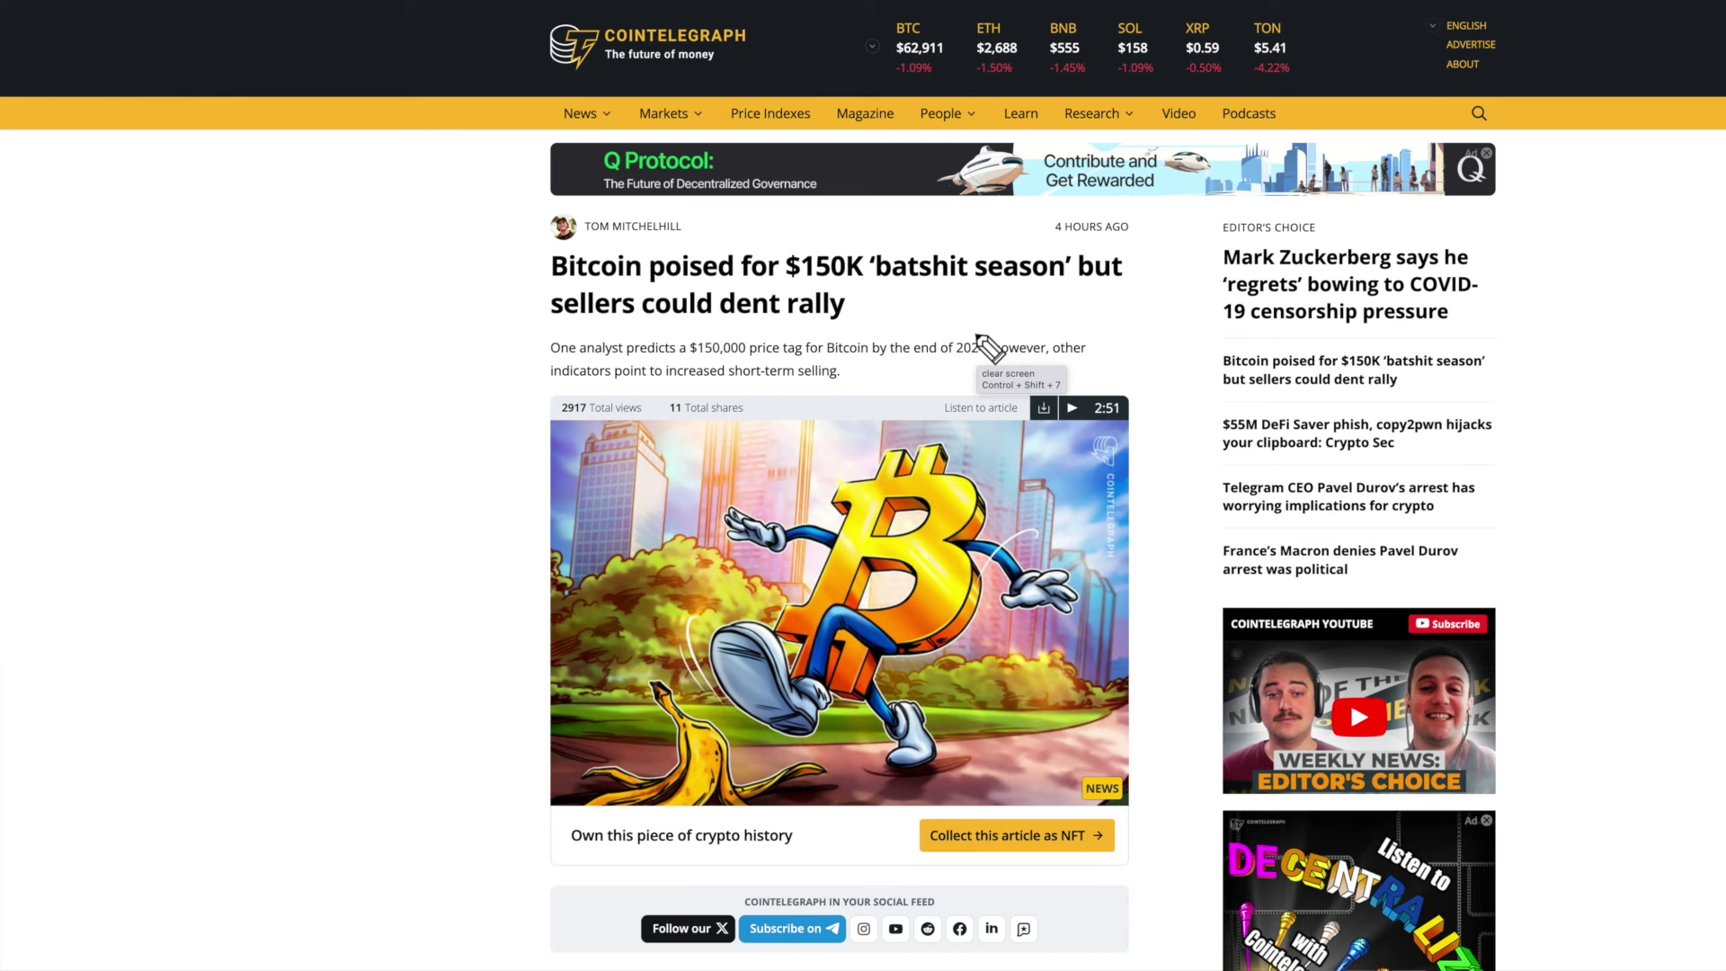
left_click(981, 335)
mouse_move(982, 336)
left_mouse_down()
mouse_move(896, 355)
mouse_move(1002, 357)
mouse_move(977, 341)
left_mouse_up()
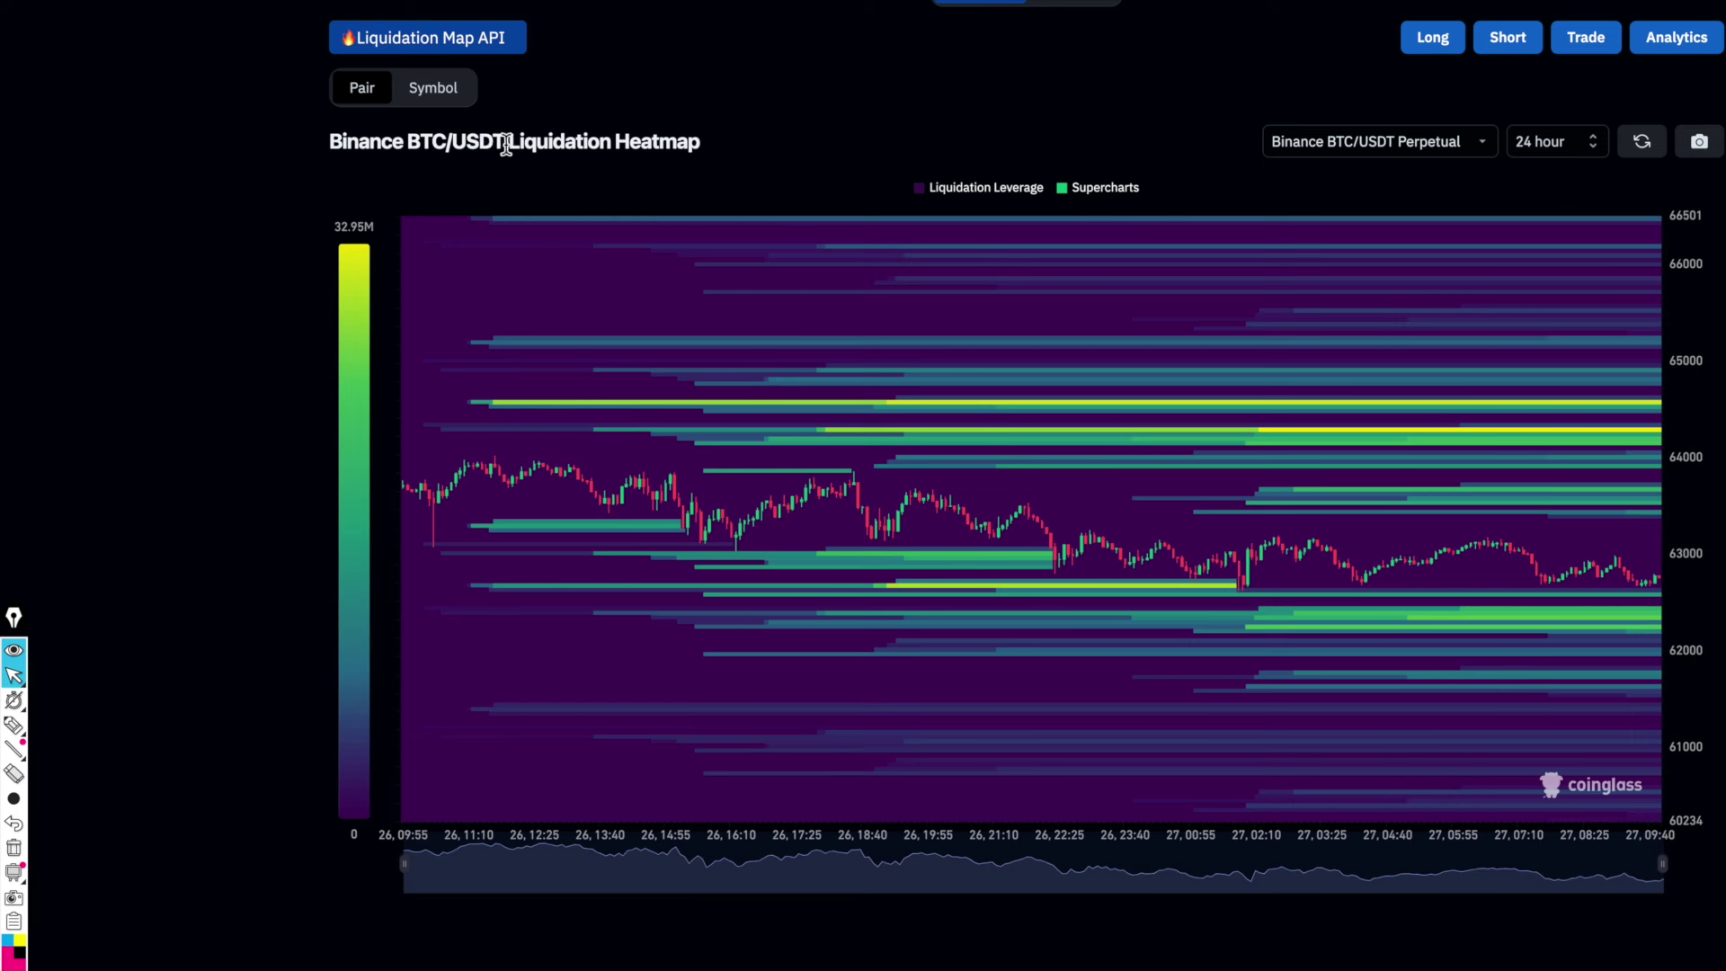
Step: Switch to the Coinglass BTC/USDT page and highlight the words Liquidation Heatmap in its title
left_click_drag(509, 145, 703, 146)
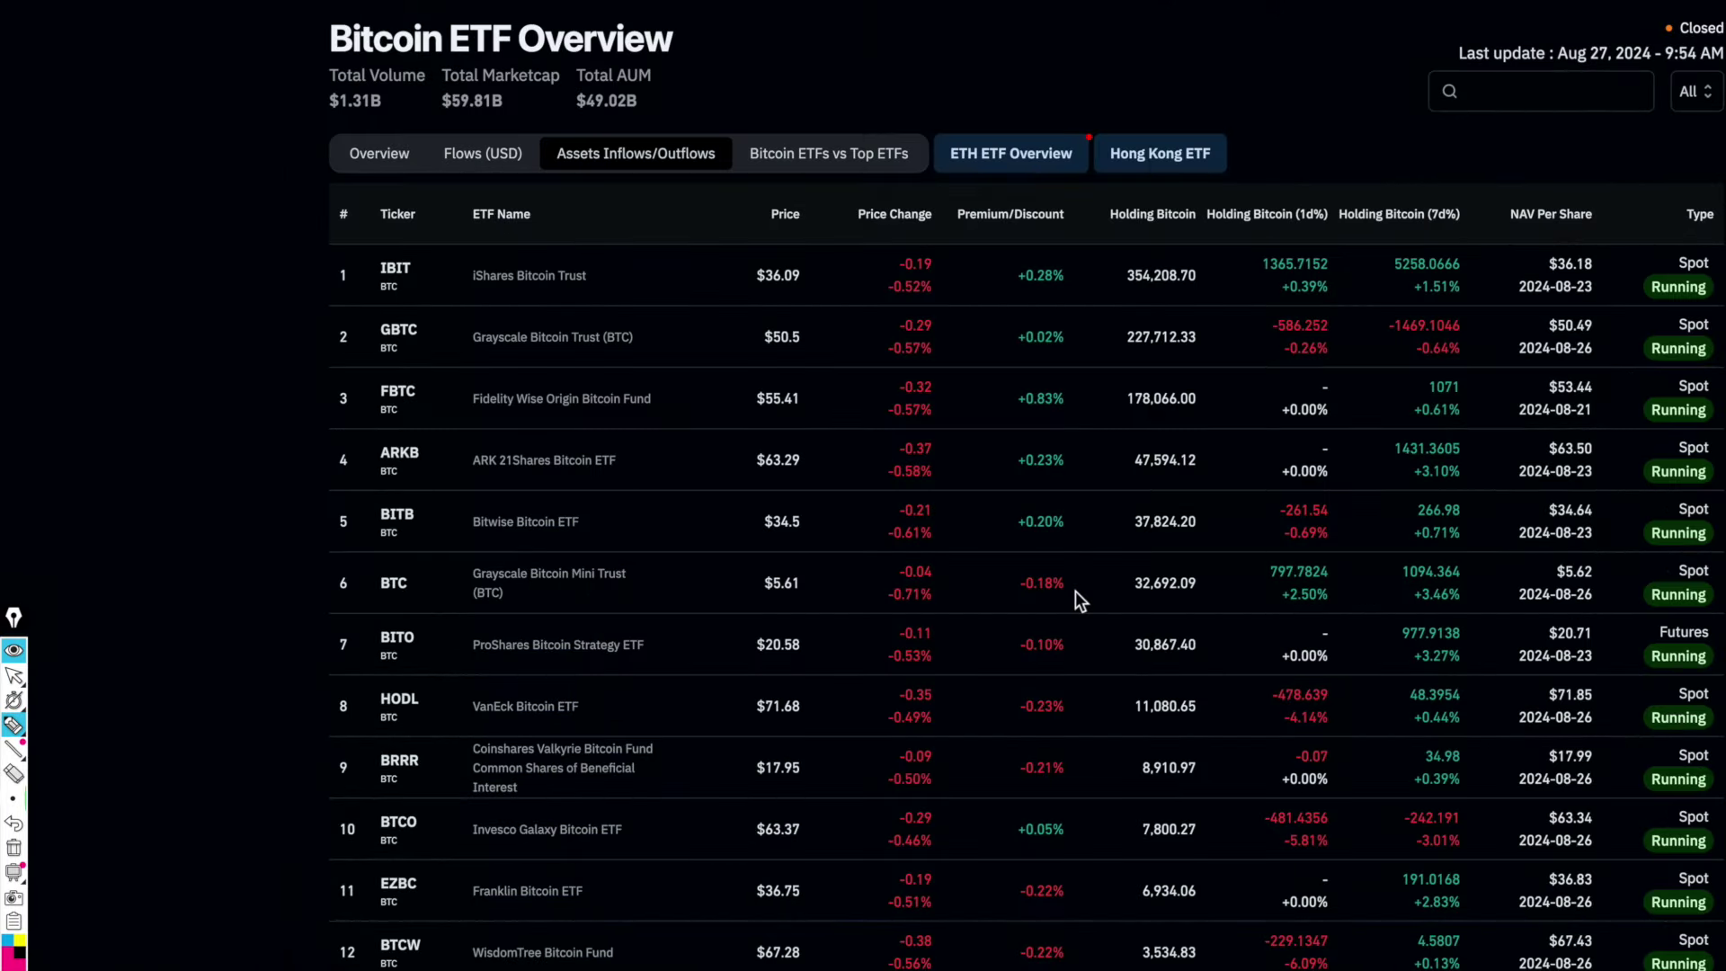
Step: On the Bitcoin ETF overview, underline Assets Inflows/Outflows, outline the Holding Bitcoin (7d%) column, and circle the iShares Bitcoin Trust and GBTC entries
left_click_drag(547, 169, 731, 171)
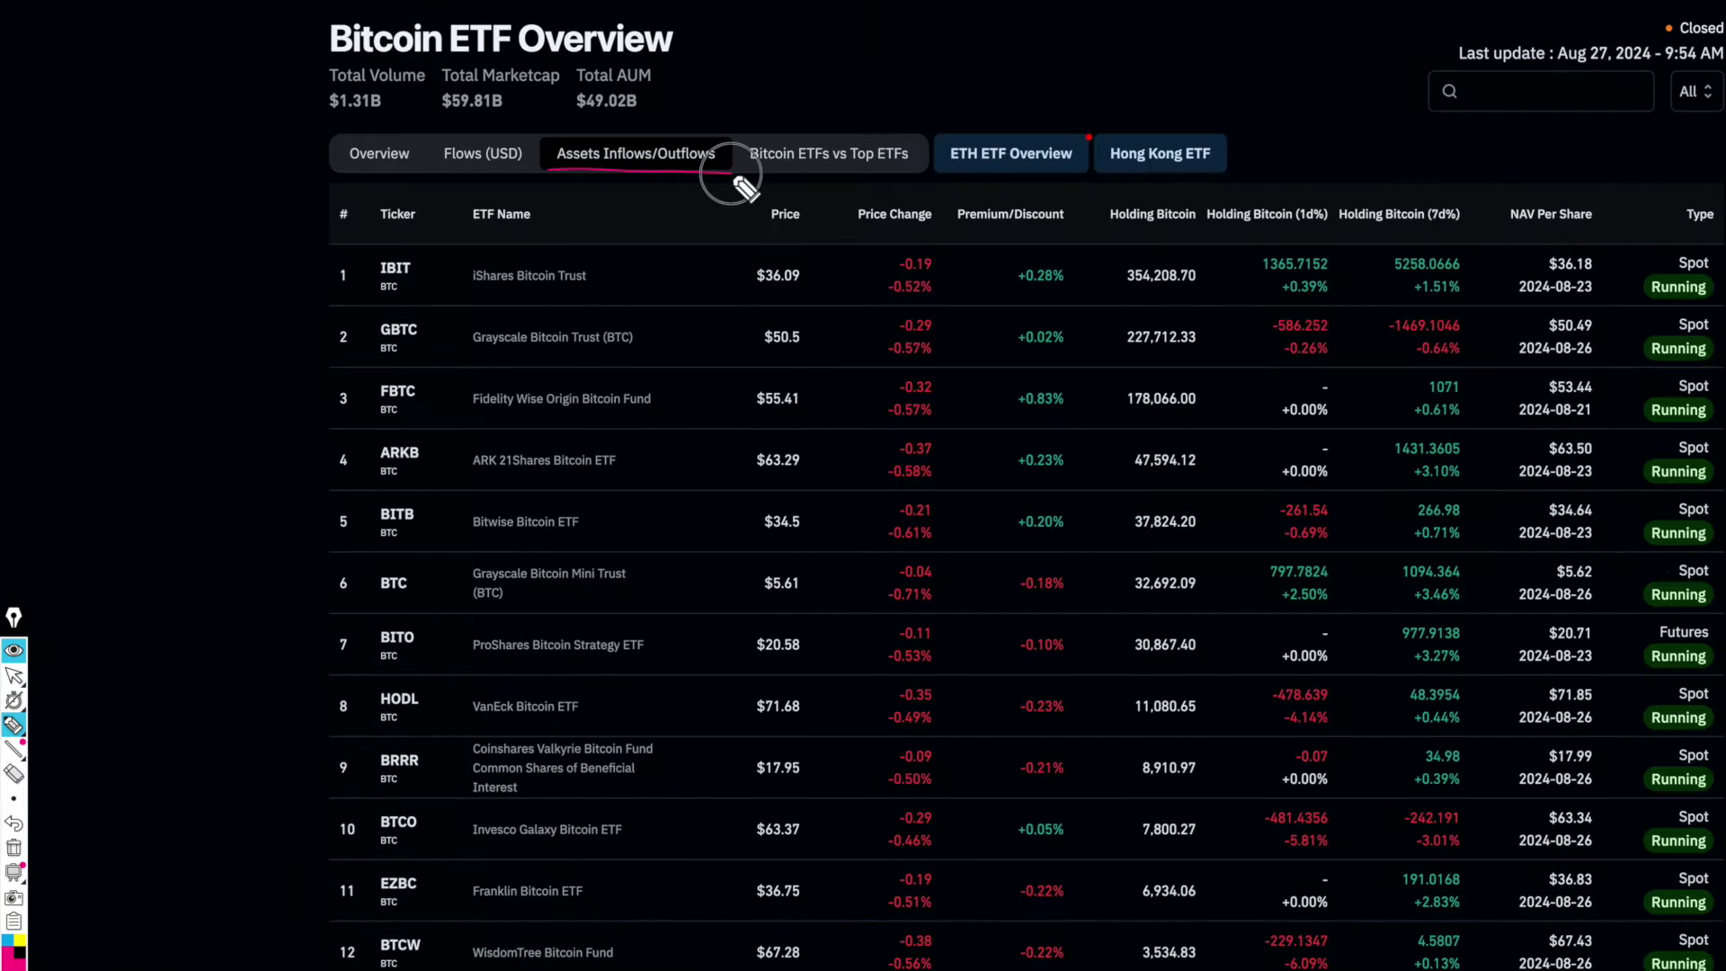
mouse_move(1378, 230)
left_mouse_down()
mouse_move(1465, 229)
mouse_move(1464, 882)
mouse_move(1439, 969)
mouse_move(1387, 791)
mouse_move(1389, 250)
left_mouse_up()
mouse_move(514, 259)
left_mouse_down()
mouse_move(462, 270)
mouse_move(544, 295)
mouse_move(505, 255)
left_mouse_up()
mouse_move(358, 260)
left_mouse_down()
mouse_move(370, 285)
mouse_move(351, 340)
mouse_move(394, 377)
mouse_move(404, 313)
left_mouse_up()
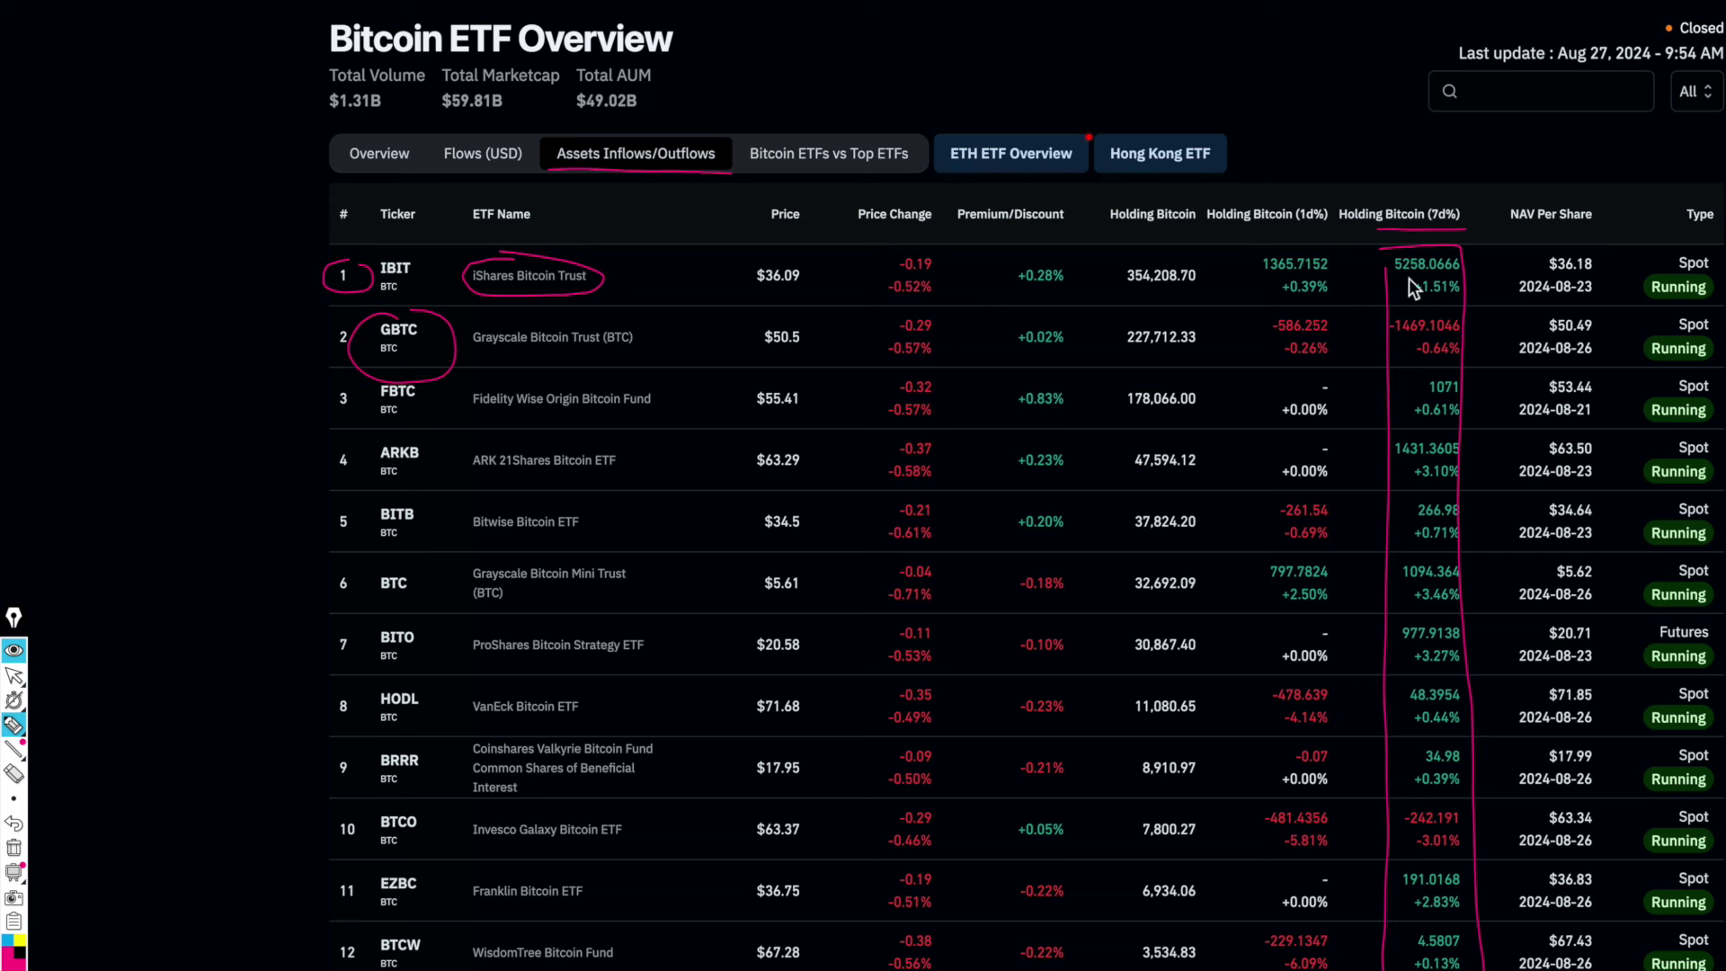
Step: Underline the seven-day holding changes of IBIT and GBTC, and circle ARKB's seven-day change and the ARK 21Shares Bitcoin ETF name
left_click_drag(1381, 306, 1476, 303)
left_click_drag(1392, 342, 1467, 341)
mouse_move(1458, 439)
left_mouse_down()
mouse_move(1399, 450)
mouse_move(1448, 474)
left_mouse_up()
mouse_move(454, 455)
left_mouse_down()
mouse_move(652, 486)
mouse_move(472, 438)
left_mouse_up()
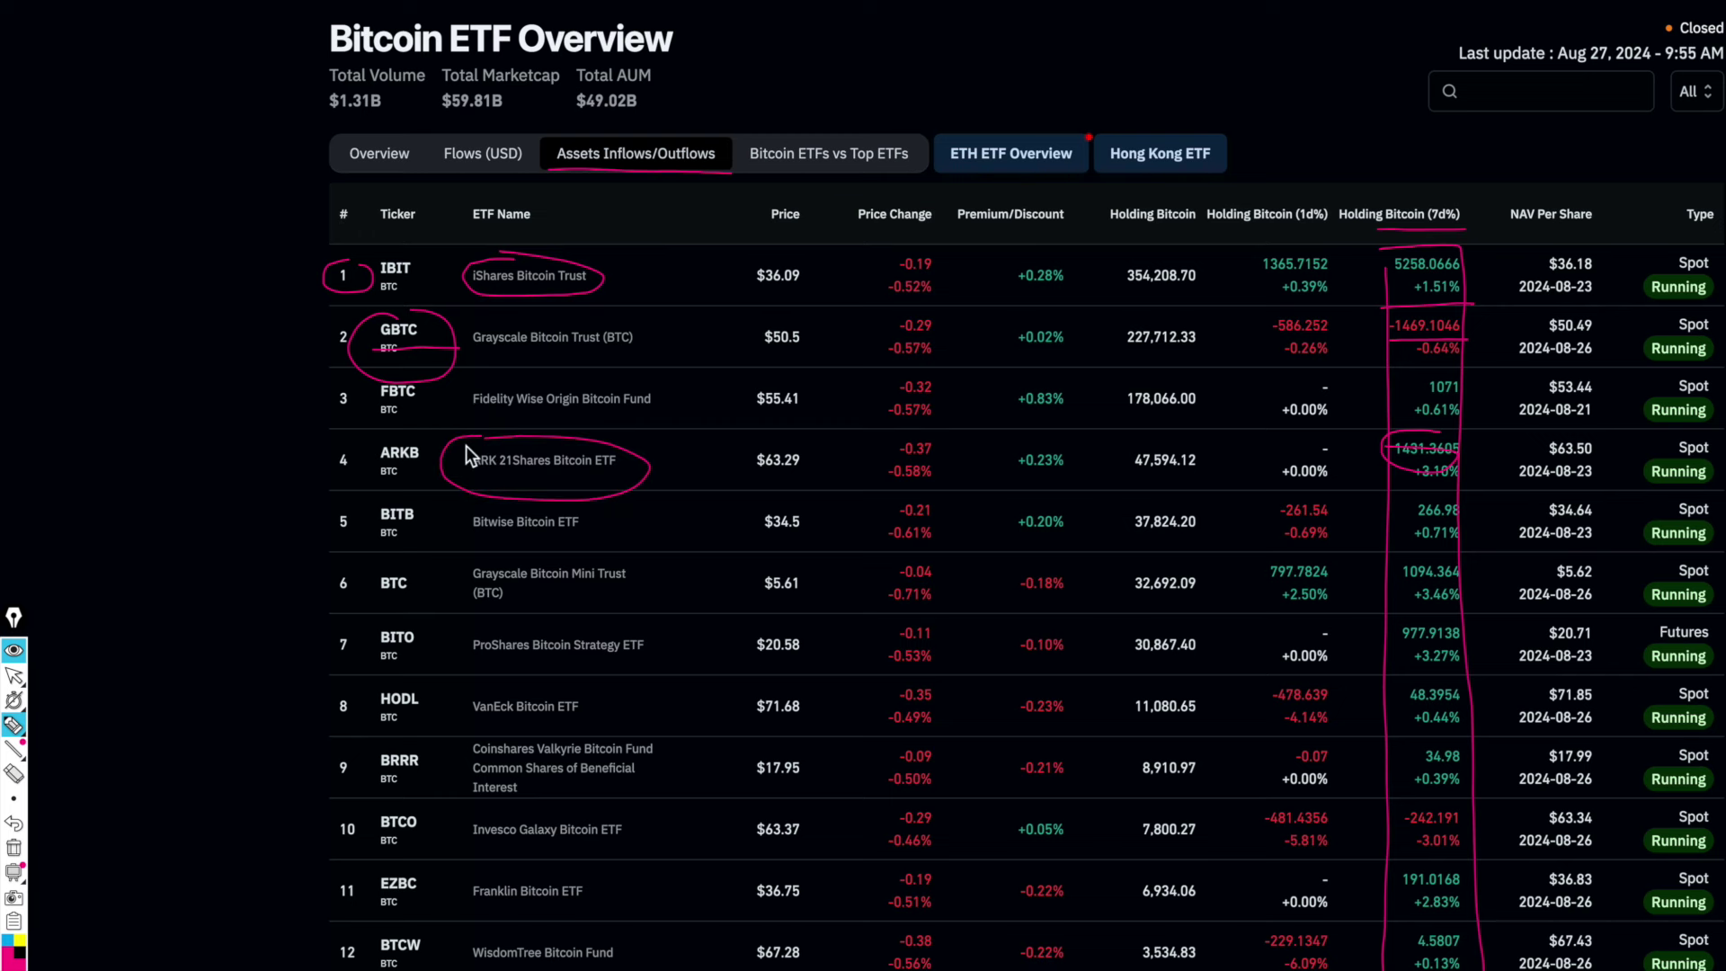
Step: Mark BITB's seven-day holding change in the Bitcoin ETF overview
mouse_move(1365, 486)
left_mouse_down()
mouse_move(1349, 710)
mouse_move(1392, 842)
mouse_move(1508, 667)
mouse_move(1403, 494)
left_mouse_up()
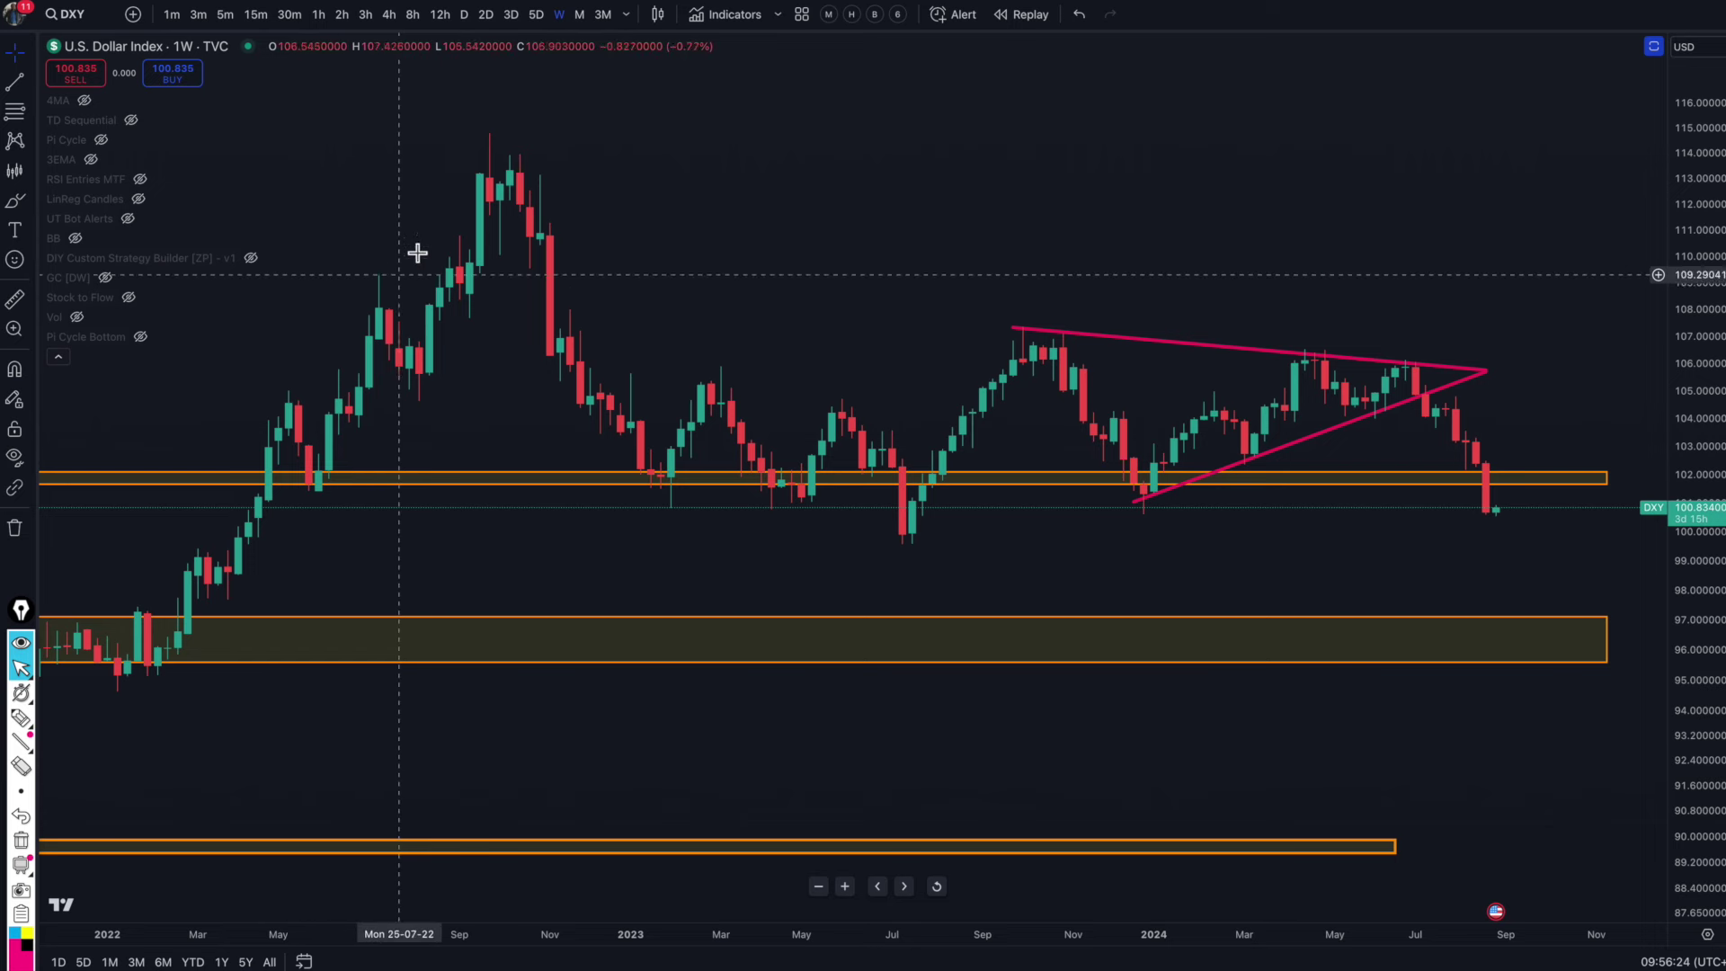
Step: On the weekly U.S. Dollar Index chart, circle the lows along the wedge's lower trendline and the breakdown below it
mouse_move(1014, 329)
left_mouse_down()
mouse_move(1448, 359)
mouse_move(1176, 490)
mouse_move(1130, 489)
mouse_move(1153, 493)
left_mouse_up()
key("ctrl+z")
left_click_drag(1255, 456, 1253, 456)
mouse_move(1372, 413)
left_mouse_down()
mouse_move(1367, 435)
mouse_move(1410, 388)
mouse_move(1430, 405)
mouse_move(1443, 387)
mouse_move(1435, 409)
mouse_move(1480, 464)
left_mouse_up()
mouse_move(1161, 465)
left_mouse_down()
mouse_move(1130, 474)
mouse_move(1125, 504)
mouse_move(1174, 488)
left_mouse_up()
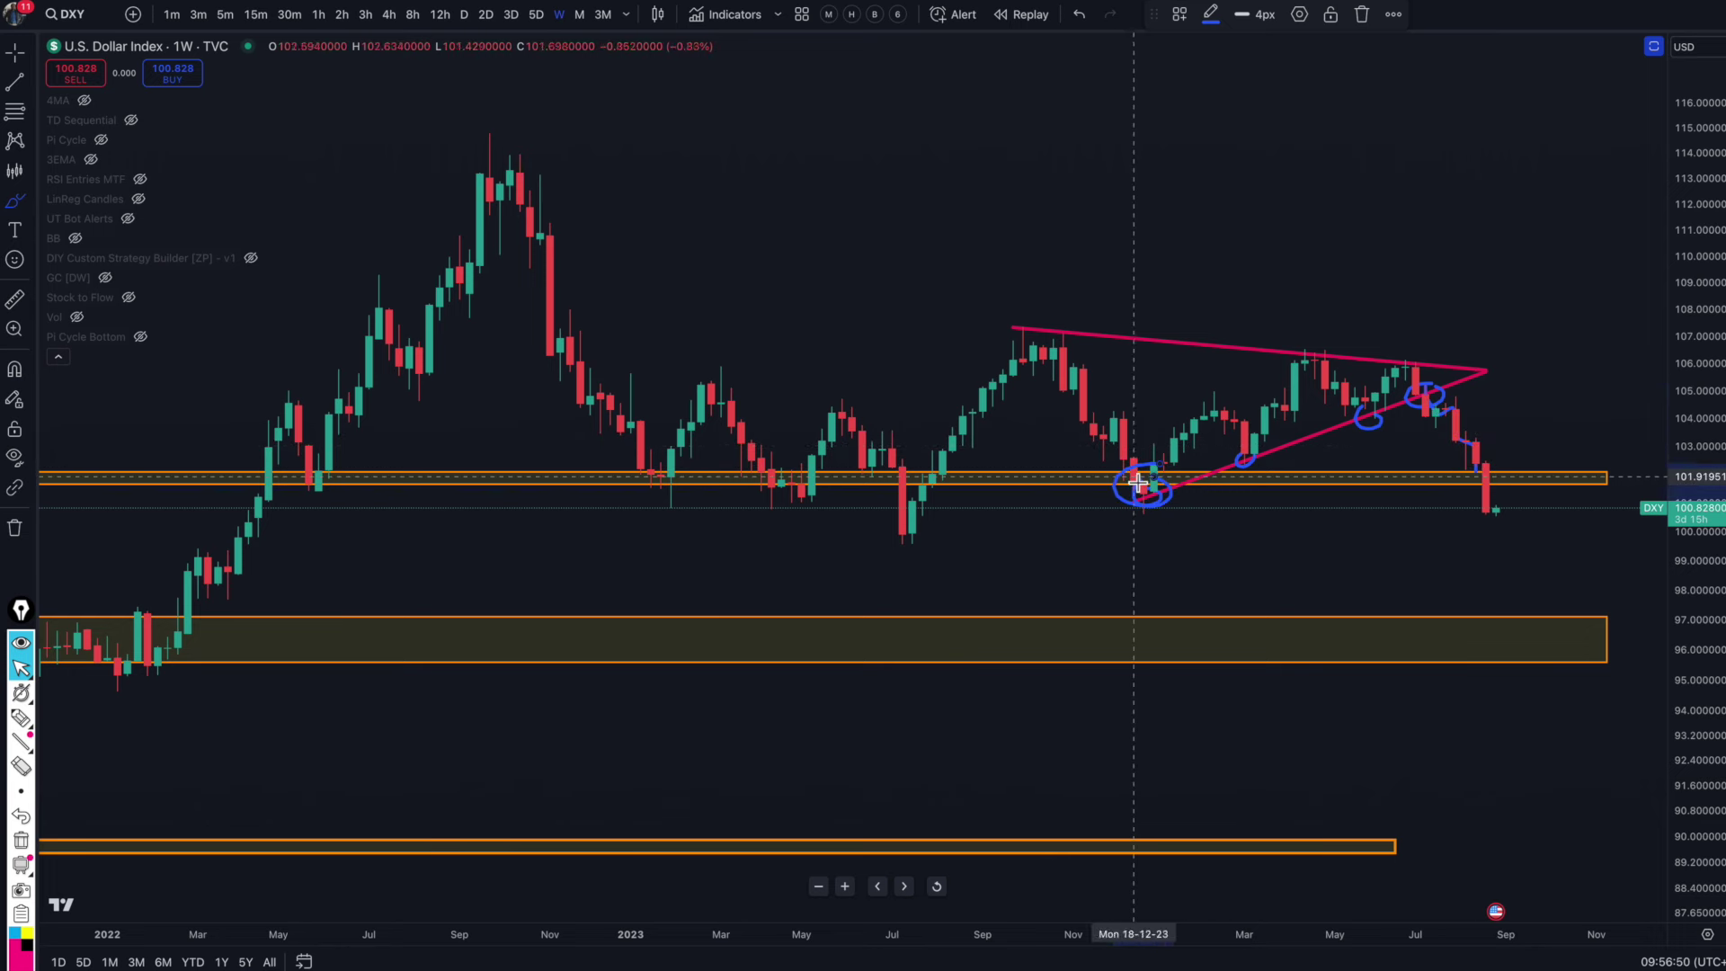
Step: Circle the 2023 lows around the upper orange zone and the August 2024 candle, and clear the brush marks
mouse_move(898, 494)
left_mouse_down()
mouse_move(921, 567)
mouse_move(929, 501)
left_mouse_up()
mouse_move(814, 486)
left_mouse_down()
mouse_move(782, 470)
mouse_move(755, 493)
mouse_move(840, 504)
mouse_move(829, 467)
left_mouse_up()
mouse_move(615, 495)
left_mouse_down()
mouse_move(694, 482)
mouse_move(605, 482)
mouse_move(709, 492)
mouse_move(692, 470)
left_mouse_up()
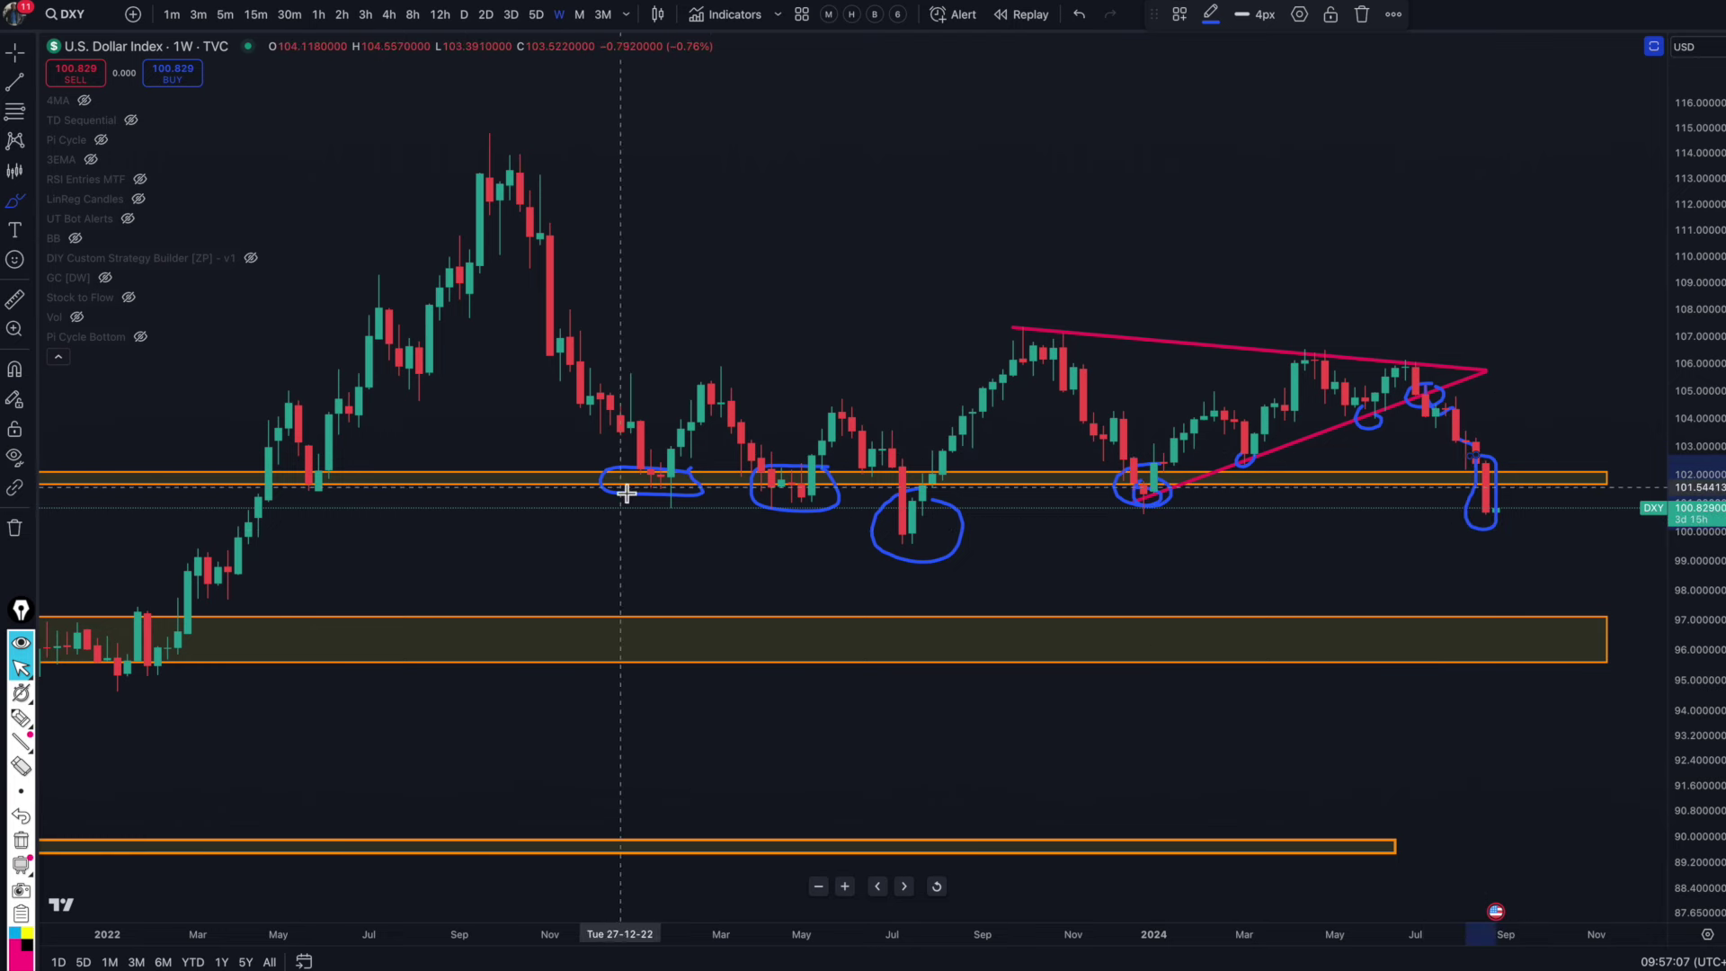
key("ctrl+z")
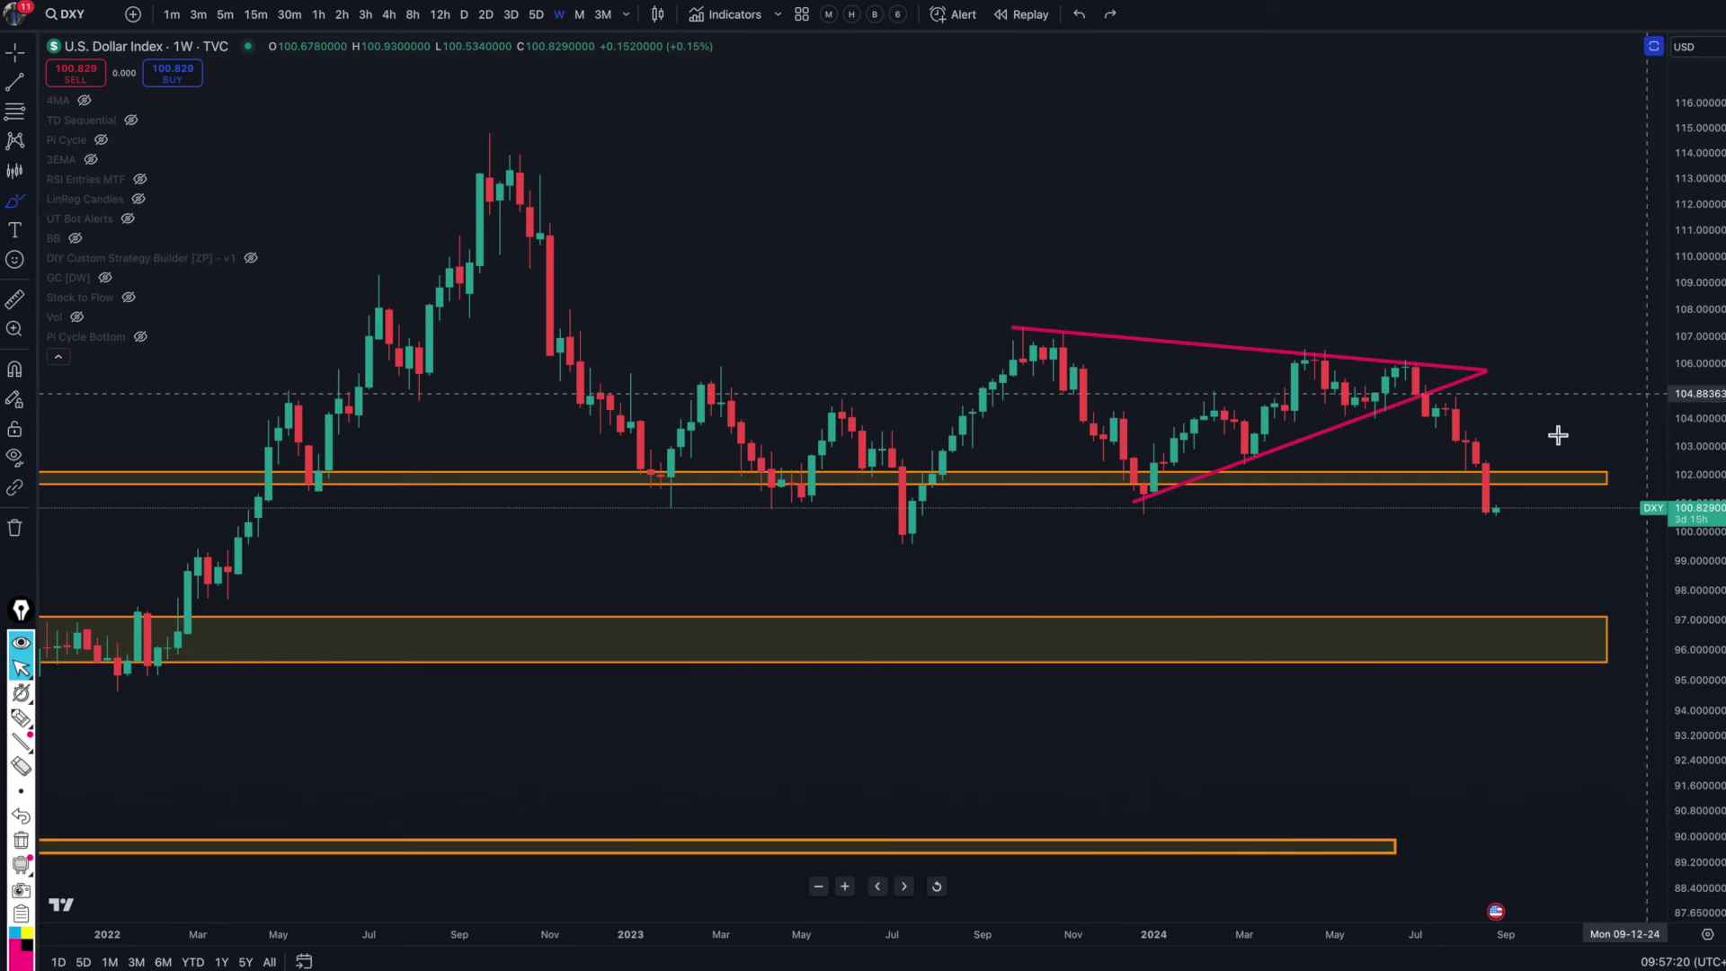
Step: Outline the wedge's final swings, draw a support line from the December 2023 low to the current price, and circle the July 2023 low
left_click_drag(1418, 323, 1376, 315)
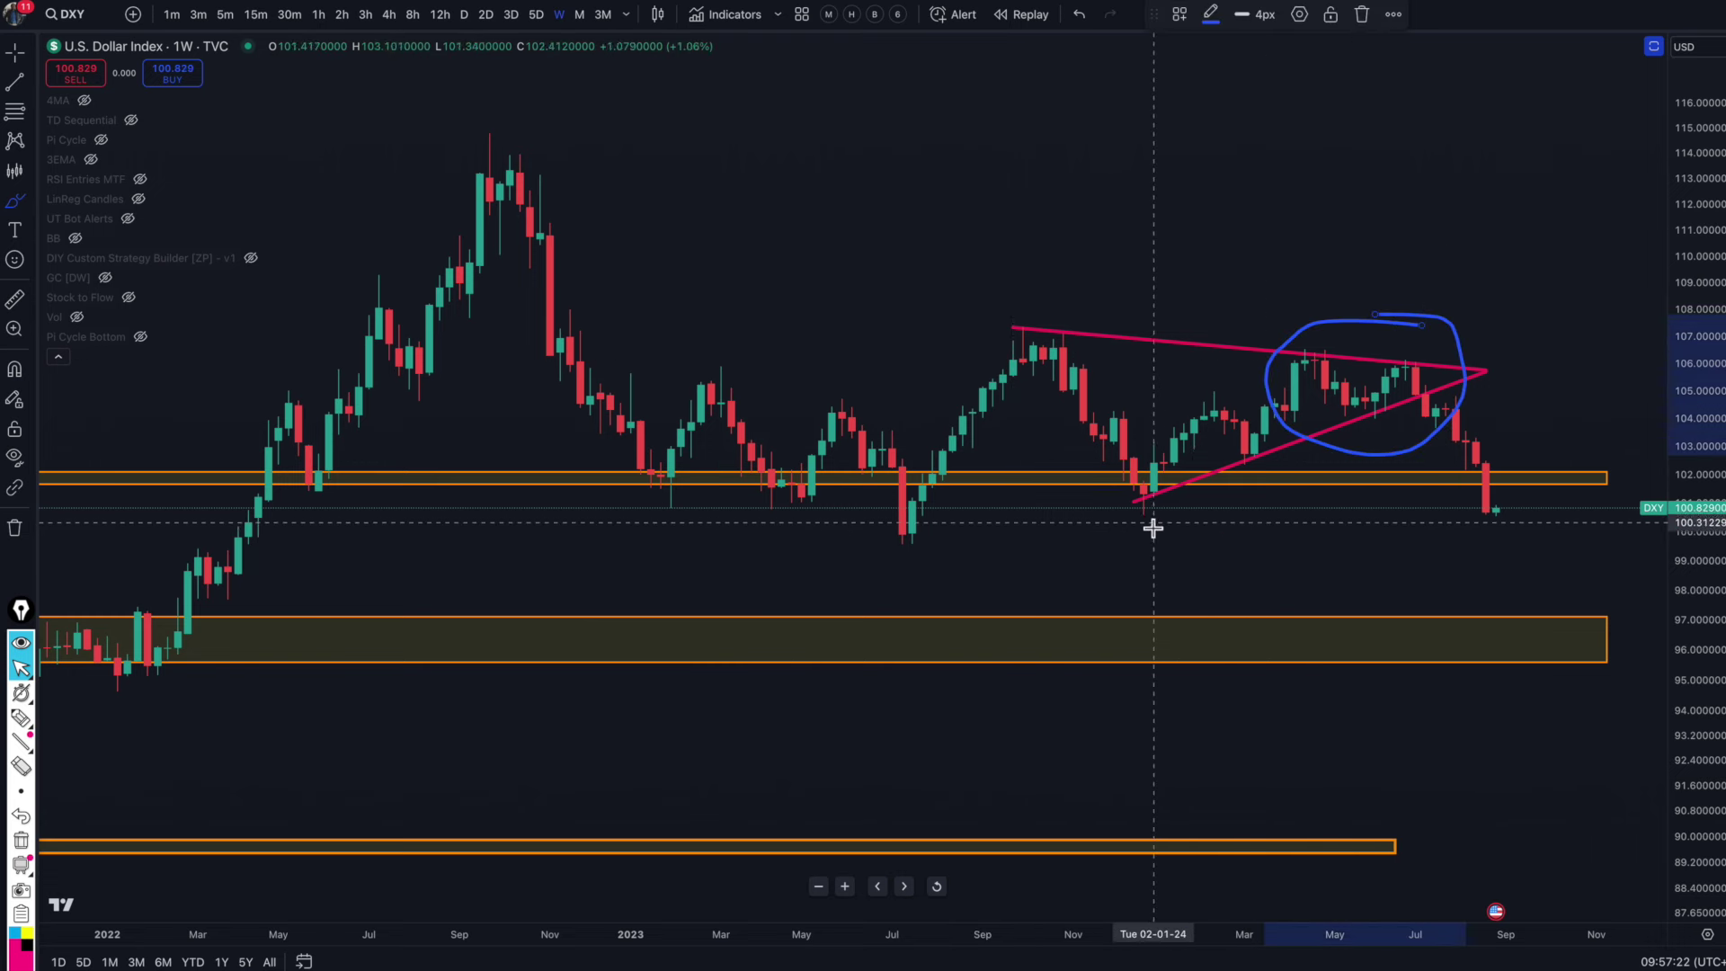
left_click_drag(1132, 522, 1533, 518)
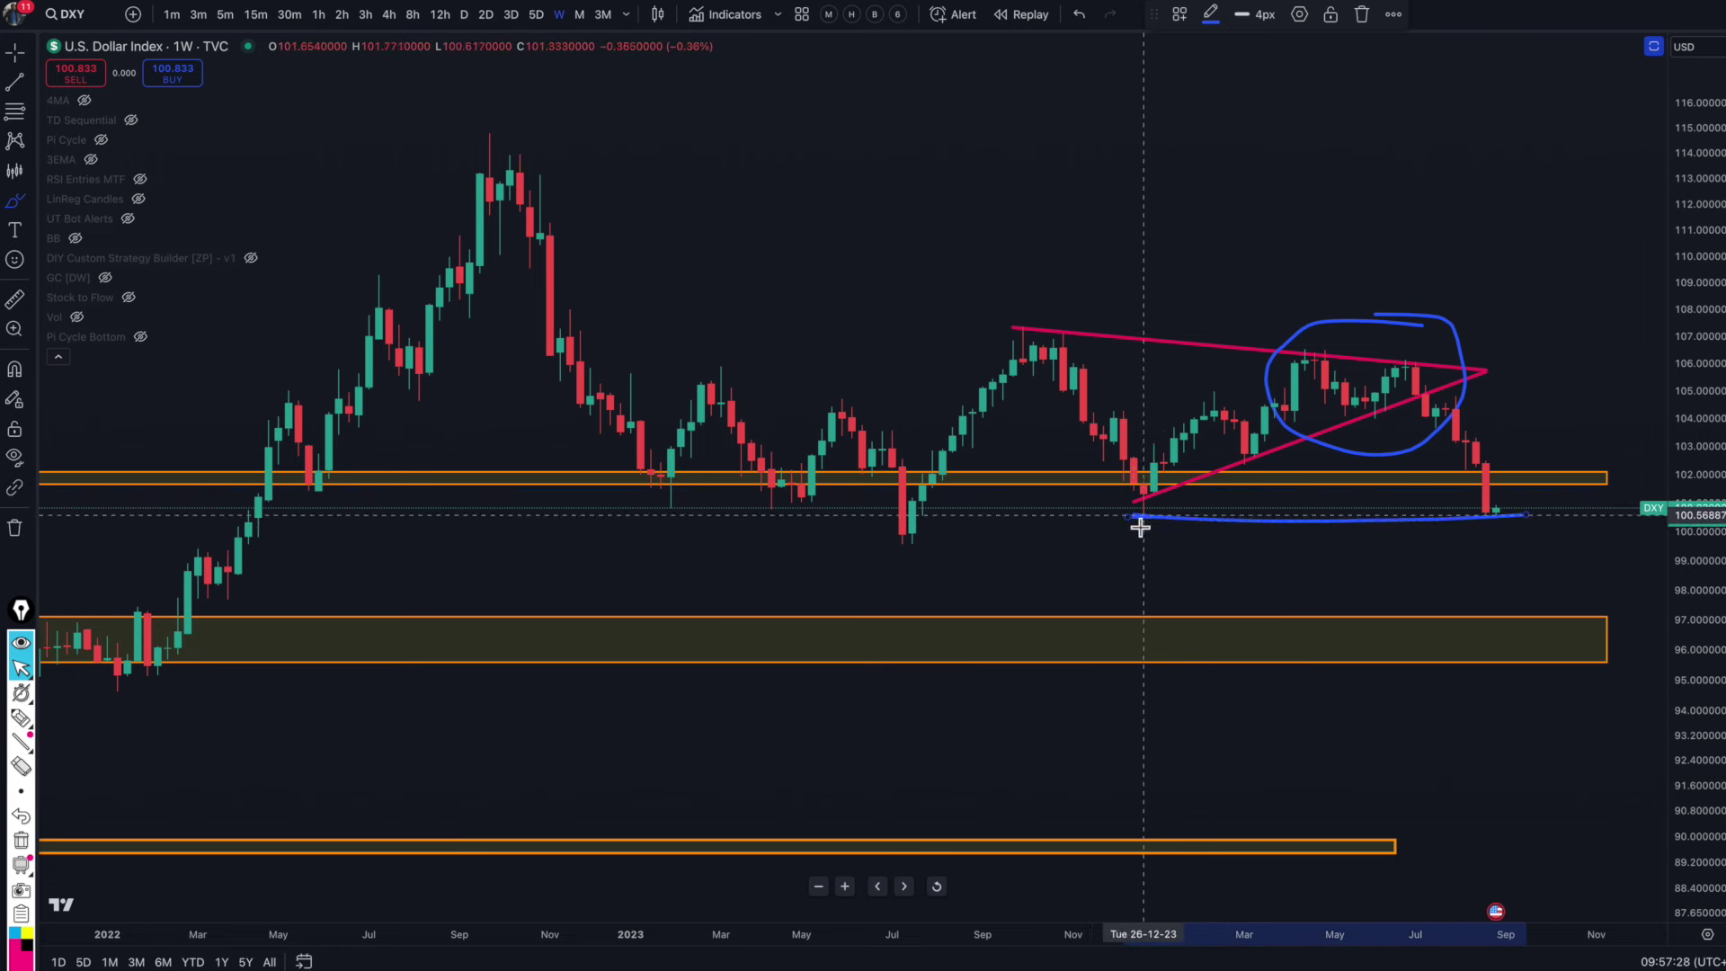
left_click(910, 532)
mouse_move(910, 532)
left_mouse_down()
mouse_move(886, 539)
mouse_move(898, 554)
left_mouse_up()
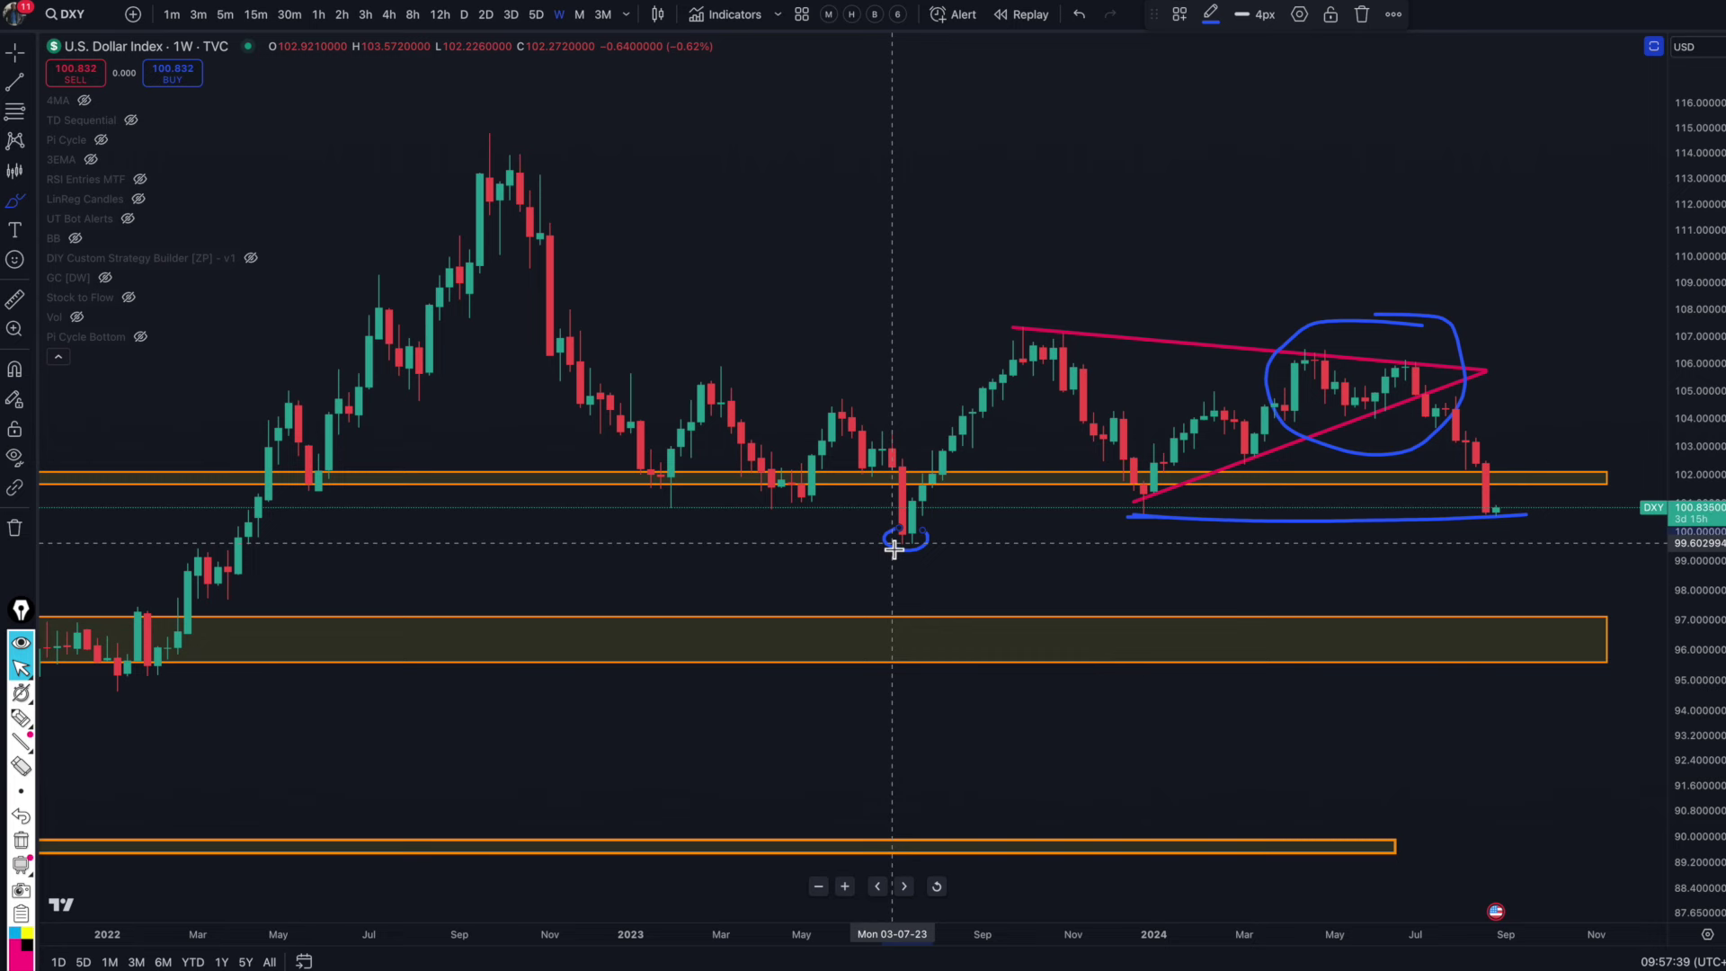
left_click_drag(894, 545, 910, 534)
Step: Sketch a path retesting the upper orange zone and dropping to the 97 zone, and mark that zone's target and earlier price reactions
mouse_move(1494, 511)
left_mouse_down()
mouse_move(1542, 460)
mouse_move(1557, 489)
mouse_move(1520, 490)
mouse_move(1607, 566)
mouse_move(1607, 620)
left_mouse_up()
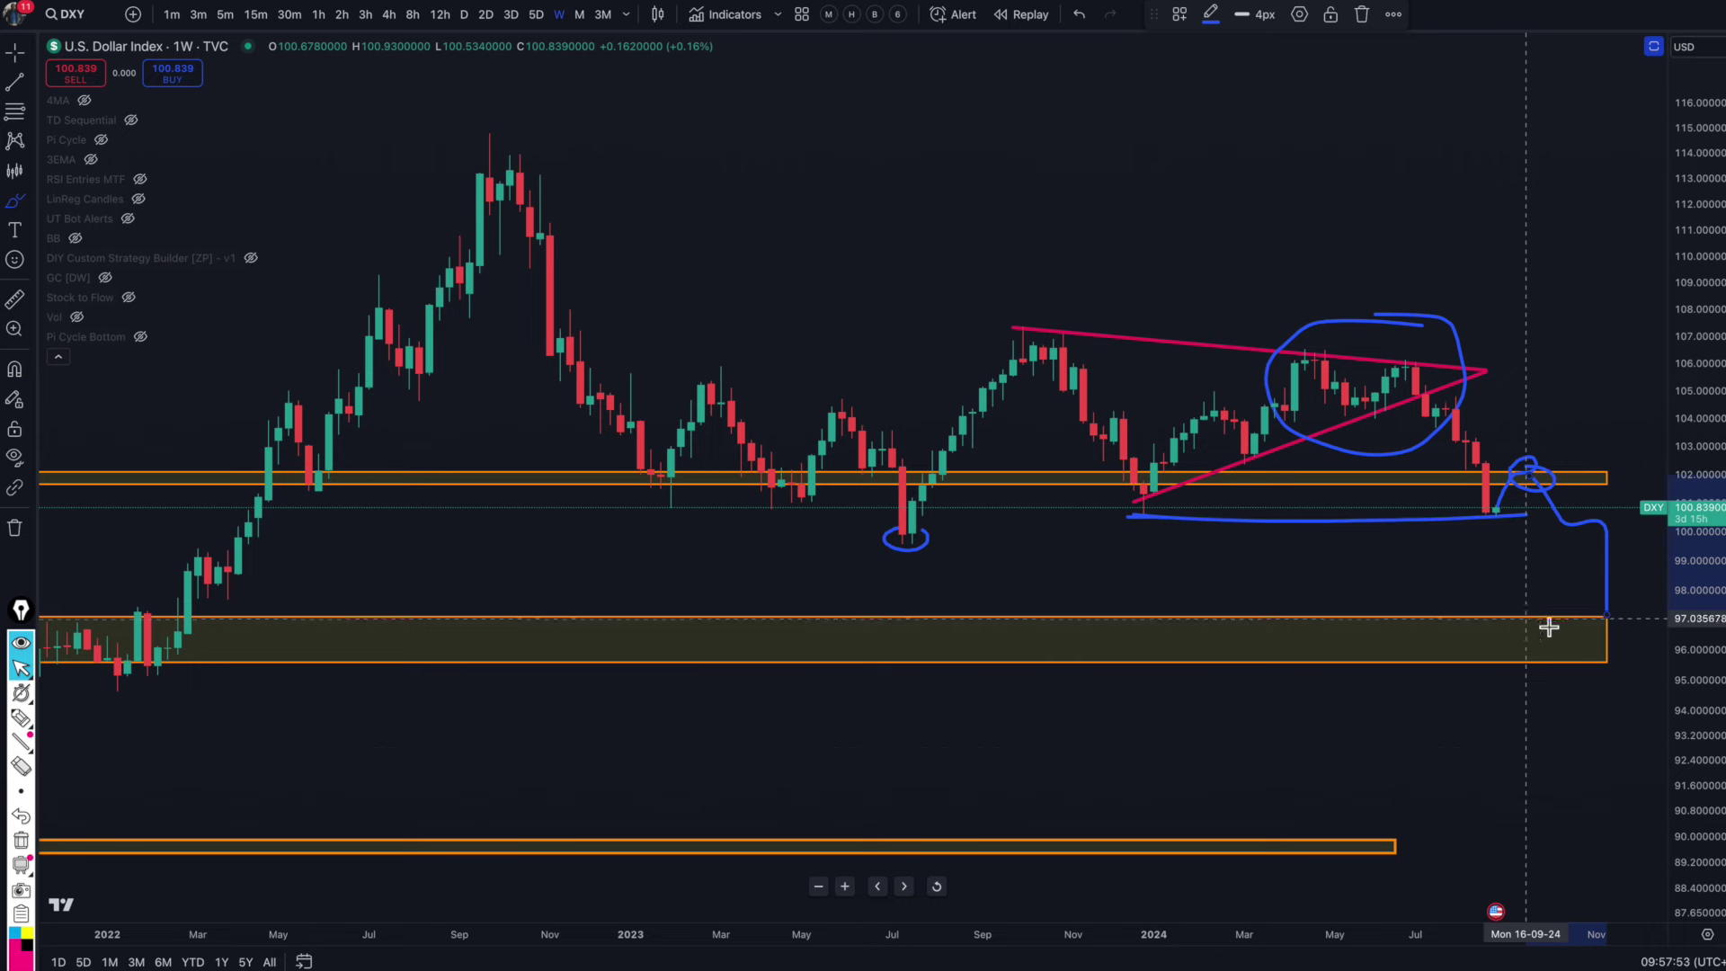
left_click_drag(753, 939, 1223, 936)
mouse_move(1622, 616)
left_mouse_down()
mouse_move(1630, 682)
mouse_move(1618, 611)
left_mouse_up()
mouse_move(880, 627)
left_mouse_down()
mouse_move(944, 644)
mouse_move(785, 617)
left_mouse_up()
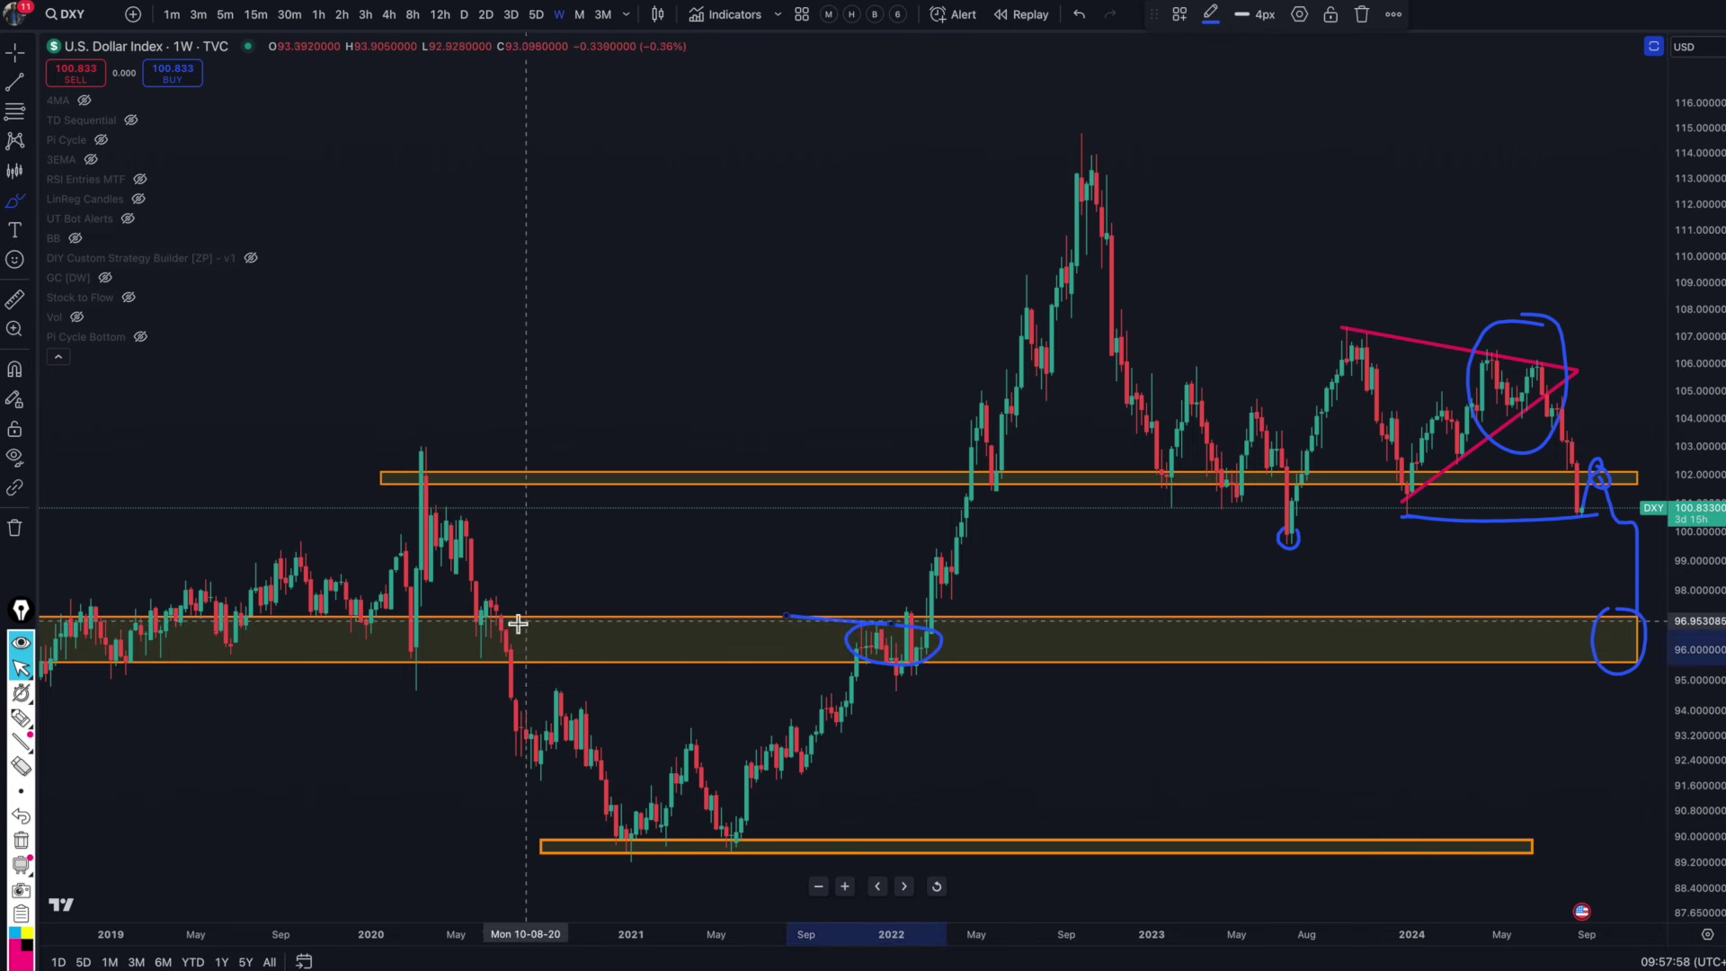
mouse_move(533, 621)
left_mouse_down()
mouse_move(270, 601)
mouse_move(81, 614)
mouse_move(105, 662)
mouse_move(478, 686)
mouse_move(497, 619)
left_mouse_up()
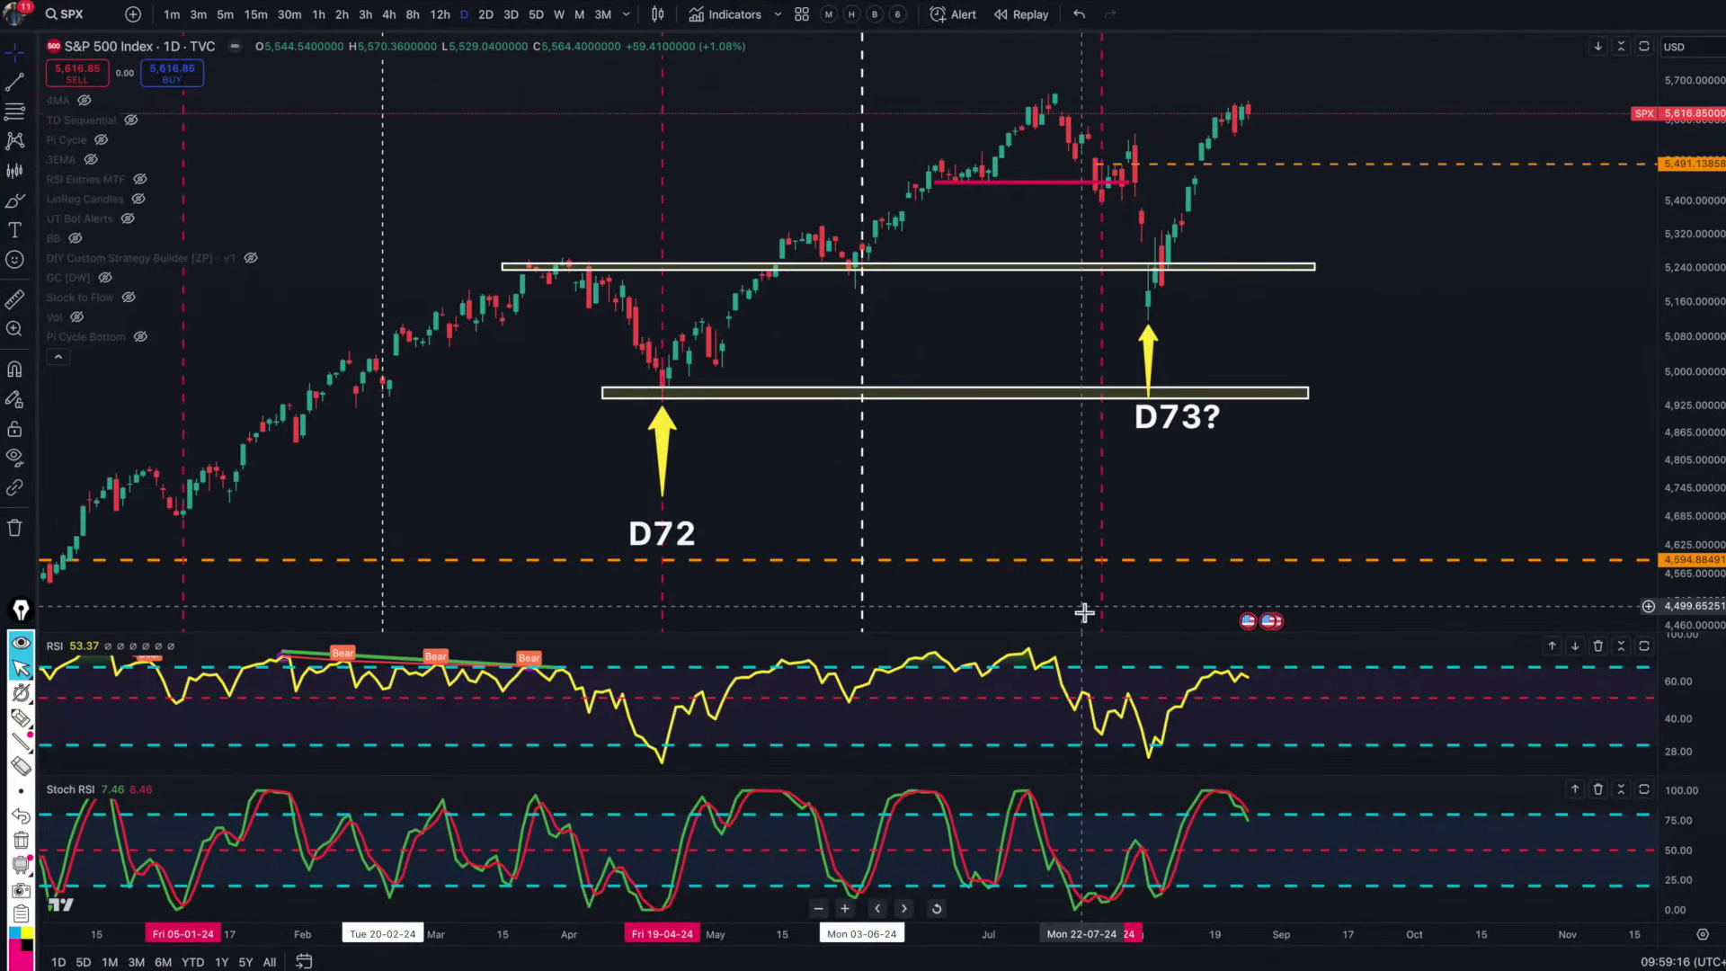
Step: On the daily S&P 500 chart, mark the early-August drop and the late-July candles, and undo both marks
scroll(1144, 331, "down", 1)
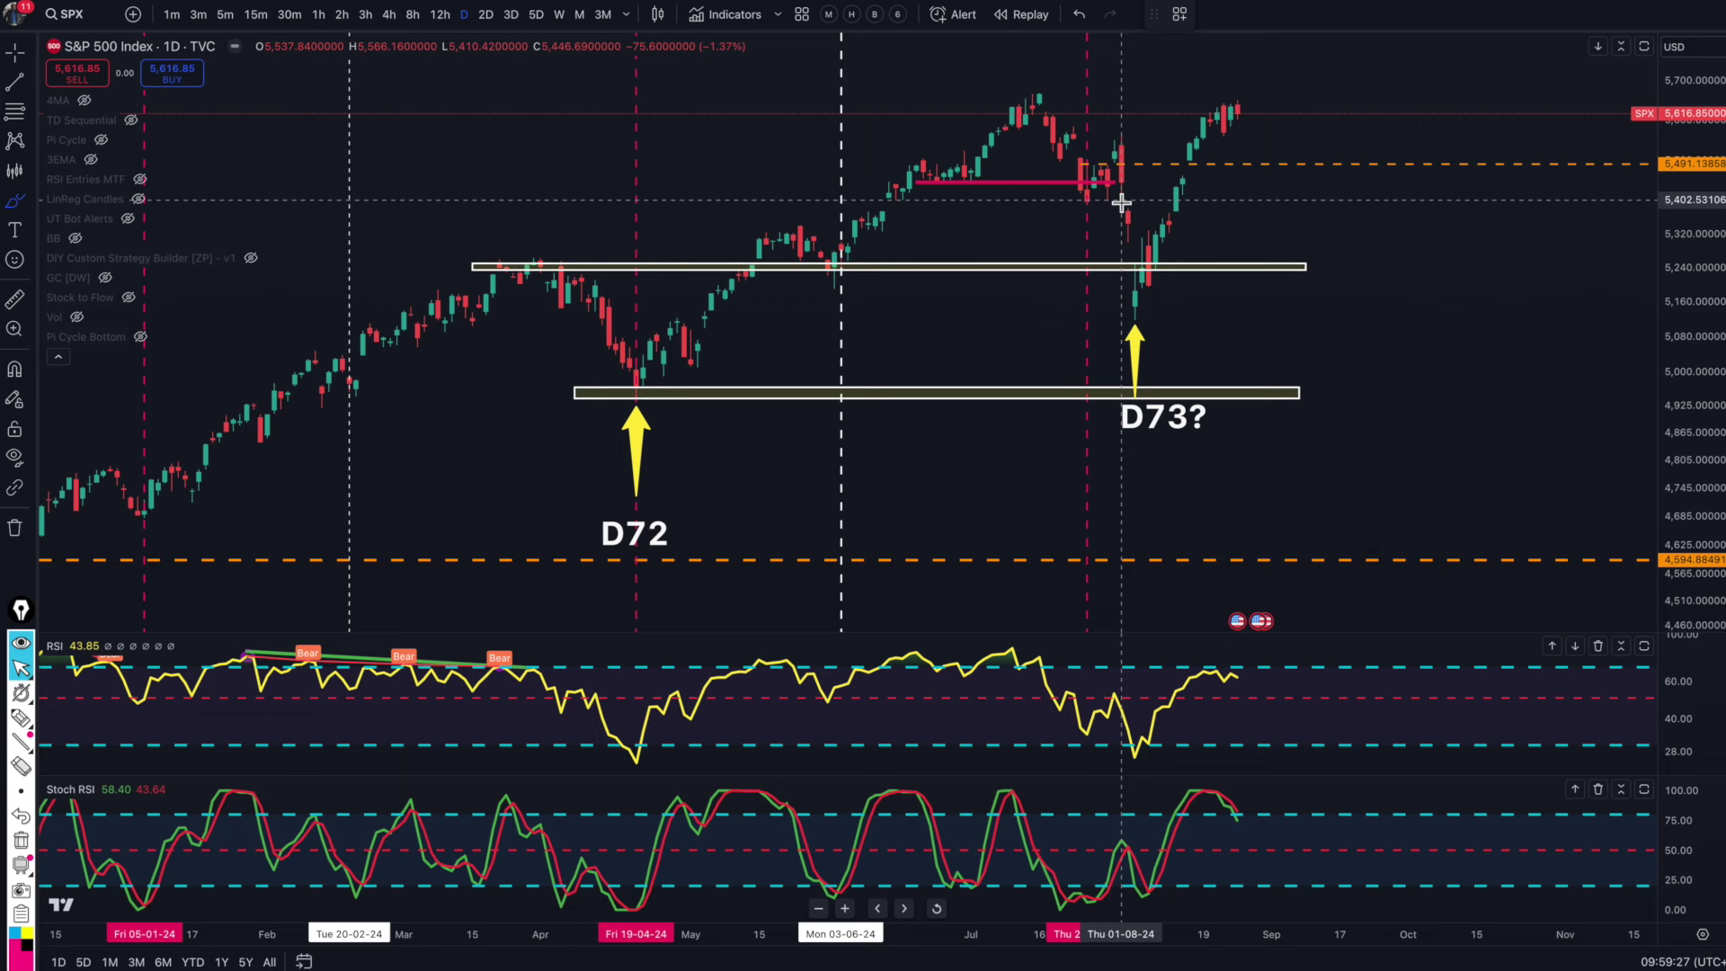
mouse_move(1134, 279)
left_mouse_down()
mouse_move(1115, 280)
mouse_move(1119, 322)
mouse_move(1149, 275)
left_mouse_up()
left_click_drag(1091, 210, 1079, 189)
key("ctrl+z")
key("ctrl+z")
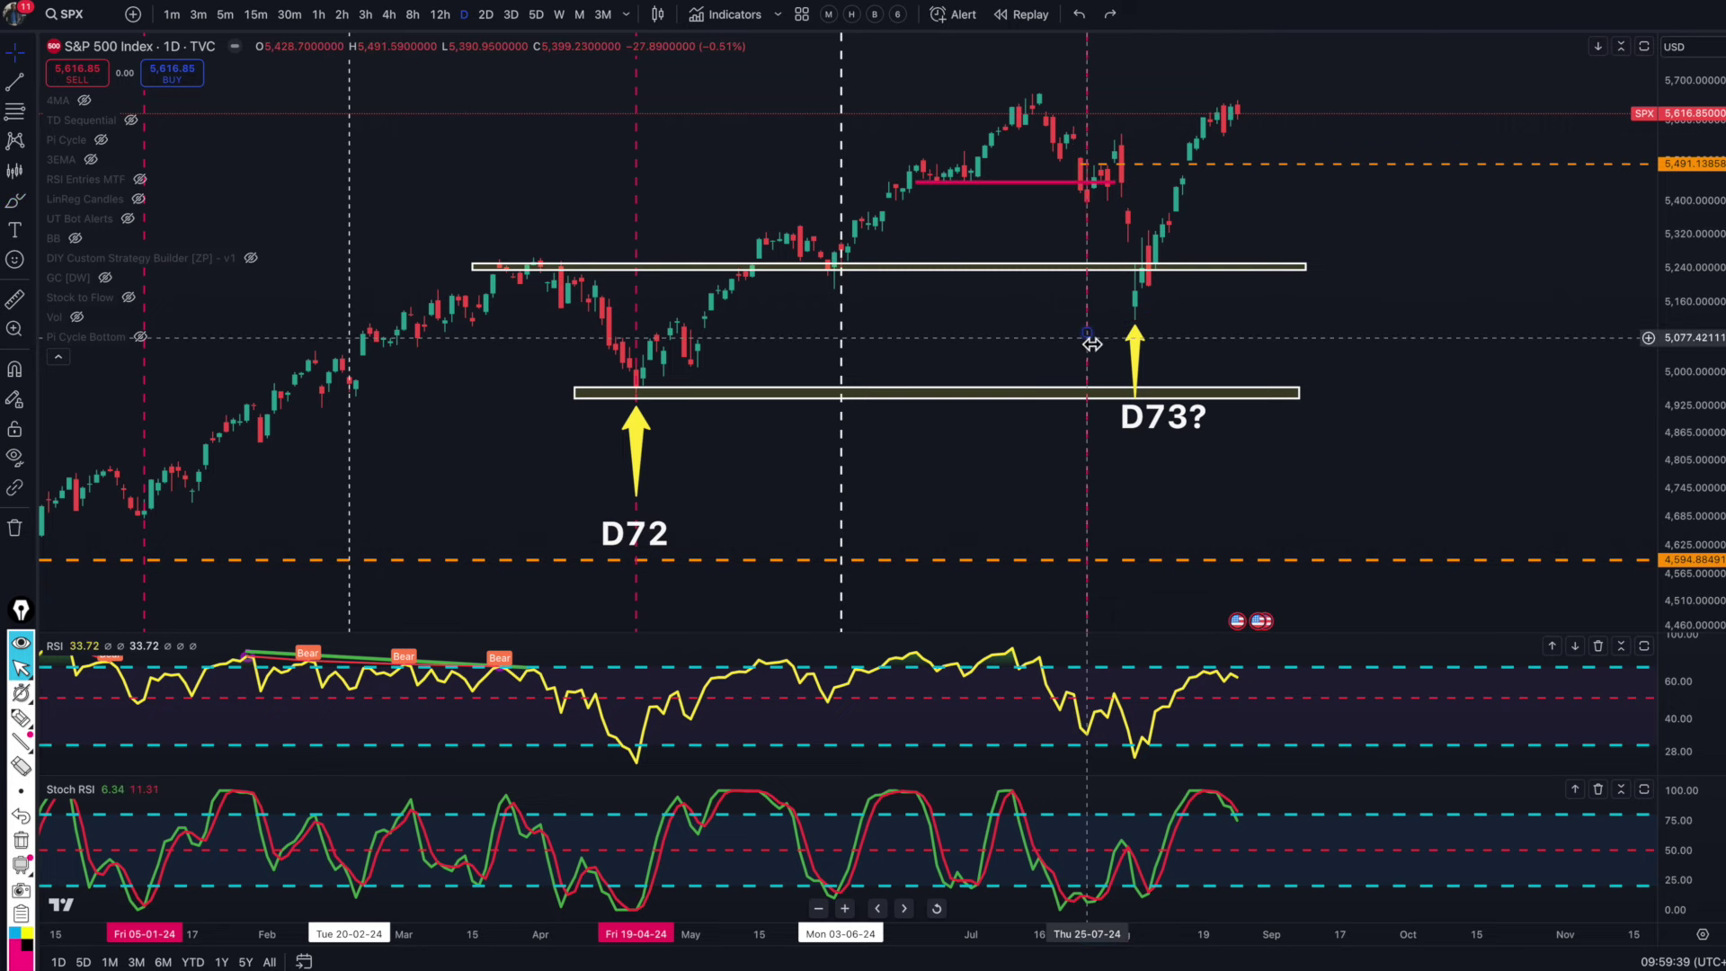
Step: Move the late-July red dashed vertical line to 5 August 2024 and trace the rally from the D73? low
left_click_drag(1125, 339, 1140, 349)
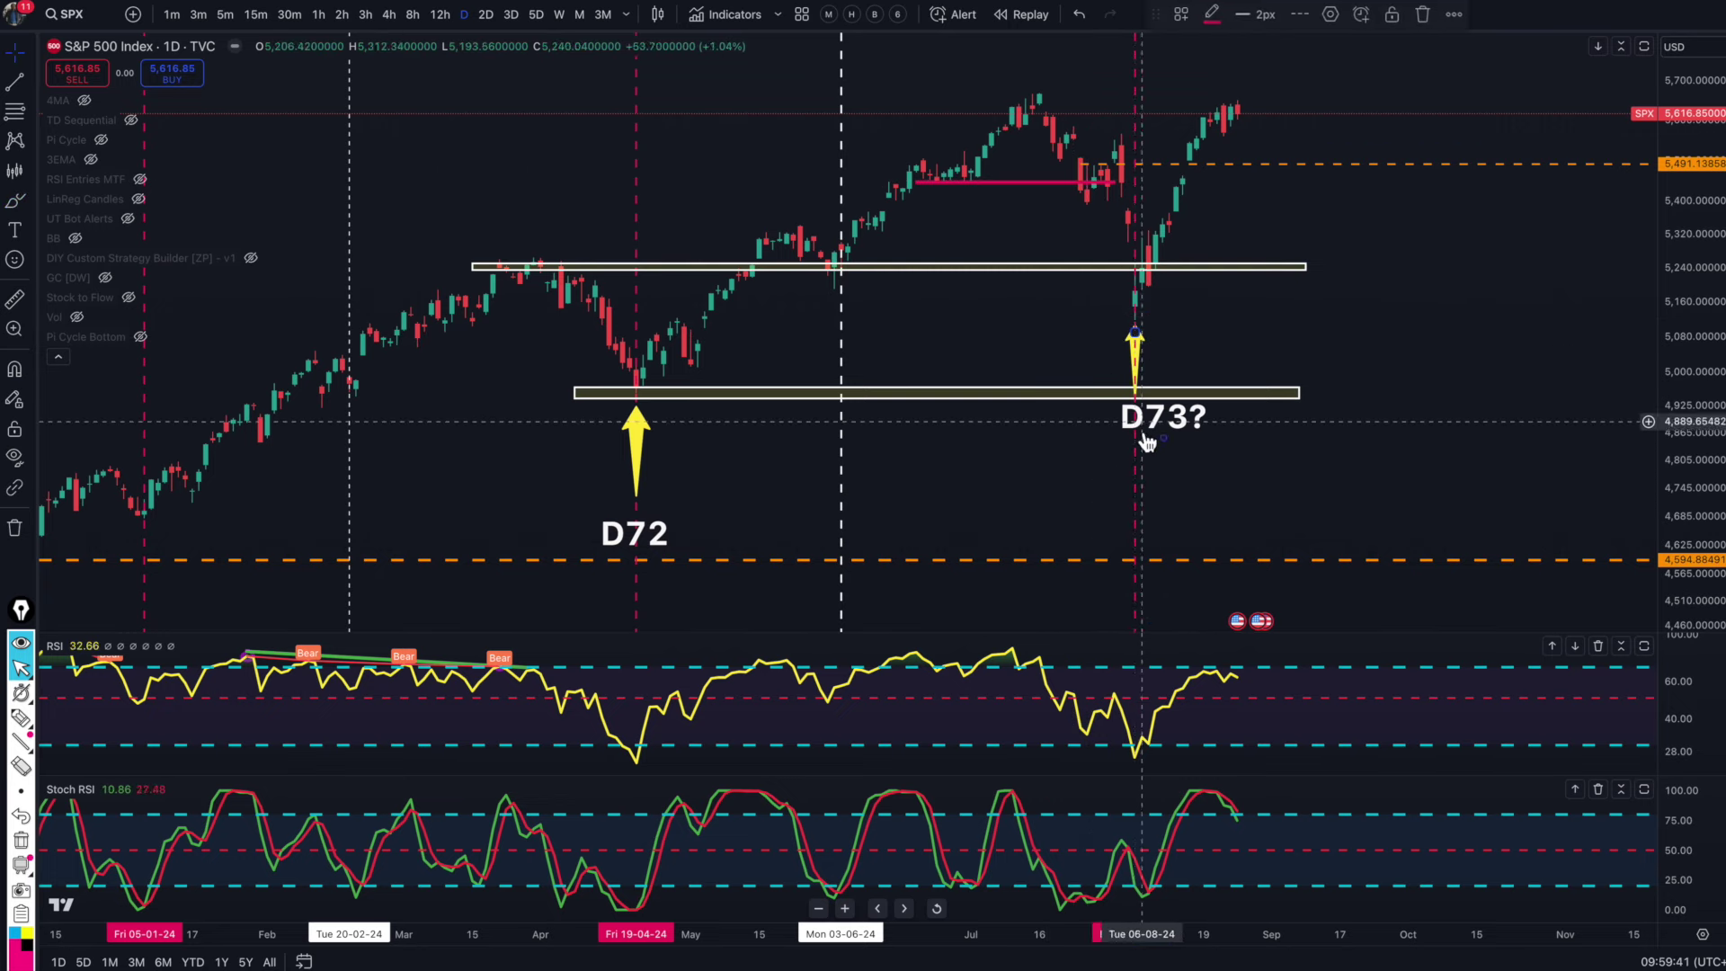
key("ctrl+z")
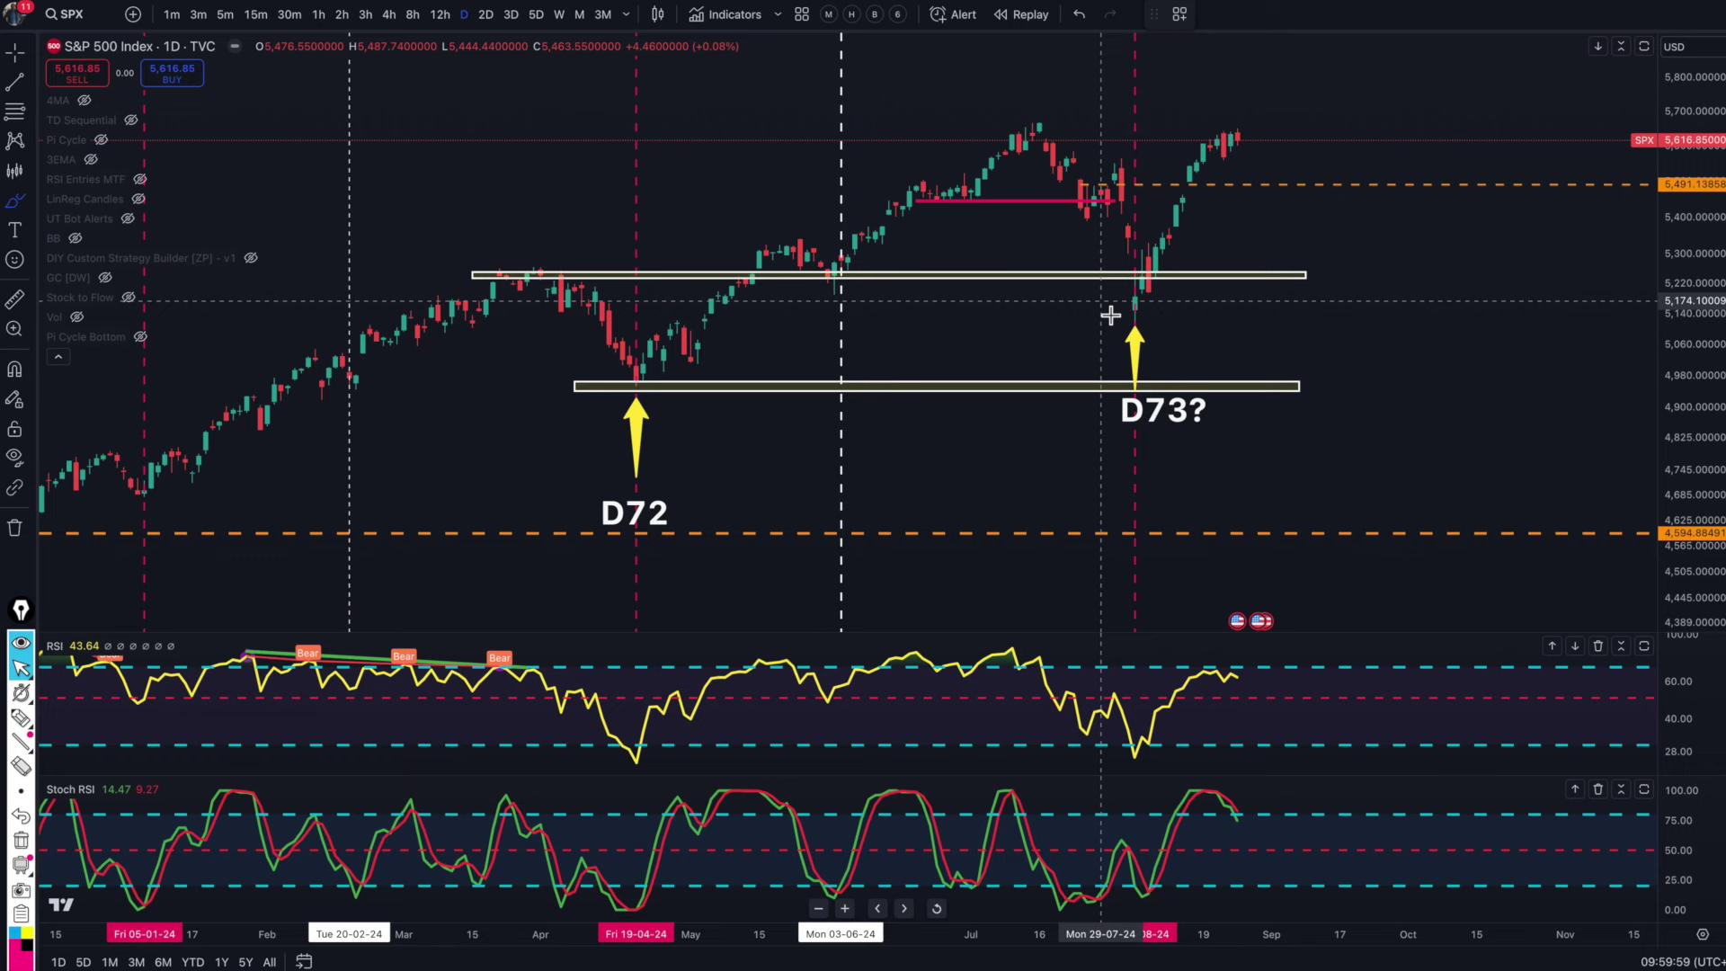
left_click_drag(1135, 326, 1239, 139)
Step: Measure forward from the D73? low and place dashed vertical lines at 17 September and 29 October 2024
left_click(1135, 391, "shift")
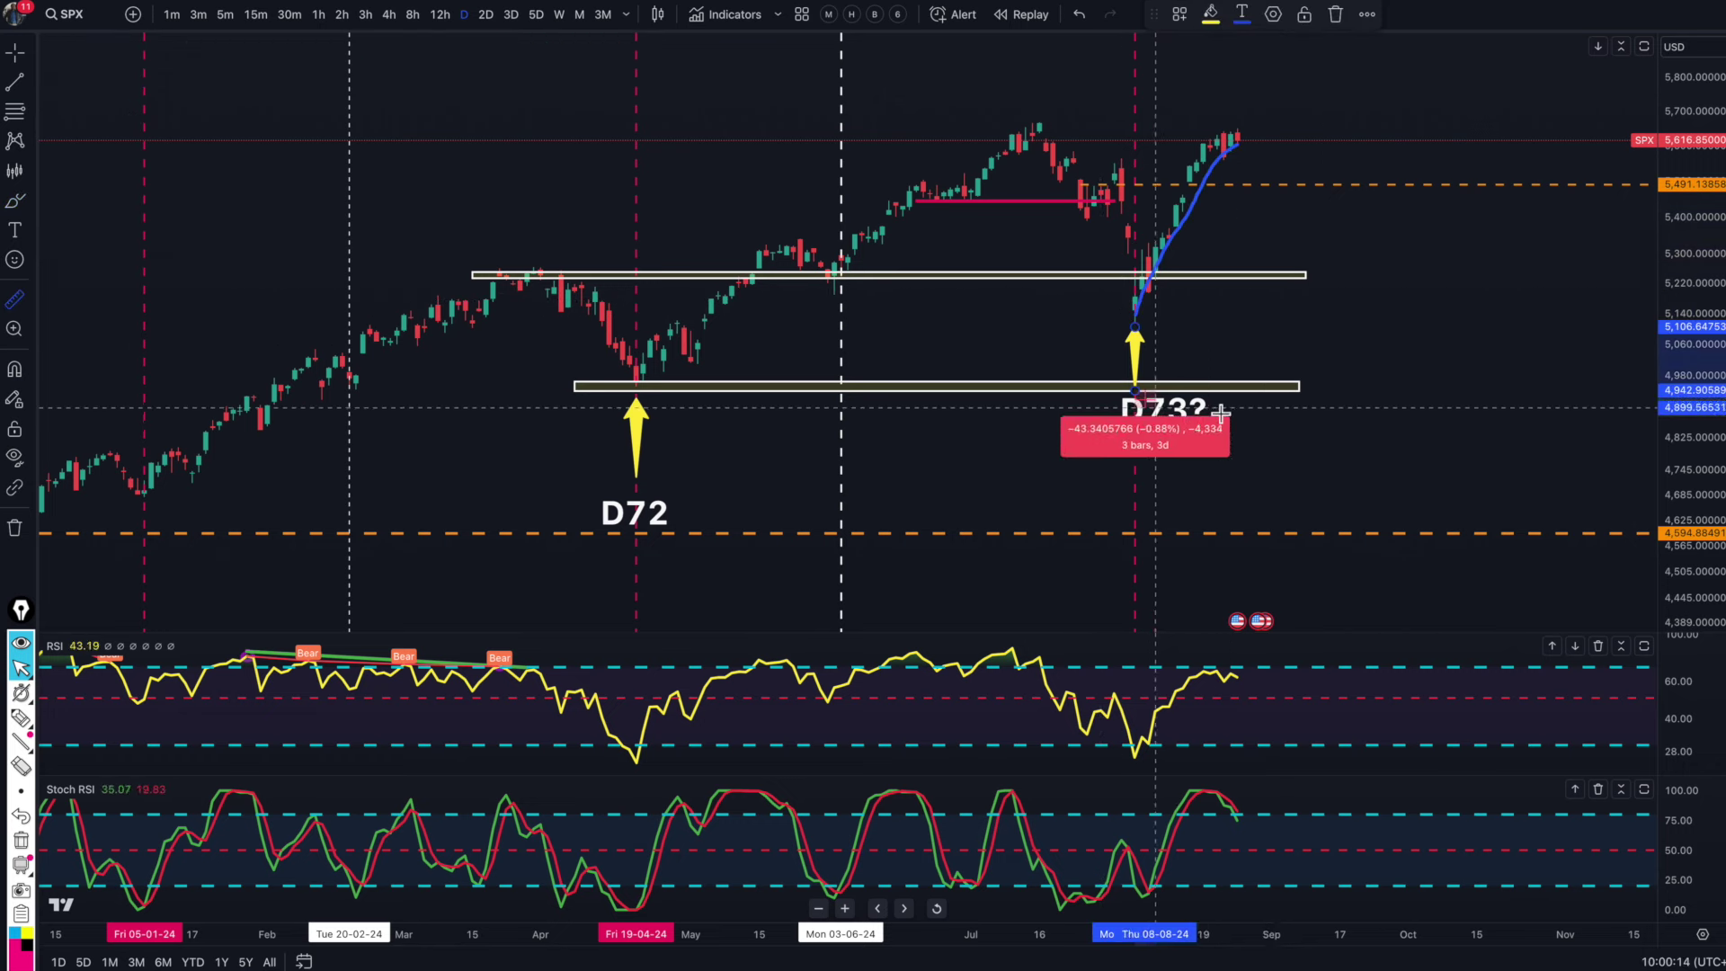
left_click(1346, 412)
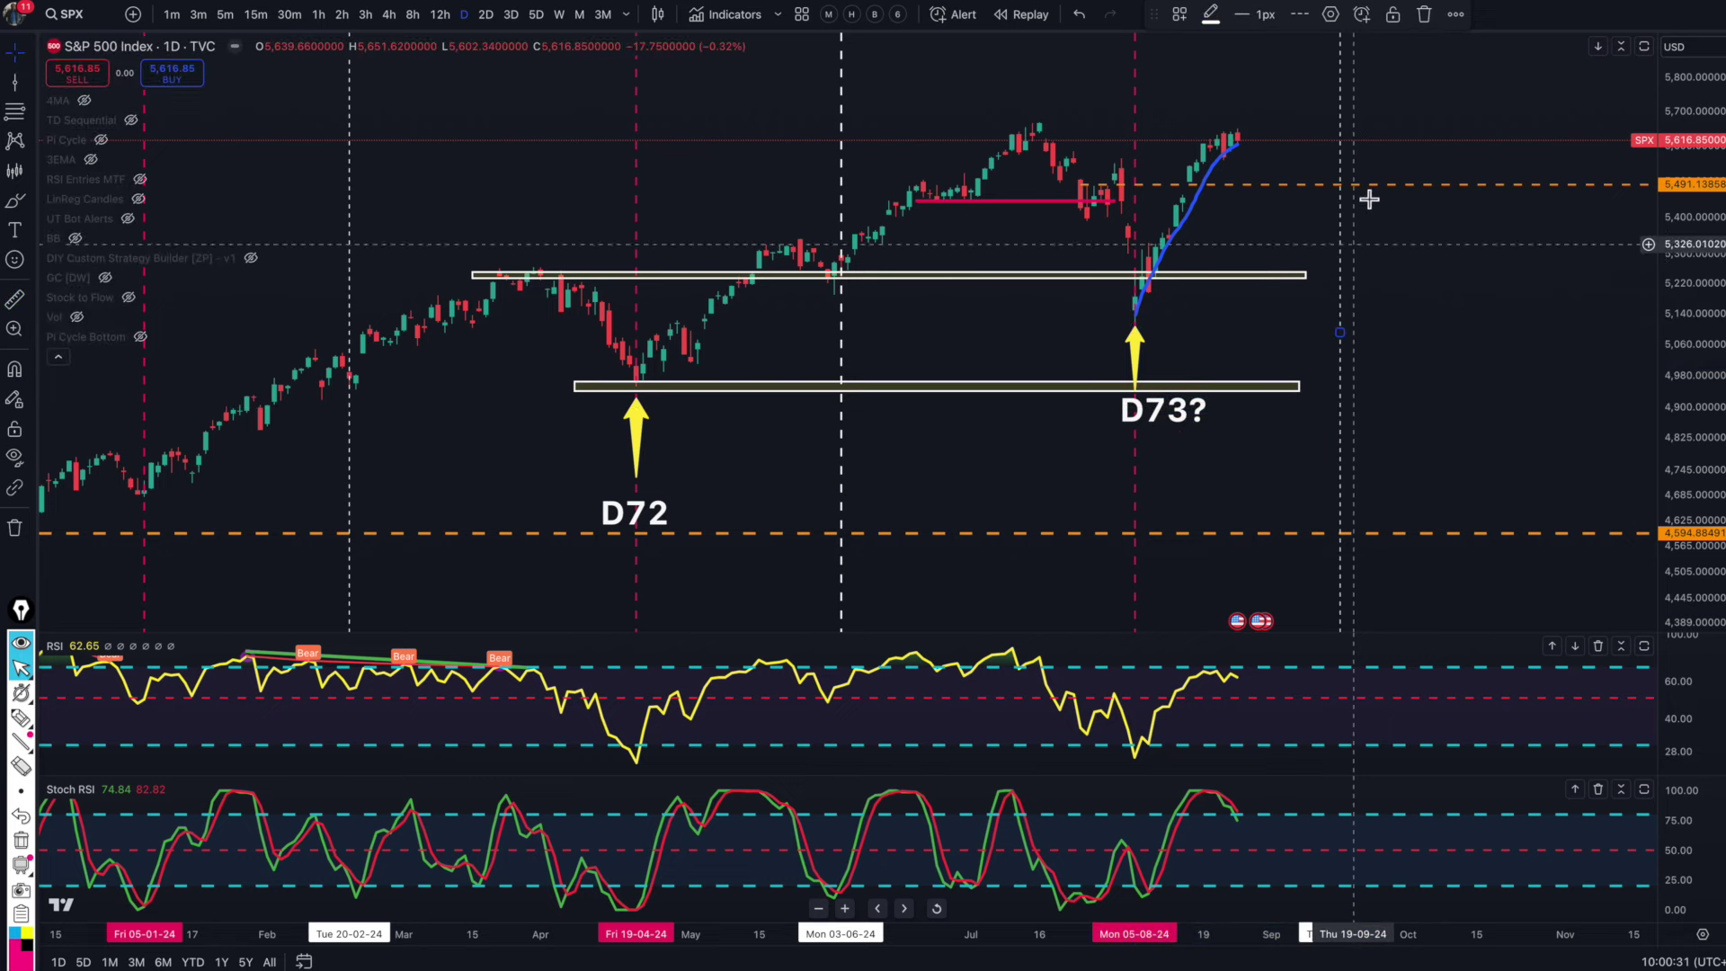
left_click_drag(1495, 327, 1314, 371)
left_click(1164, 320, "shift")
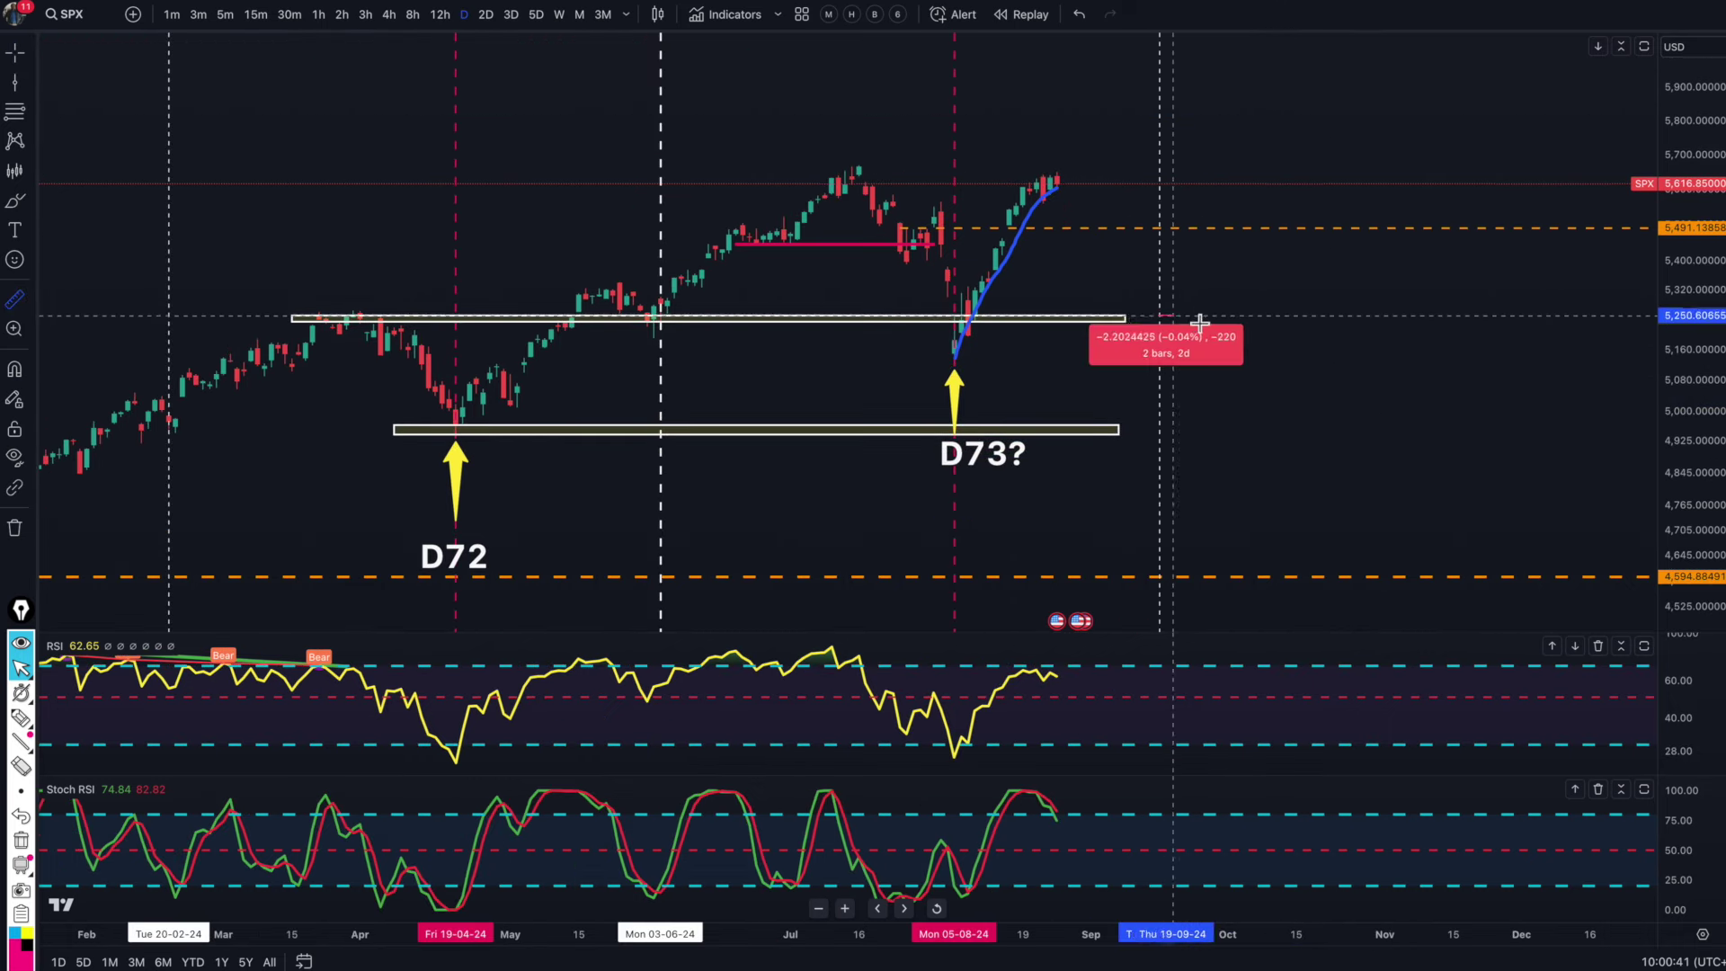
left_click(1363, 329)
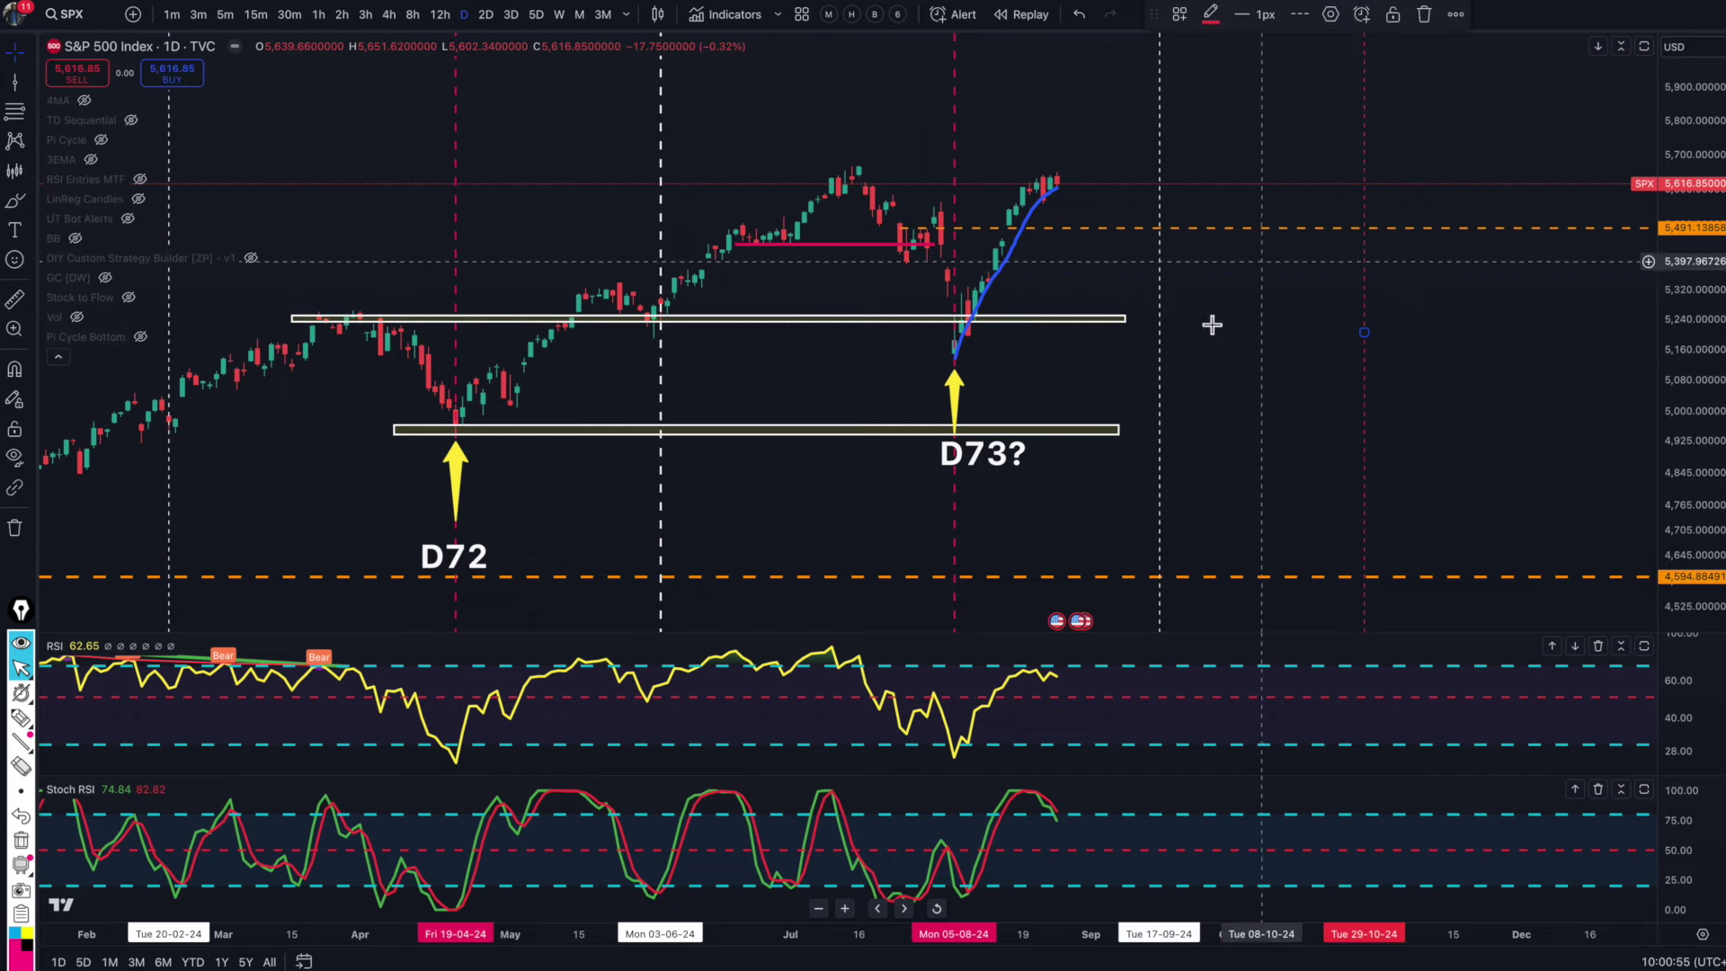
Step: Brush over the rally from the August low, draw a horizontal line at the July high, and mark that peak
left_click_drag(1271, 404, 1305, 360)
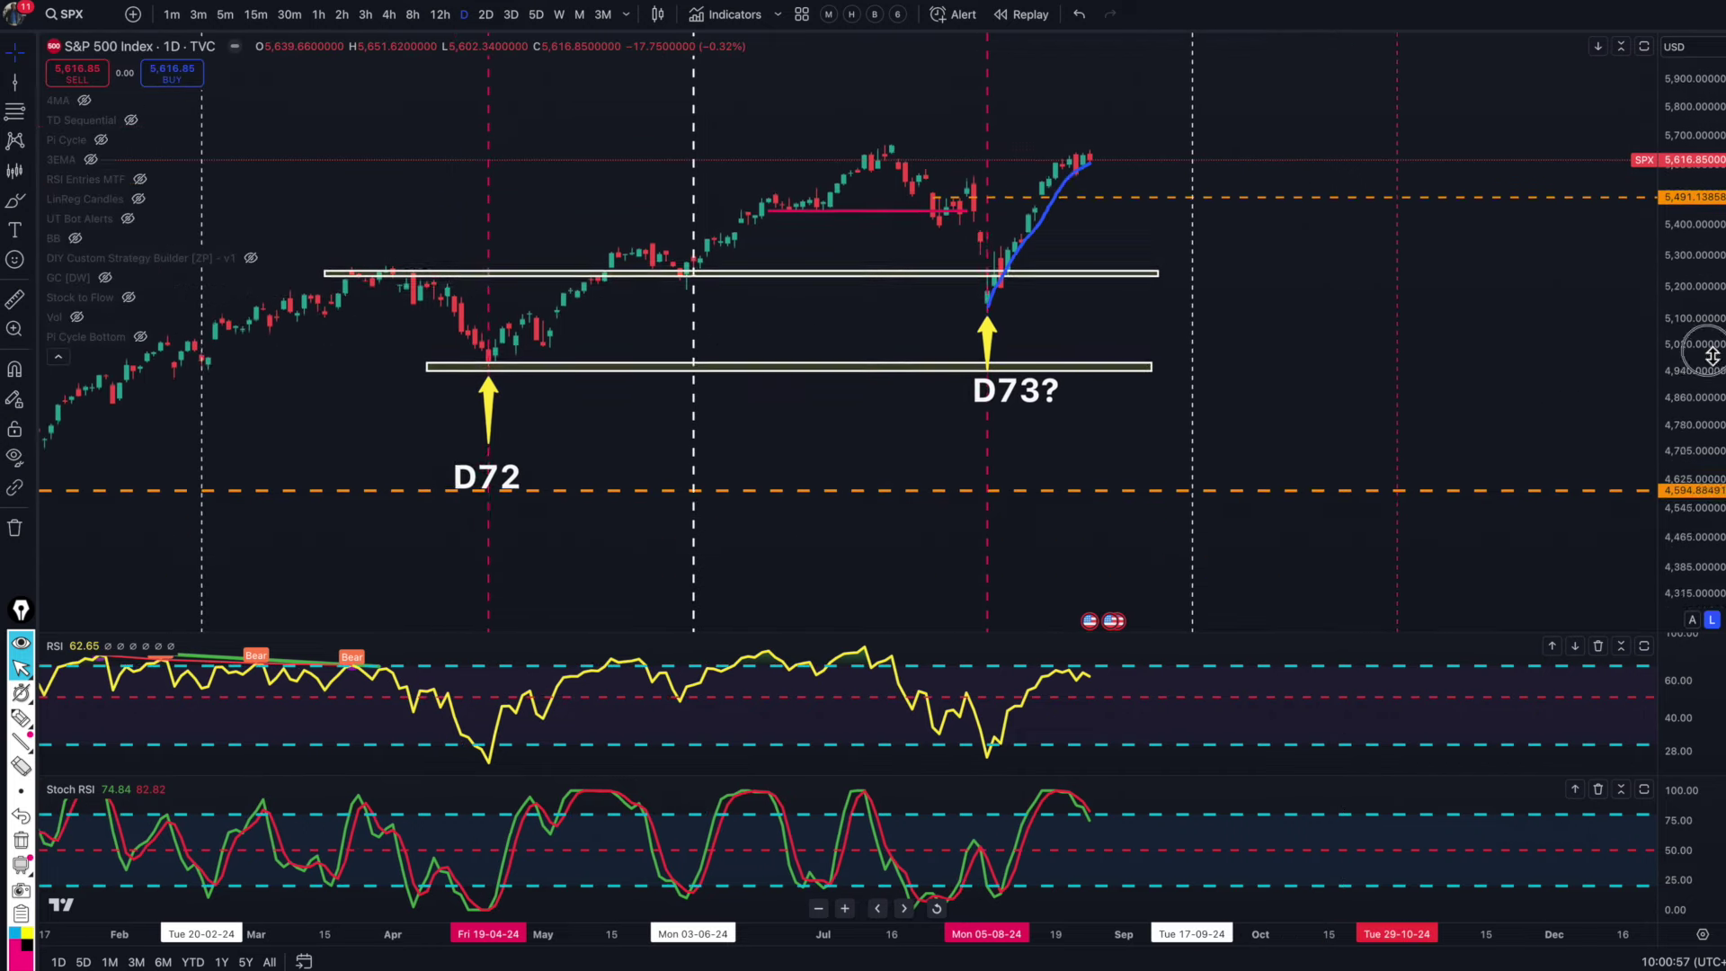
left_click(14, 202)
left_click_drag(1001, 304, 1103, 168)
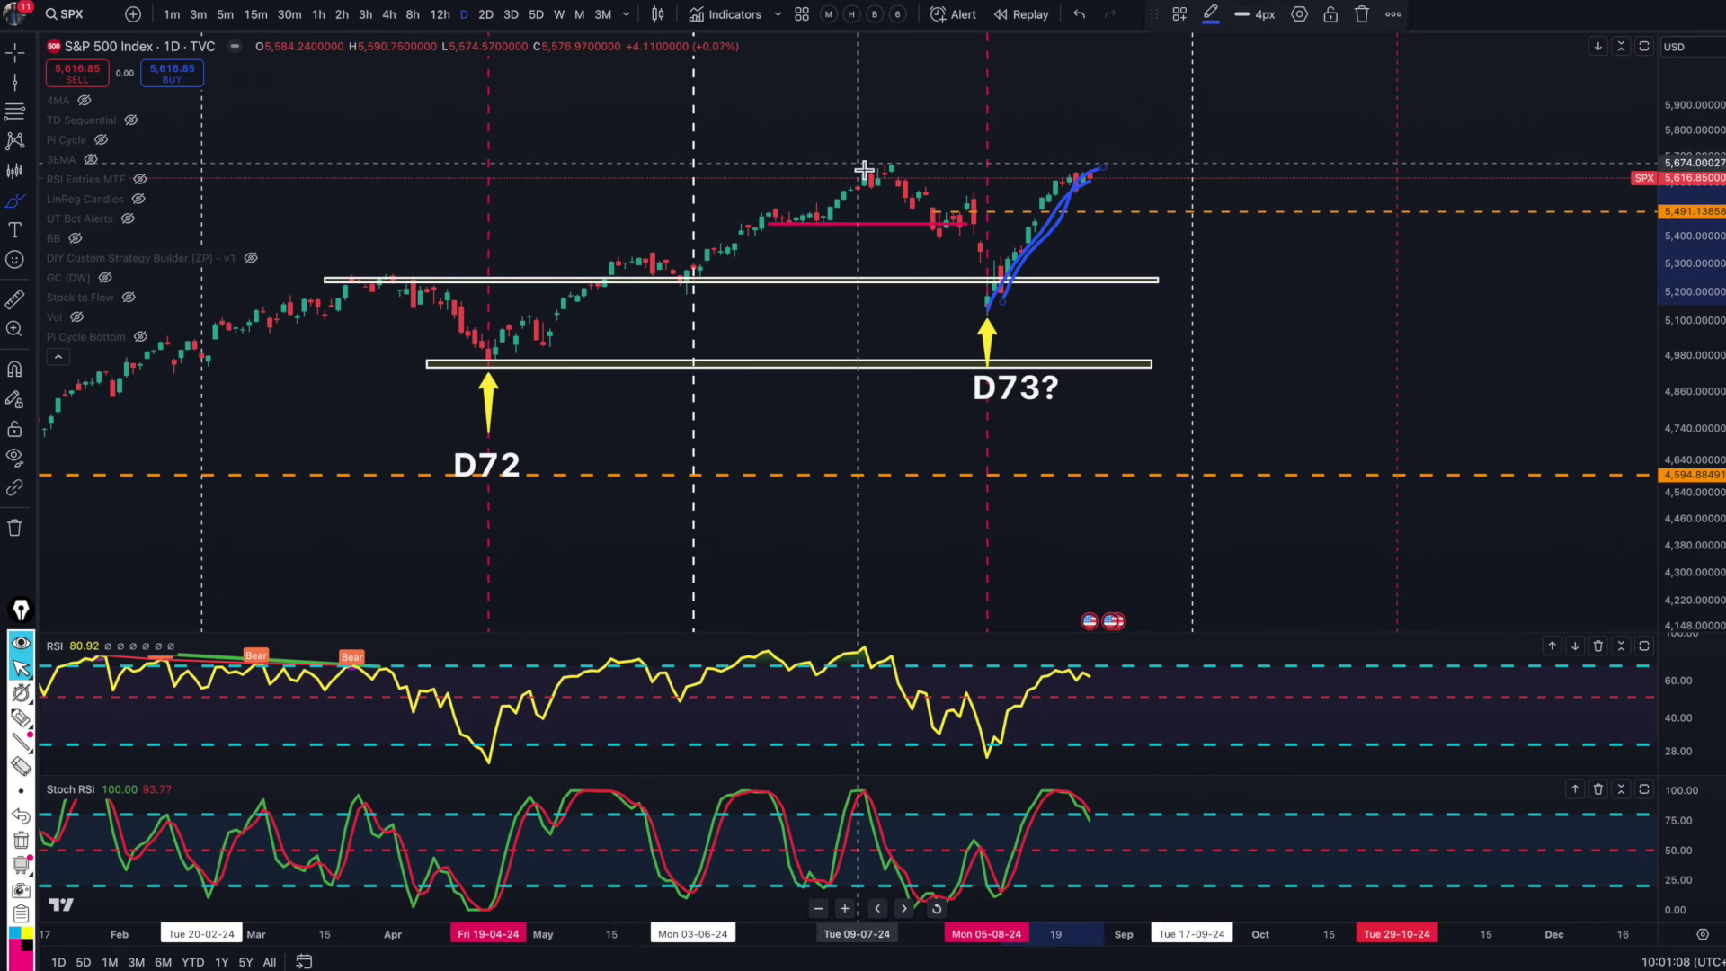
left_click_drag(844, 165, 1179, 169)
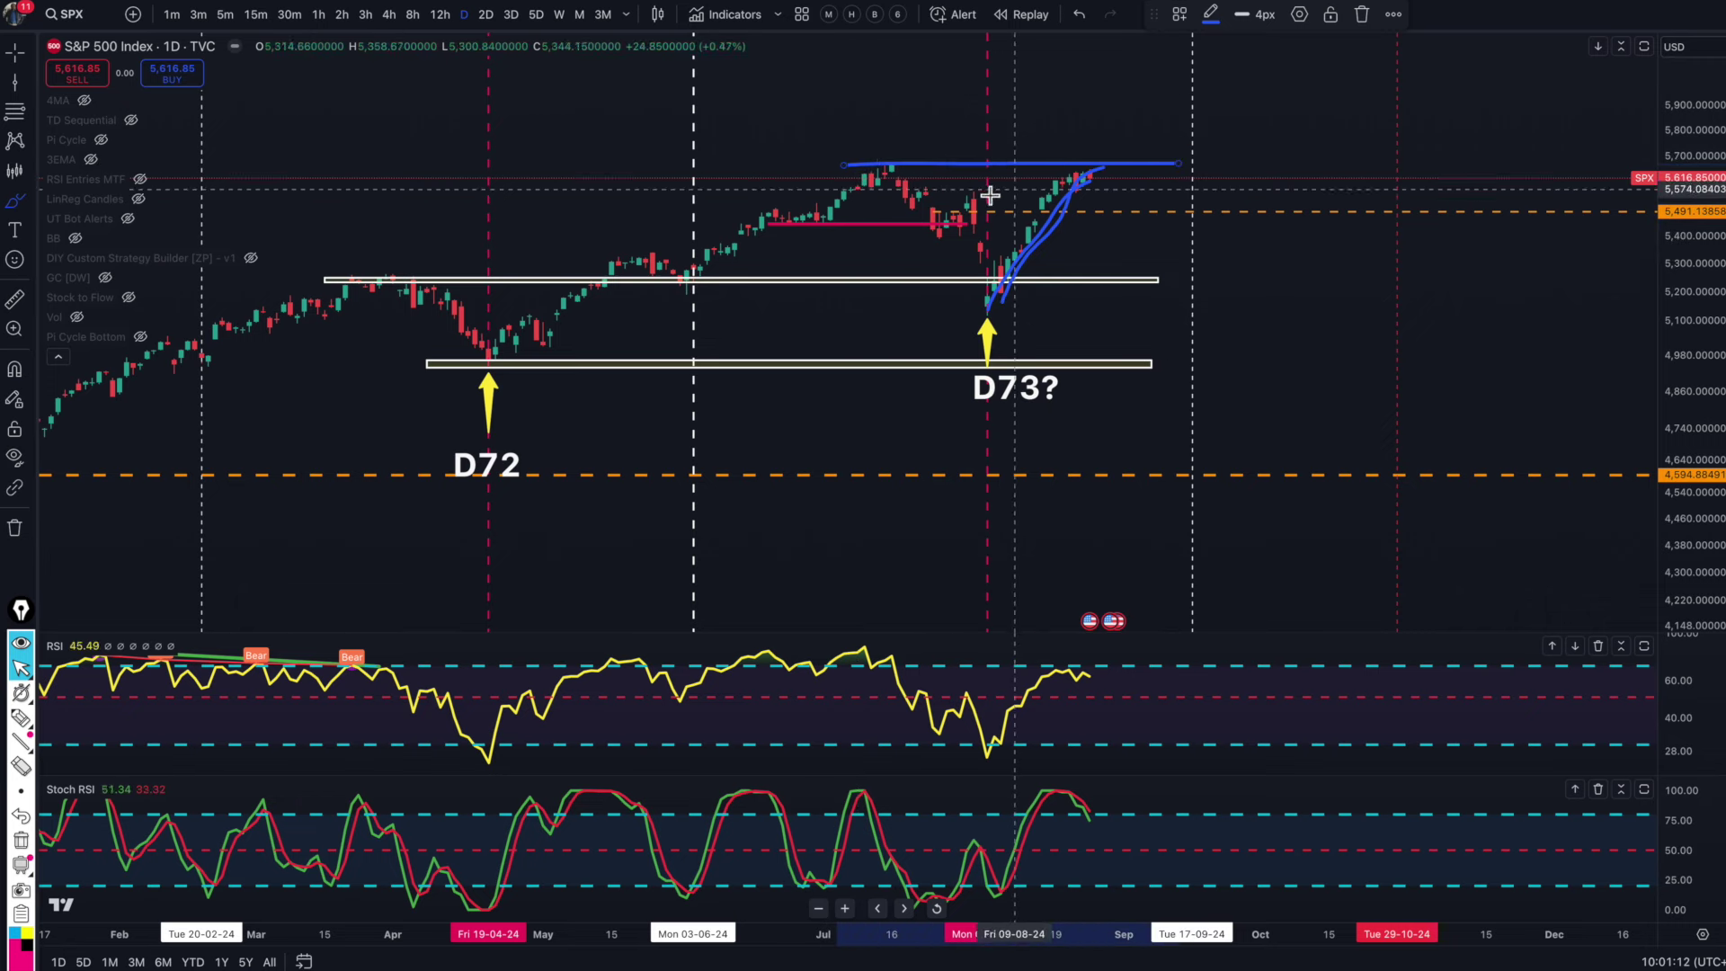
mouse_move(910, 155)
left_mouse_down()
mouse_move(870, 162)
mouse_move(913, 170)
left_mouse_up()
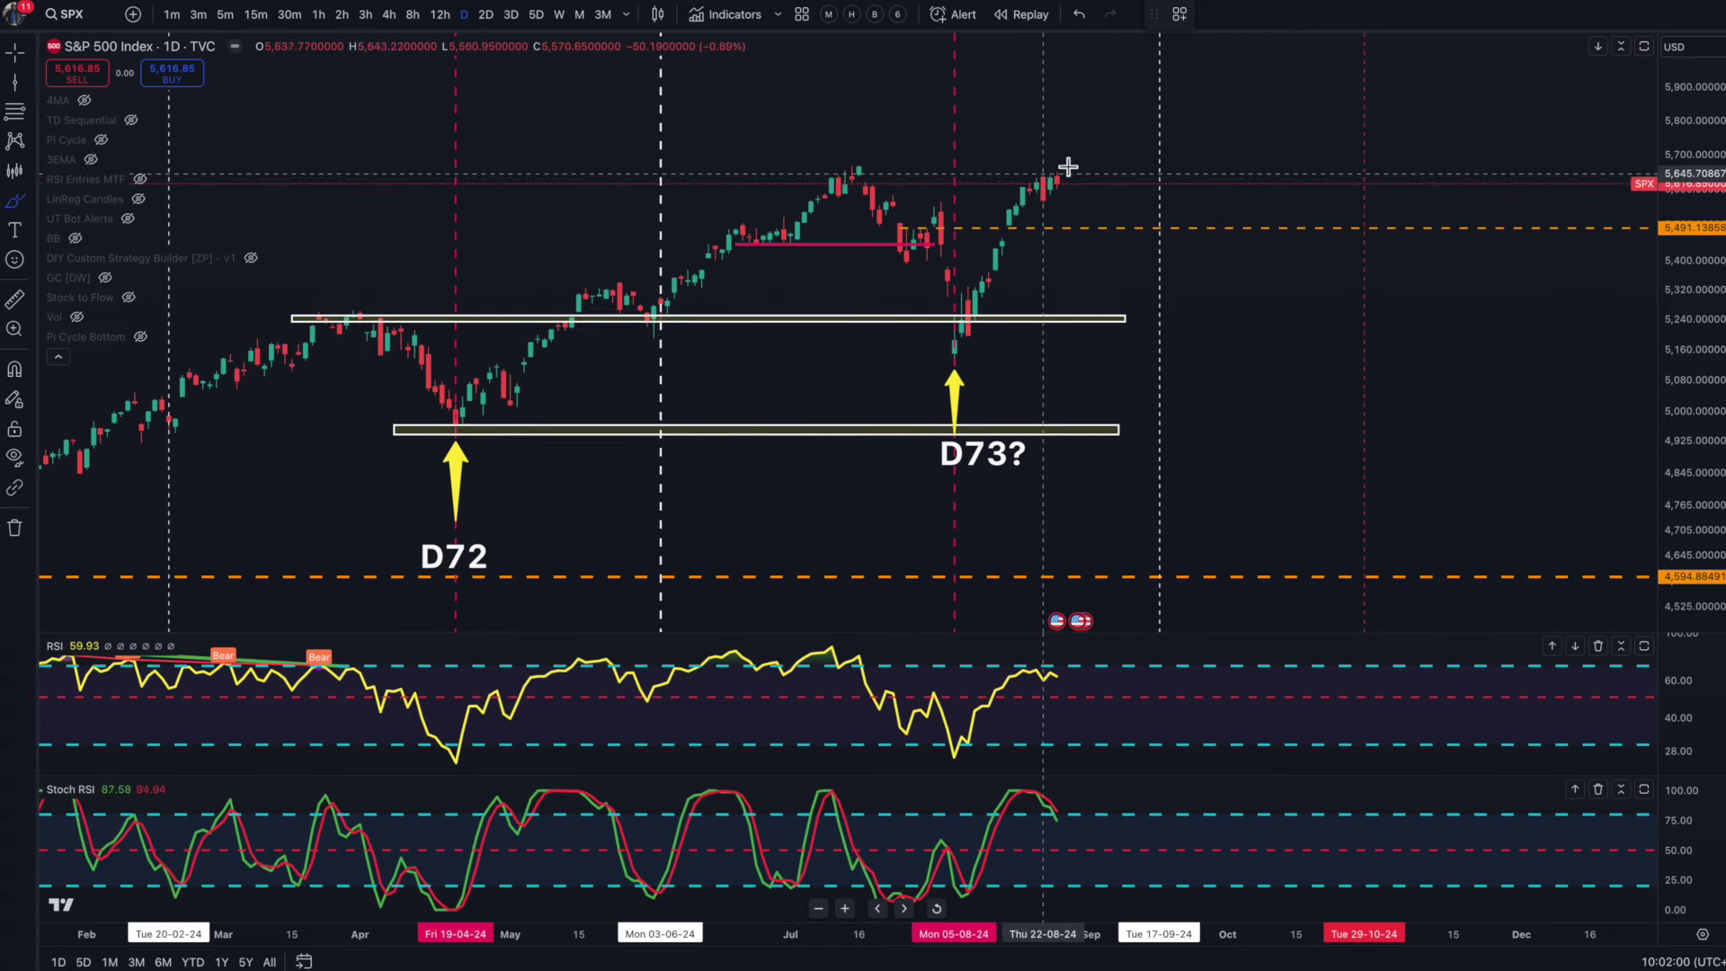
Step: Draw the July high as a level and sketch a breakout, a retest in September and a continued rise through October
left_click_drag(842, 167, 864, 171)
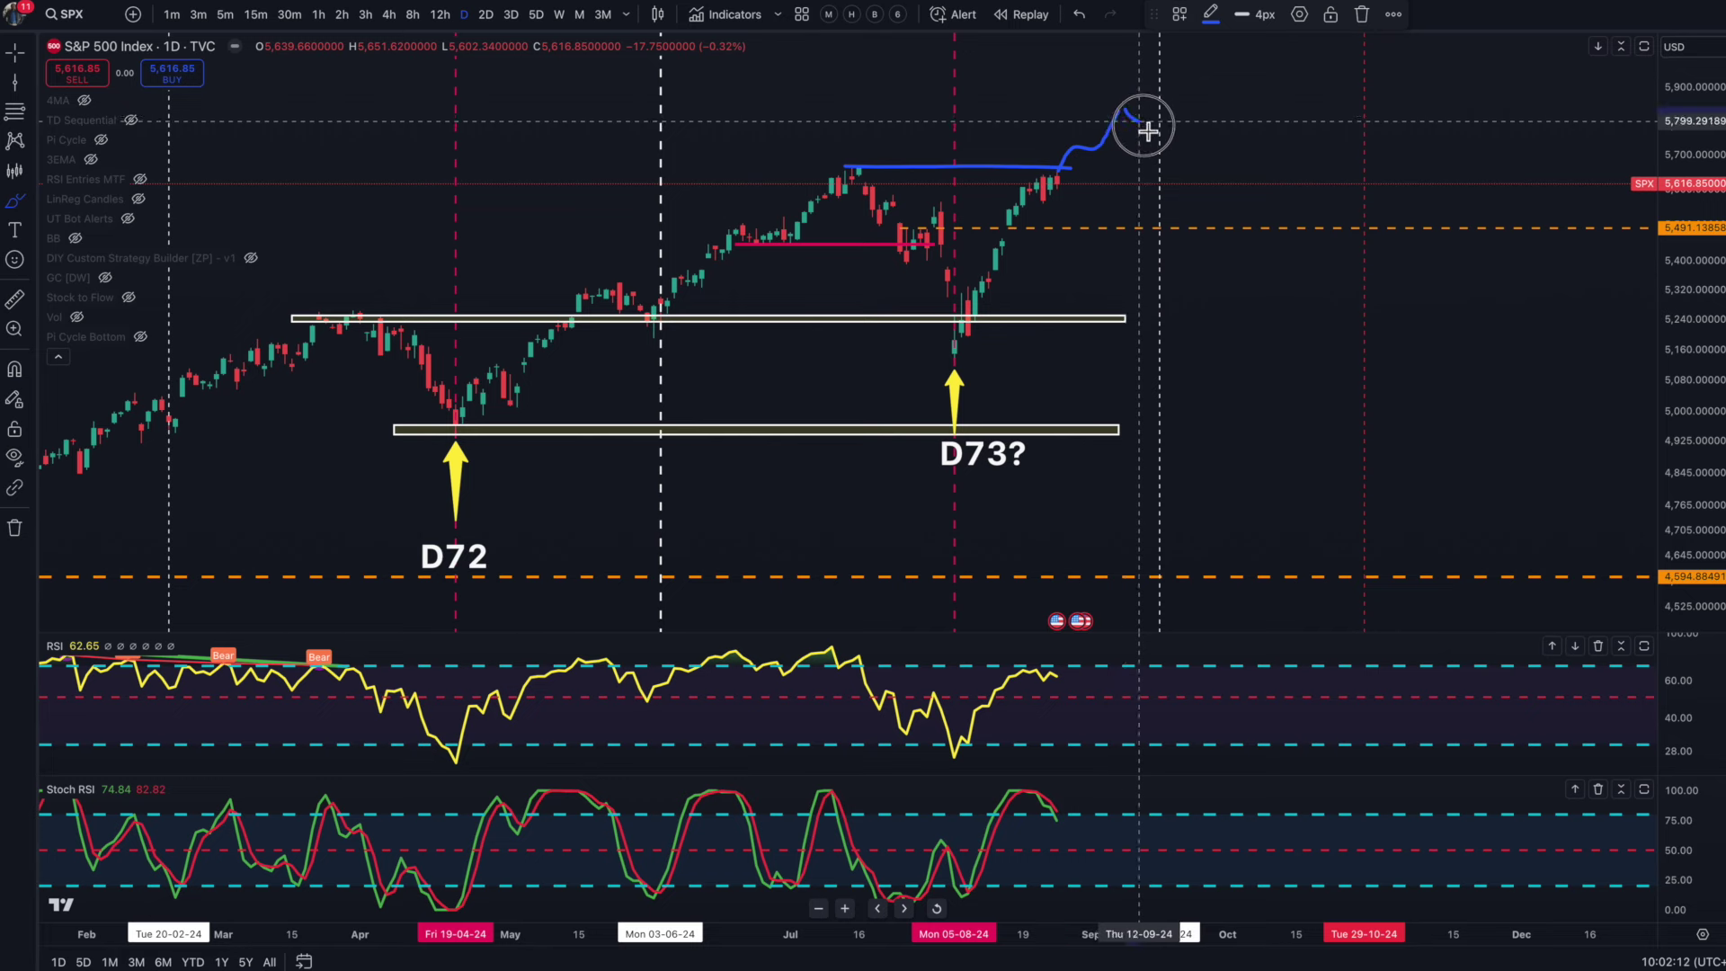
left_click_drag(848, 172, 1039, 175)
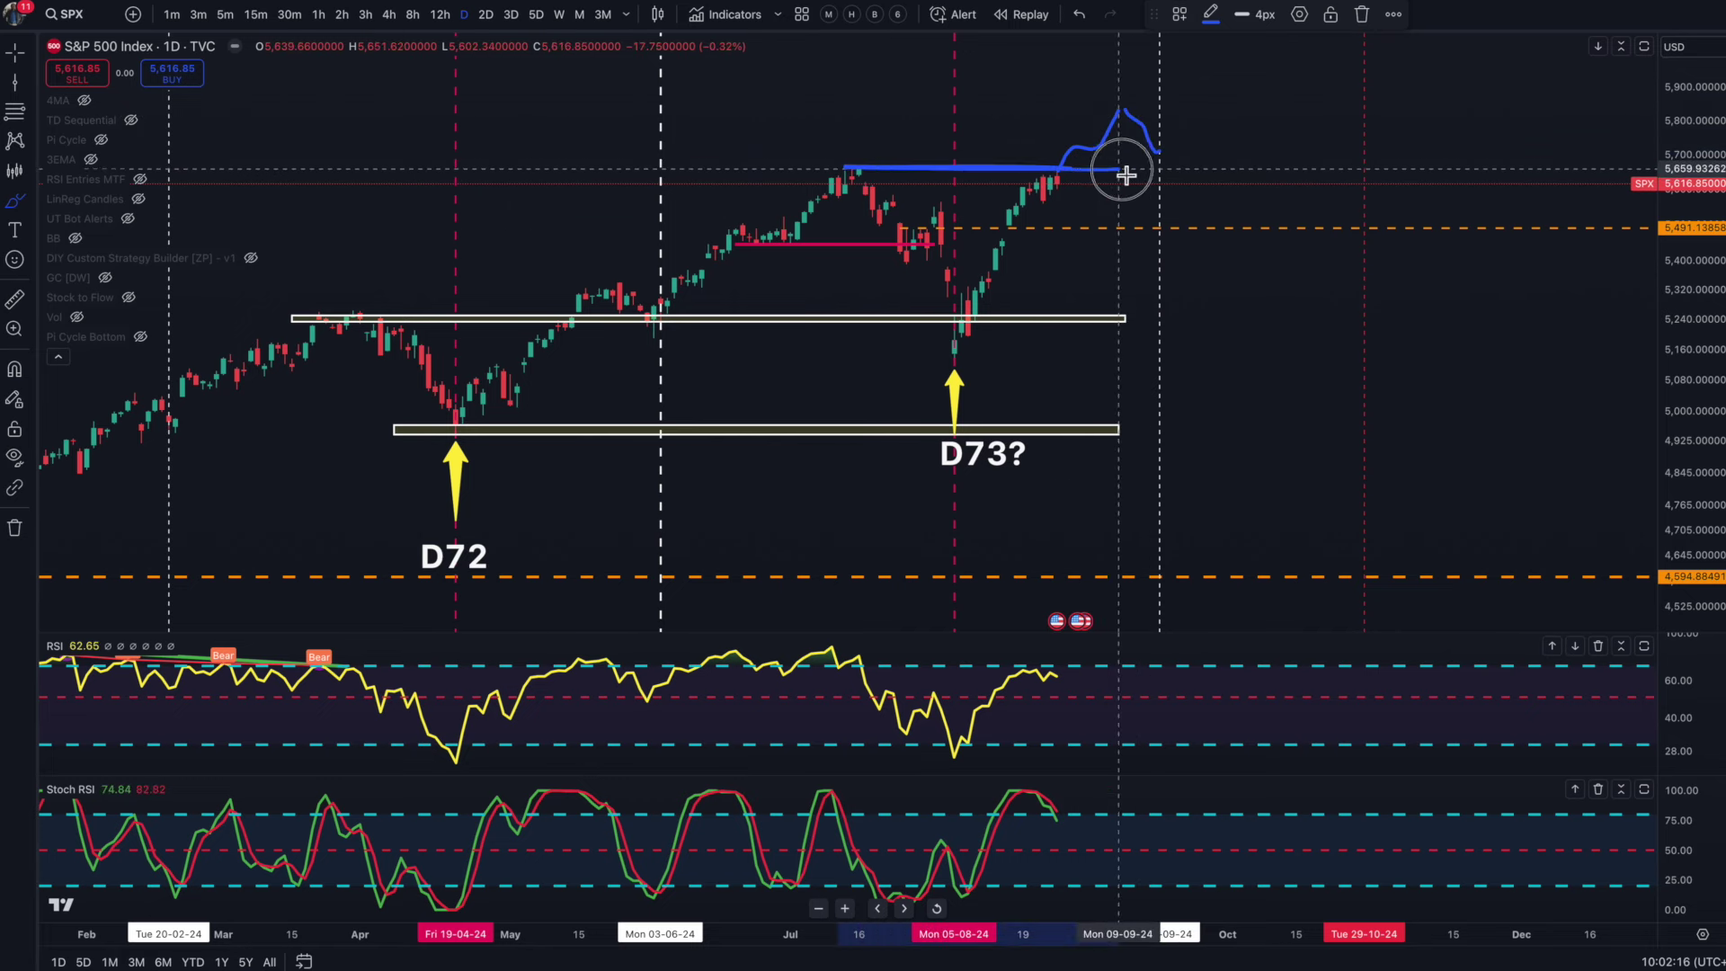
mouse_move(1196, 174)
left_mouse_down()
mouse_move(1230, 170)
mouse_move(1206, 140)
mouse_move(1225, 115)
mouse_move(1331, 46)
left_mouse_up()
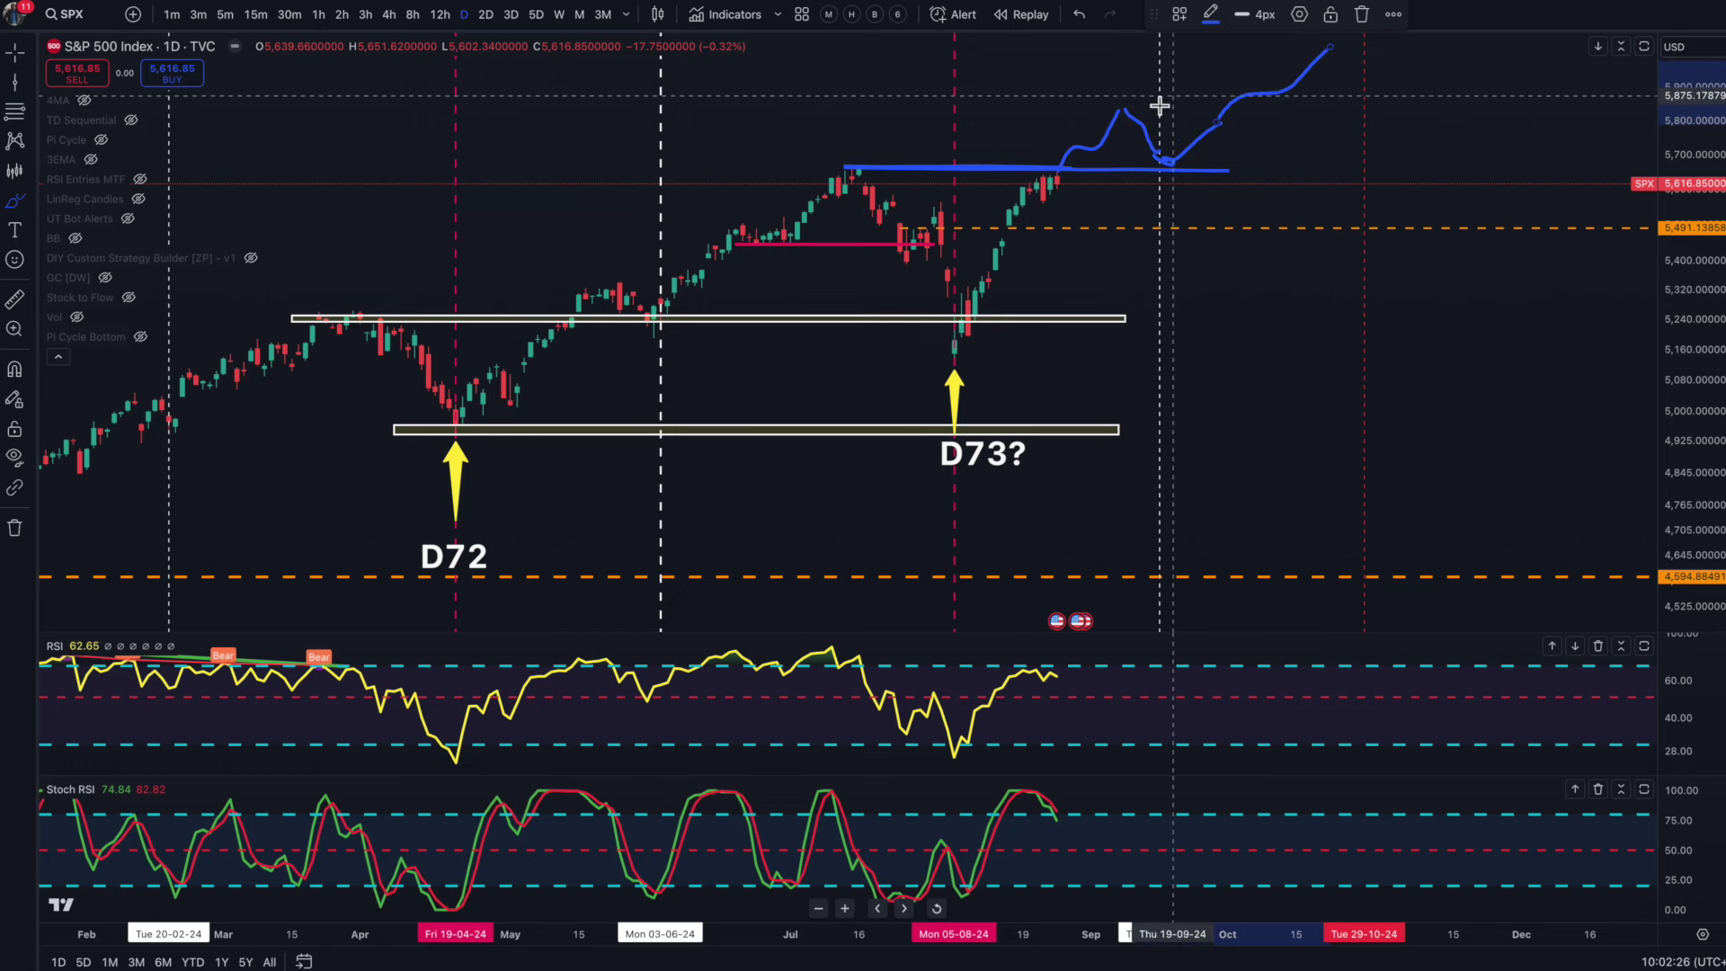
mouse_move(1096, 105)
left_mouse_down()
mouse_move(1294, 106)
mouse_move(1218, 89)
mouse_move(1233, 111)
mouse_move(1256, 104)
mouse_move(1246, 90)
left_mouse_up()
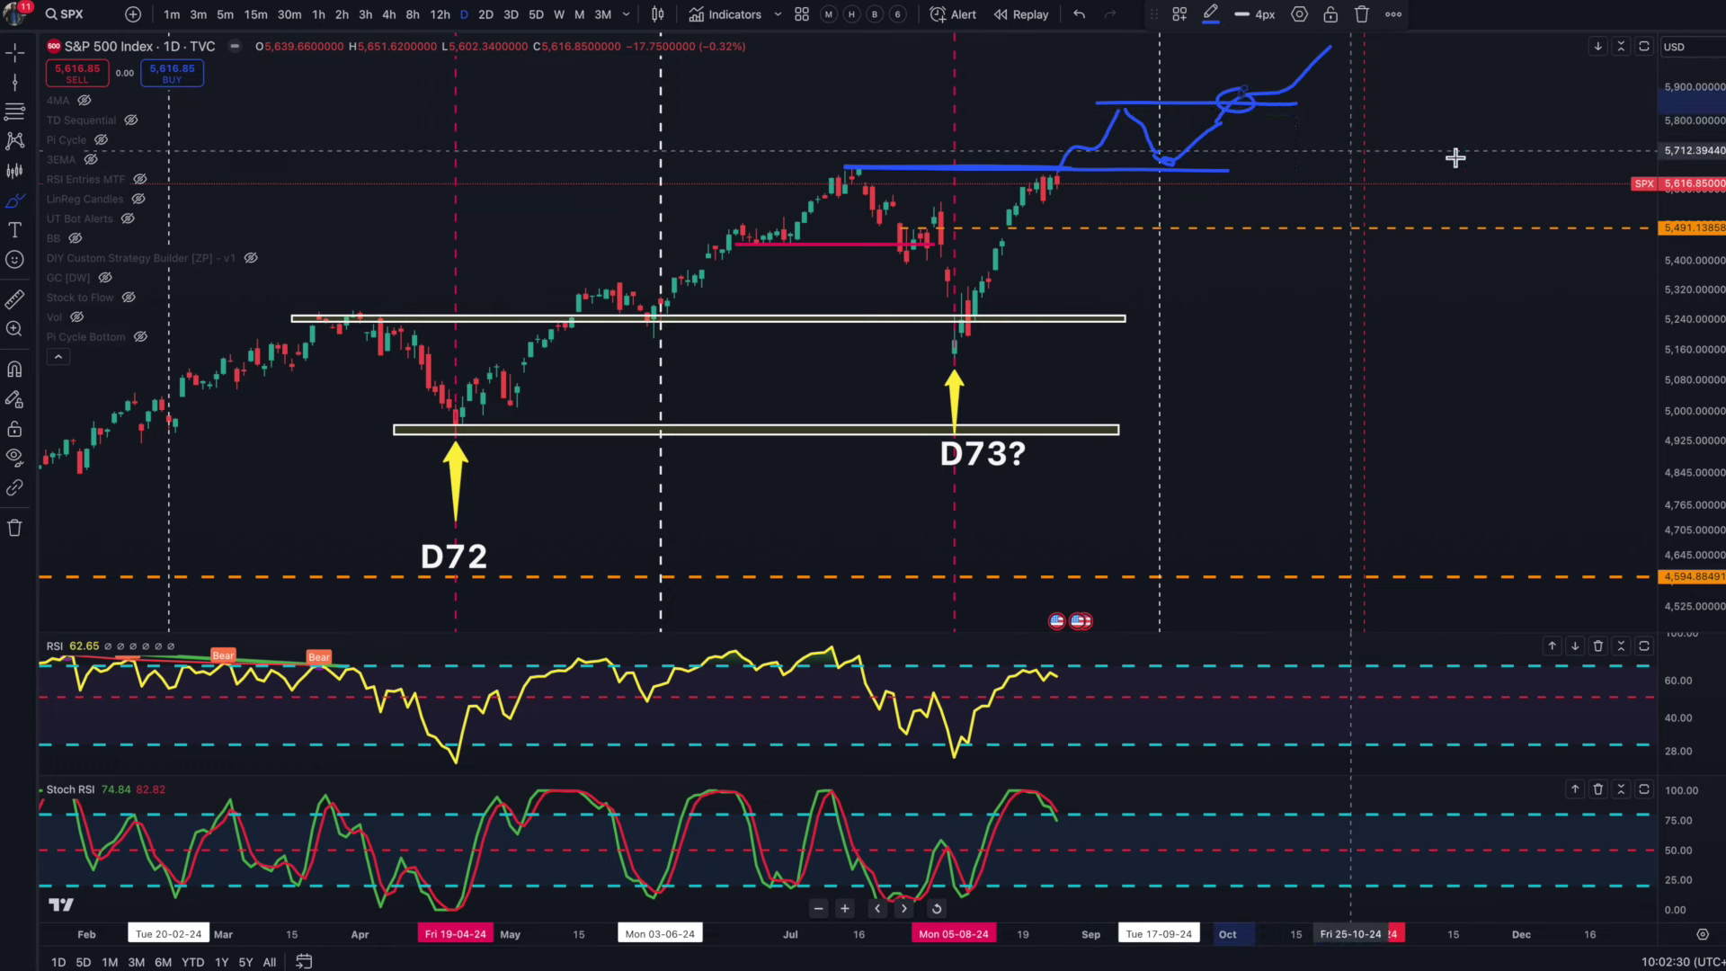
Step: Trace the advance from the August low to the projected October high, and undo all the sketched levels and paths
left_click_drag(931, 375, 1330, 69)
key("ctrl+z")
key("ctrl+z")
key("ctrl+z")
key("ctrl+z")
key("ctrl+z")
key("ctrl+z")
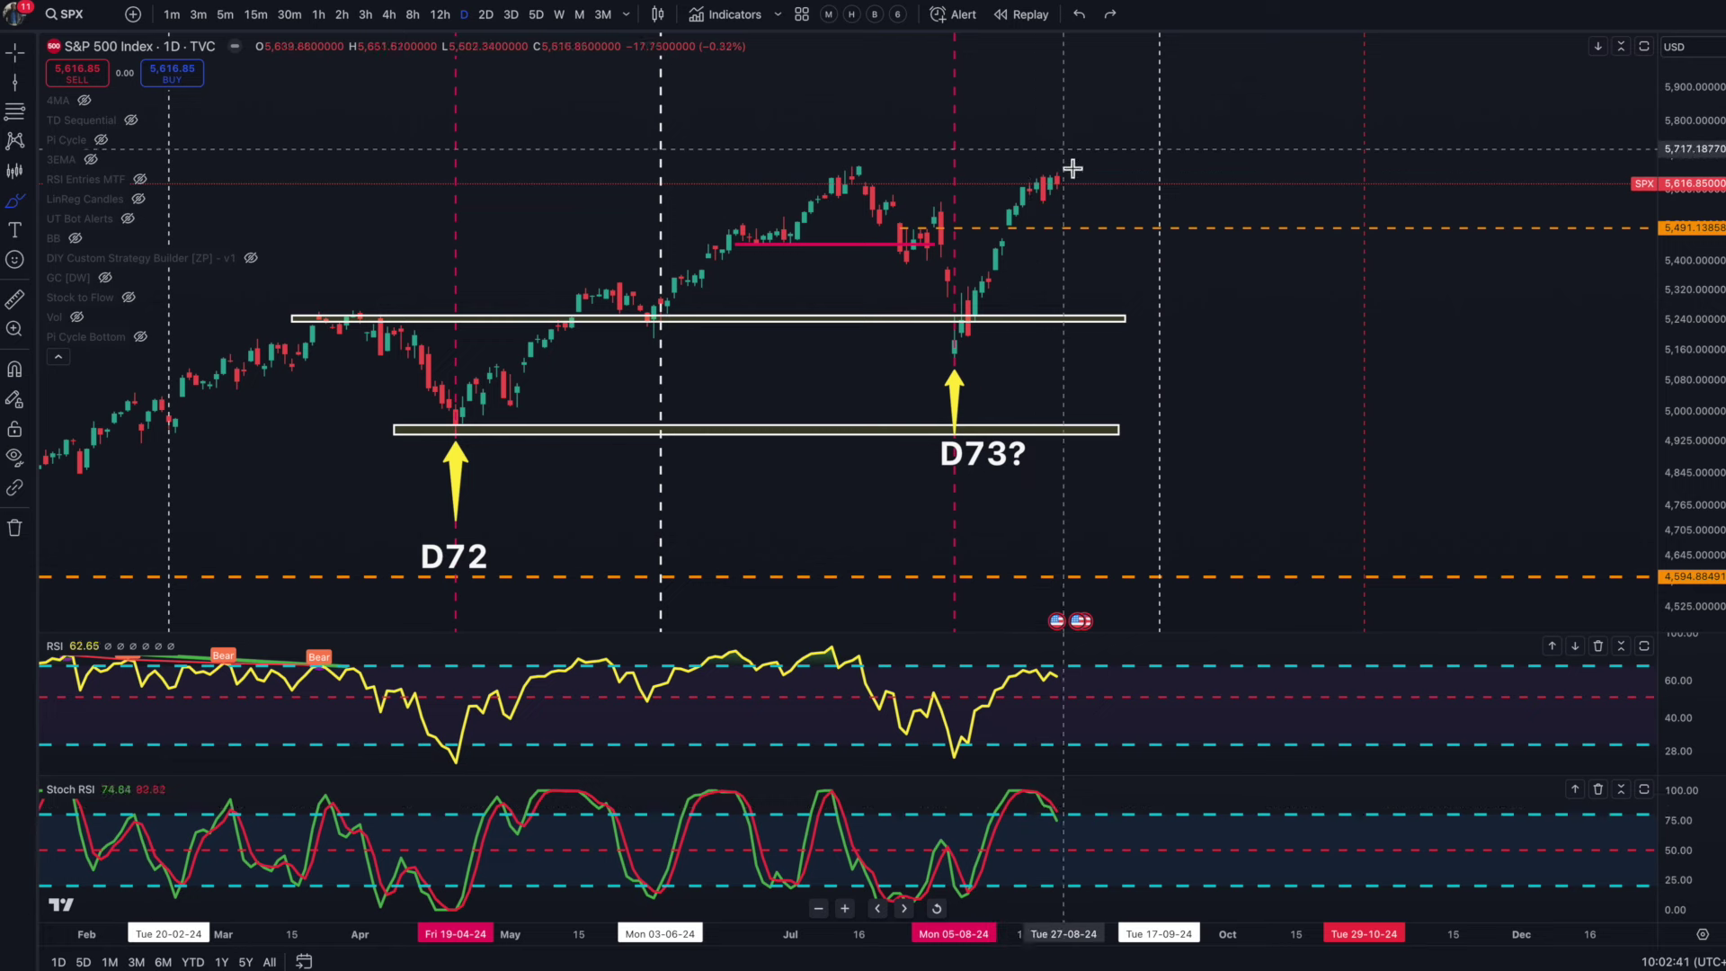
Step: Mark the July high and sketch a rejection from the current price down to the 5,240 zone around mid-September
left_click_drag(872, 153, 869, 151)
mouse_move(1036, 164)
left_mouse_down()
mouse_move(1163, 278)
mouse_move(1174, 319)
left_mouse_up()
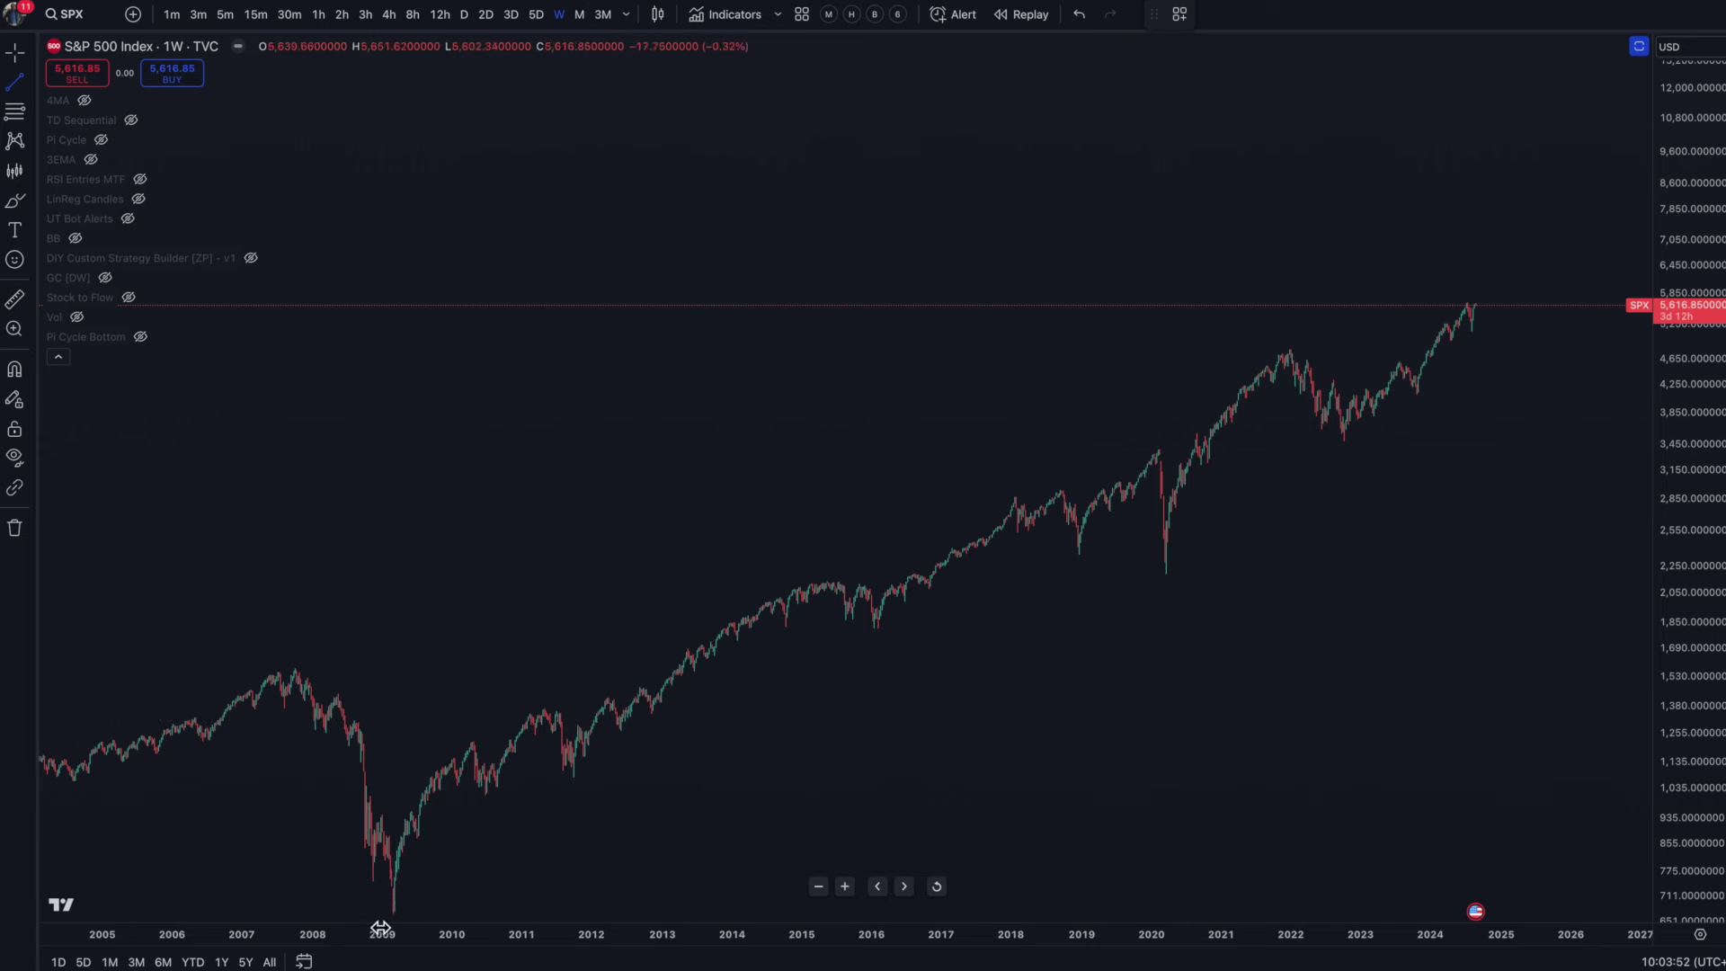
Step: On the weekly S&P 500 chart, trace the 2008 decline and draw a trend line from the March 2009 low to March 2026
left_click_drag(300, 680, 374, 896)
key("alt+t")
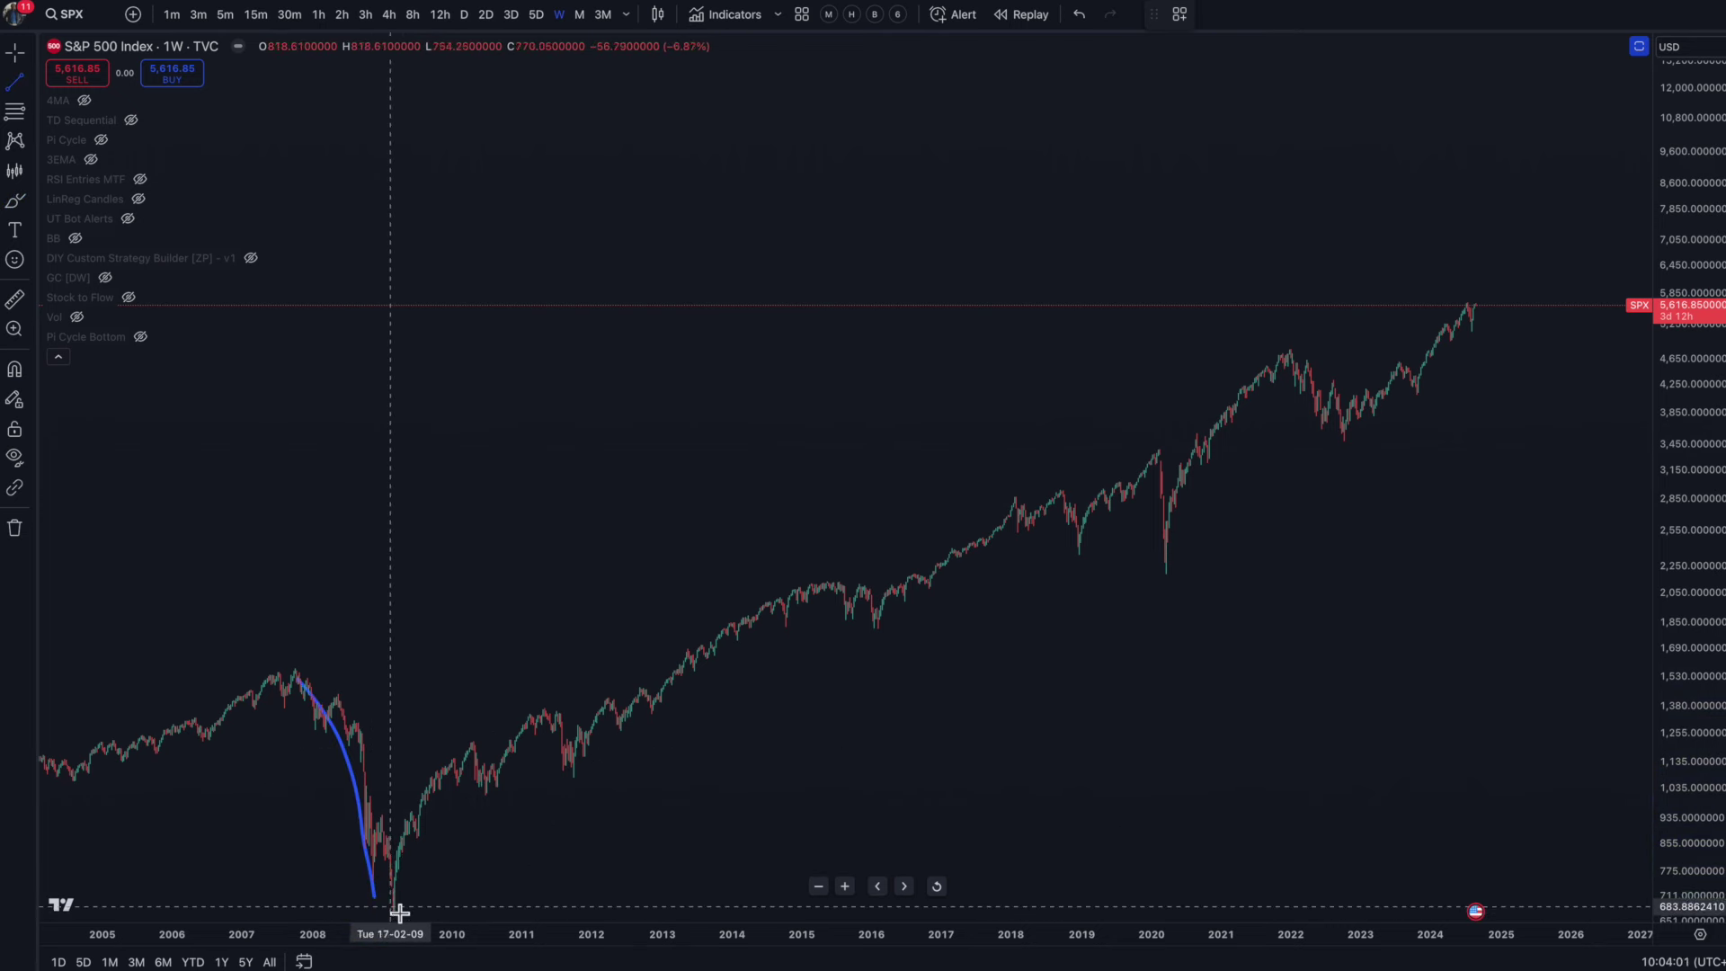
left_click(398, 910)
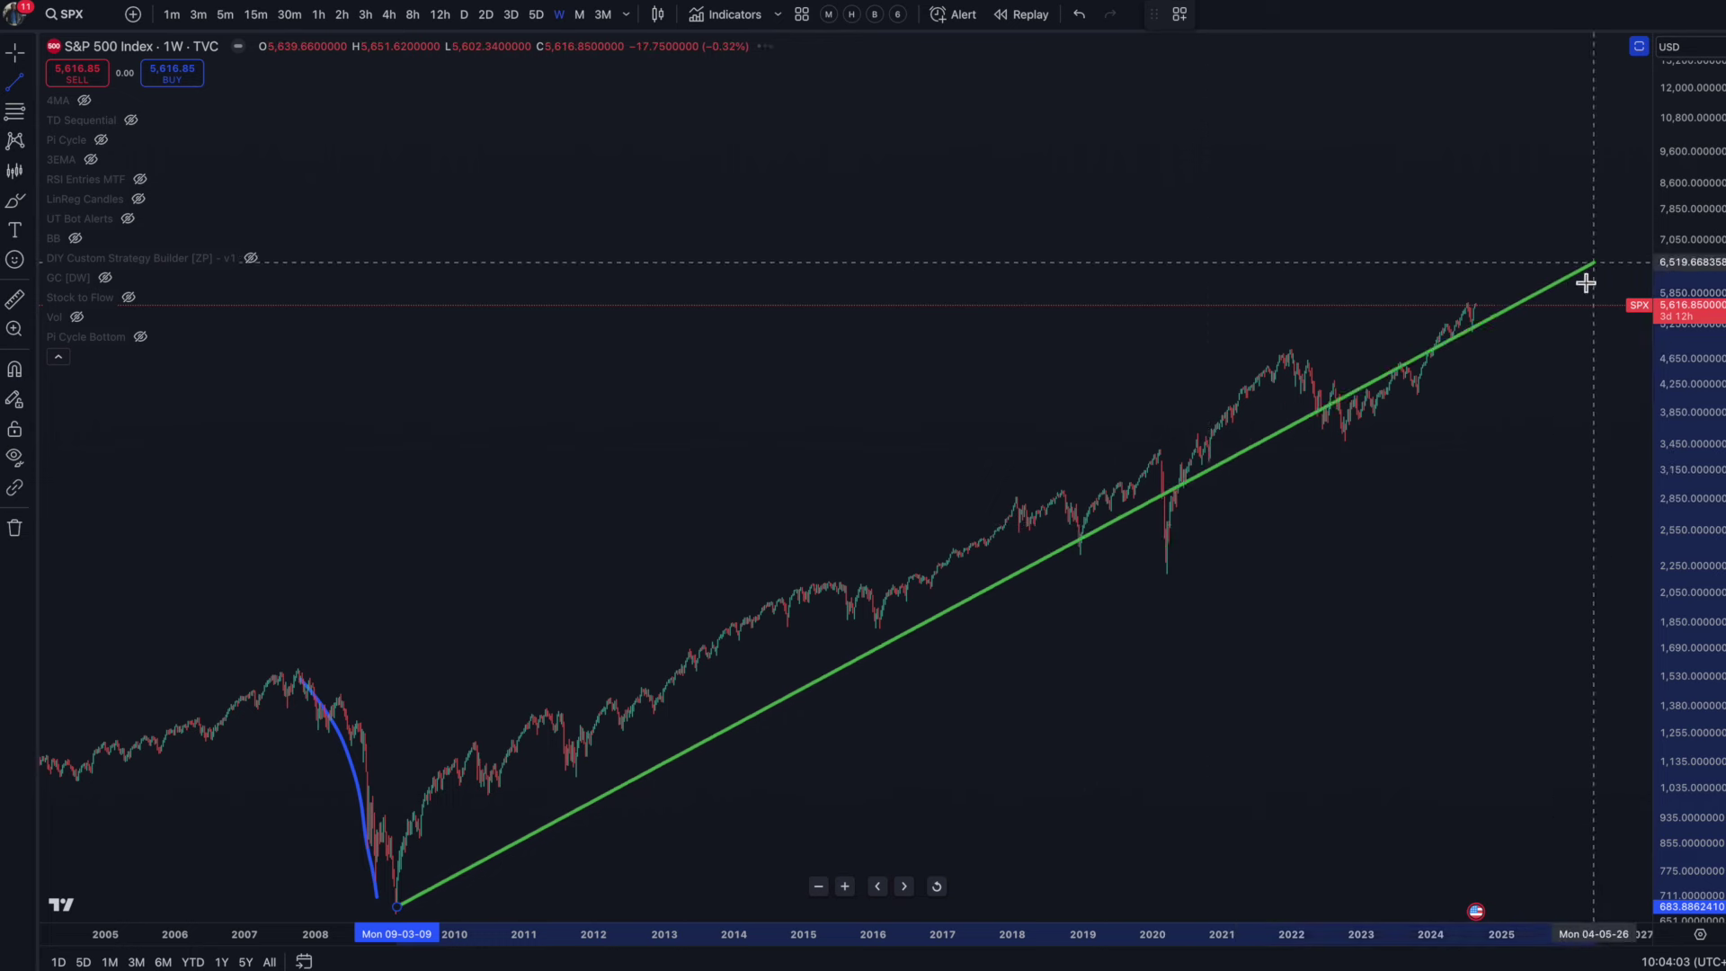
left_click(1588, 253)
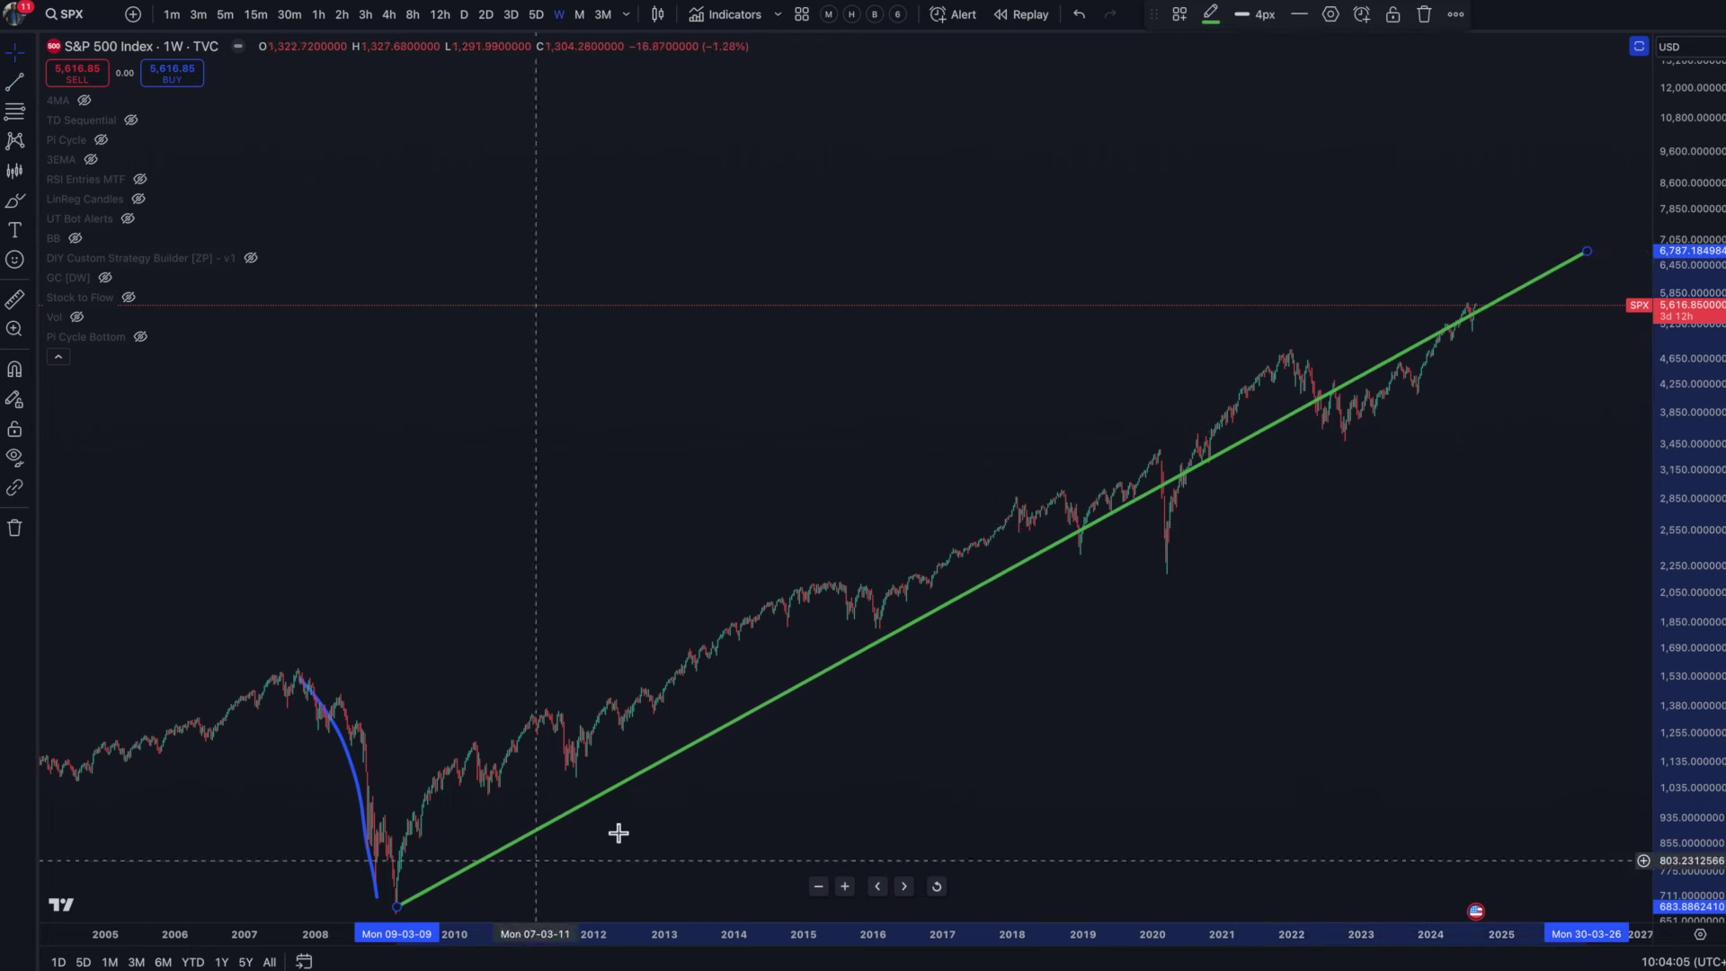
Step: Sketch a brush stroke from the 2020 low area out to 2026 beside the long-term trend line
scroll(612, 782, "up", 1)
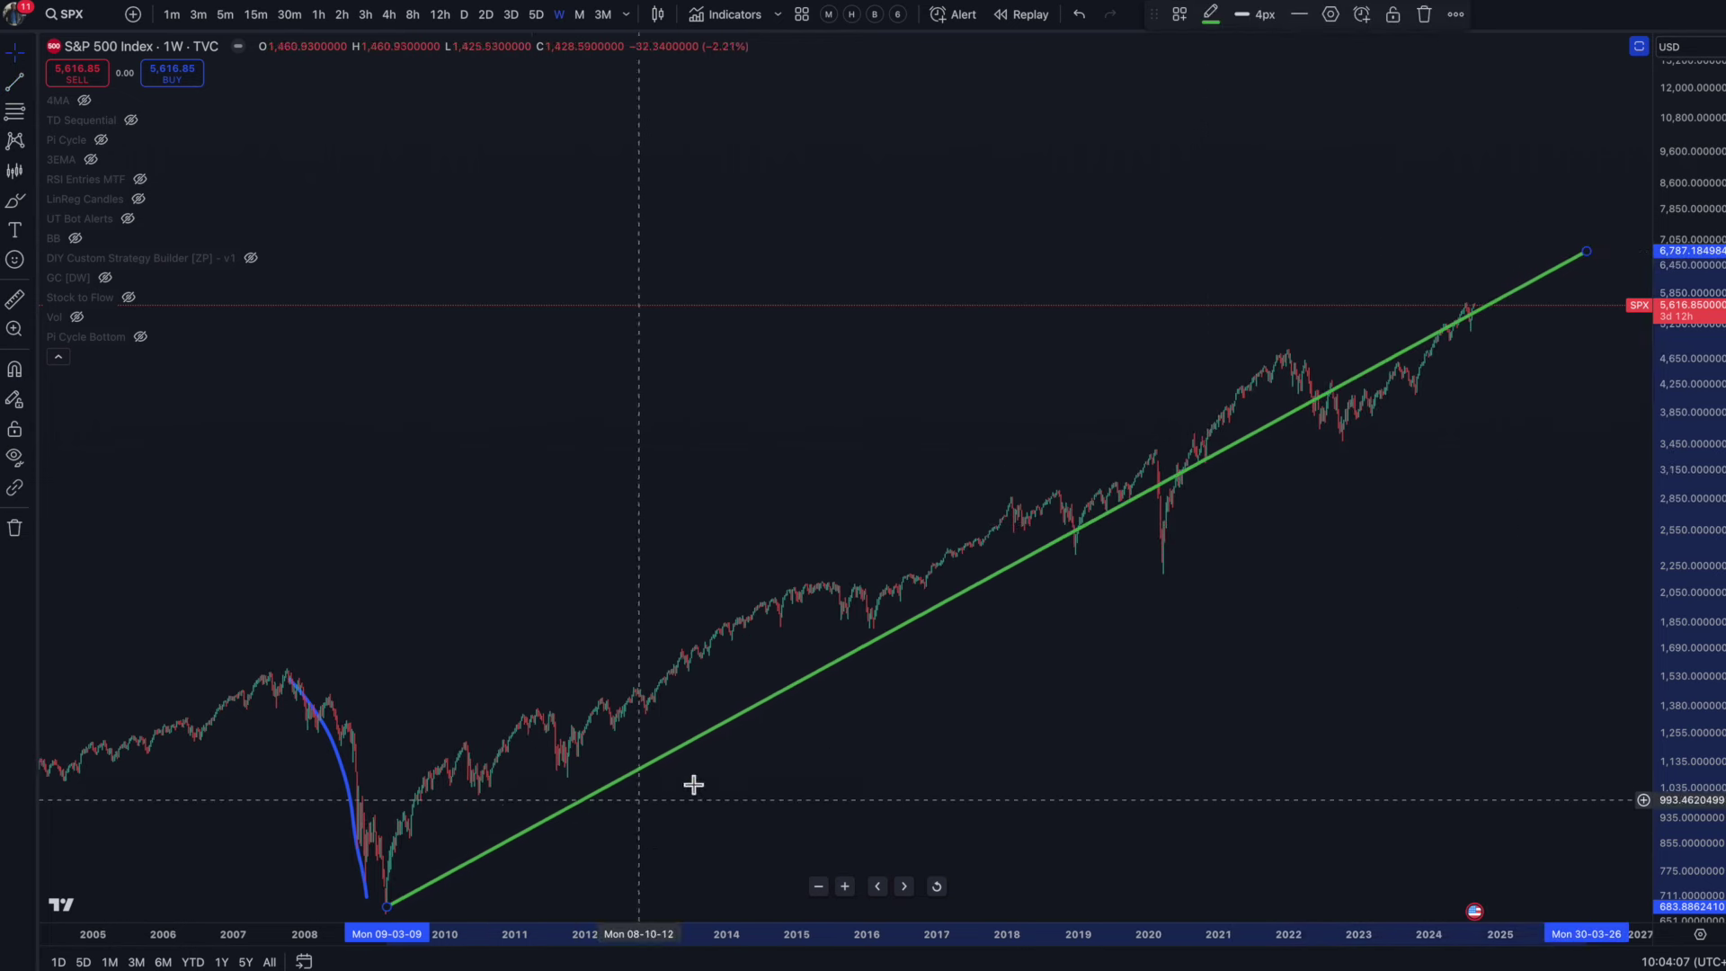
left_click(14, 200)
mouse_move(1180, 544)
left_mouse_down()
mouse_move(1148, 582)
mouse_move(1196, 579)
mouse_move(1171, 548)
mouse_move(1150, 552)
mouse_move(1222, 424)
mouse_move(1305, 370)
mouse_move(1391, 382)
mouse_move(1465, 355)
mouse_move(1478, 307)
mouse_move(1578, 426)
mouse_move(1583, 476)
left_mouse_up()
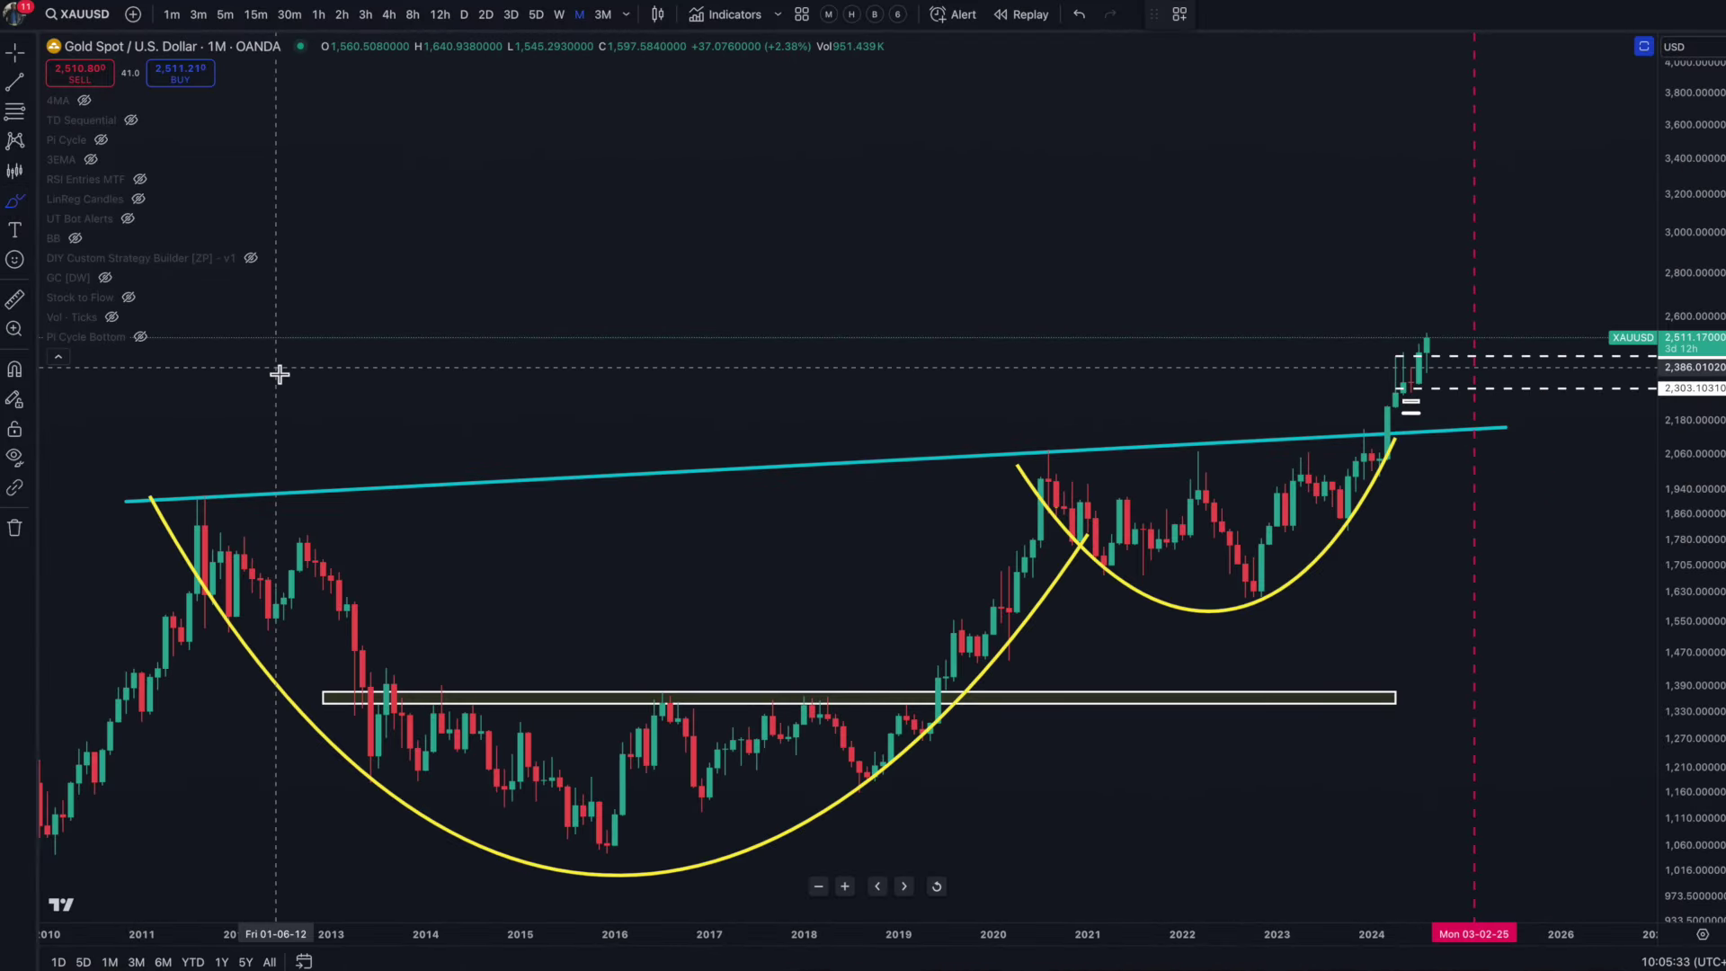
Step: On the monthly gold chart, outline the latest breakout candles and trace the rally from the circled late-2022 low
mouse_move(1437, 327)
left_mouse_down()
mouse_move(1415, 335)
mouse_move(1430, 380)
mouse_move(1449, 376)
mouse_move(1449, 329)
left_mouse_up()
mouse_move(1262, 572)
left_mouse_down()
mouse_move(1233, 580)
mouse_move(1261, 619)
mouse_move(1284, 592)
mouse_move(1252, 577)
mouse_move(1271, 491)
mouse_move(1313, 472)
mouse_move(1346, 510)
mouse_move(1435, 347)
left_mouse_up()
scroll(1005, 524, "up", 1)
Step: Circle gold's 2011, 2020 and 2022 highs along the cyan resistance line
left_click_drag(181, 494, 214, 490)
left_click_drag(1030, 434, 1039, 435)
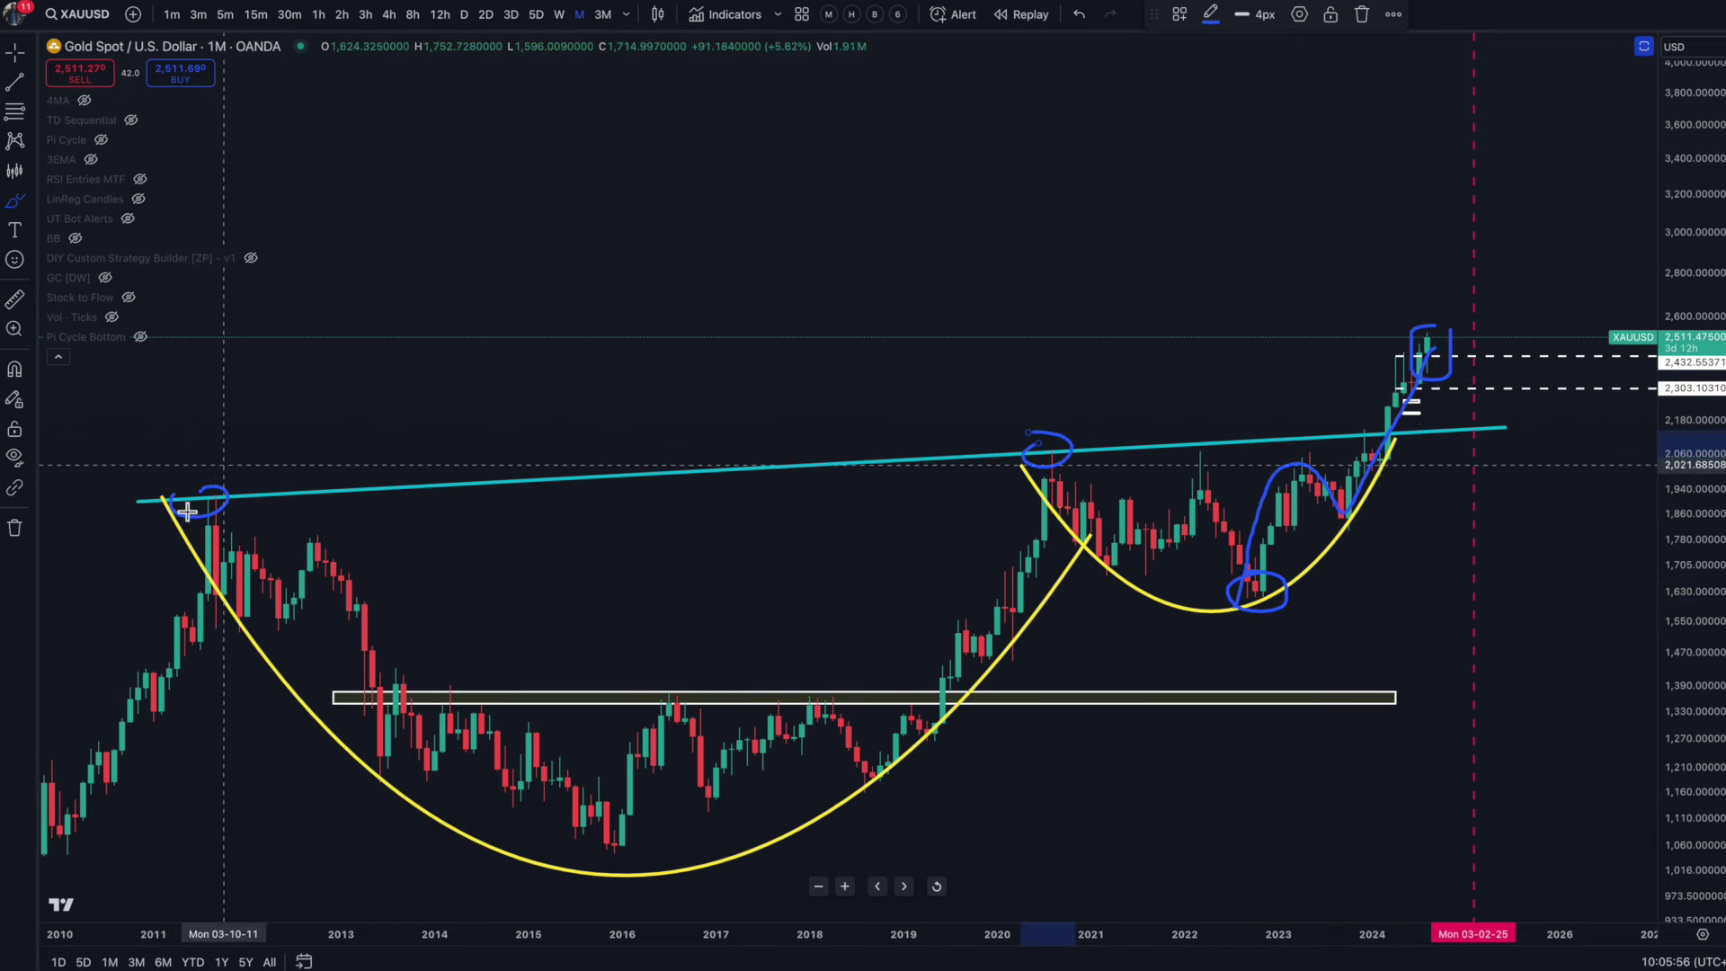
mouse_move(1185, 439)
left_mouse_down()
mouse_move(1206, 472)
mouse_move(1186, 437)
left_mouse_up()
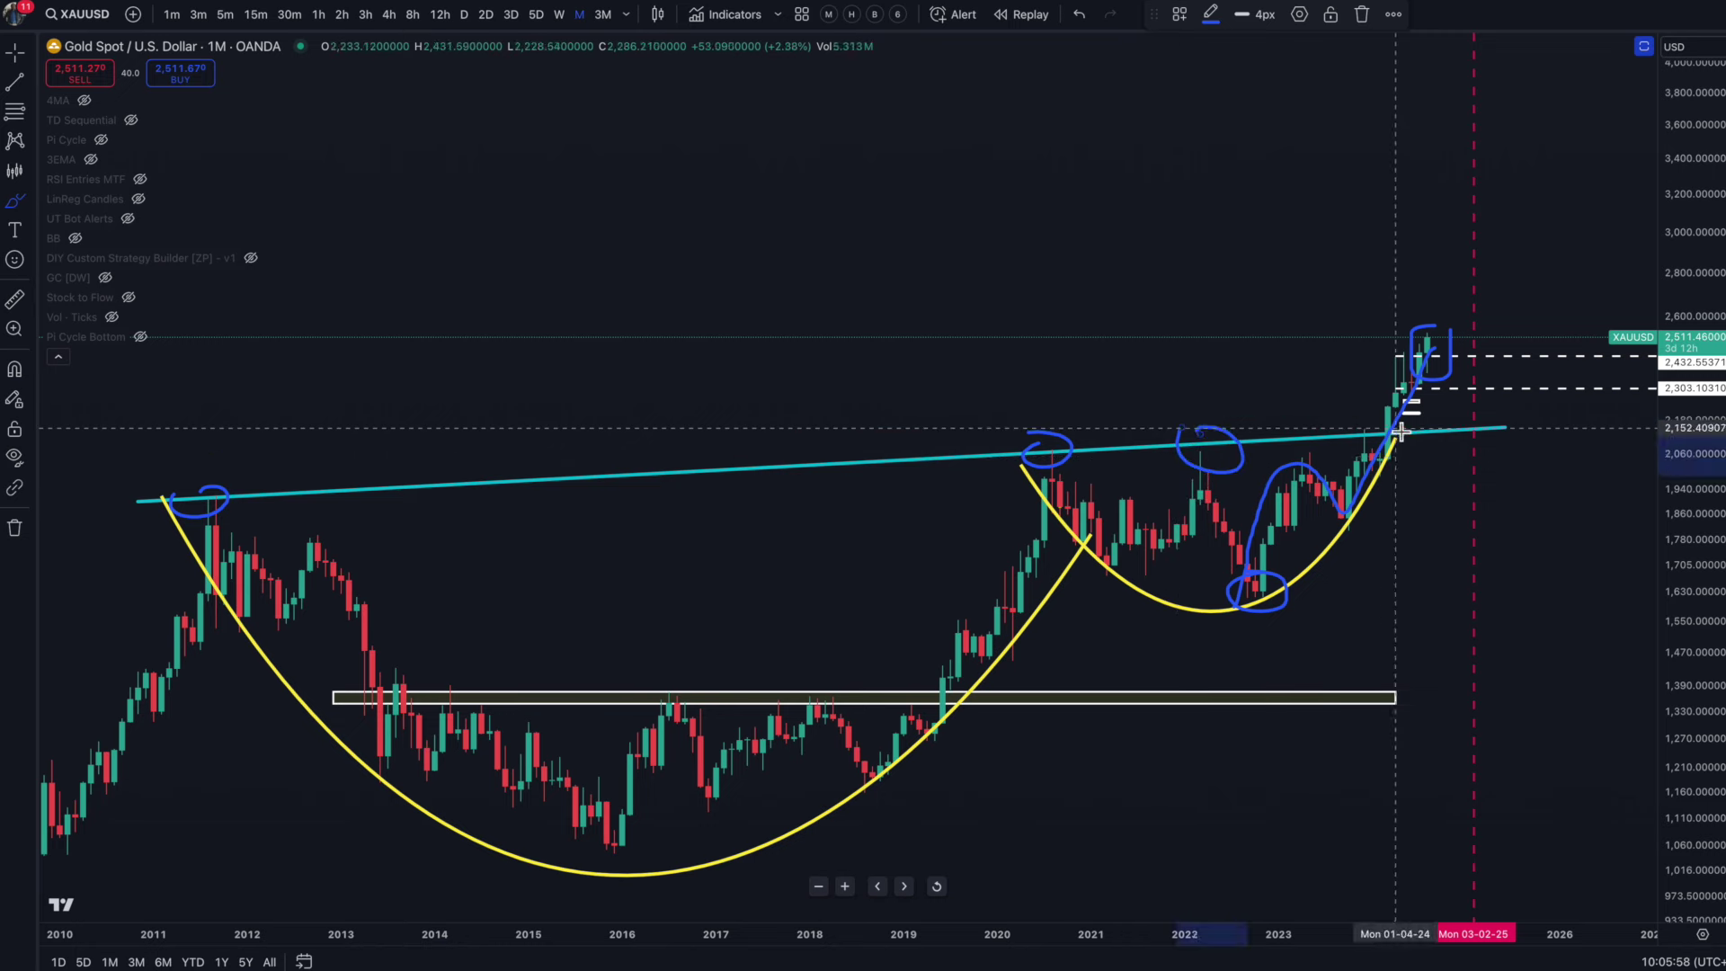
Step: Trace gold's monthly breakout above the cyan line, and mark the weekly range boundaries along the dashed 2,432 and 2,303 levels
left_click_drag(1371, 448, 1431, 360)
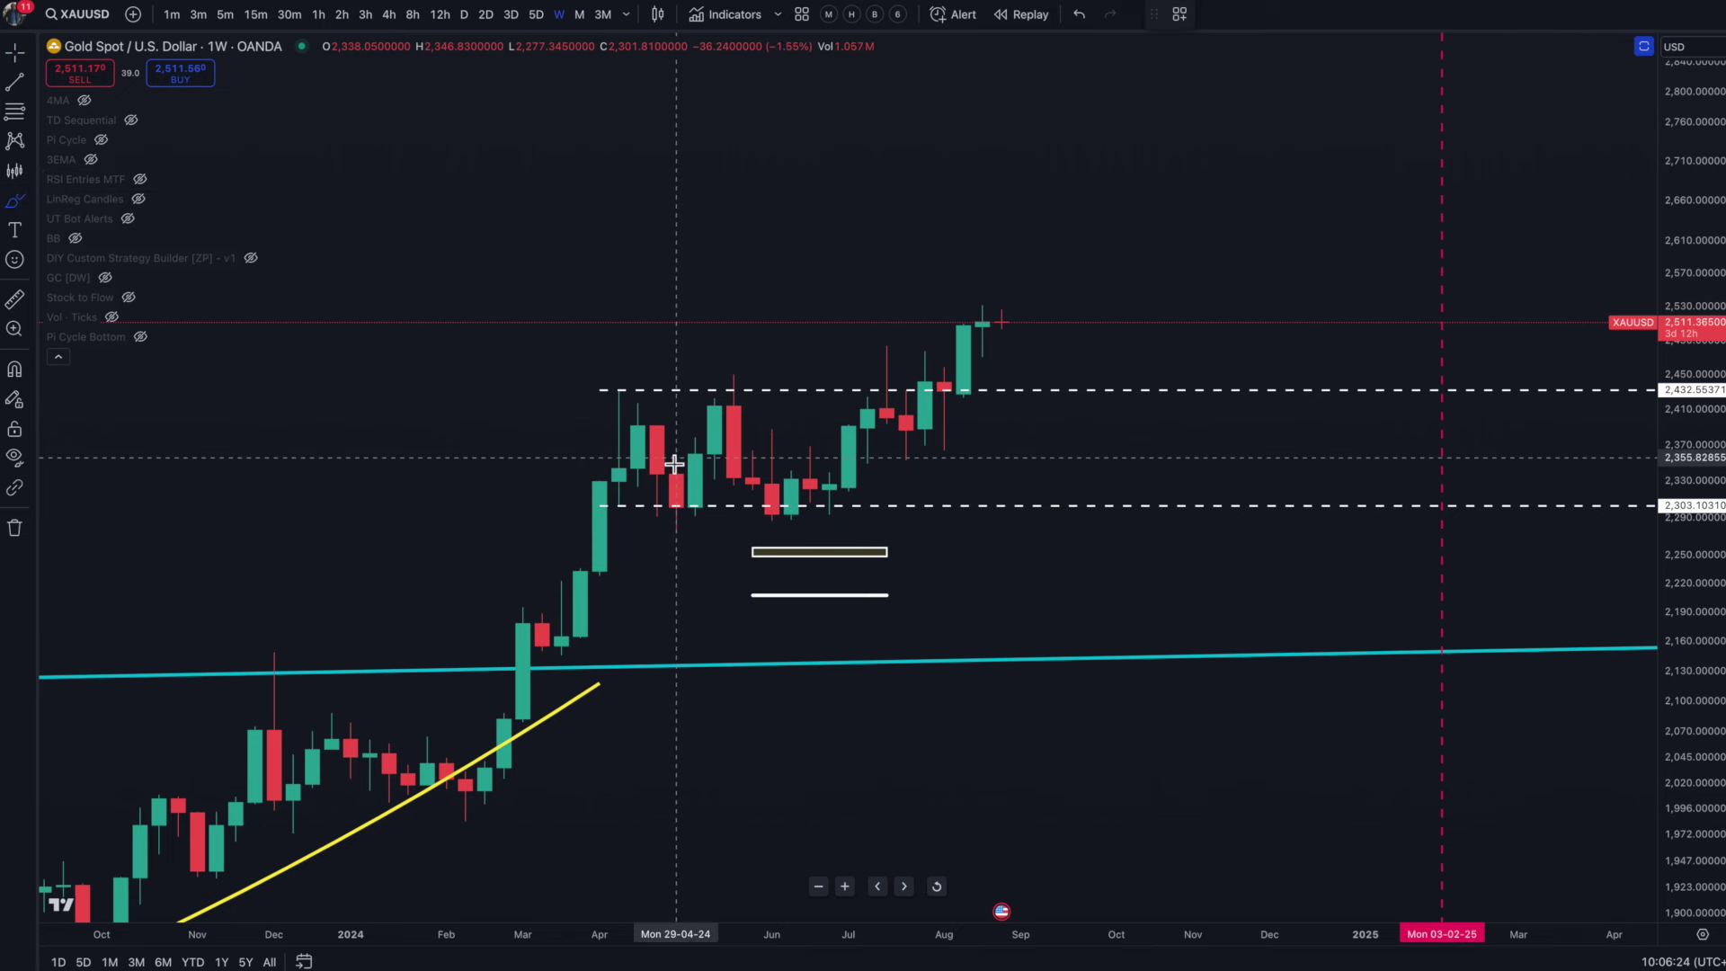
left_click_drag(603, 395, 1047, 394)
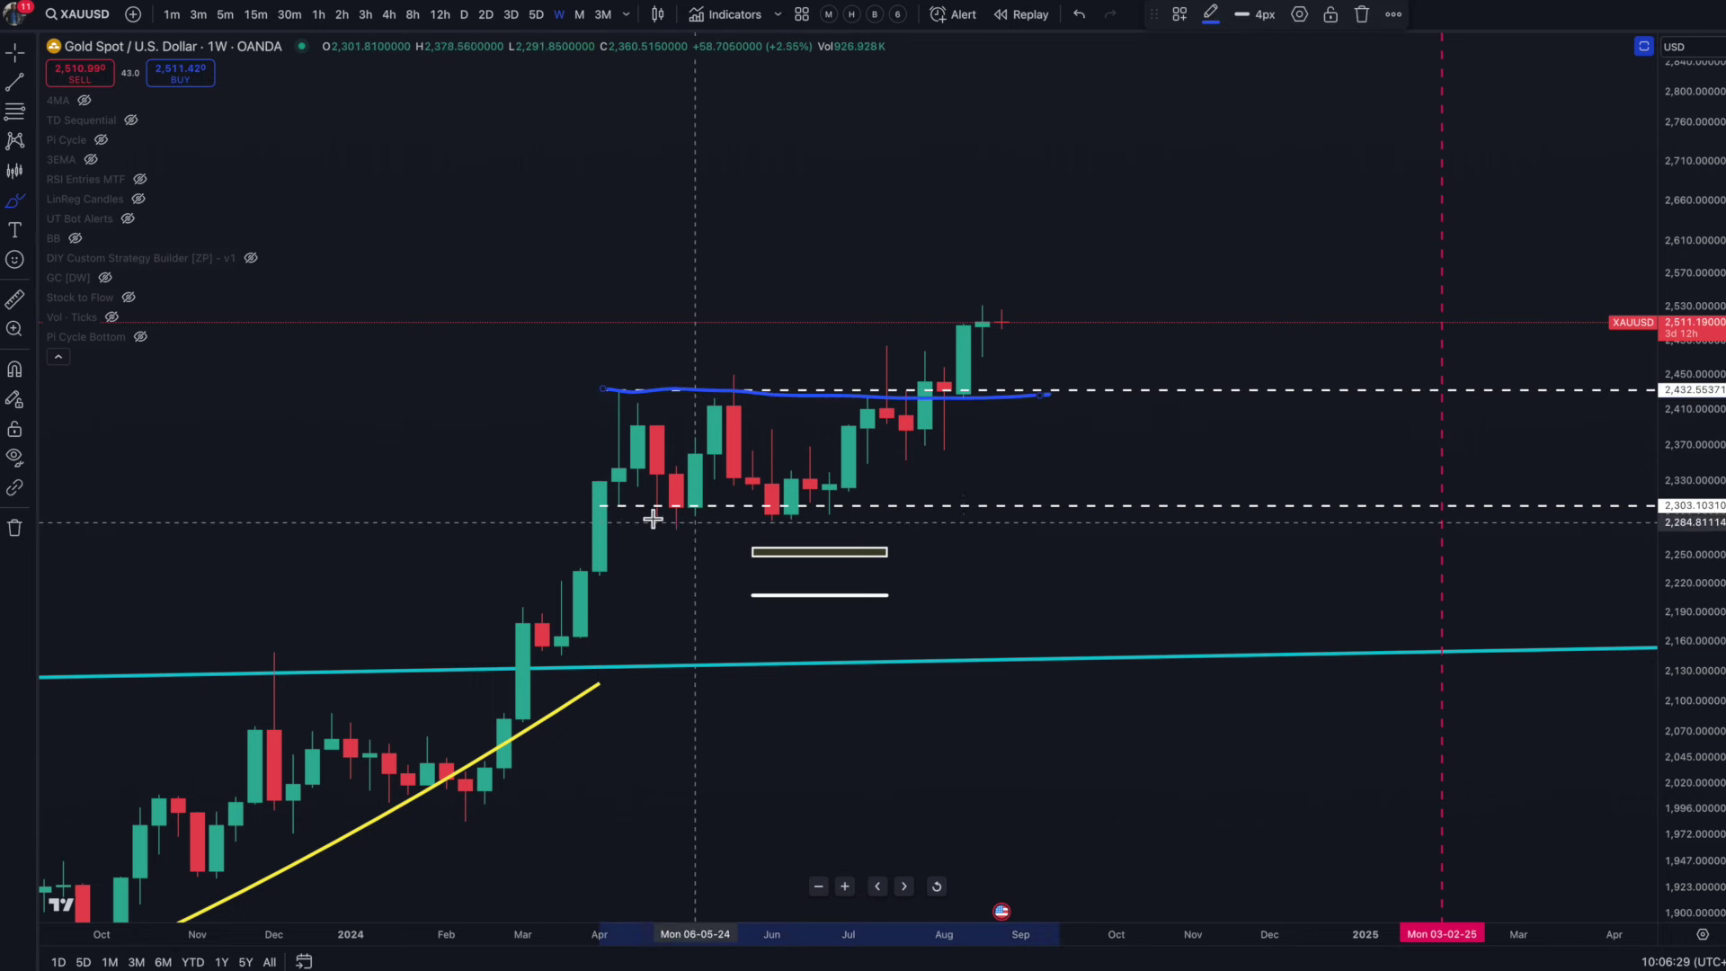
left_click_drag(602, 506, 1061, 510)
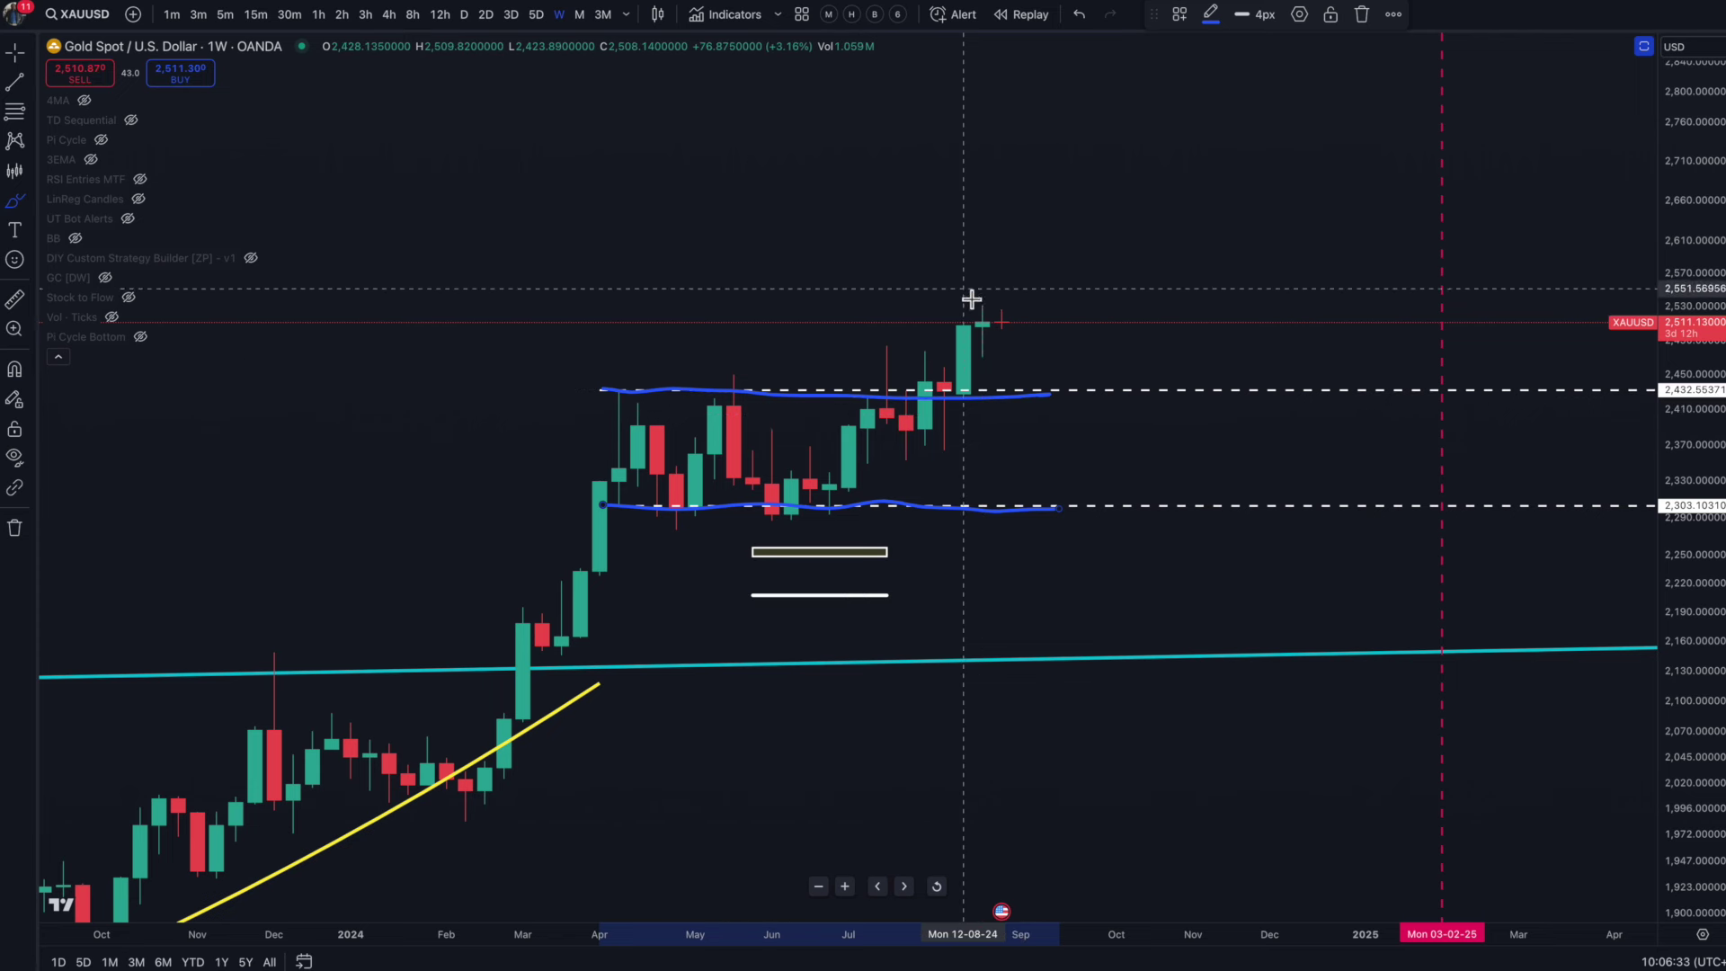
Step: Sketch gold's weekly breakout continuing to about 2,628 by late September 2024, and undo the breakout and range-boundary strokes
mouse_move(961, 313)
left_mouse_down()
mouse_move(944, 327)
mouse_move(949, 408)
mouse_move(982, 382)
mouse_move(977, 303)
mouse_move(1021, 303)
mouse_move(1033, 339)
mouse_move(973, 326)
left_mouse_up()
key("ctrl+z")
mouse_move(944, 427)
left_mouse_down()
mouse_move(978, 335)
mouse_move(1028, 331)
mouse_move(1104, 232)
left_mouse_up()
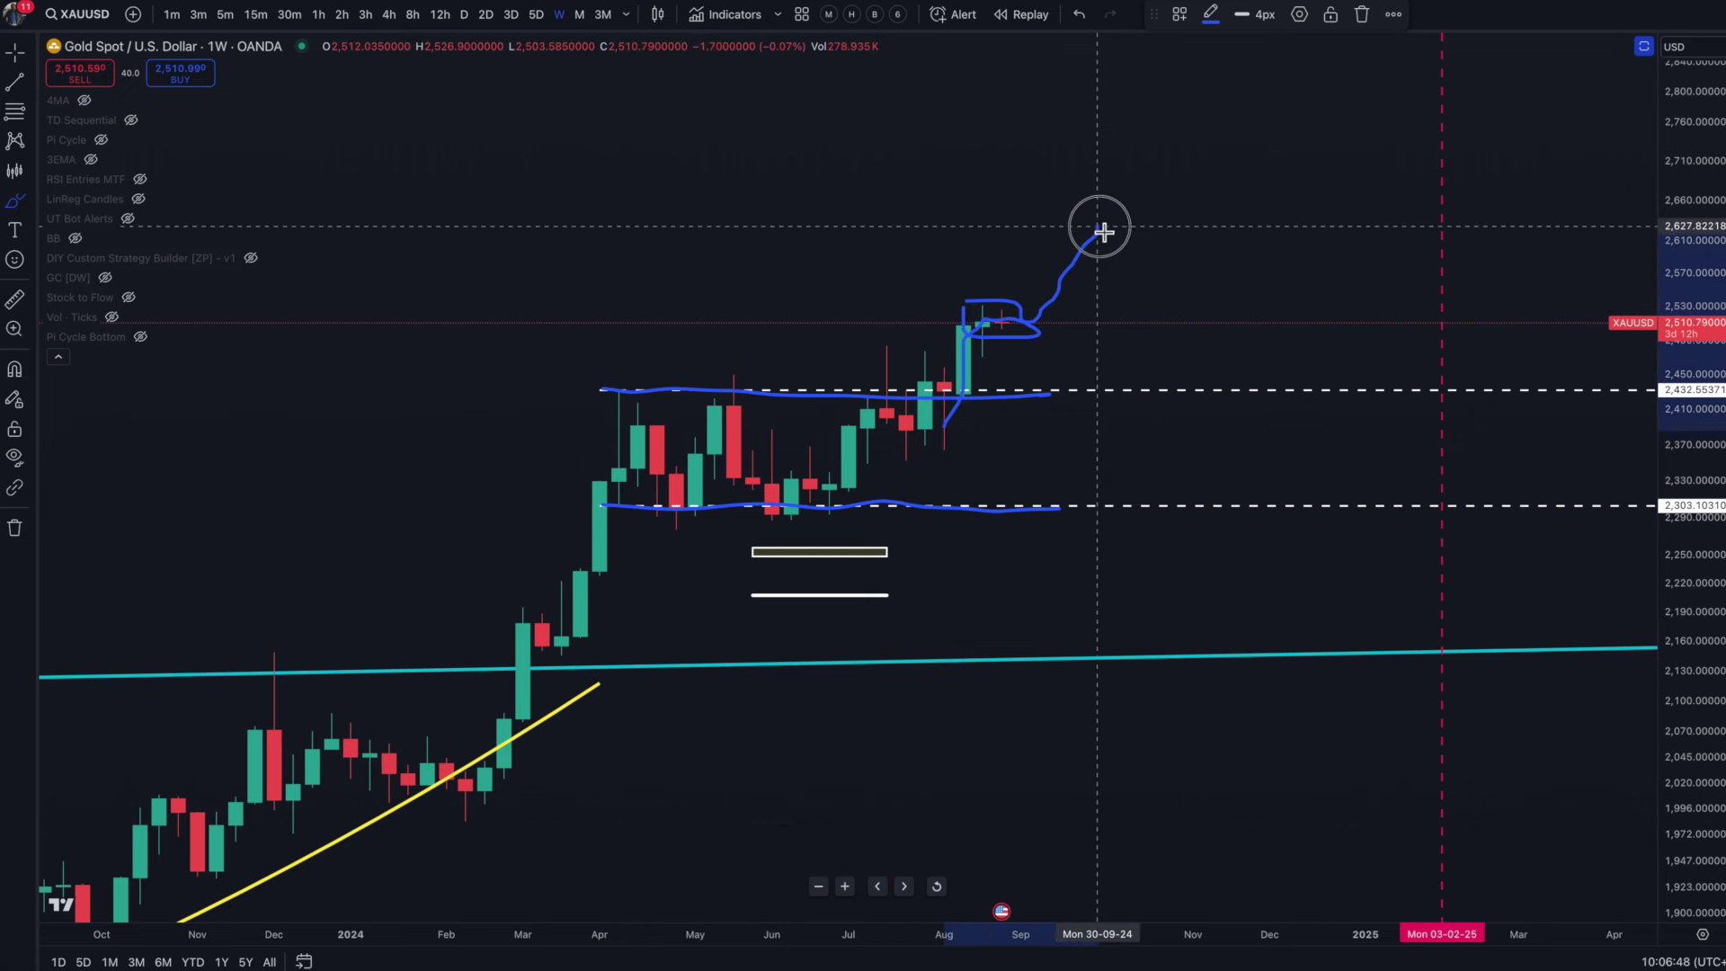
key("ctrl+z")
key("ctrl+z")
key("ctrl+z")
key("ctrl+z")
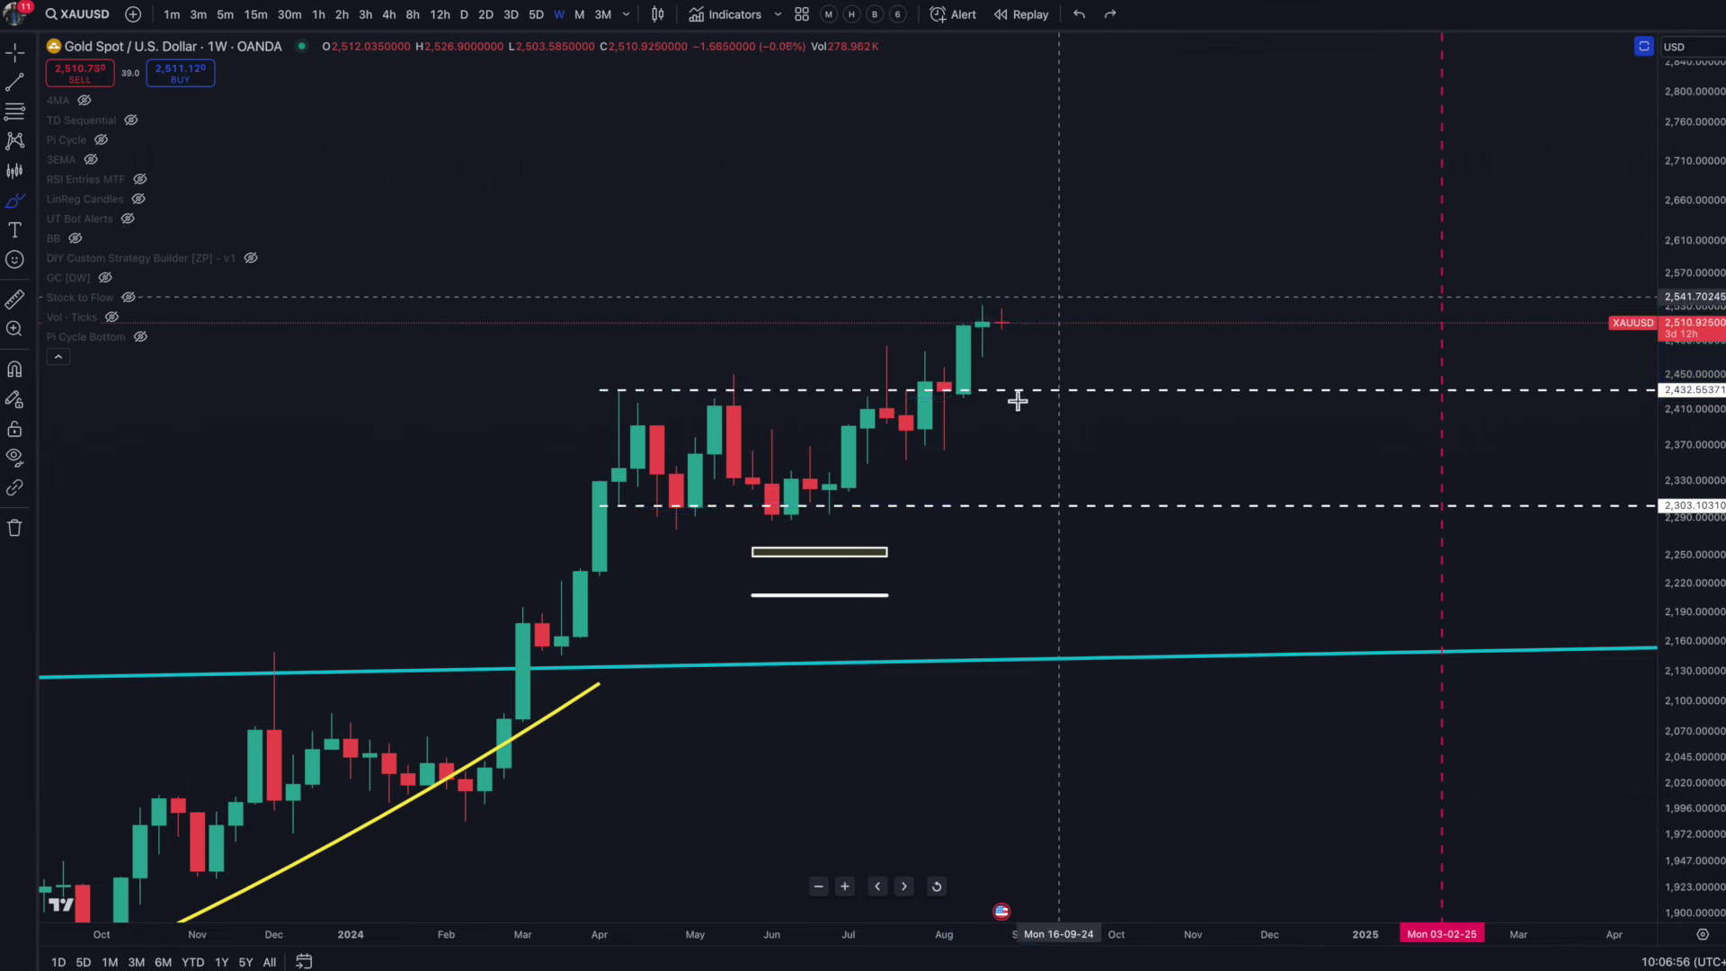
Step: On the weekly gold chart, trace the rally from the February 2024 low, its consolidation, and a projected rise to about 2,660 by November 2024
left_click_drag(983, 322, 1194, 198)
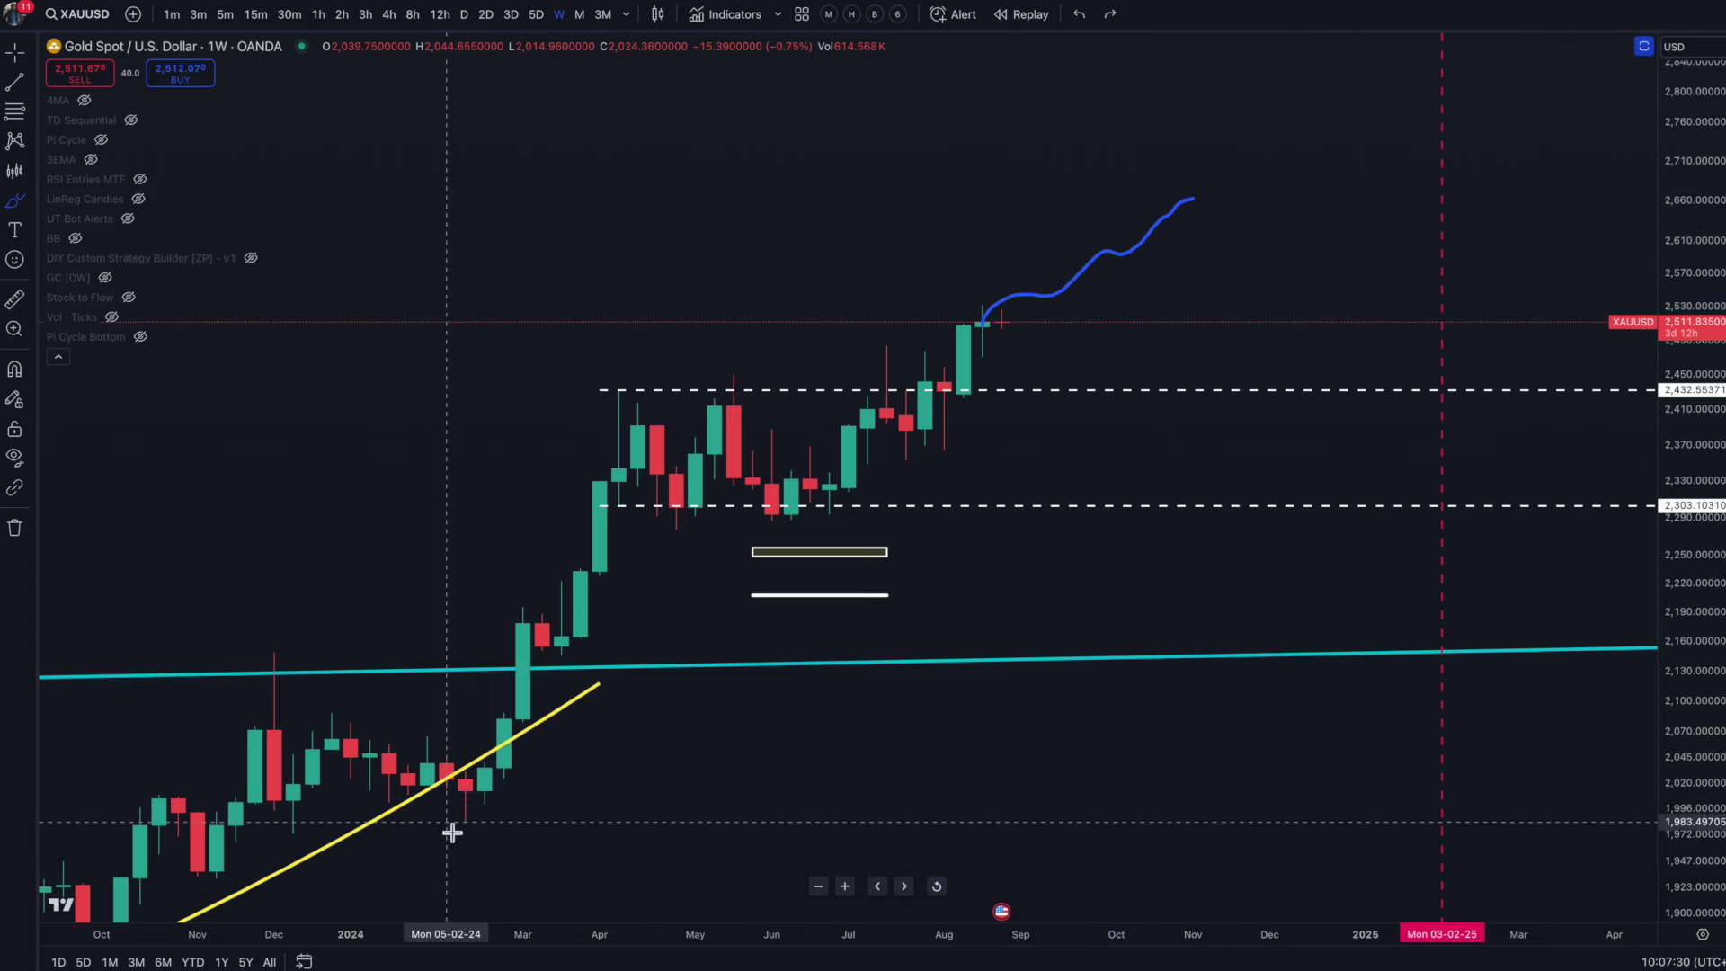
mouse_move(446, 825)
left_mouse_down()
mouse_move(604, 393)
mouse_move(926, 415)
left_mouse_up()
left_click_drag(582, 474, 887, 537)
mouse_move(427, 832)
left_mouse_down()
mouse_move(570, 470)
mouse_move(638, 437)
left_mouse_up()
mouse_move(678, 508)
left_mouse_down()
mouse_move(851, 500)
mouse_move(938, 387)
mouse_move(960, 419)
mouse_move(1039, 295)
mouse_move(1125, 224)
mouse_move(1233, 195)
left_mouse_up()
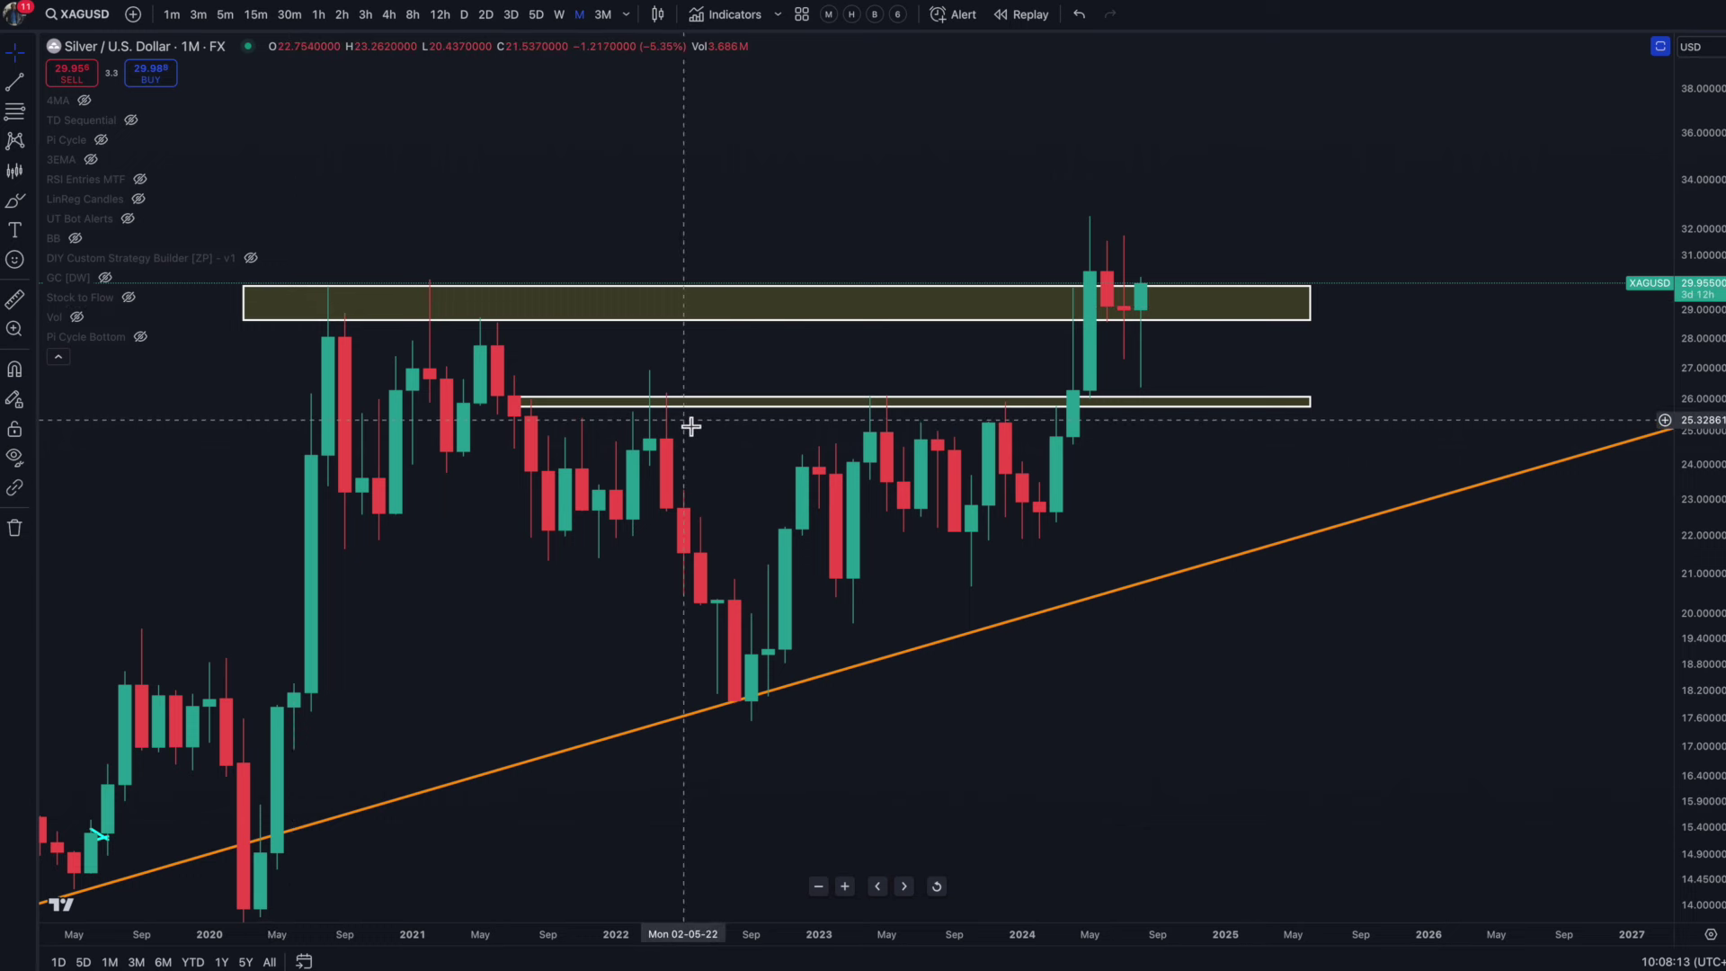
Step: On the monthly silver chart, circle the 2020 and 2021 highs at the upper resistance zone, mark the latest candle, and undo these strokes
mouse_move(359, 272)
left_mouse_down()
mouse_move(328, 272)
mouse_move(454, 269)
left_mouse_up()
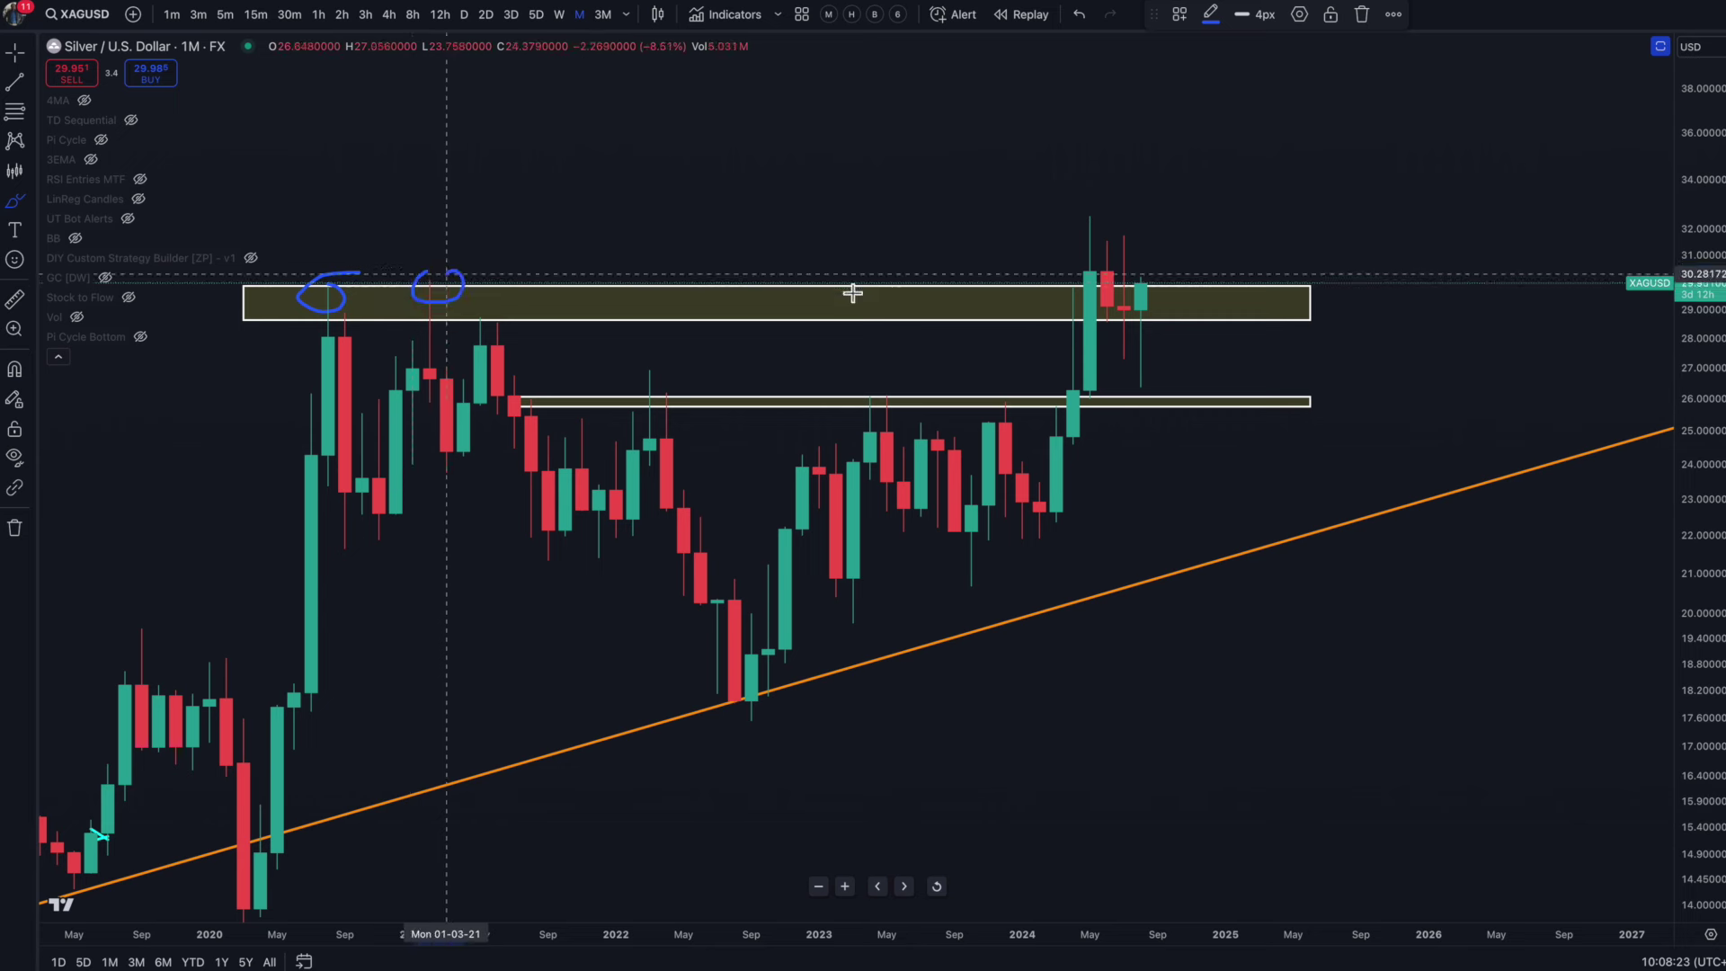
mouse_move(1142, 232)
left_mouse_down()
mouse_move(1210, 240)
mouse_move(1144, 359)
left_mouse_up()
key("ctrl+z")
key("ctrl+z")
key("ctrl+z")
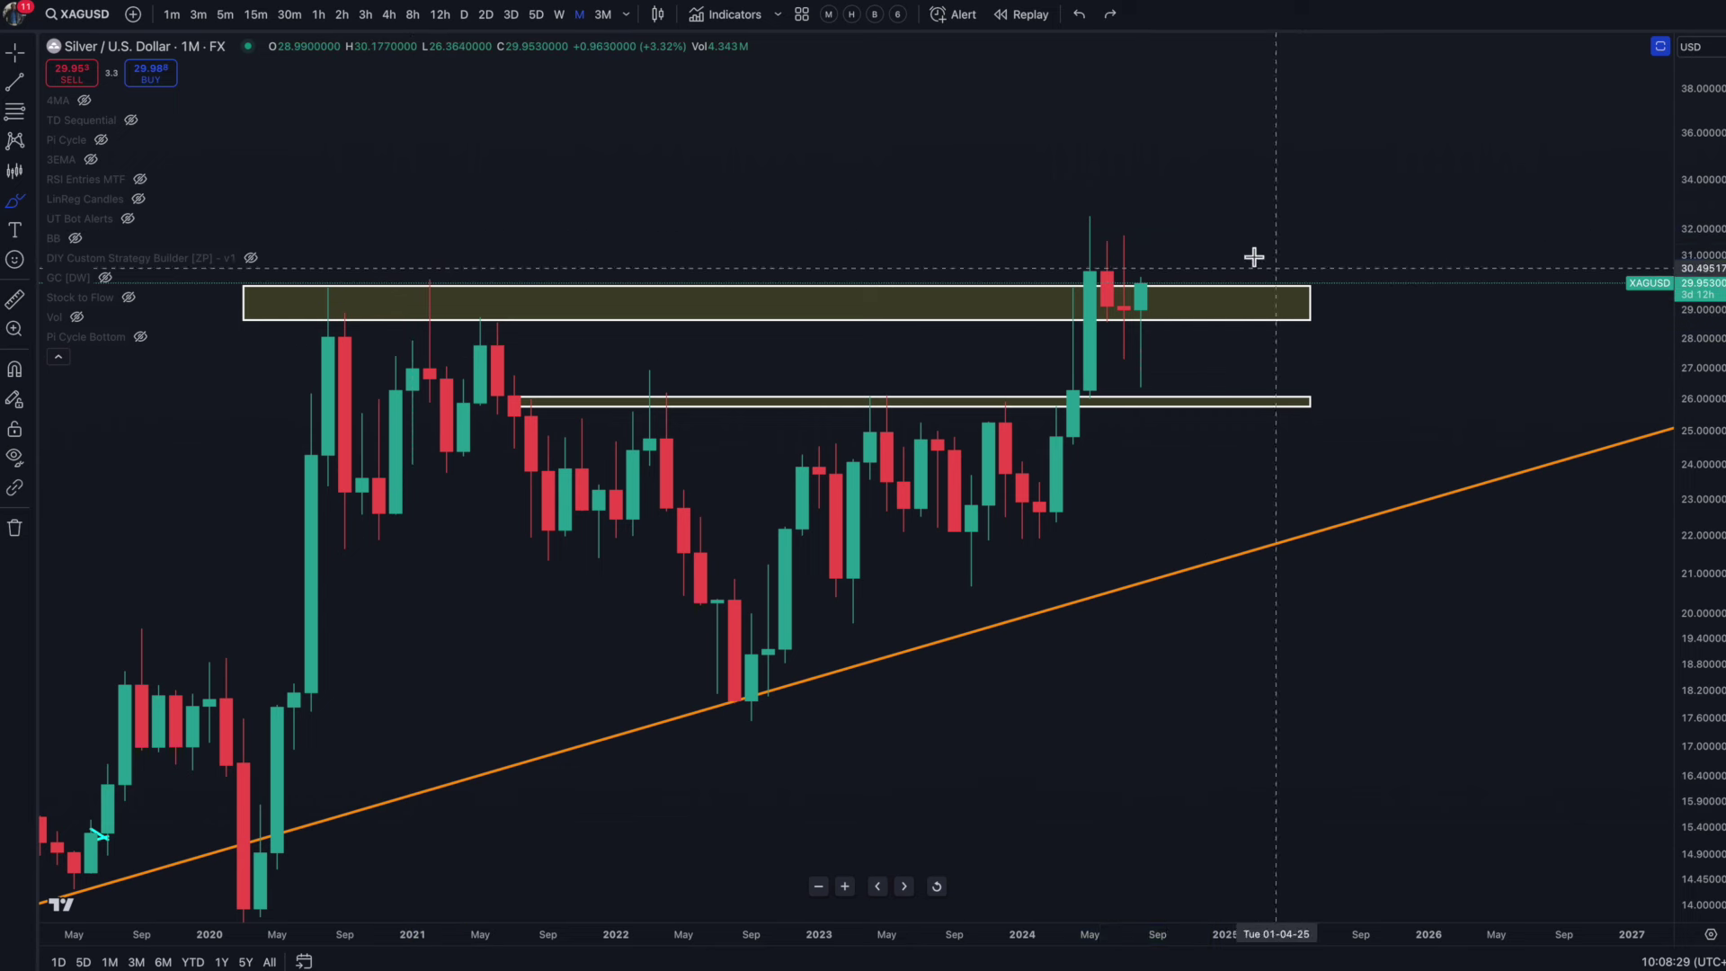
Step: Outline silver's July 2024 monthly candle with its wicks, and undo the outline
mouse_move(1140, 225)
left_mouse_down()
mouse_move(1116, 232)
mouse_move(1117, 257)
left_mouse_up()
left_click_drag(1113, 356, 1147, 379)
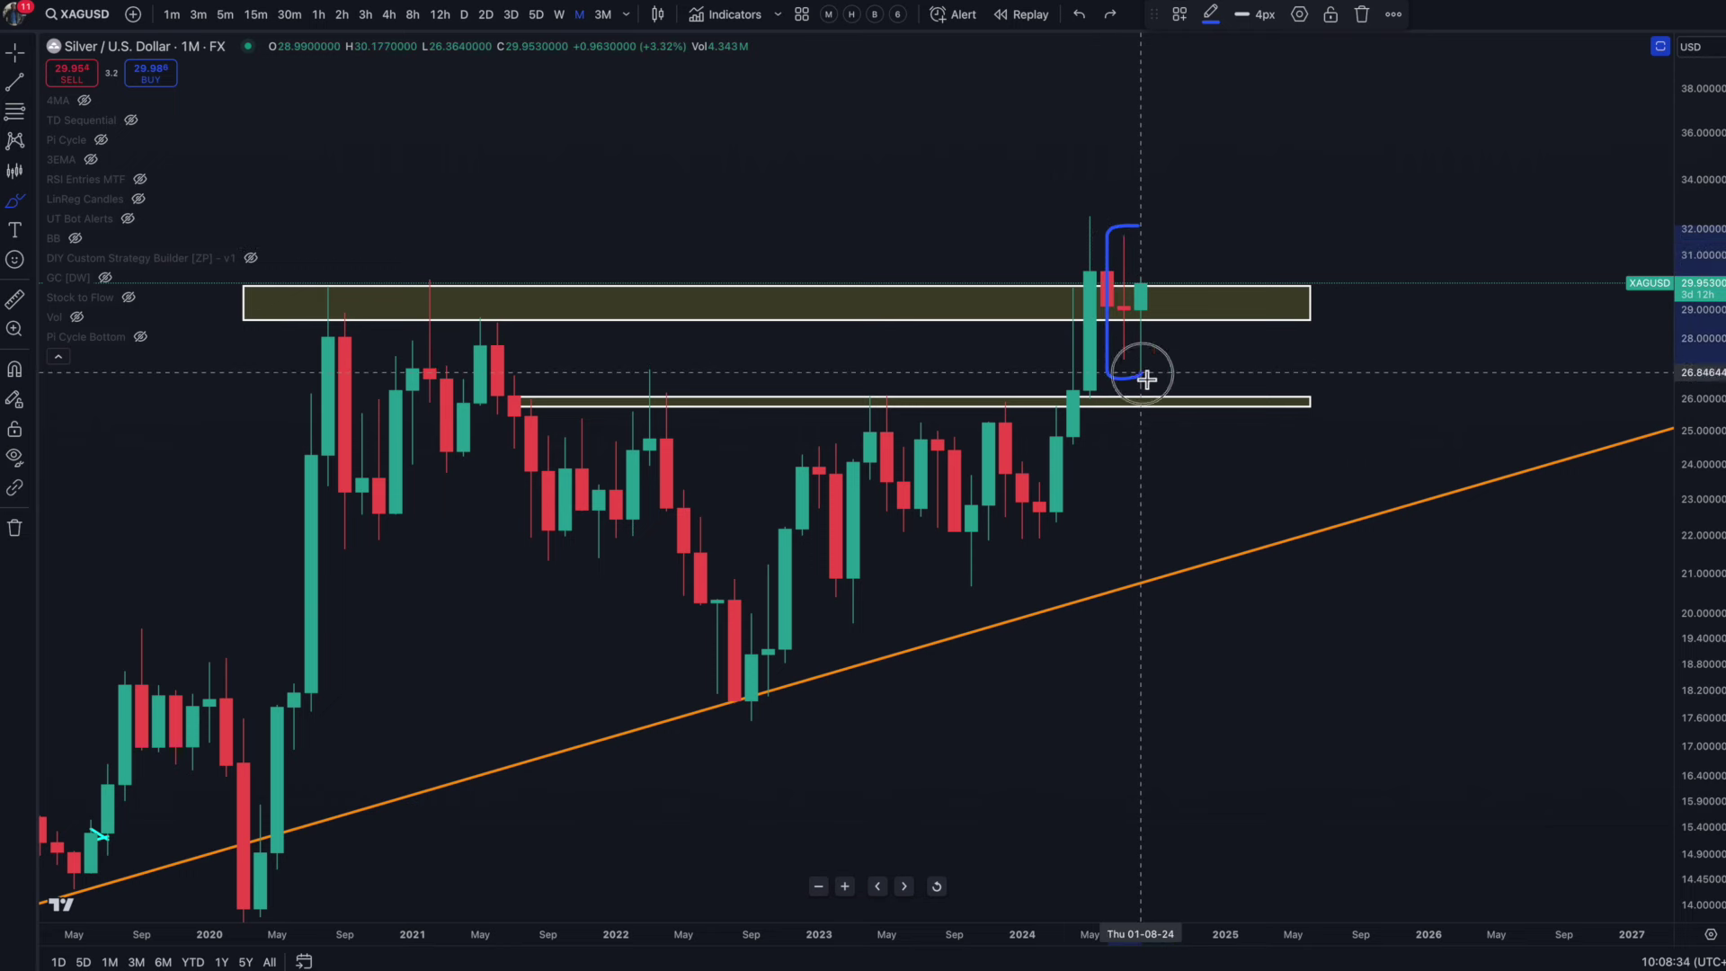
left_click_drag(1154, 244, 1142, 227)
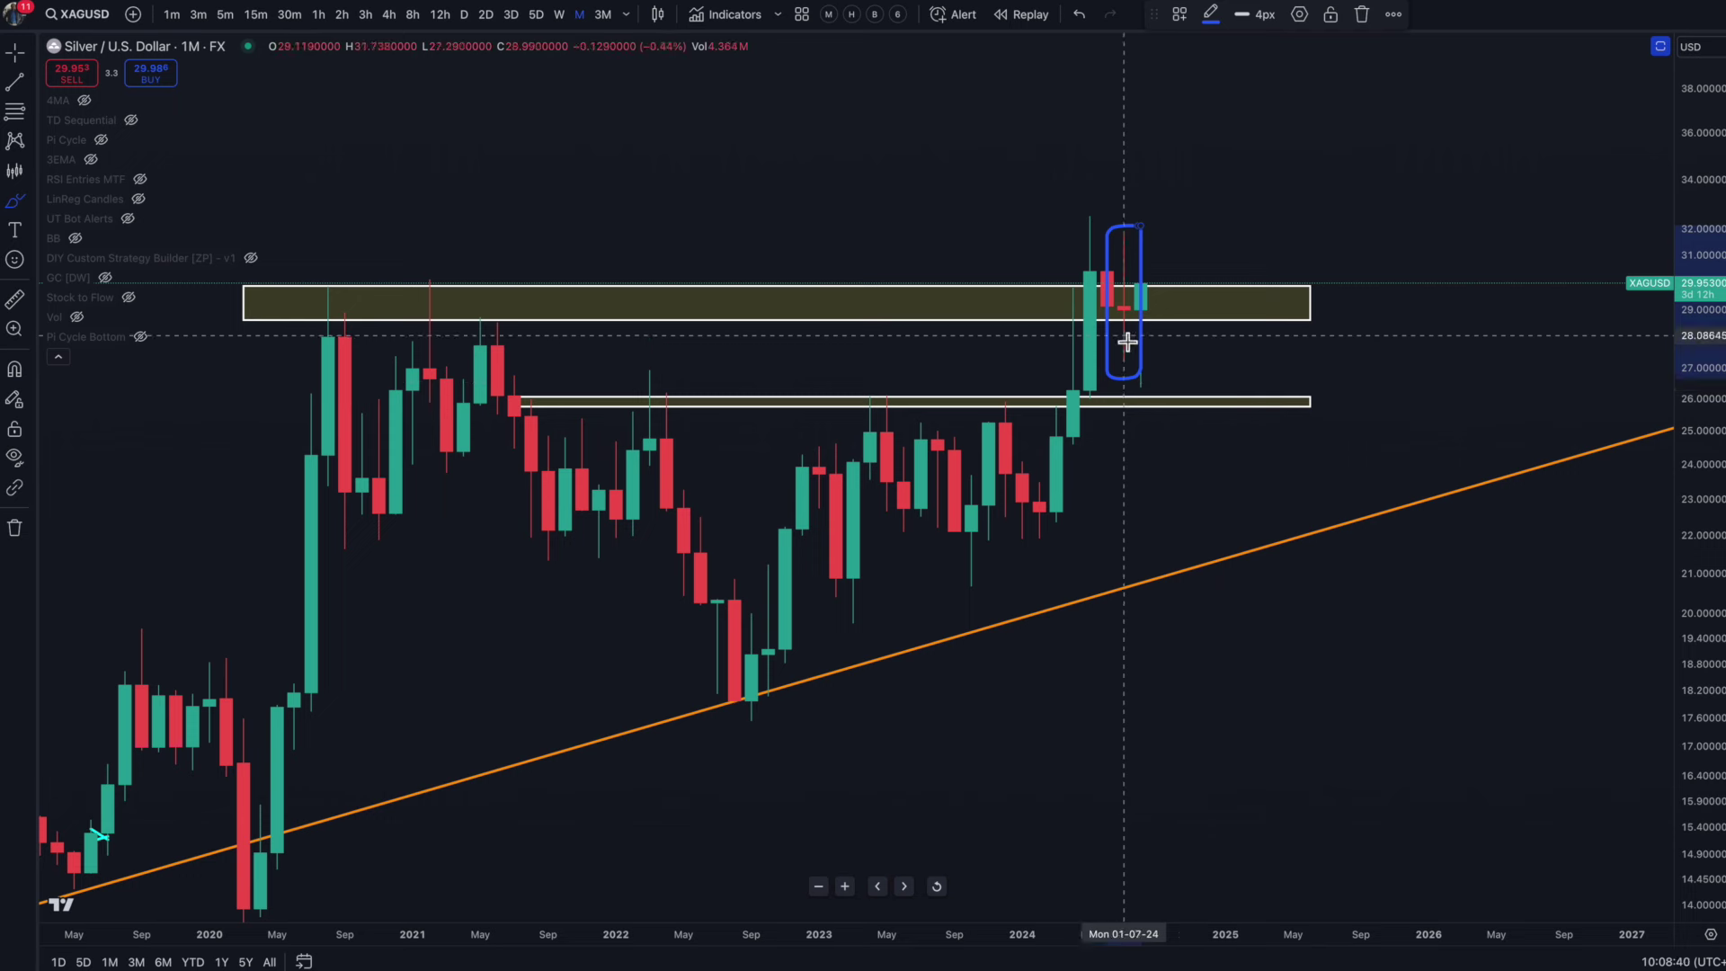
key("ctrl+z")
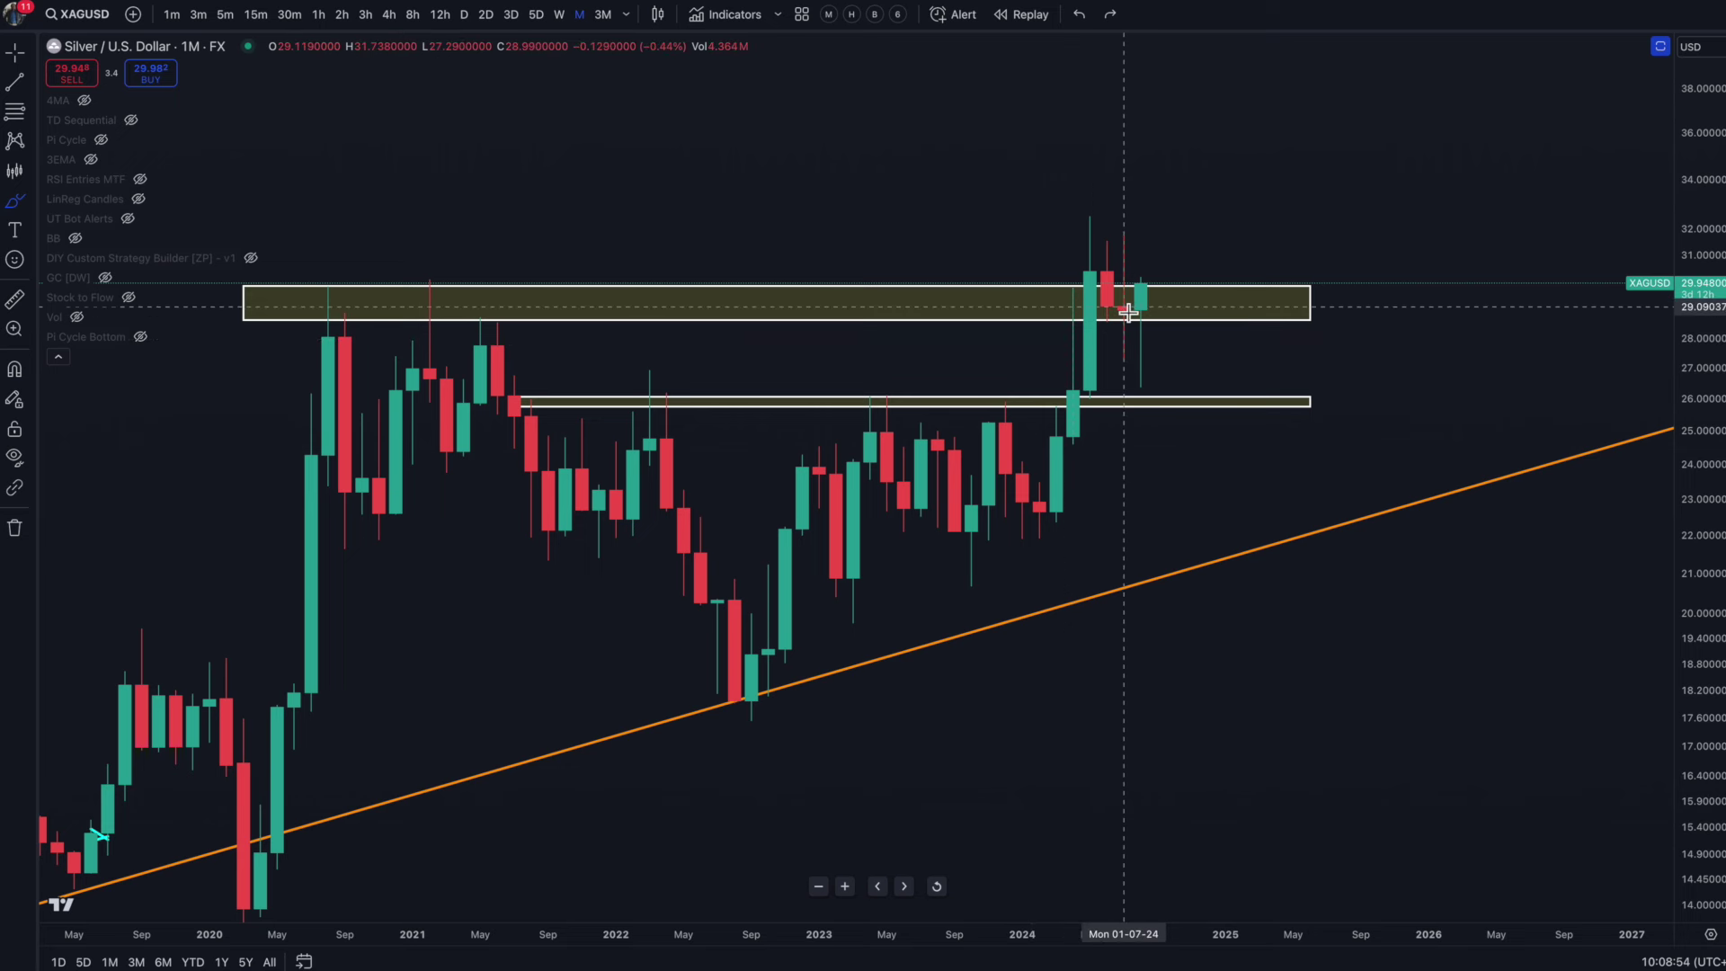
Step: Outline silver's August 2024 lower wick down to about 26, clear the outline, and sketch a rise from the current candle into early 2025
left_click_drag(1136, 313, 1161, 314)
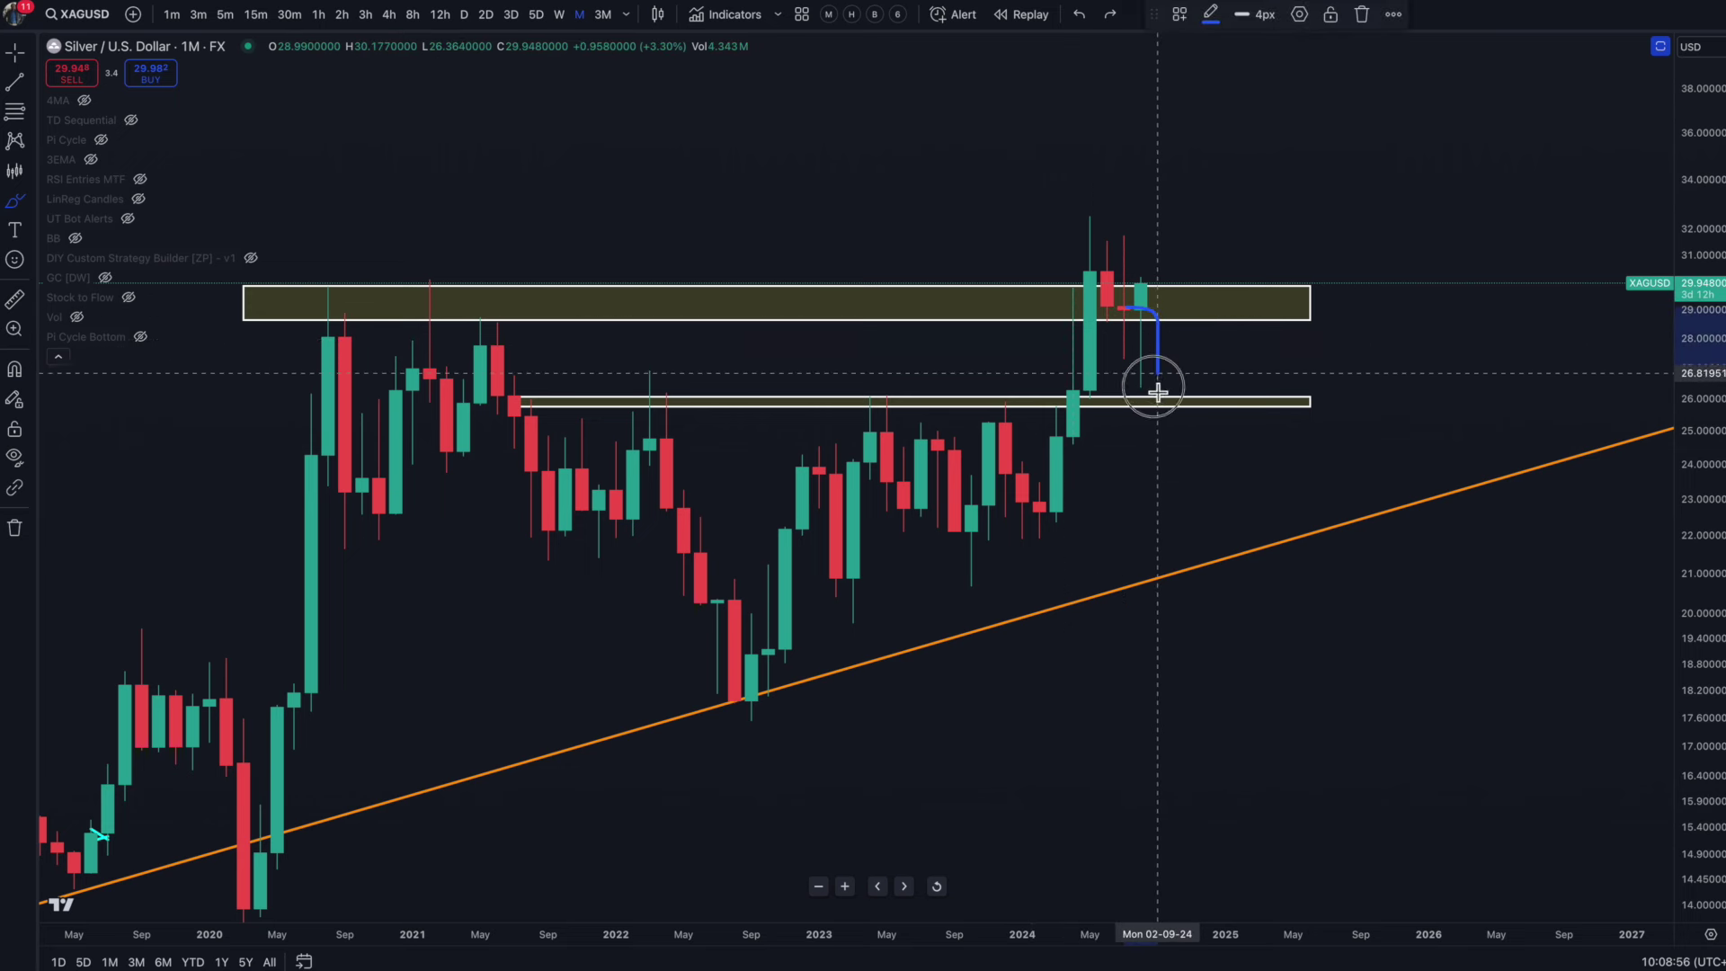
left_click_drag(1144, 412, 1126, 376)
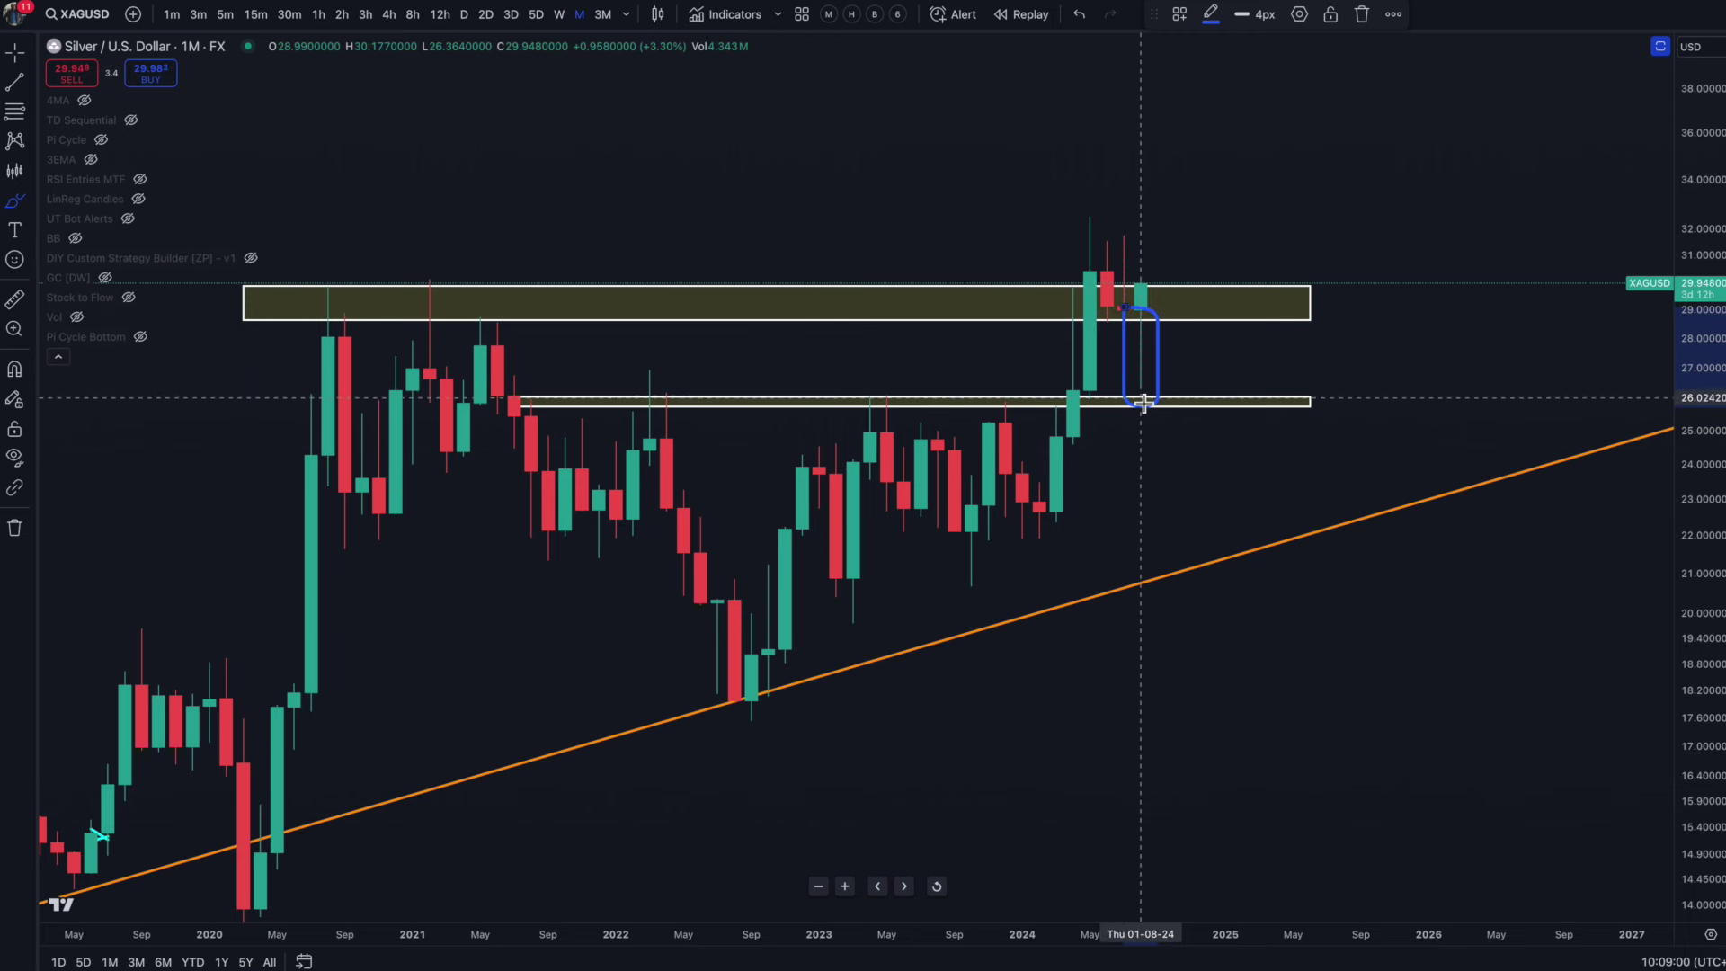
left_click_drag(1143, 400, 1147, 344)
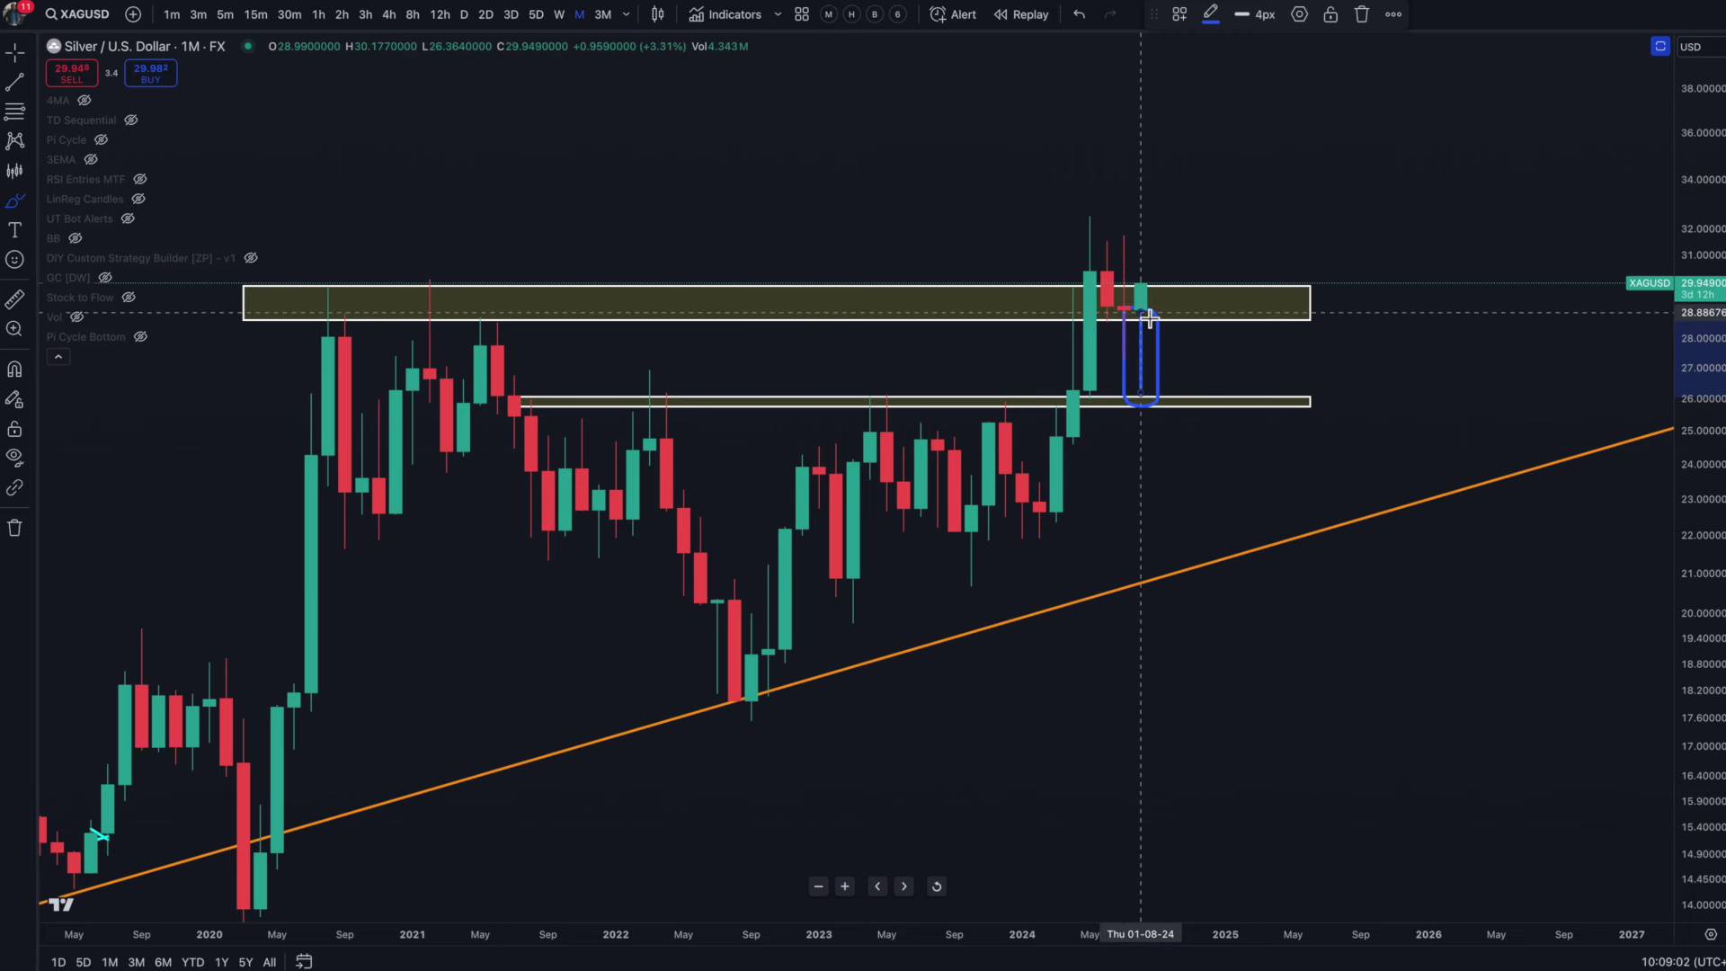
left_click_drag(1147, 296, 1145, 304)
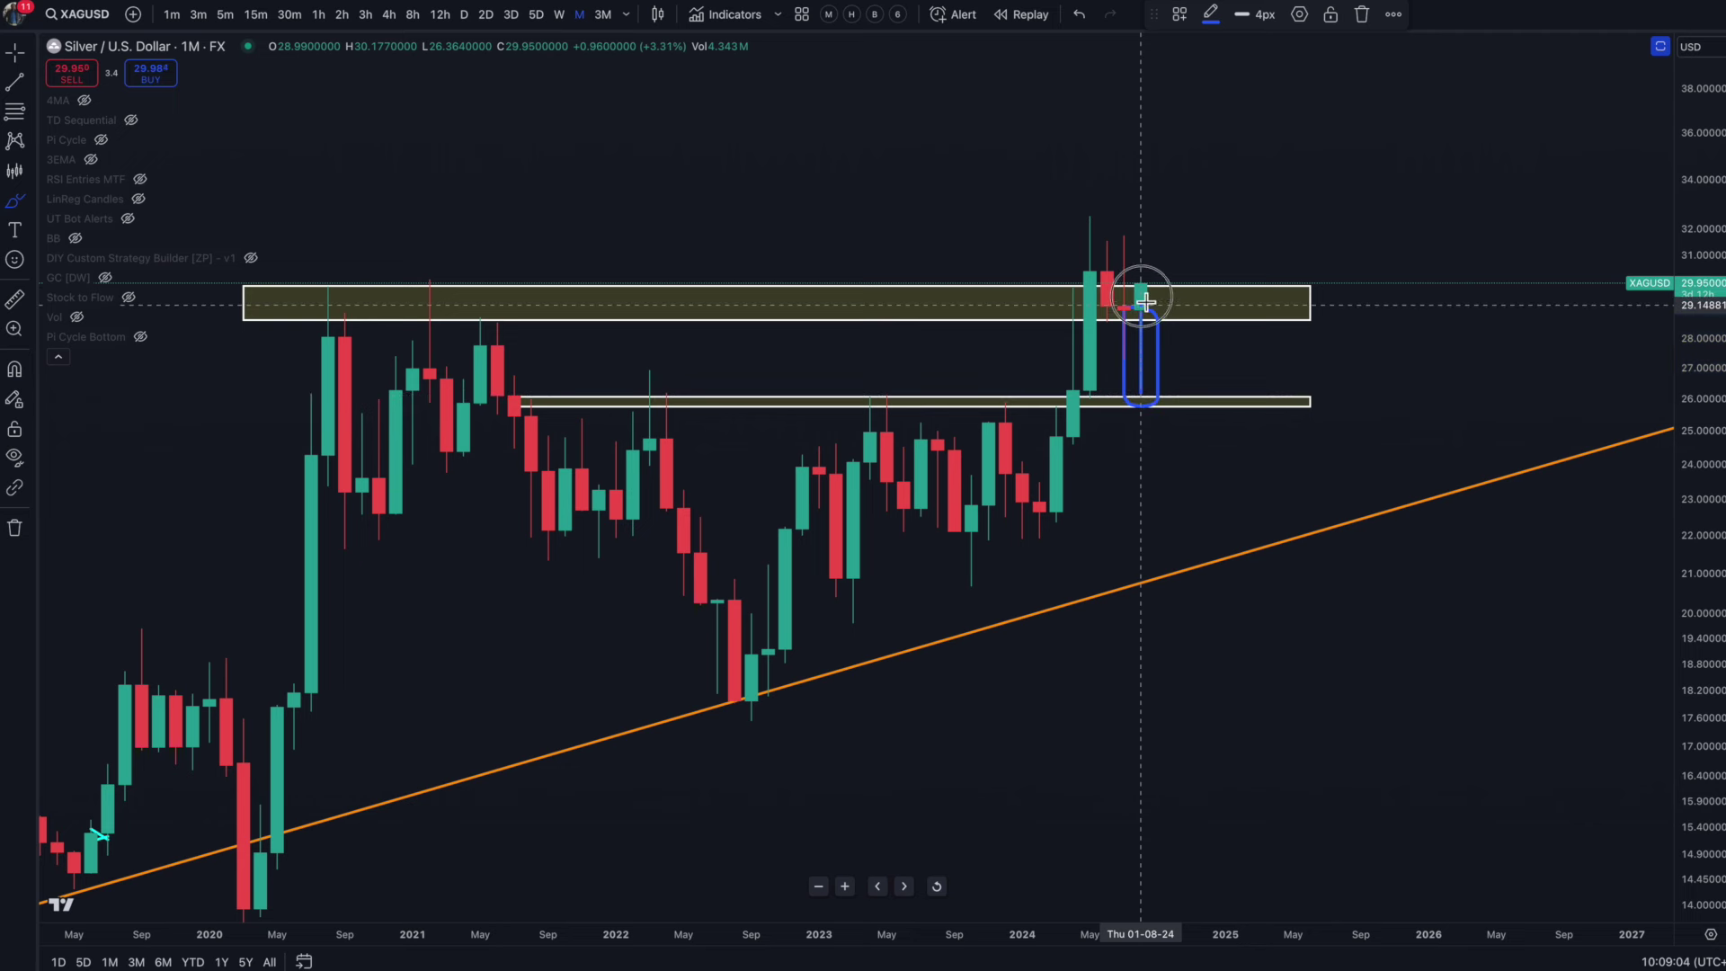
key("ctrl+z")
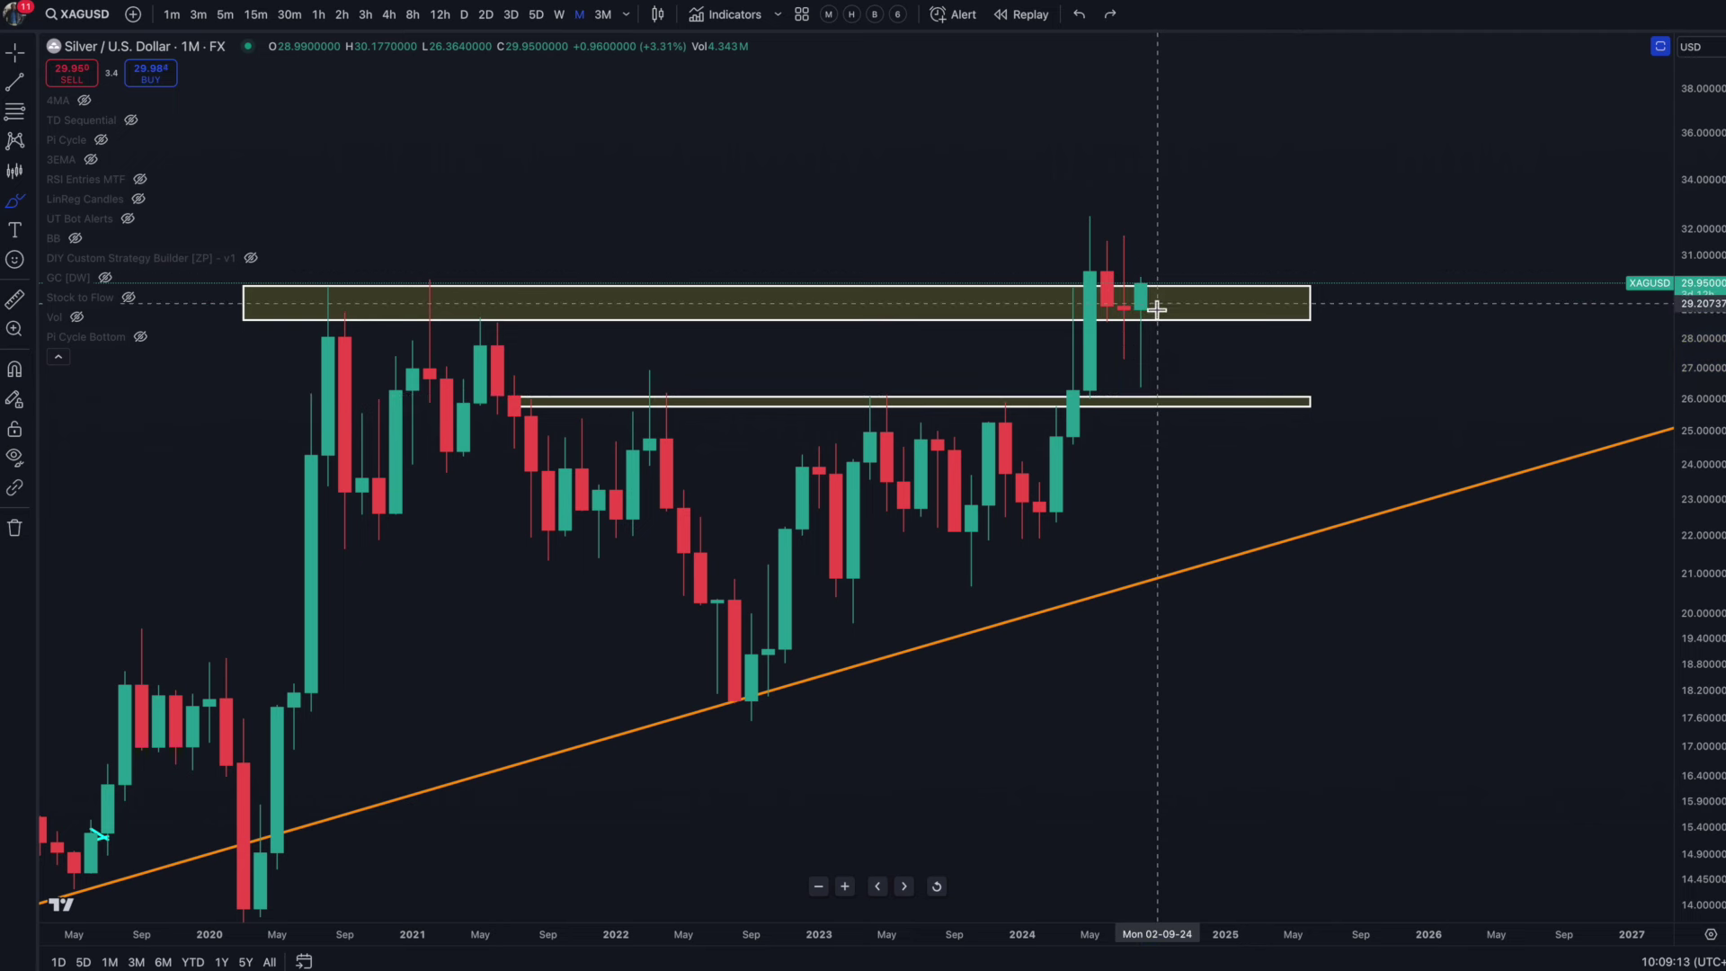
left_click_drag(1144, 288, 1239, 195)
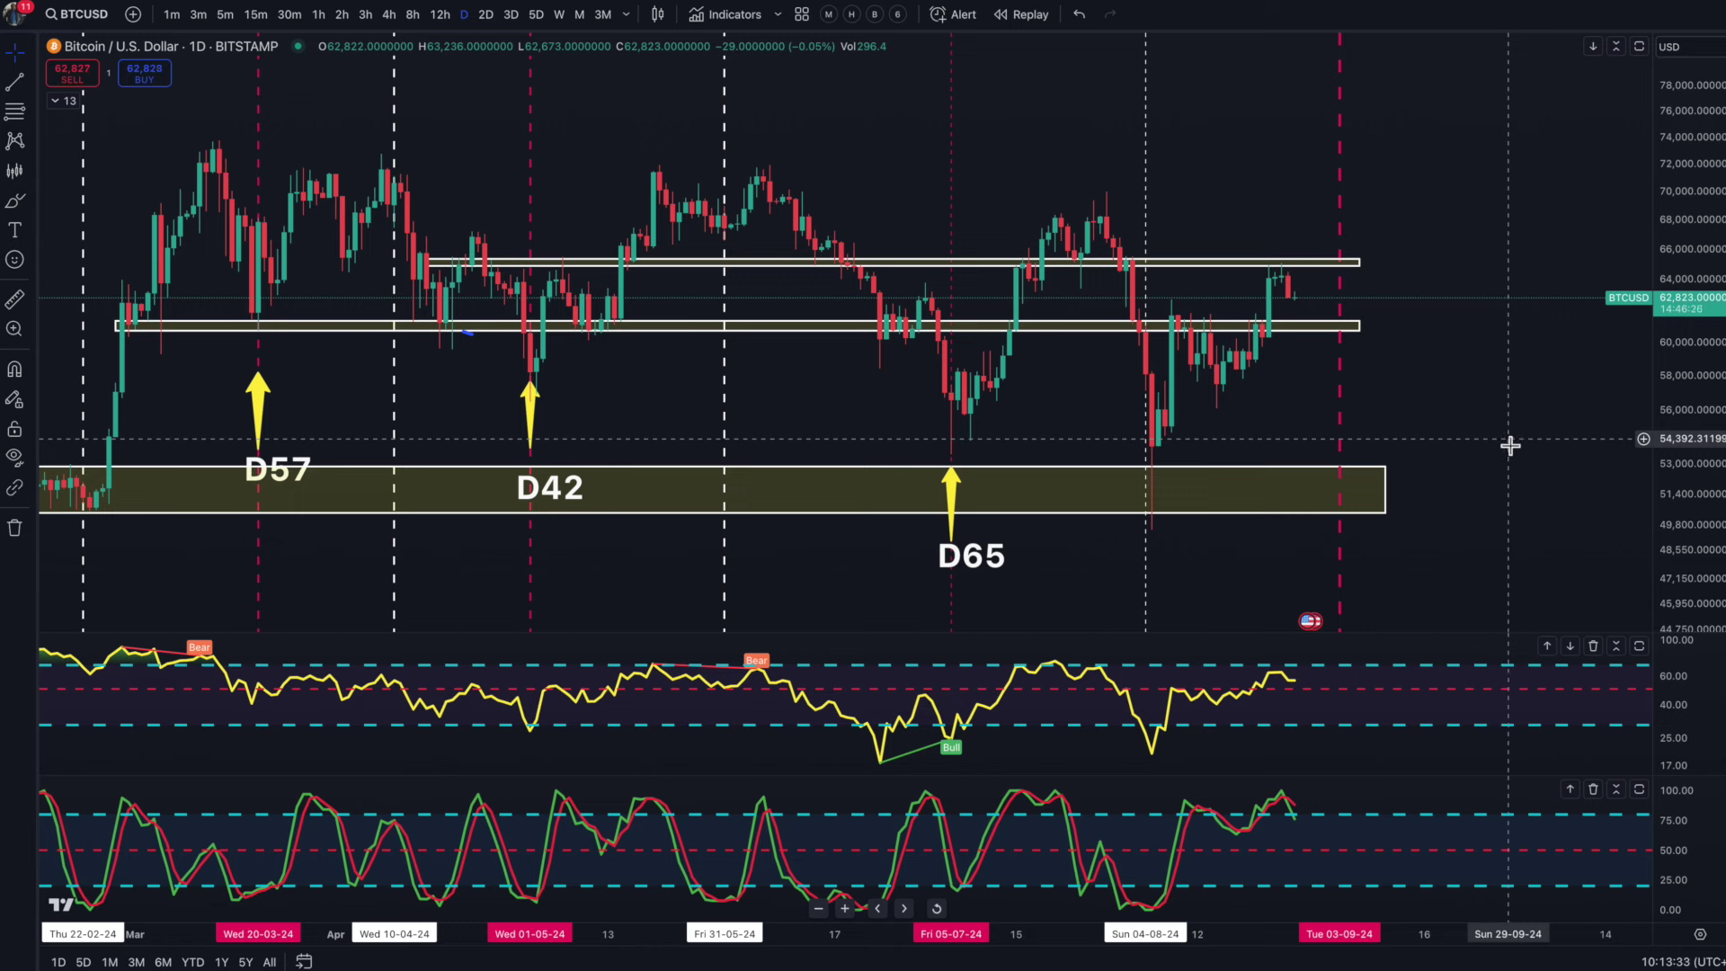
Step: On the daily Bitcoin chart, trace the rally from the 5 July low and the drop through the 61,000 zone, circling the early-August low
key("alt+b")
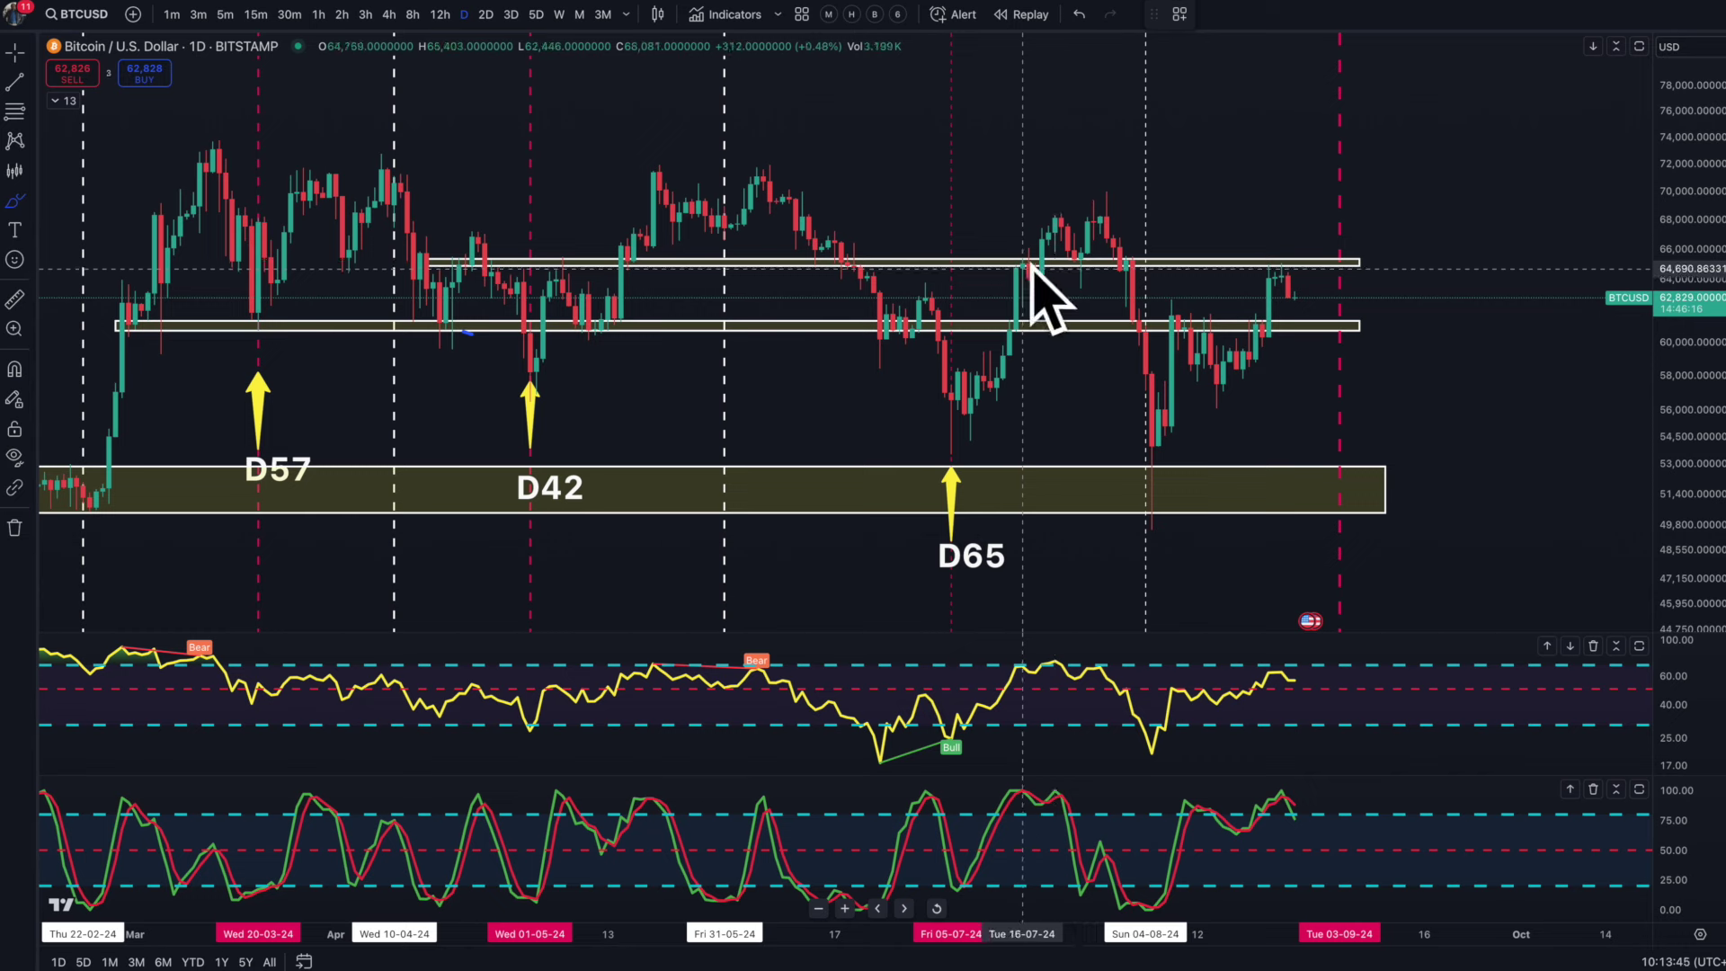
mouse_move(1284, 256)
left_mouse_down()
mouse_move(1250, 263)
mouse_move(1295, 268)
mouse_move(1271, 262)
left_mouse_up()
key("ctrl+z")
scroll(1063, 374, "up", 2)
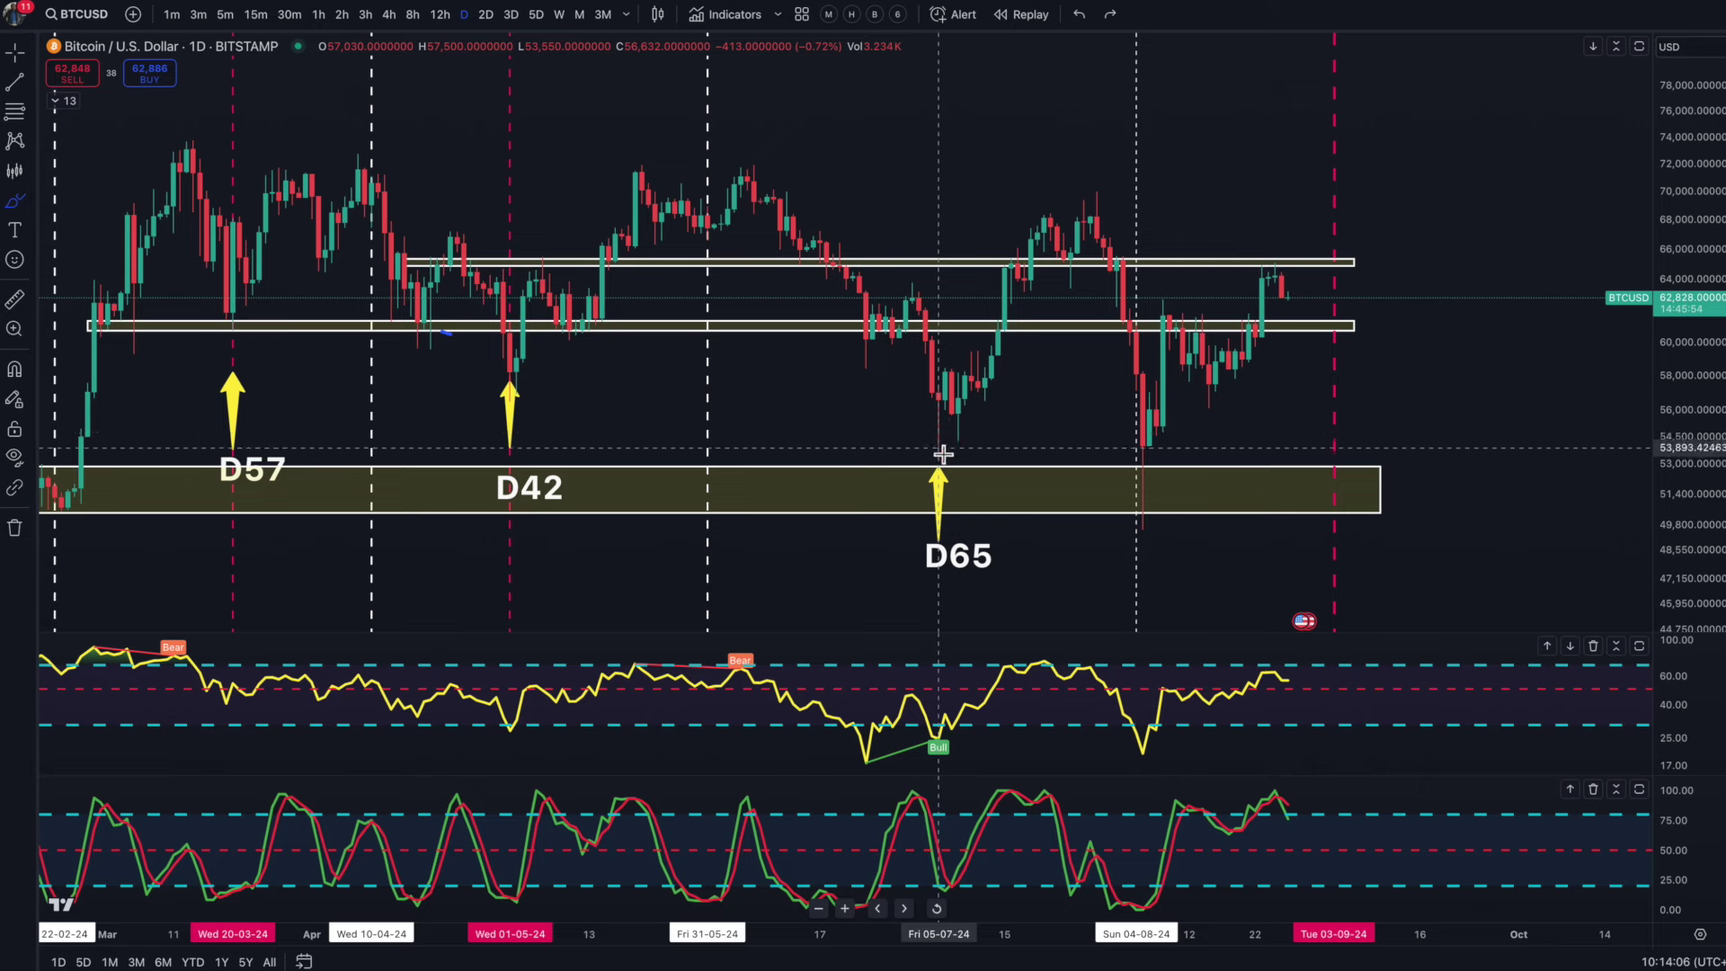
mouse_move(943, 414)
left_mouse_down()
mouse_move(1033, 231)
mouse_move(1157, 210)
mouse_move(1195, 324)
mouse_move(1205, 305)
mouse_move(1168, 301)
mouse_move(1168, 332)
mouse_move(1214, 334)
mouse_move(1198, 303)
left_mouse_up()
scroll(1110, 189, "down", 1)
scroll(1123, 170, "down", 1)
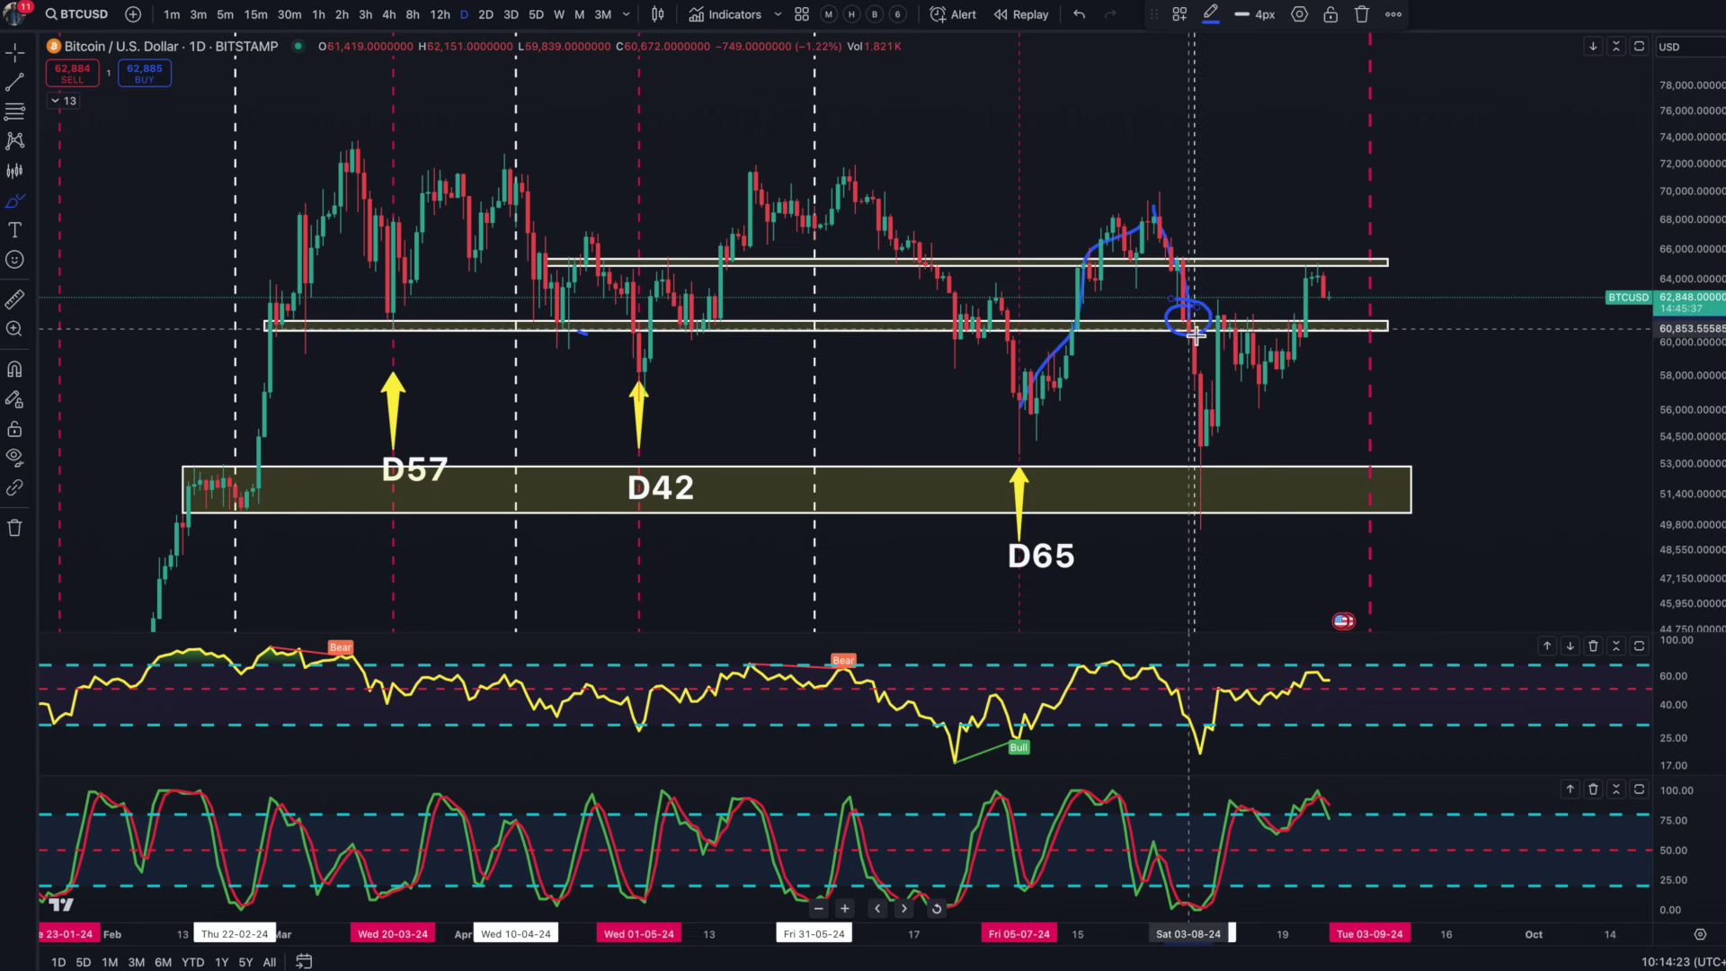
mouse_move(1191, 322)
left_mouse_down()
mouse_move(1214, 319)
mouse_move(1195, 392)
mouse_move(1216, 524)
mouse_move(1205, 509)
mouse_move(1183, 539)
mouse_move(1226, 543)
mouse_move(1189, 512)
left_mouse_up()
scroll(1206, 532, "down", 1)
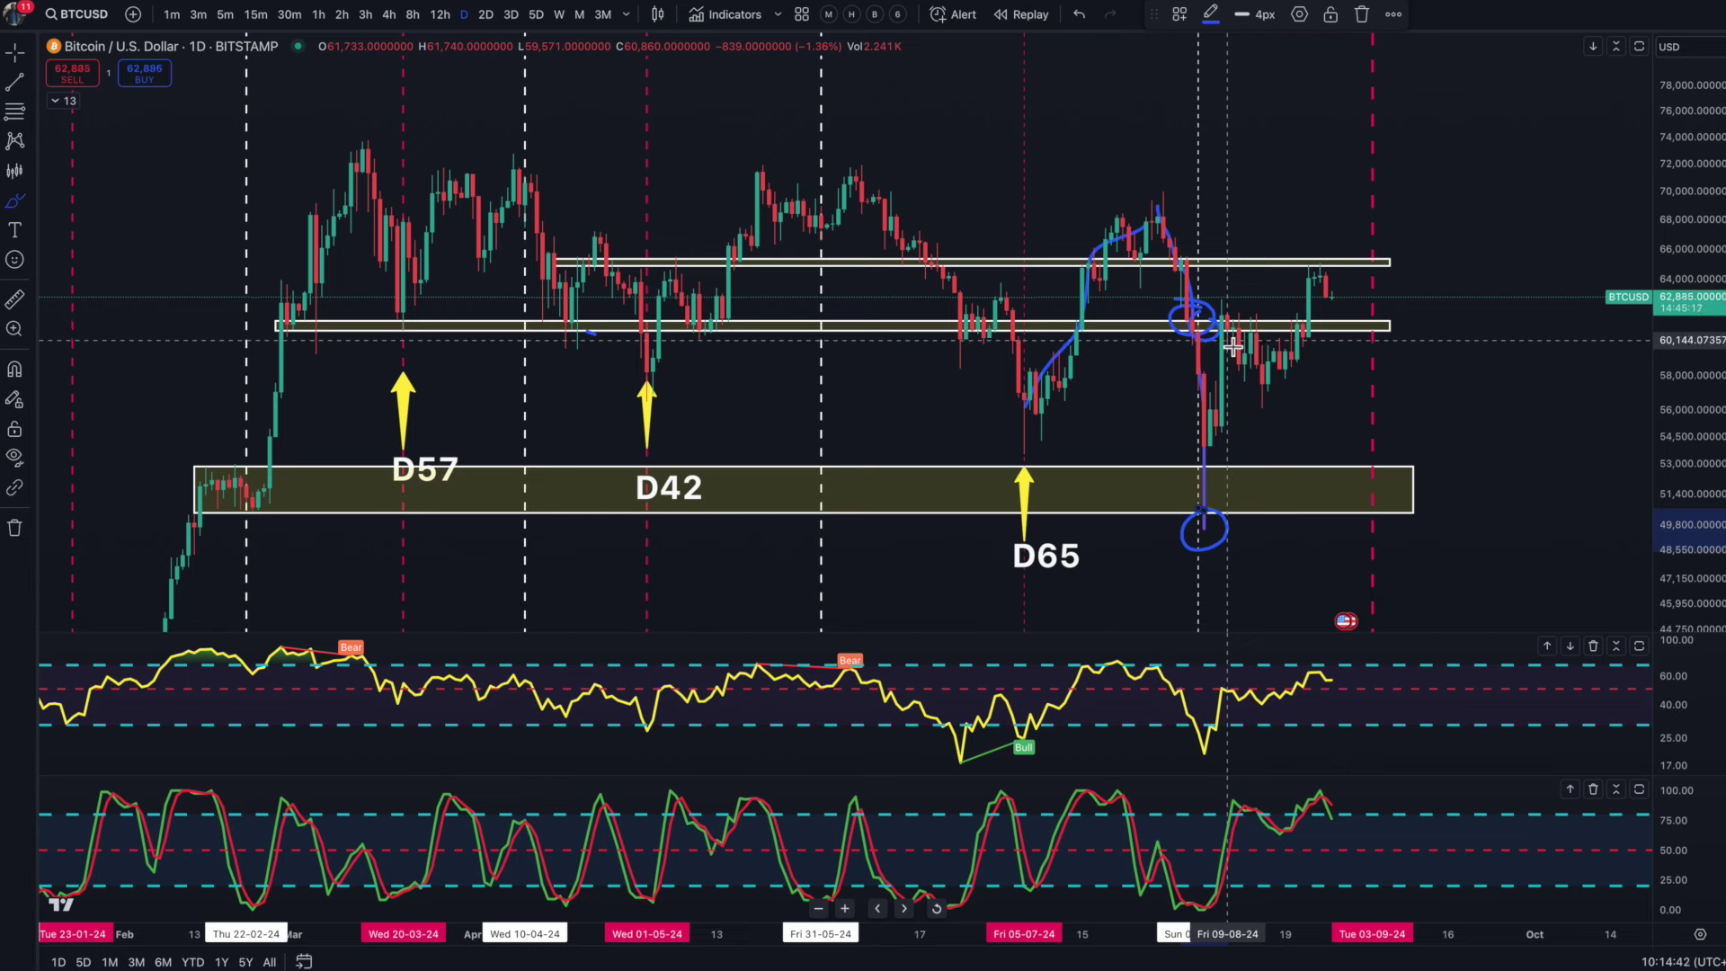
Step: Draw a resistance rectangle from 11 March 2024 between about 73,845 and 70,000, and circle the latest high at the 65,000 zone
key("alt+shift+r")
left_click_drag(351, 140, 1431, 193)
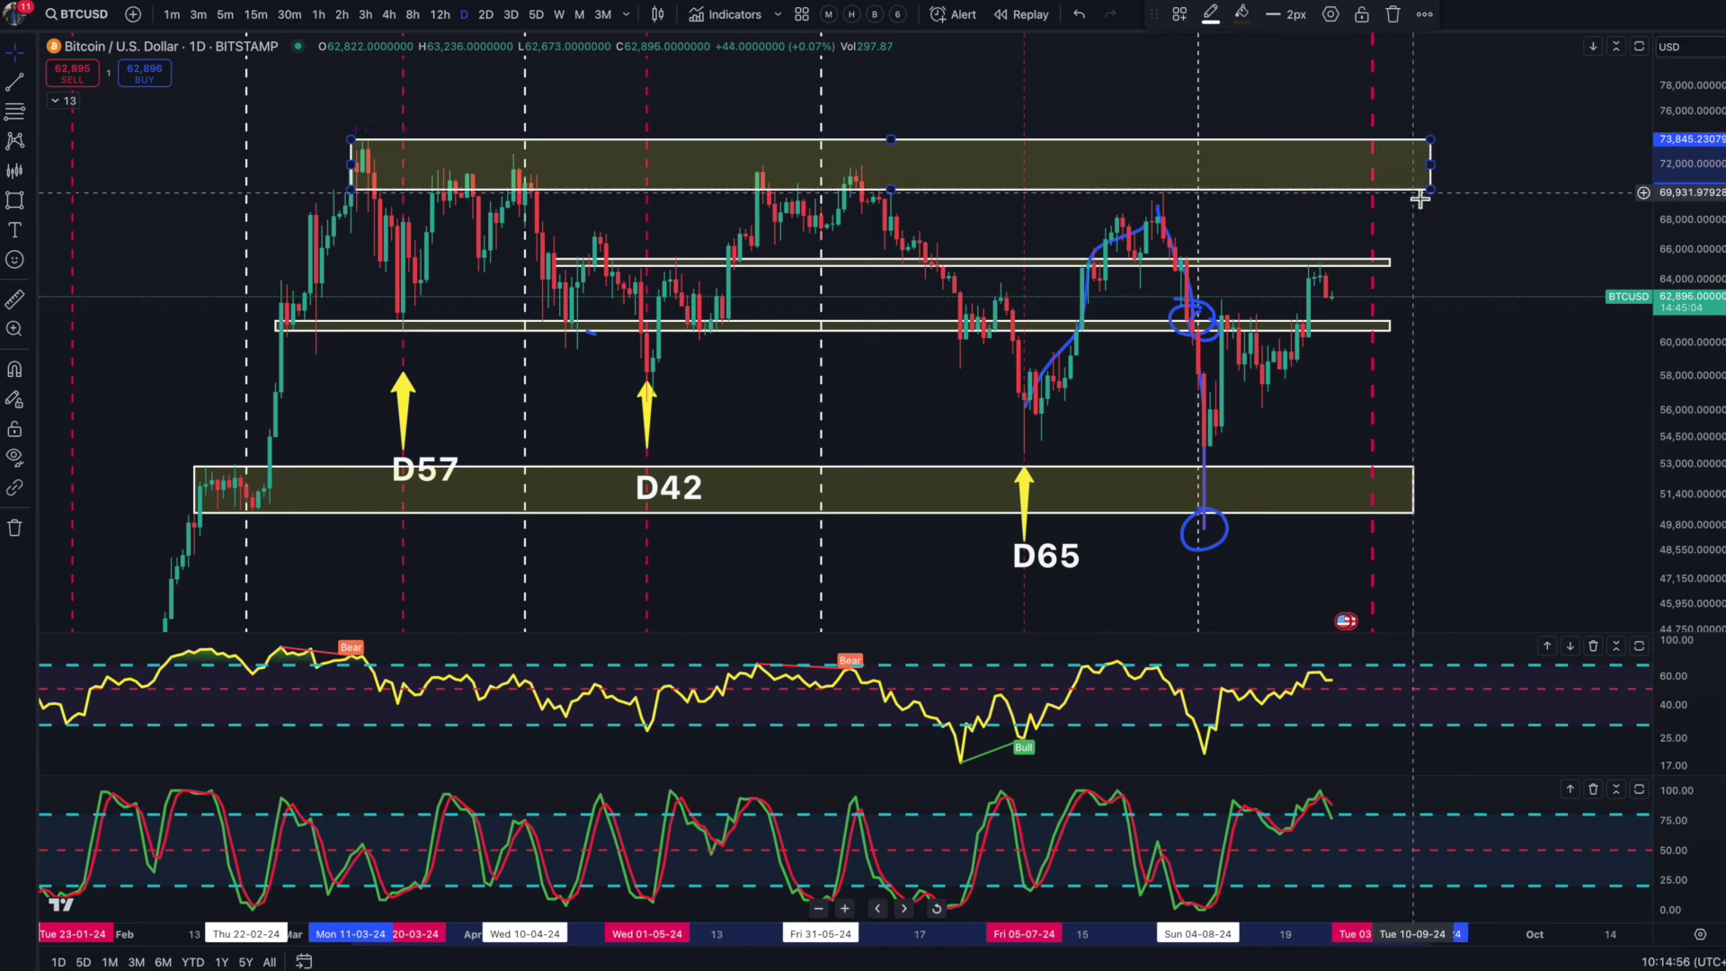
key("alt+shift+b")
mouse_move(1333, 256)
left_mouse_down()
mouse_move(1305, 263)
mouse_move(1337, 267)
left_mouse_up()
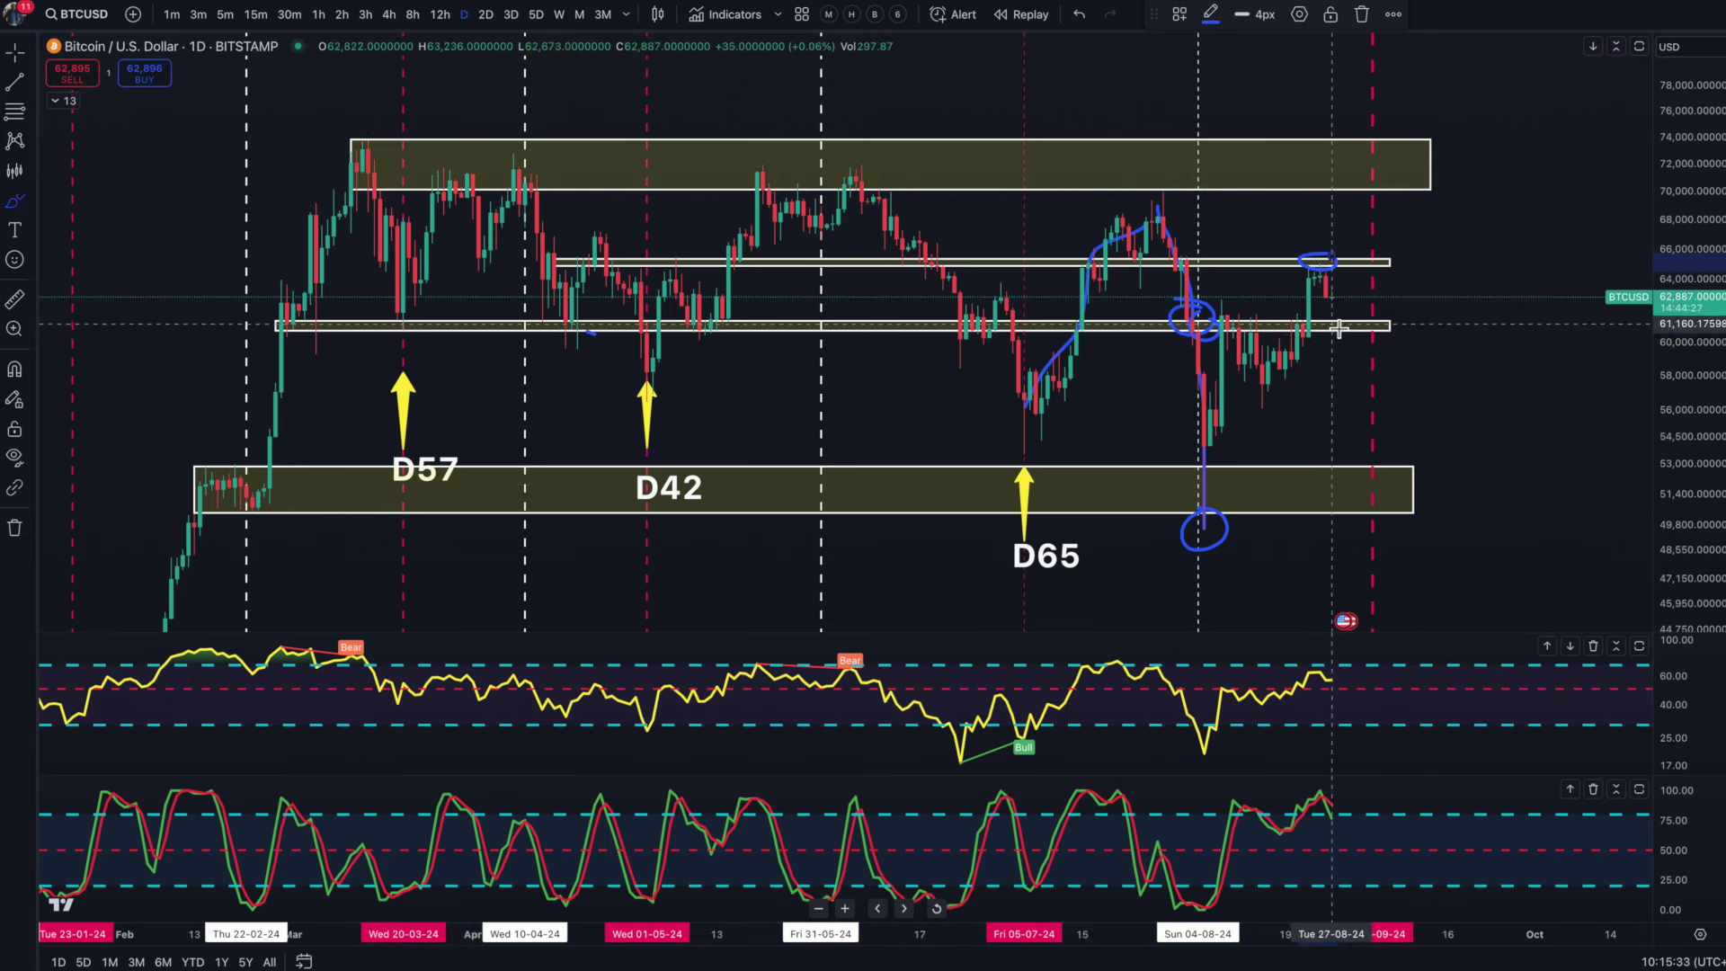
key("ctrl+z")
Step: Circle Bitcoin's reactions along the 61,000 zone from August back to March 2024
left_click_drag(1258, 347, 1254, 317)
mouse_move(1053, 322)
left_mouse_down()
mouse_move(939, 317)
mouse_move(1007, 338)
mouse_move(1050, 313)
left_mouse_up()
left_click_drag(745, 316, 708, 325)
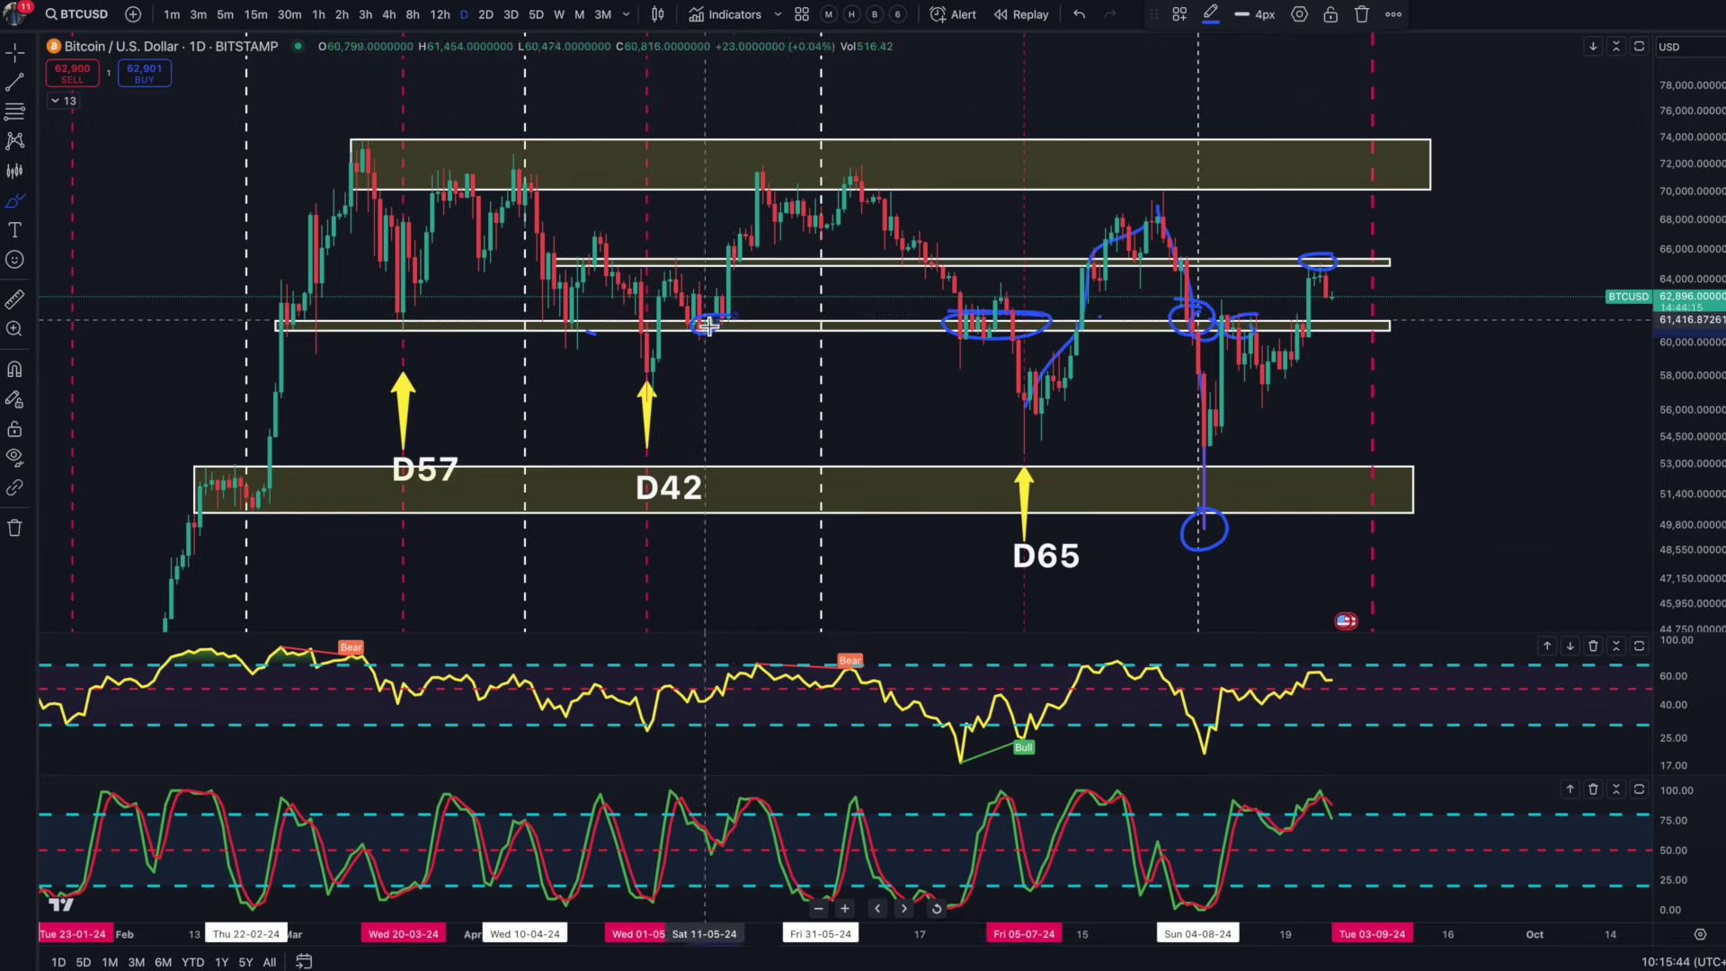
mouse_move(635, 281)
left_mouse_down()
mouse_move(645, 368)
mouse_move(667, 285)
left_mouse_up()
mouse_move(579, 335)
left_mouse_down()
mouse_move(558, 370)
mouse_move(548, 341)
left_mouse_up()
left_click_drag(309, 348, 319, 321)
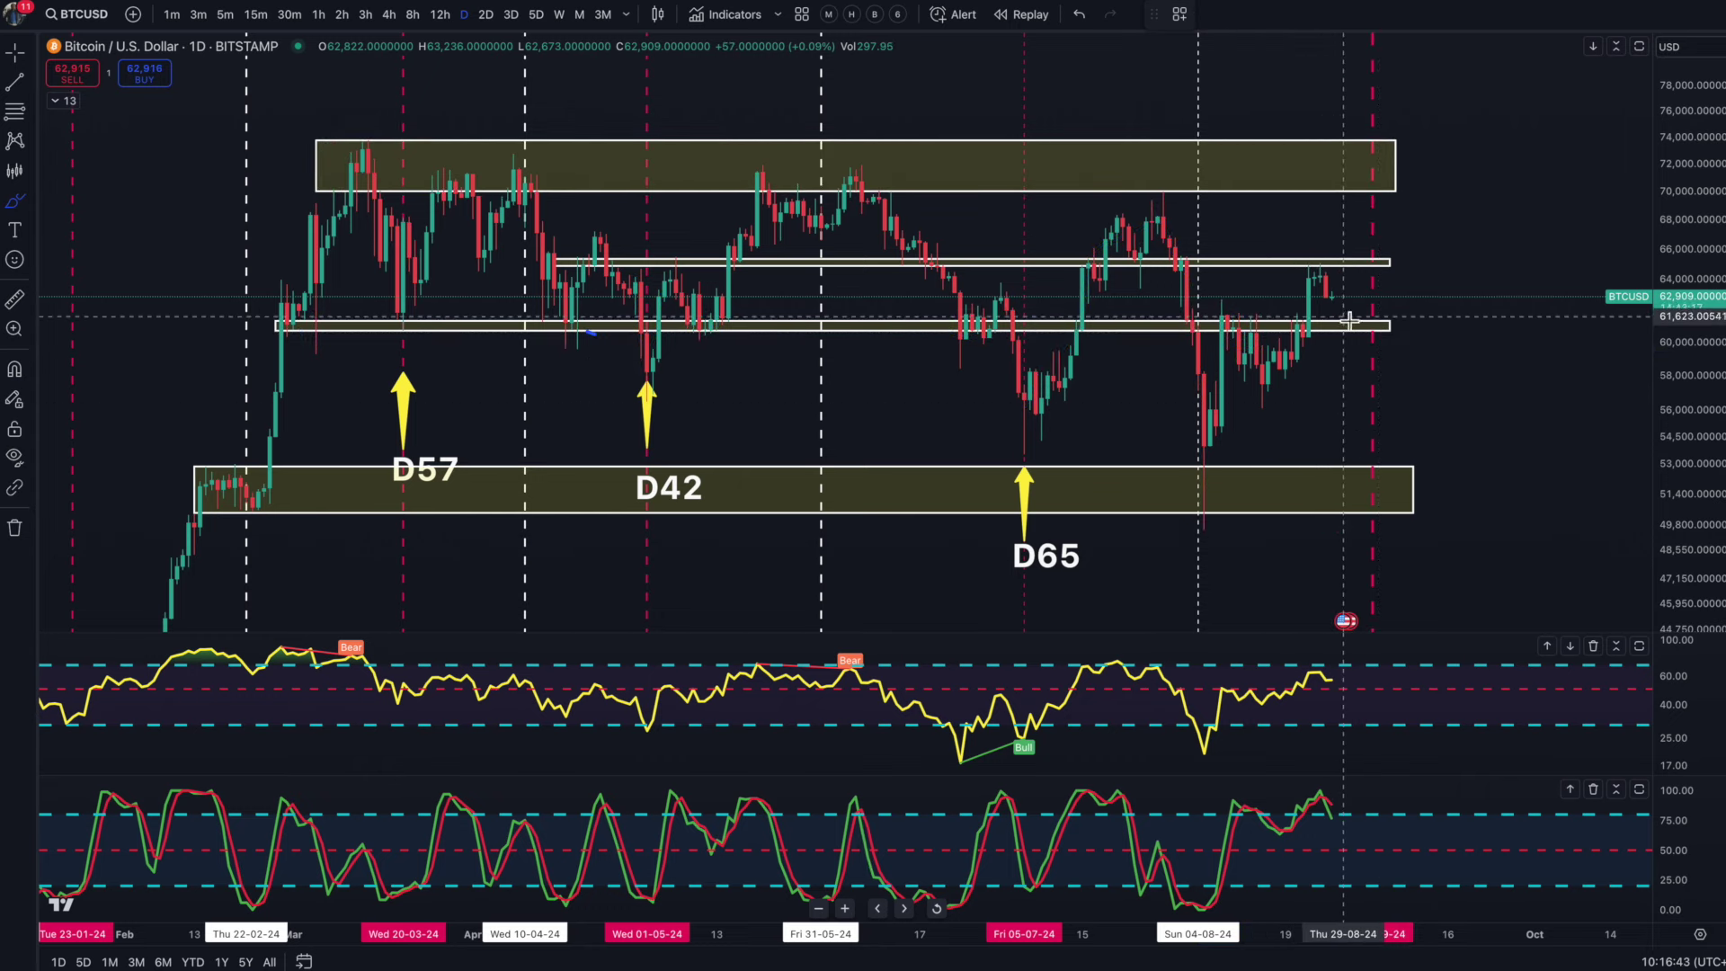
Step: Circle the 61,000 zone and the lower support zone near 52,000 beneath the latest candles, and clear both circles
left_click_drag(1328, 331, 1345, 351)
mouse_move(1354, 493)
left_mouse_down()
mouse_move(1348, 464)
mouse_move(1318, 475)
mouse_move(1364, 477)
left_mouse_up()
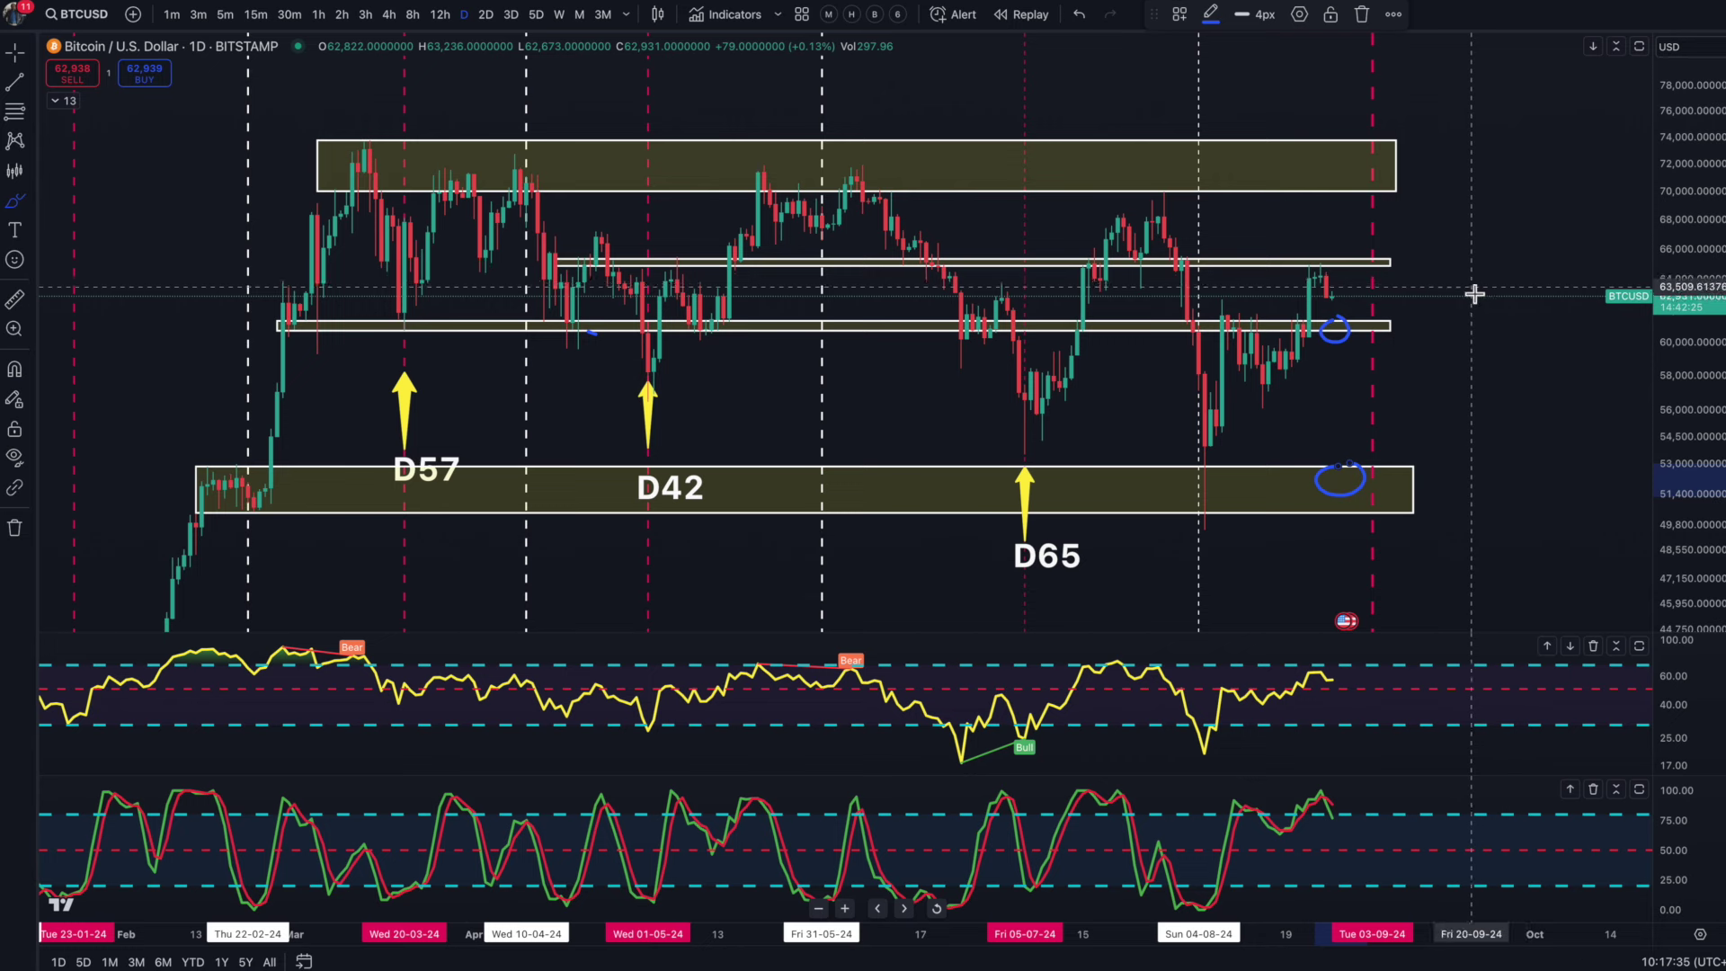
key("Delete")
Step: Measure the number of bars from the 5 July 2024 low to 27 August 2024, and dismiss the measurement
left_click(1024, 469)
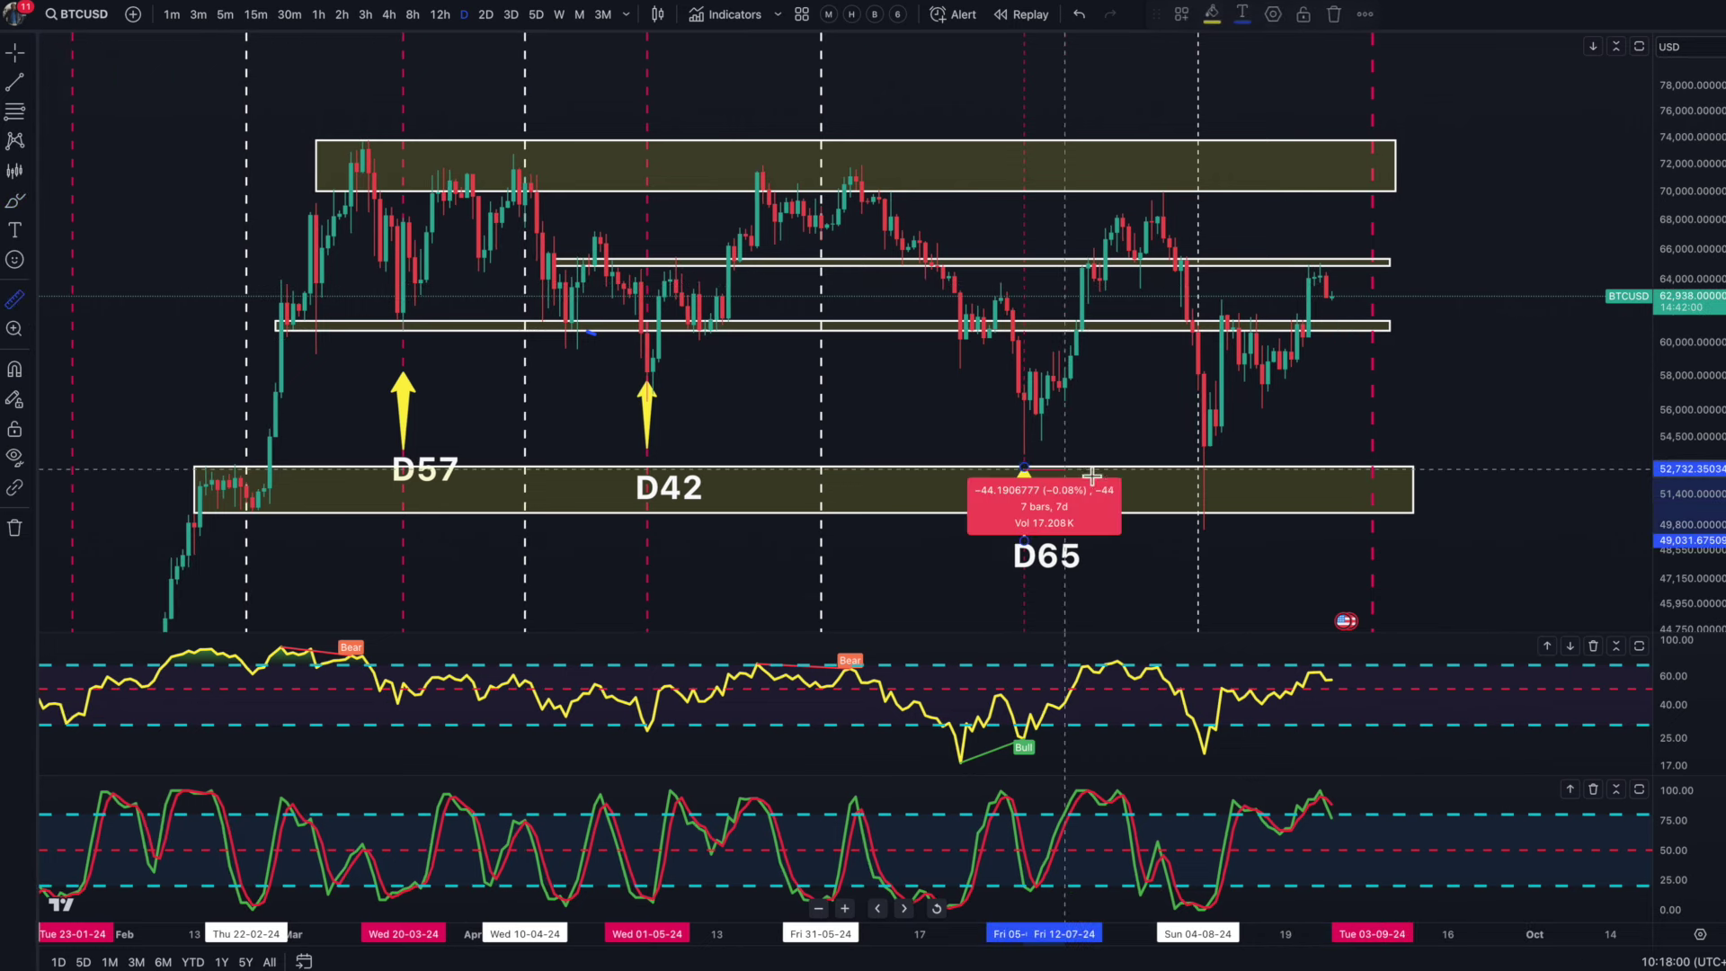
left_click(1339, 482)
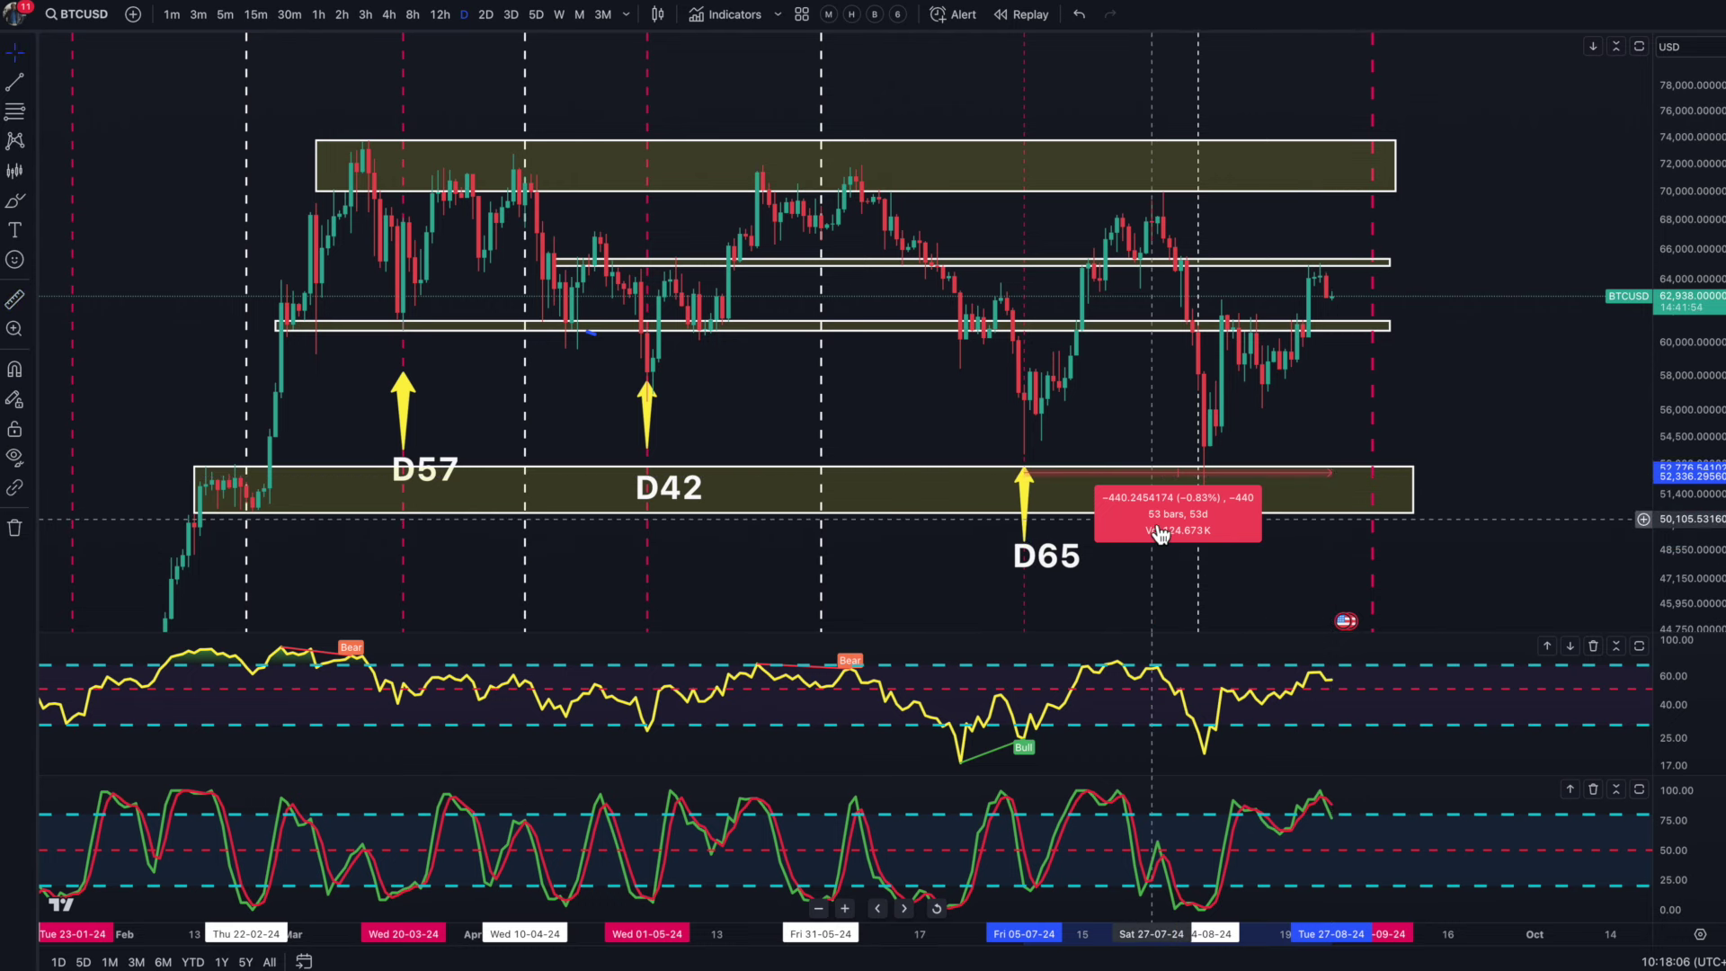
left_click(1191, 533)
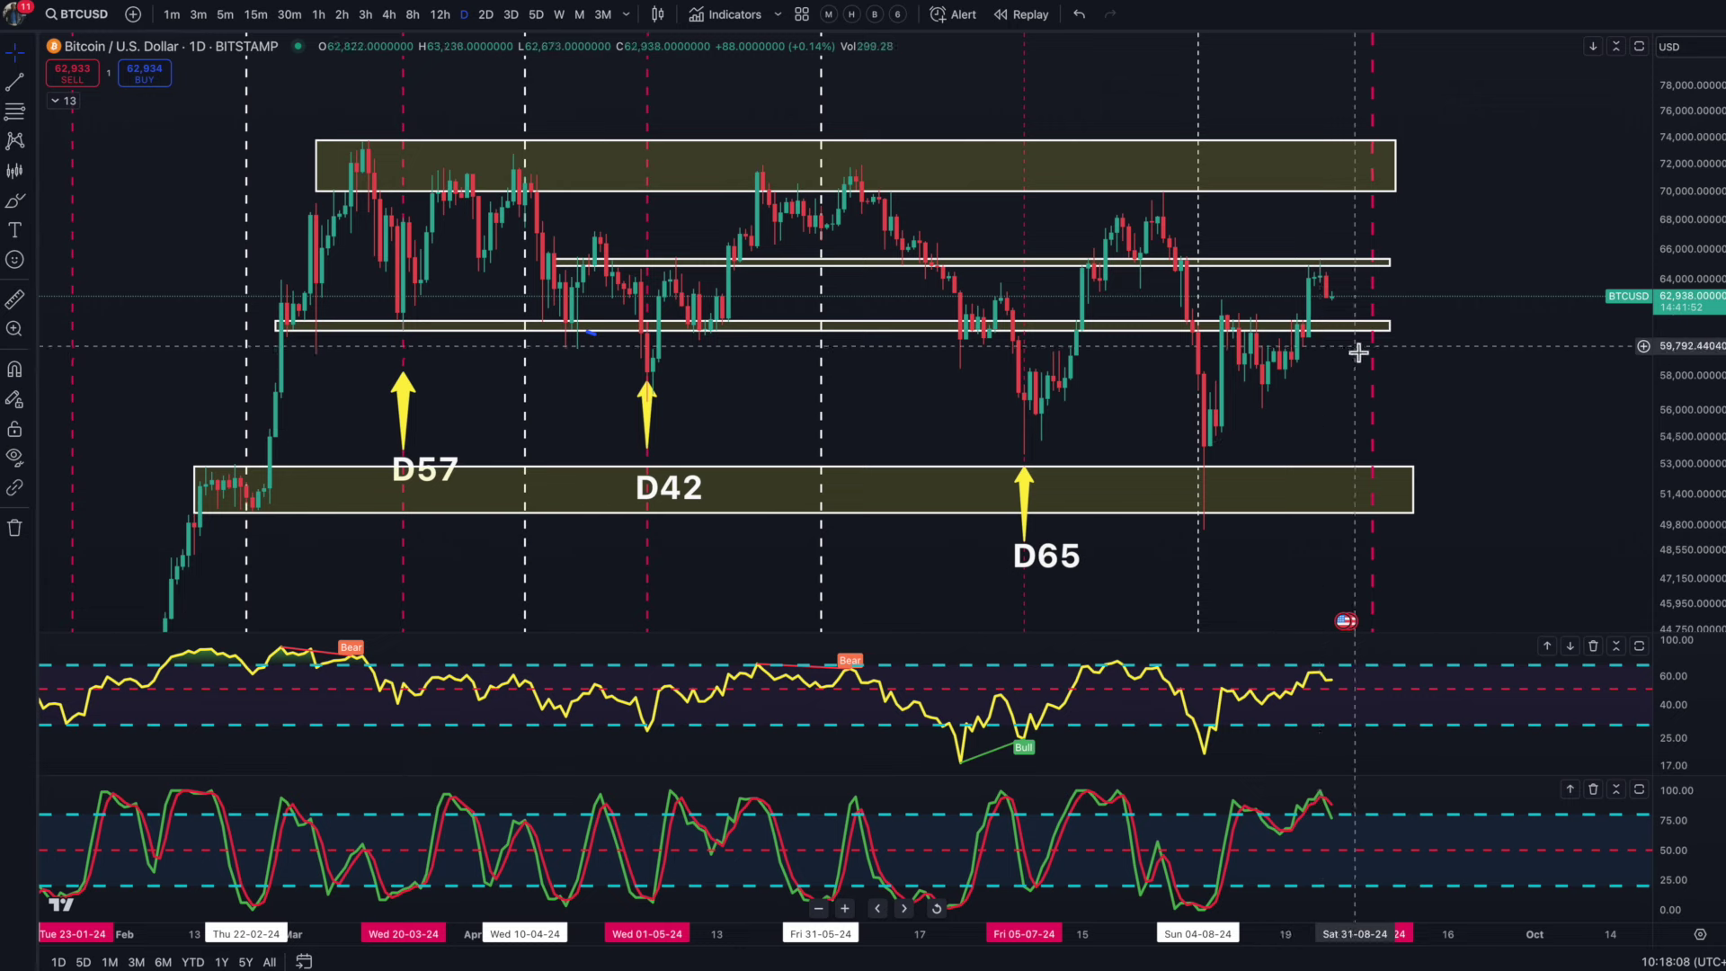
Step: Outline the latest Bitcoin candles, circle the D42, D57 and D65 labels, and undo all four strokes
key("alt+shift+b")
mouse_move(1319, 228)
left_mouse_down()
mouse_move(1418, 232)
mouse_move(1422, 378)
mouse_move(1295, 381)
mouse_move(1302, 229)
left_mouse_up()
left_click_drag(721, 458, 735, 474)
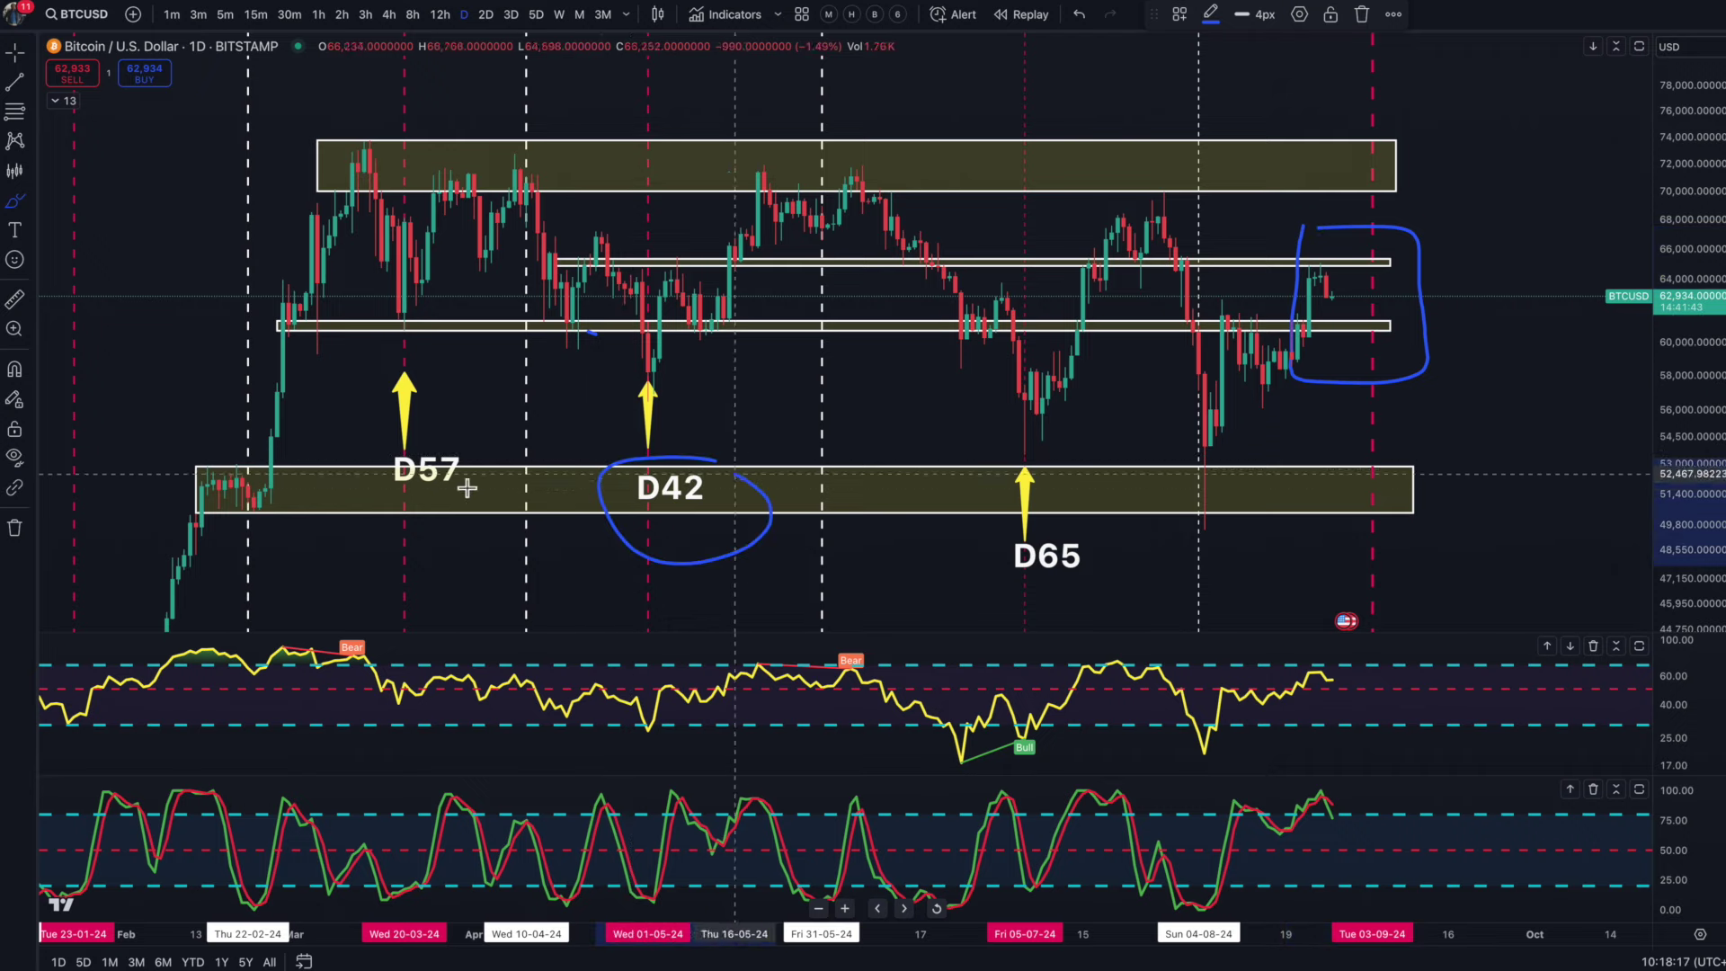
left_click_drag(382, 427, 485, 442)
mouse_move(1003, 512)
left_mouse_down()
mouse_move(1162, 585)
mouse_move(1035, 522)
left_mouse_up()
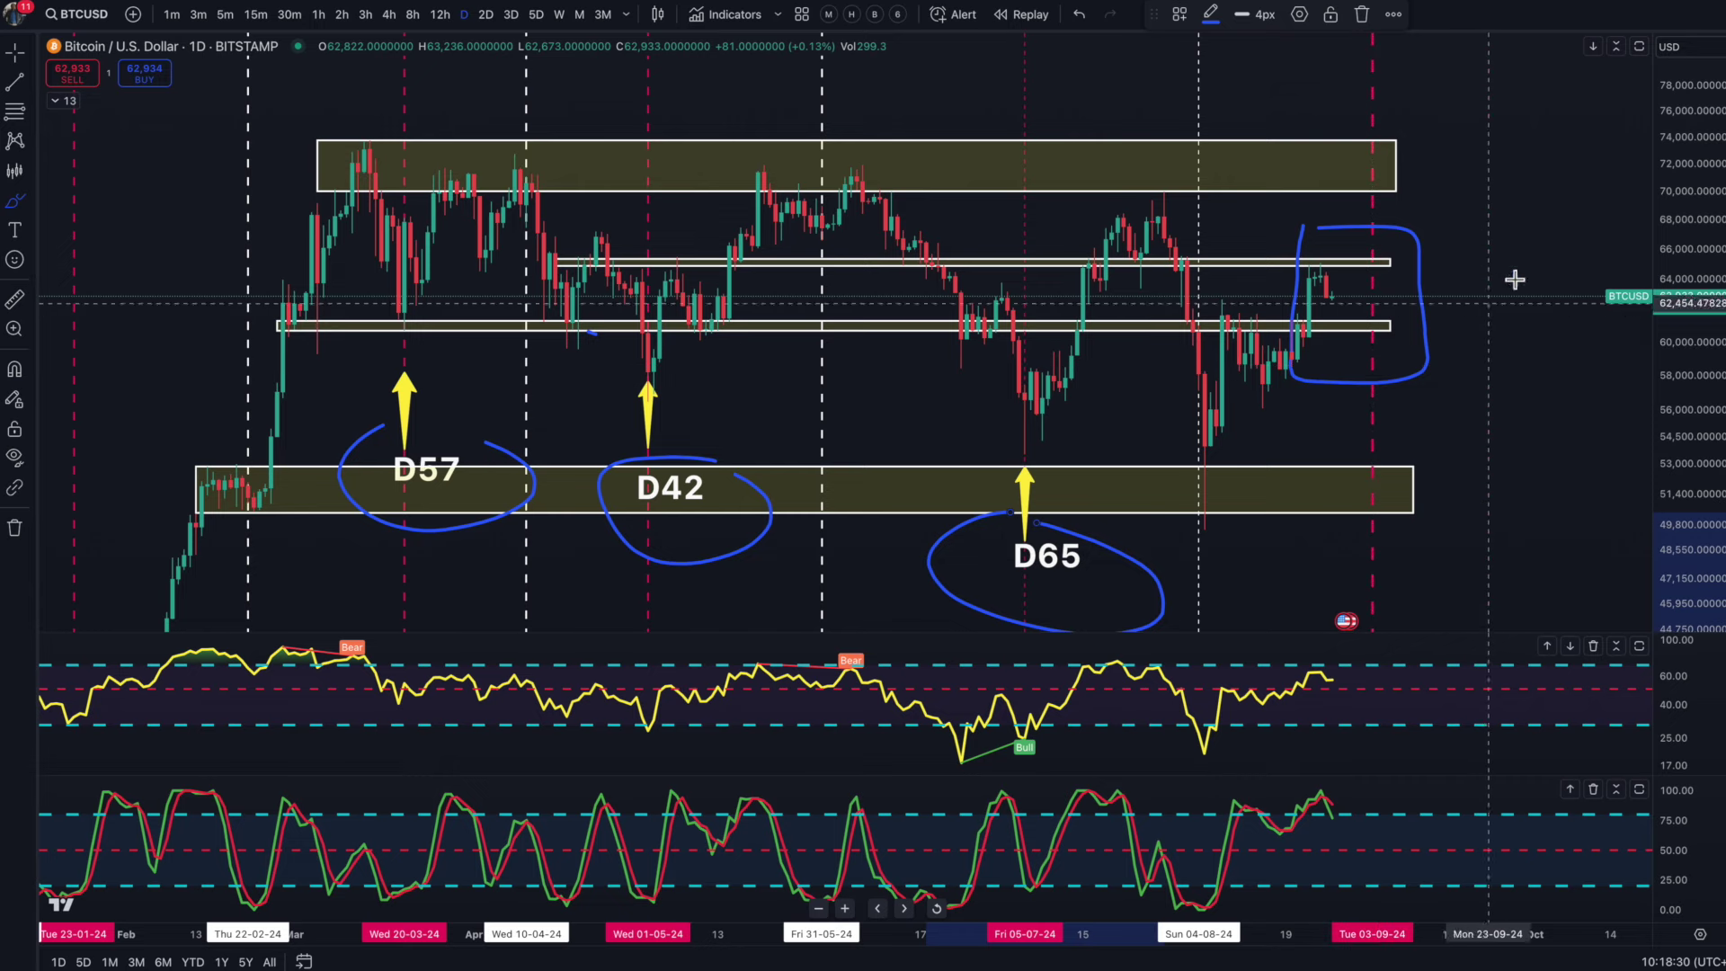
key("ctrl+z")
key("ctrl+z")
key("ctrl+z")
key("ctrl+z")
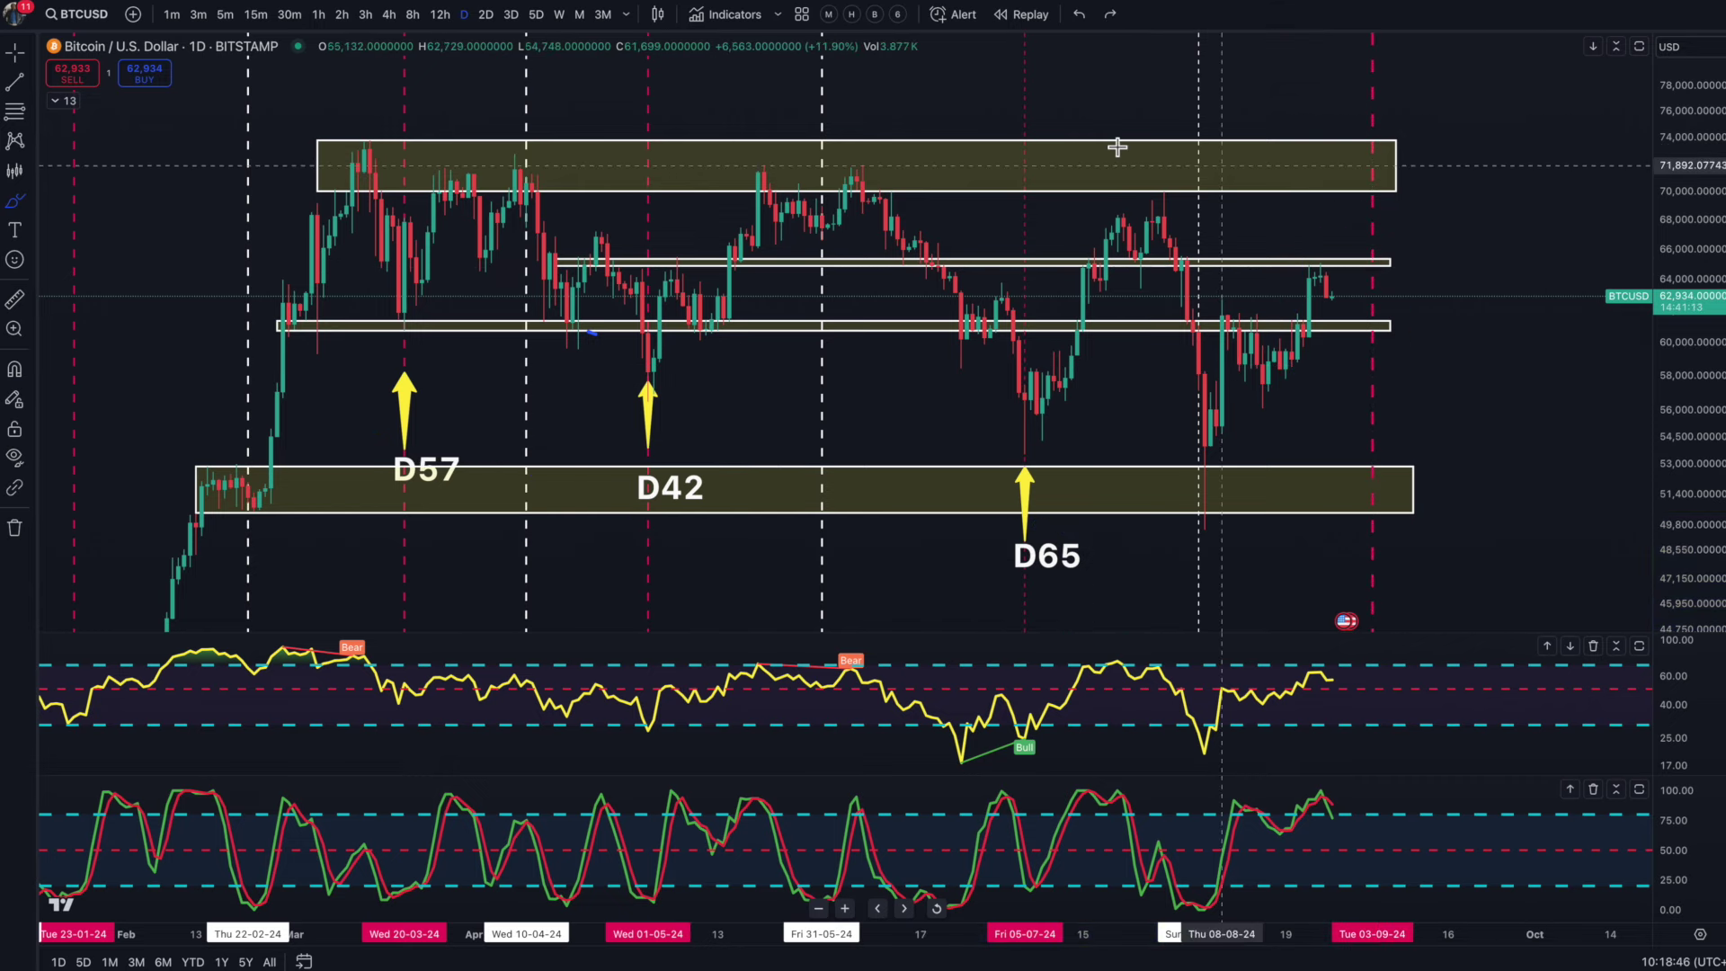
Step: Circle Bitcoin's March, April, May, June and late-July highs along the upper resistance zone, plus the latest August high near 65,000
left_click_drag(382, 138, 350, 146)
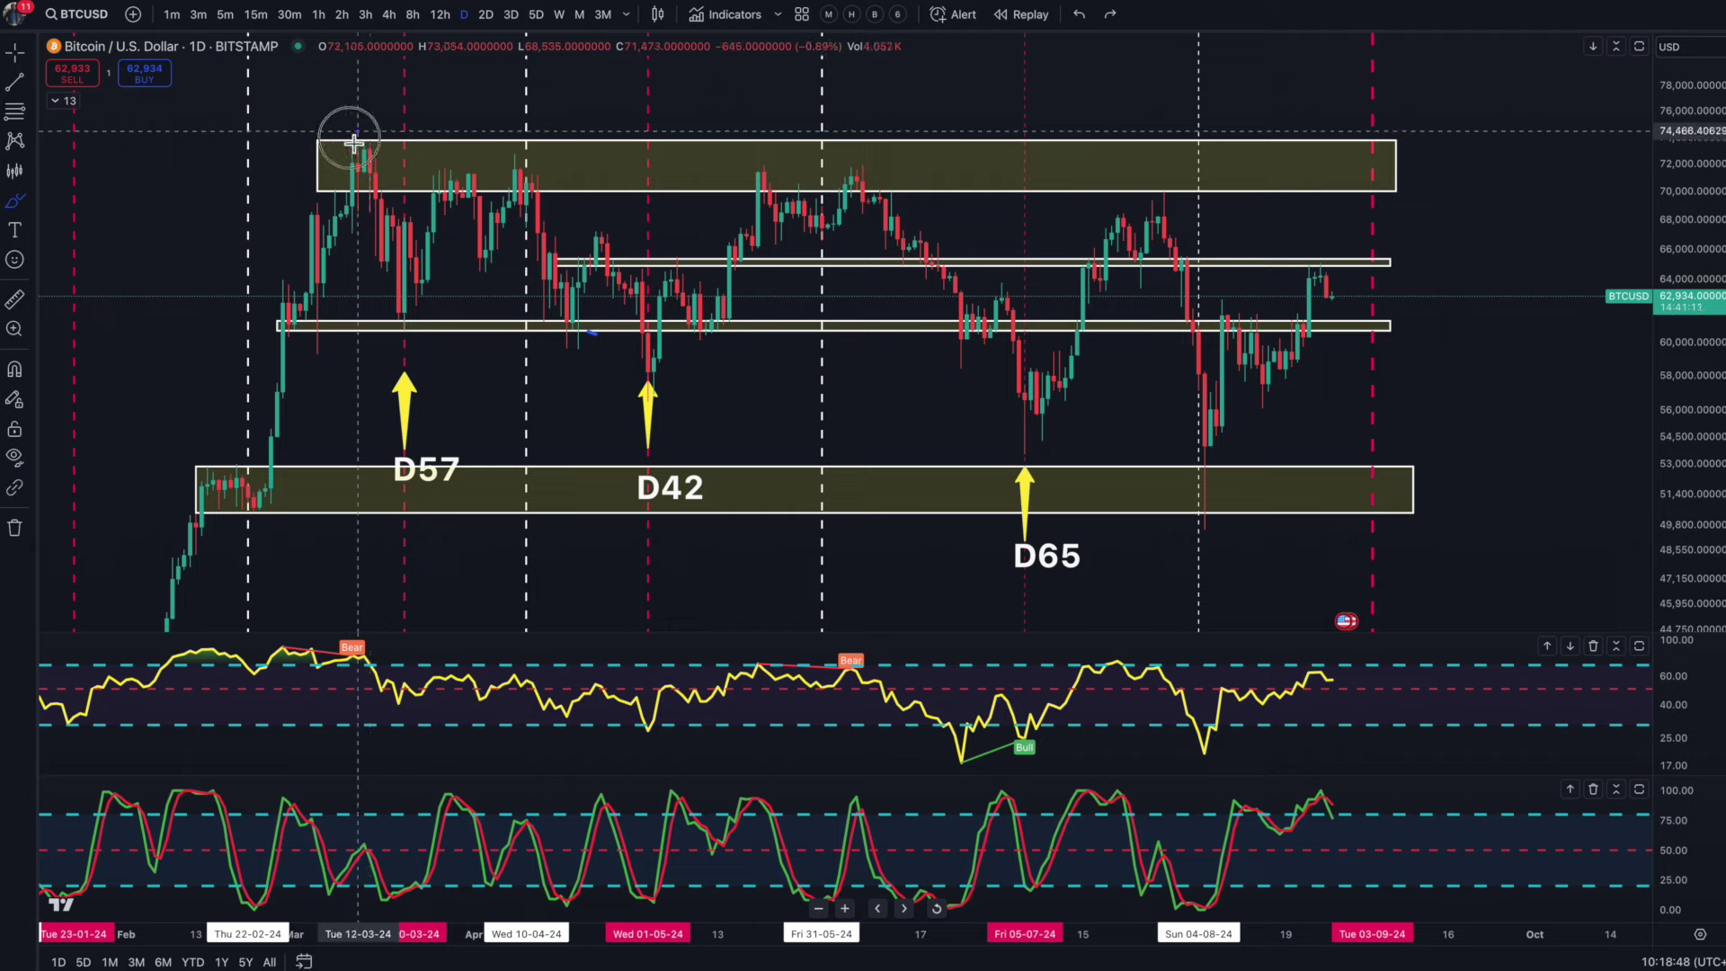
mouse_move(513, 146)
left_mouse_down()
mouse_move(557, 174)
mouse_move(558, 146)
left_mouse_up()
left_click_drag(762, 160, 855, 173)
left_click_drag(1144, 185, 1156, 185)
mouse_move(1325, 255)
left_mouse_down()
mouse_move(1310, 282)
mouse_move(1340, 278)
mouse_move(1326, 257)
left_mouse_up()
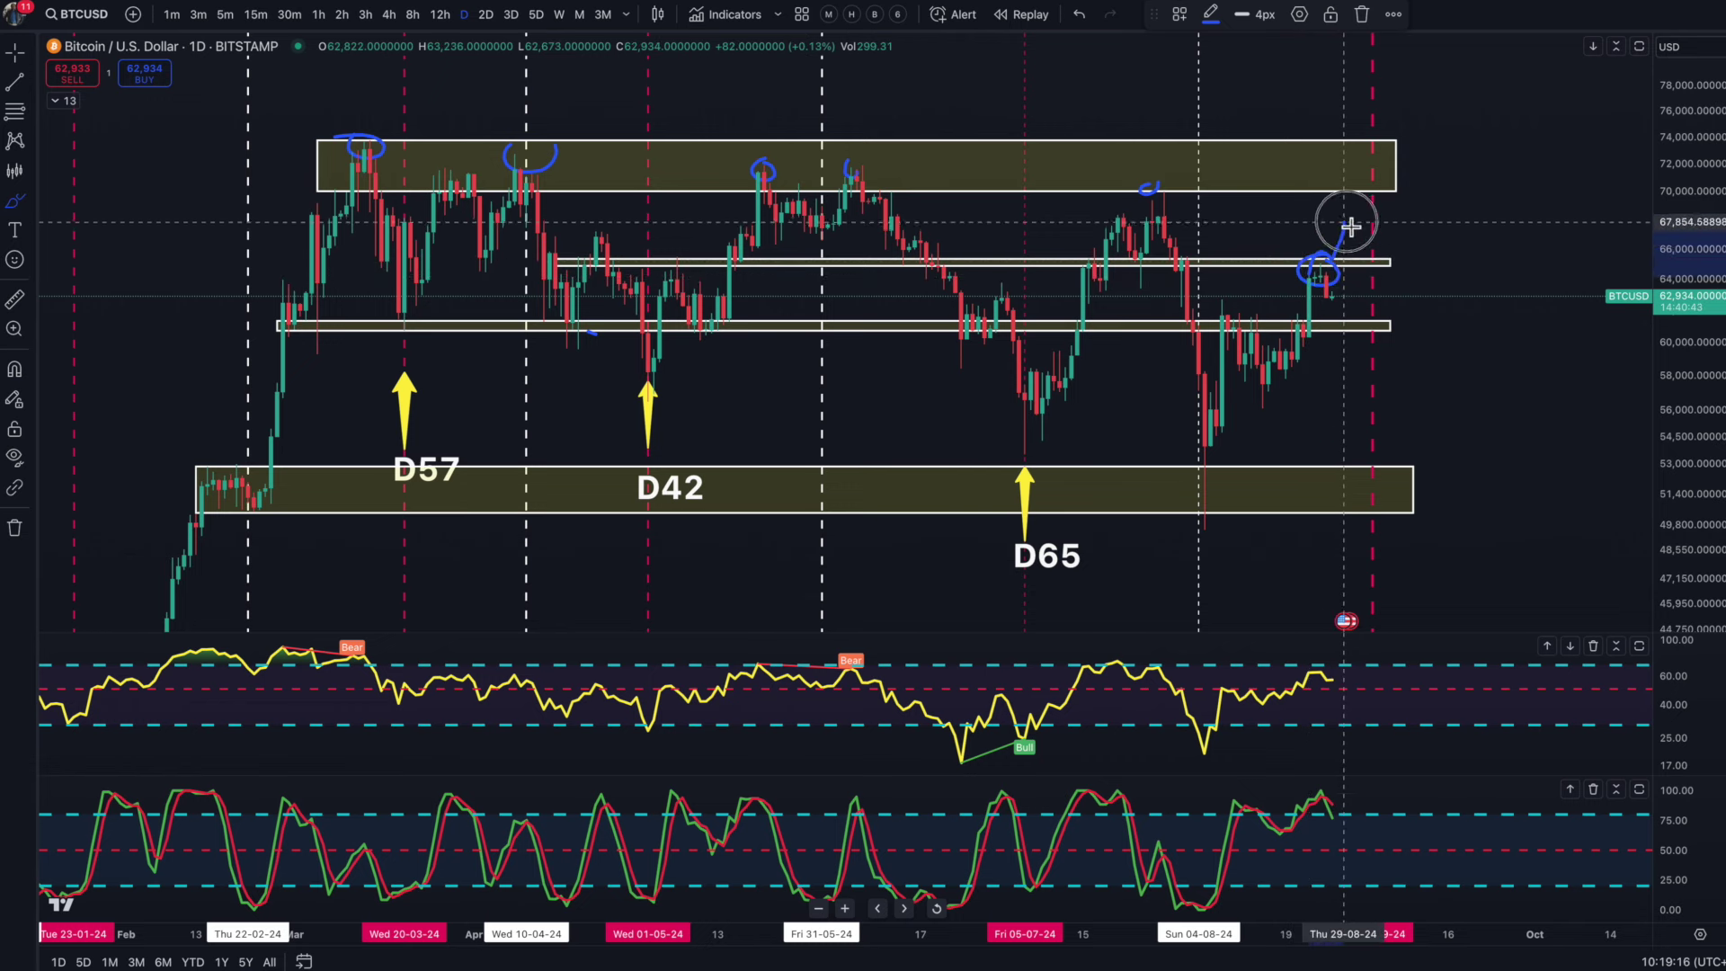
Step: Sketch a rise from the latest August high to a circle at 70,000, circle the August high again, and undo these strokes
mouse_move(1361, 192)
left_mouse_down()
mouse_move(1342, 192)
mouse_move(1361, 184)
left_mouse_up()
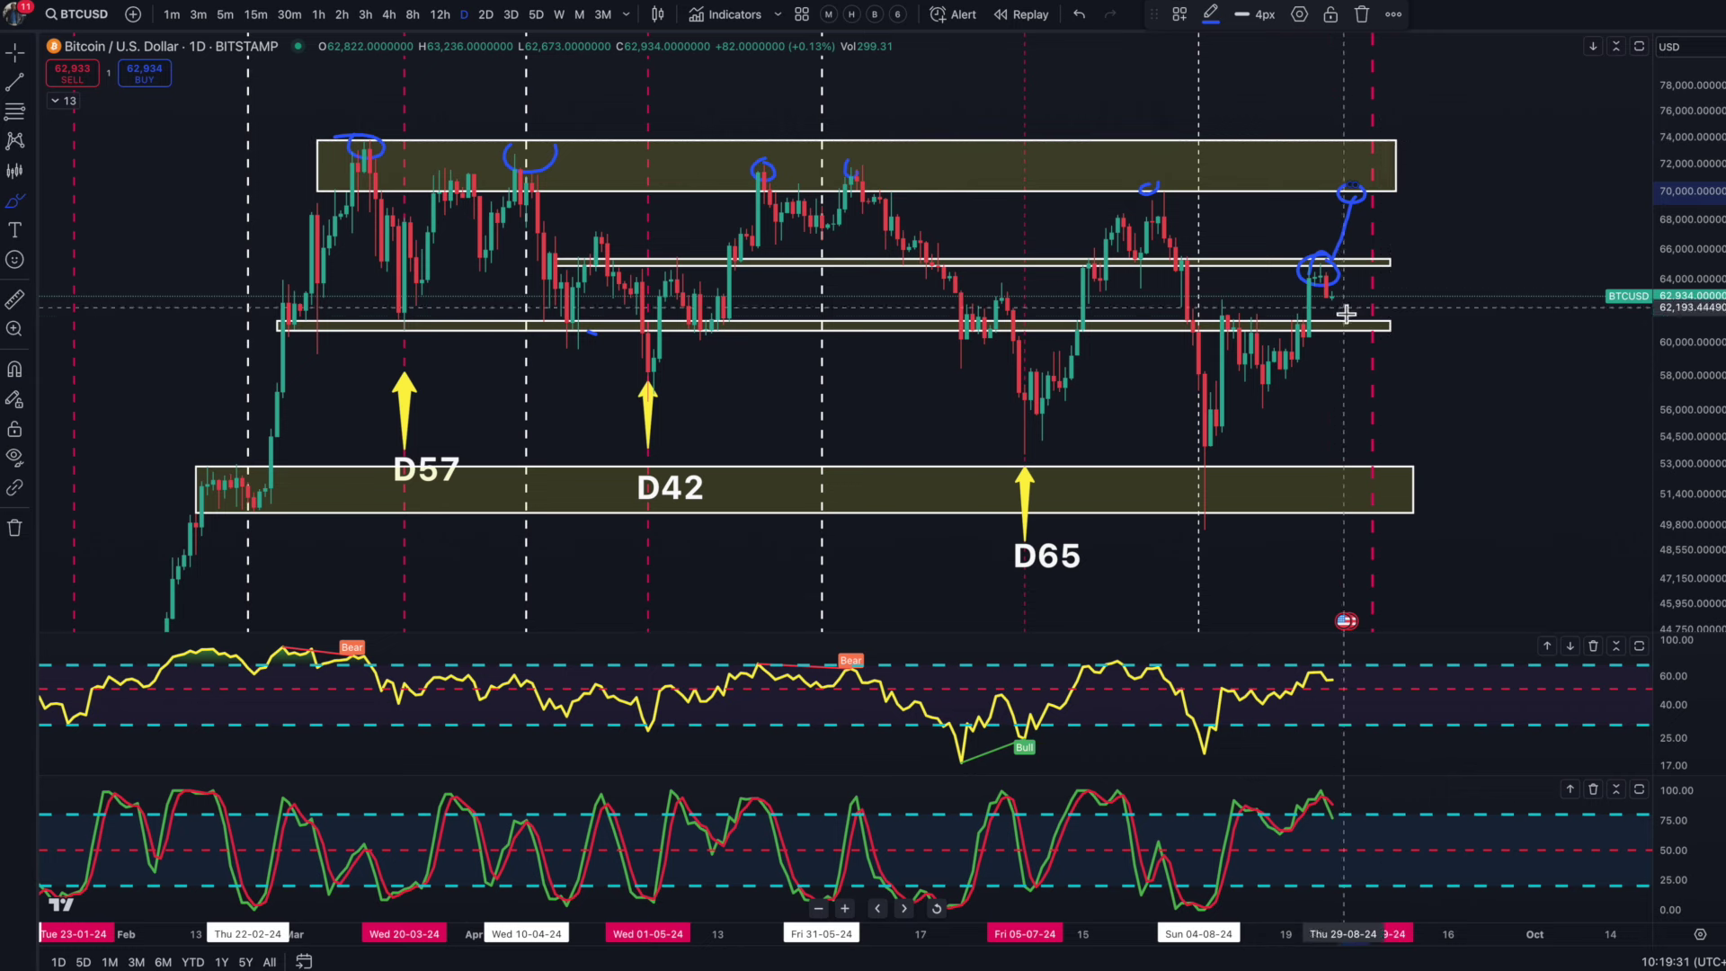
left_click_drag(1321, 252, 1292, 286)
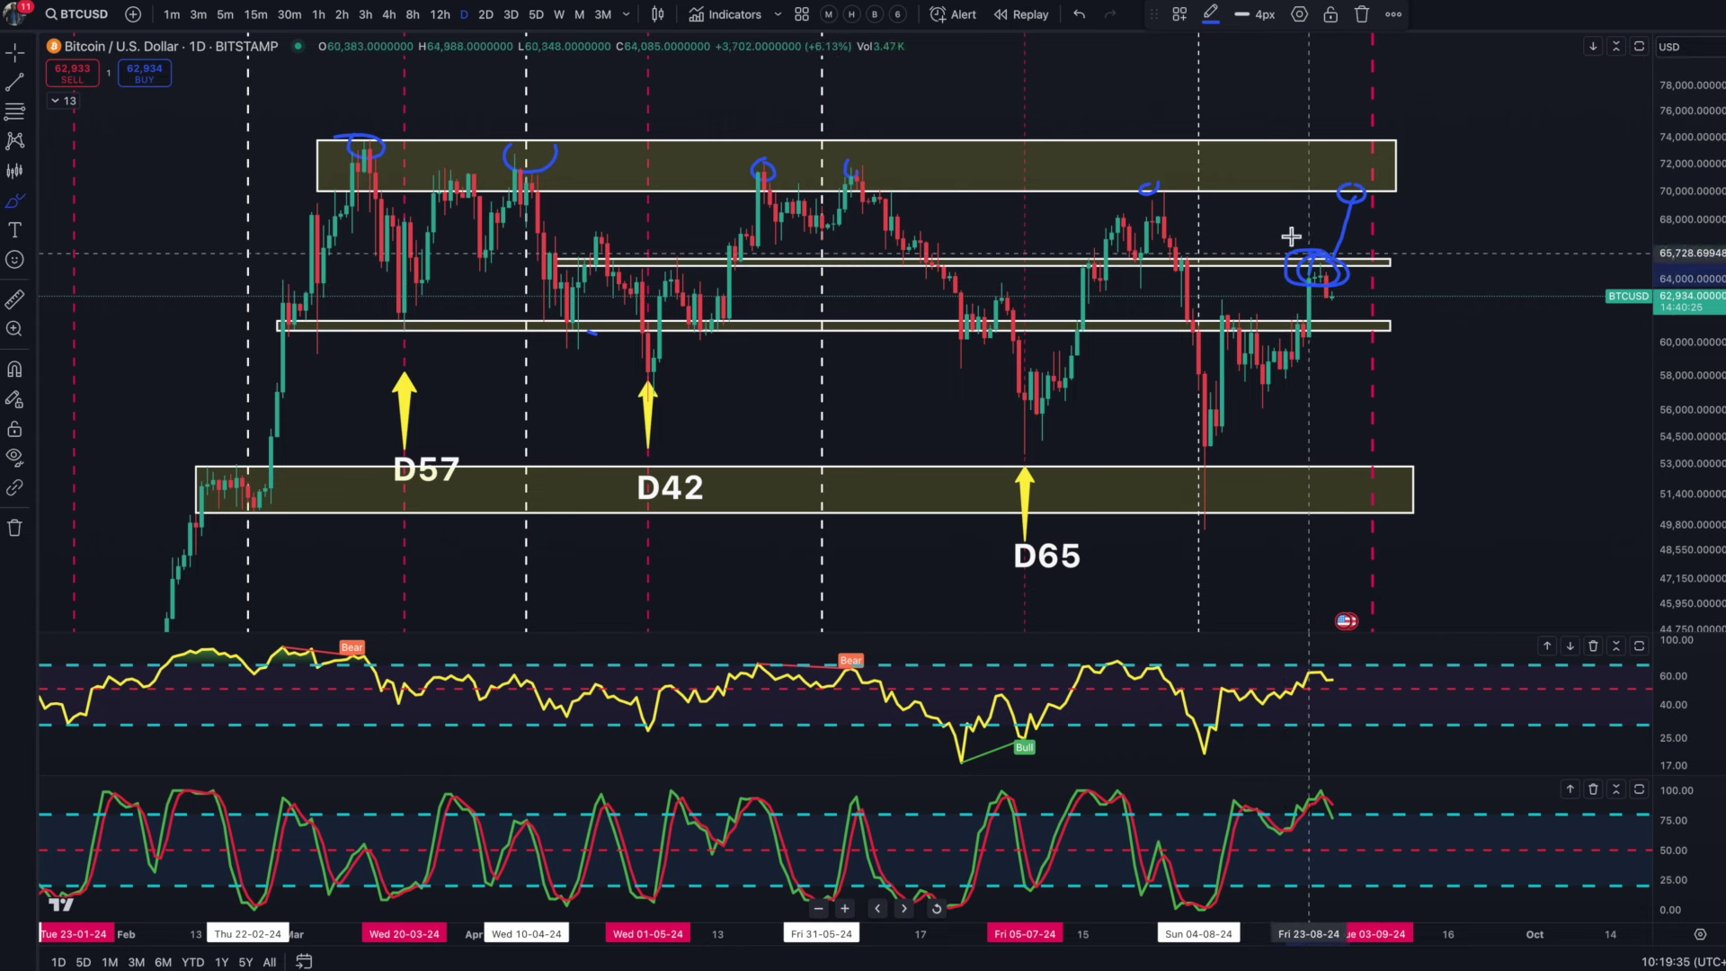
key("ctrl+z")
key("ctrl+z")
key("ctrl+z")
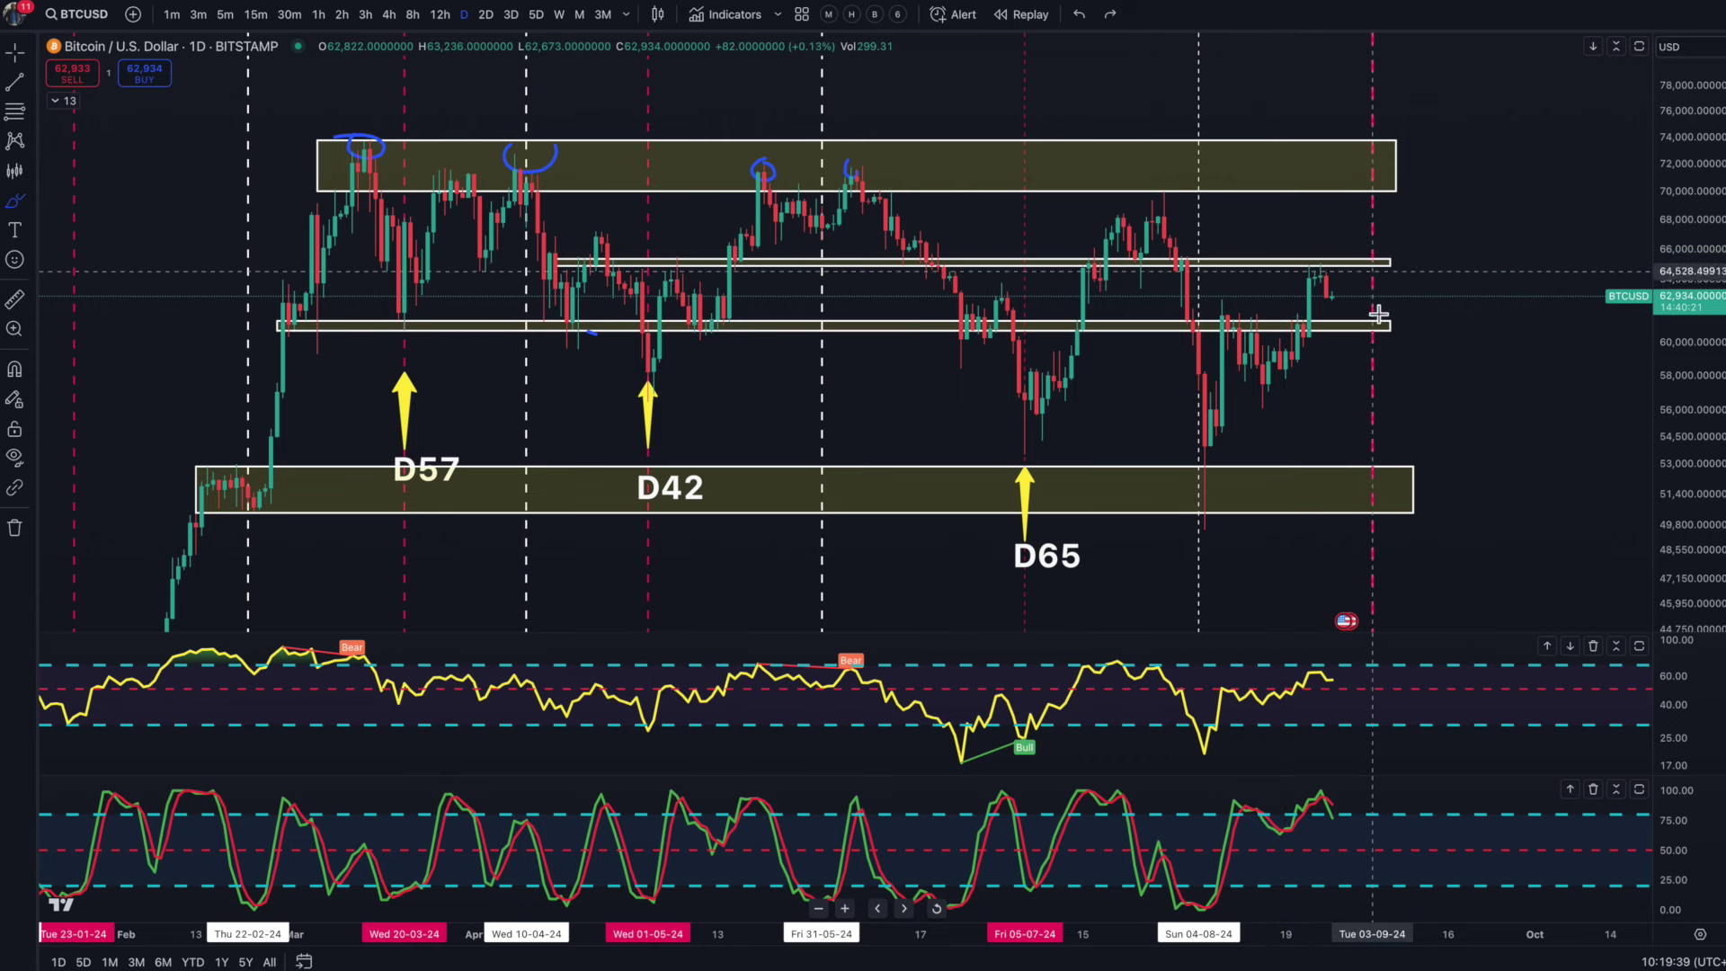
Step: Sketch a pullback from the latest candles to the circled 61,000 zone and a rebound to about 66,600
left_click_drag(1325, 282, 1363, 310)
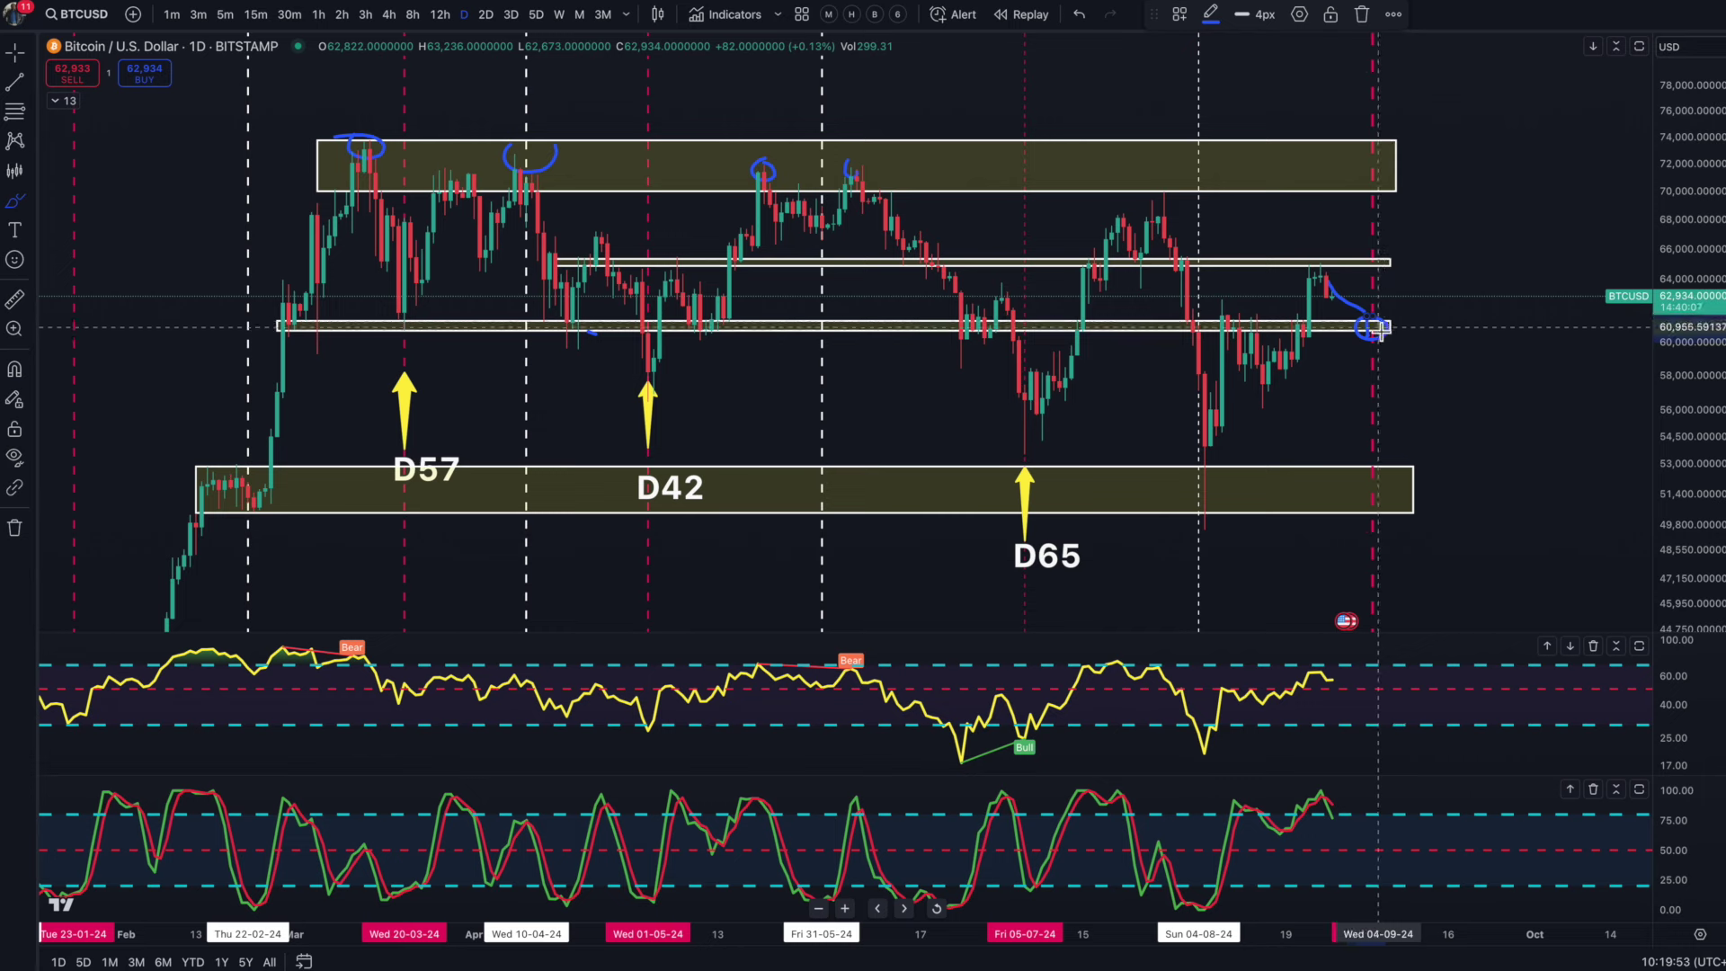
left_click_drag(1440, 320, 1484, 245)
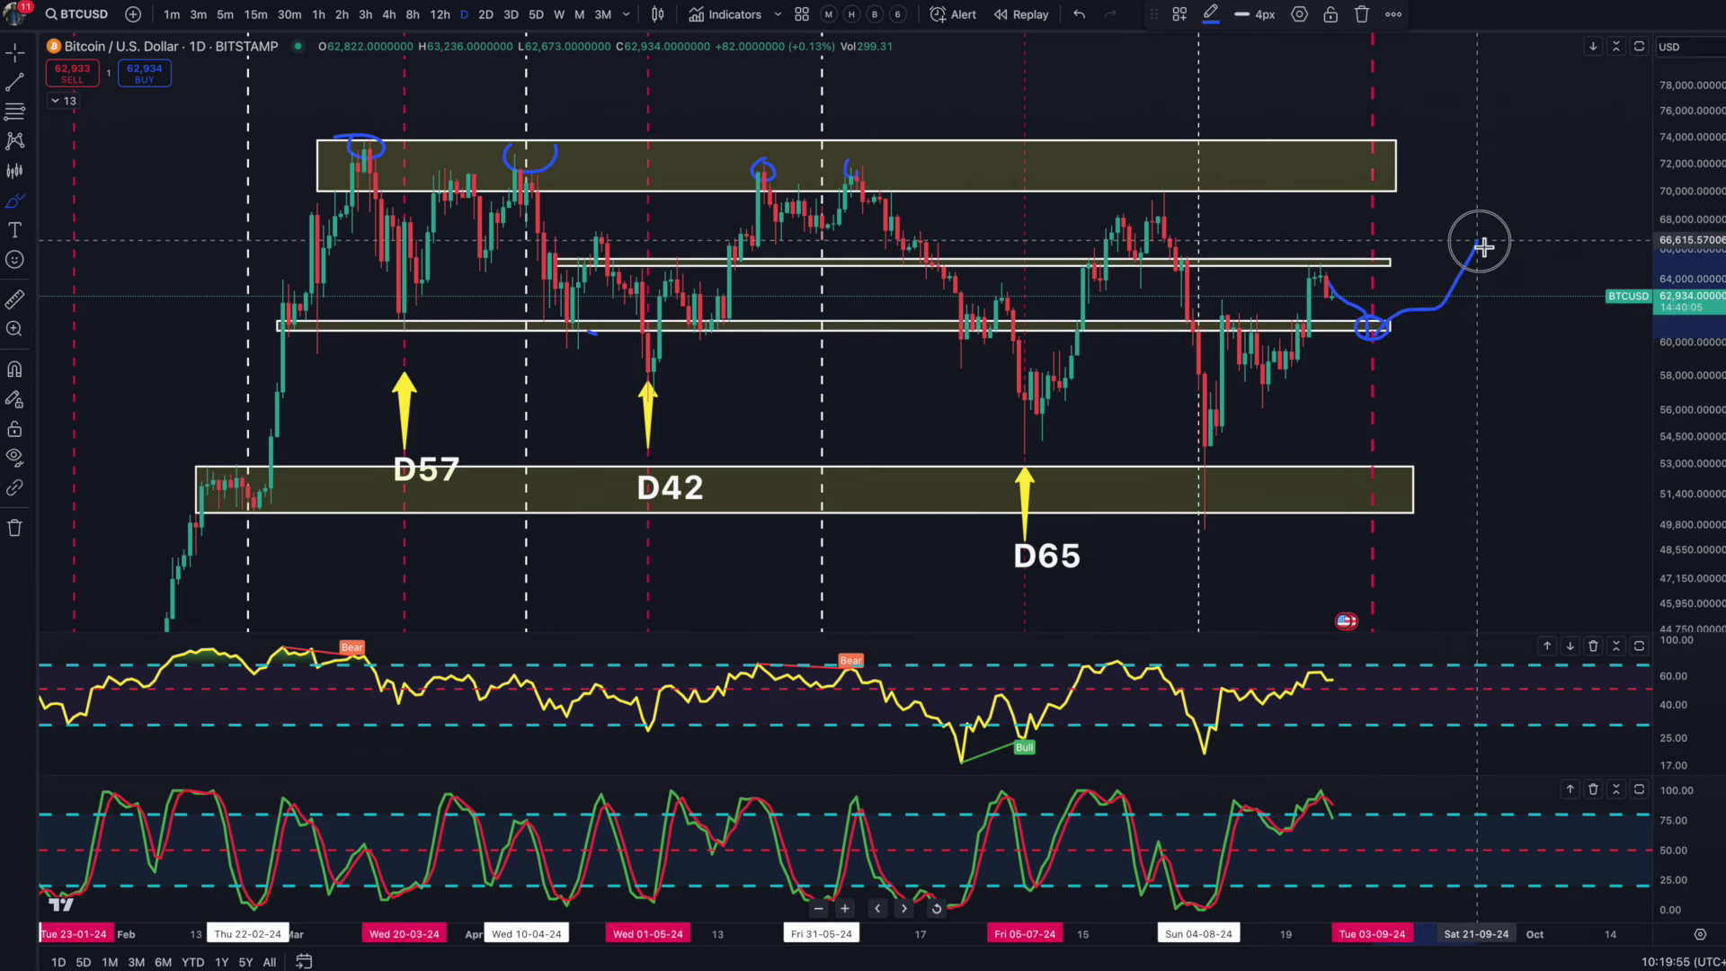
left_click(1364, 329)
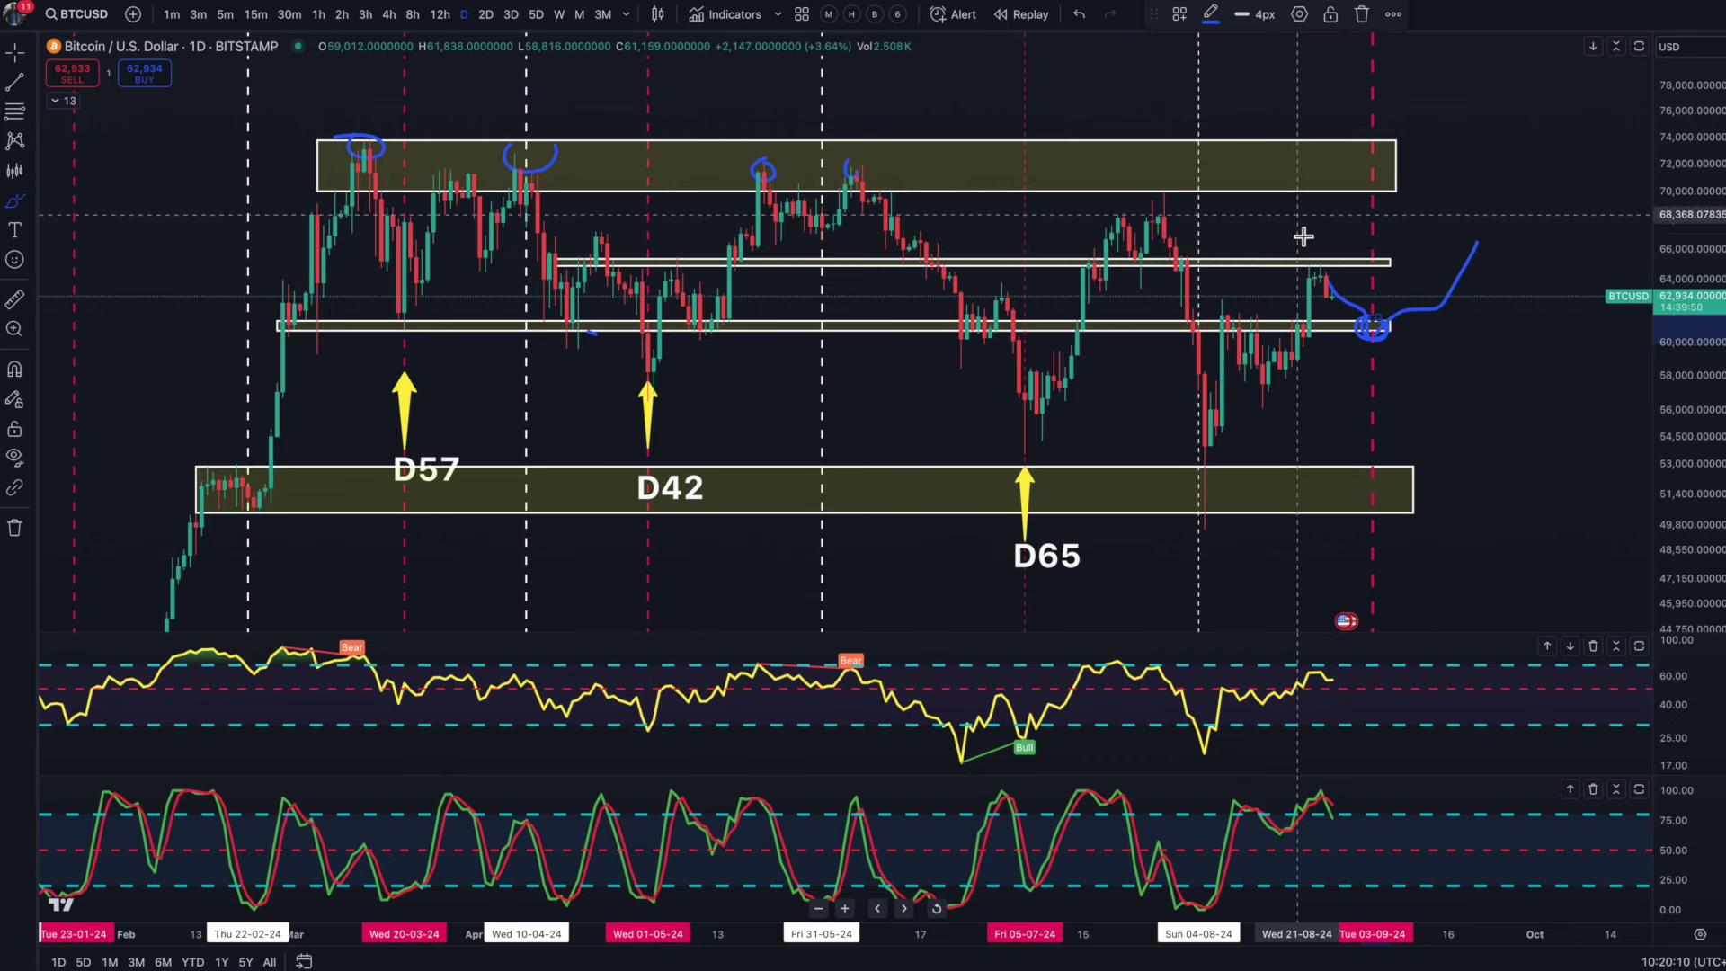
Step: Sketch a rise and sideways swings below 70,000, and line the upper zone's top near 74,000 with a breakout stroke through it
mouse_move(1329, 262)
left_mouse_down()
mouse_move(1437, 197)
mouse_move(1557, 203)
left_mouse_up()
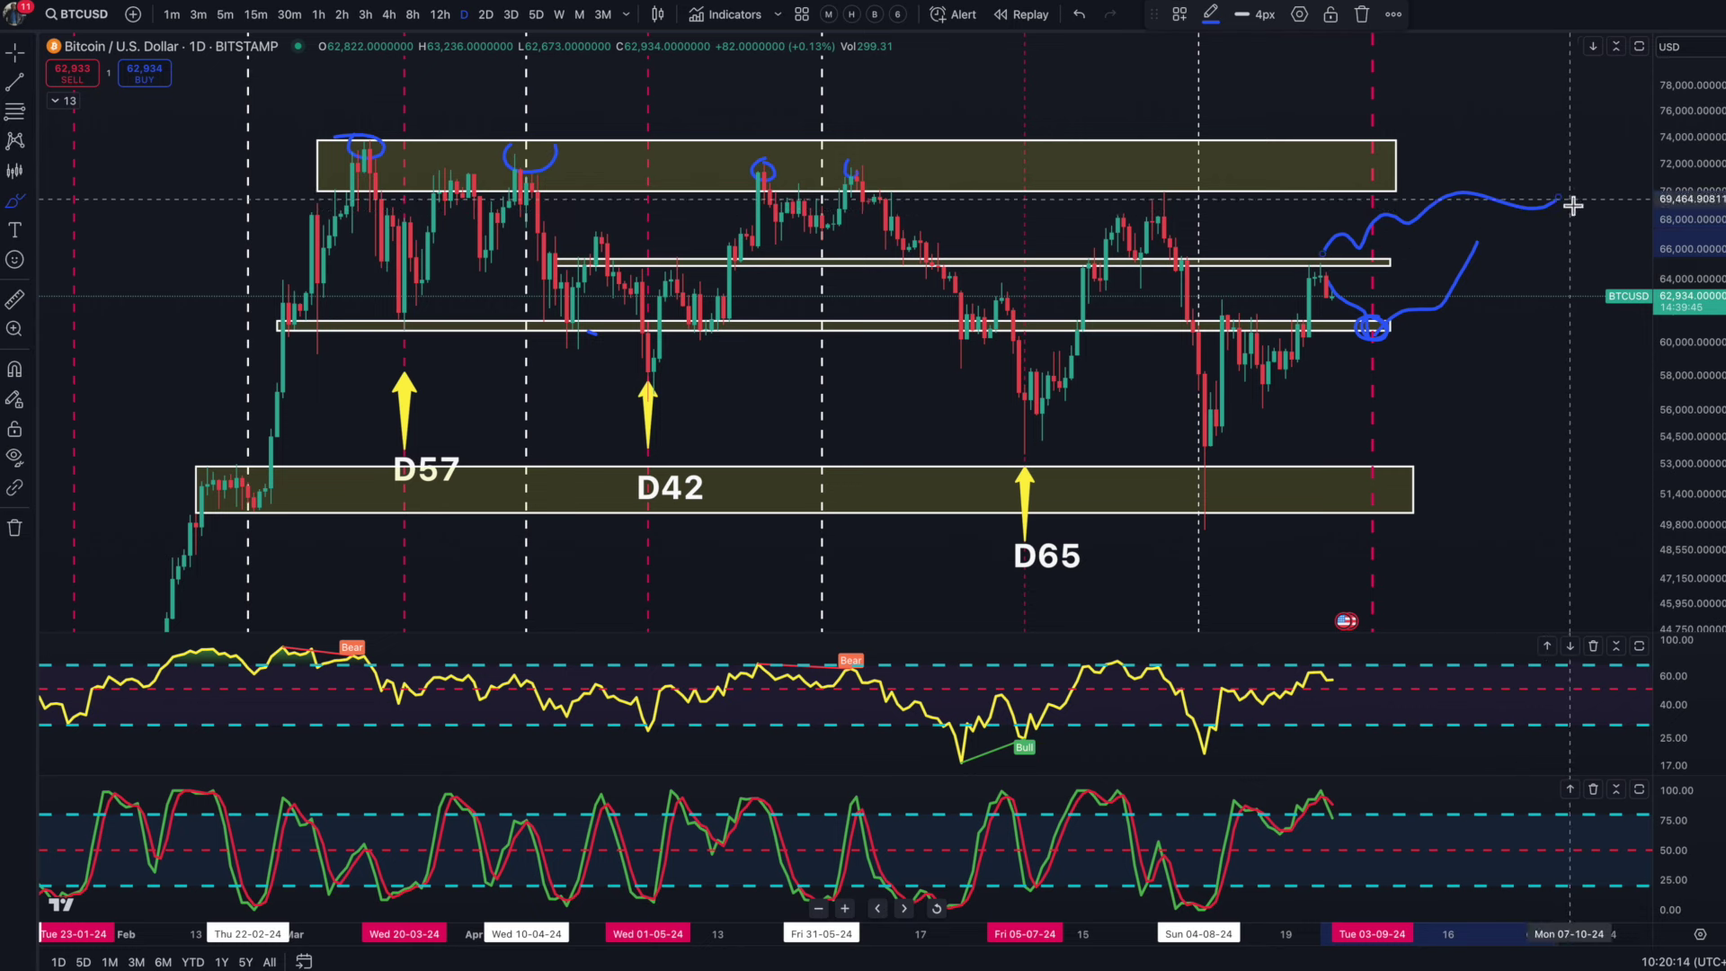
left_click_drag(314, 146, 1651, 133)
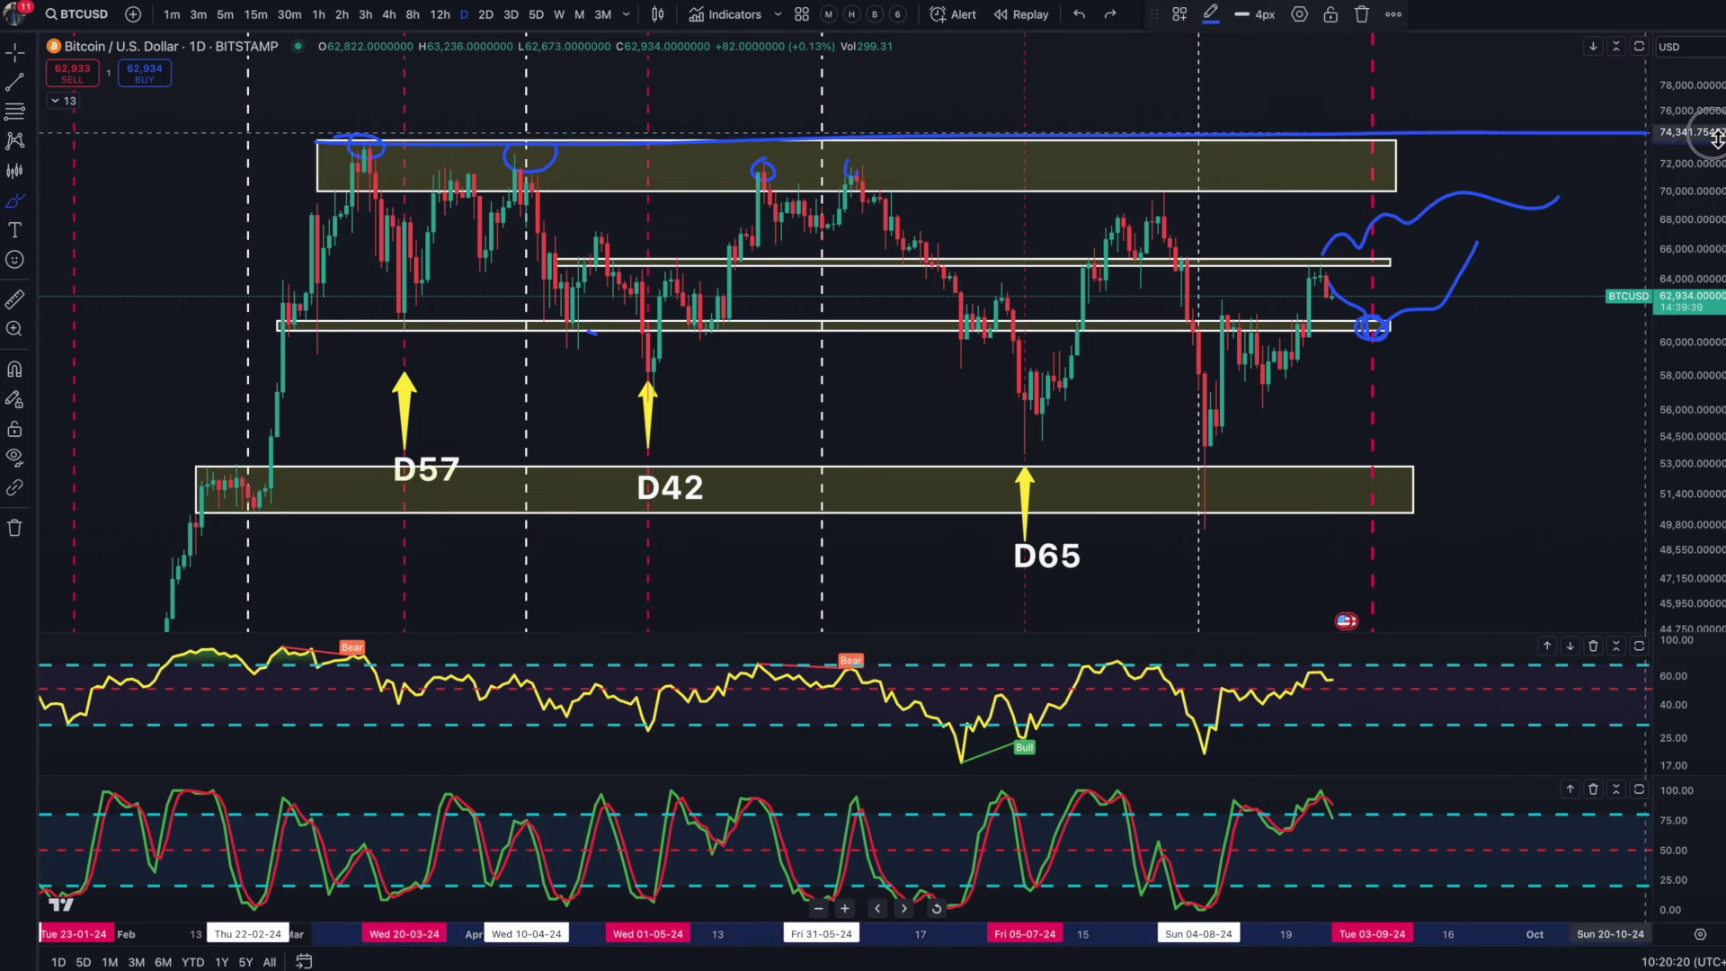
mouse_move(1320, 180)
left_mouse_down()
mouse_move(1418, 258)
mouse_move(1600, 224)
mouse_move(1652, 186)
left_mouse_up()
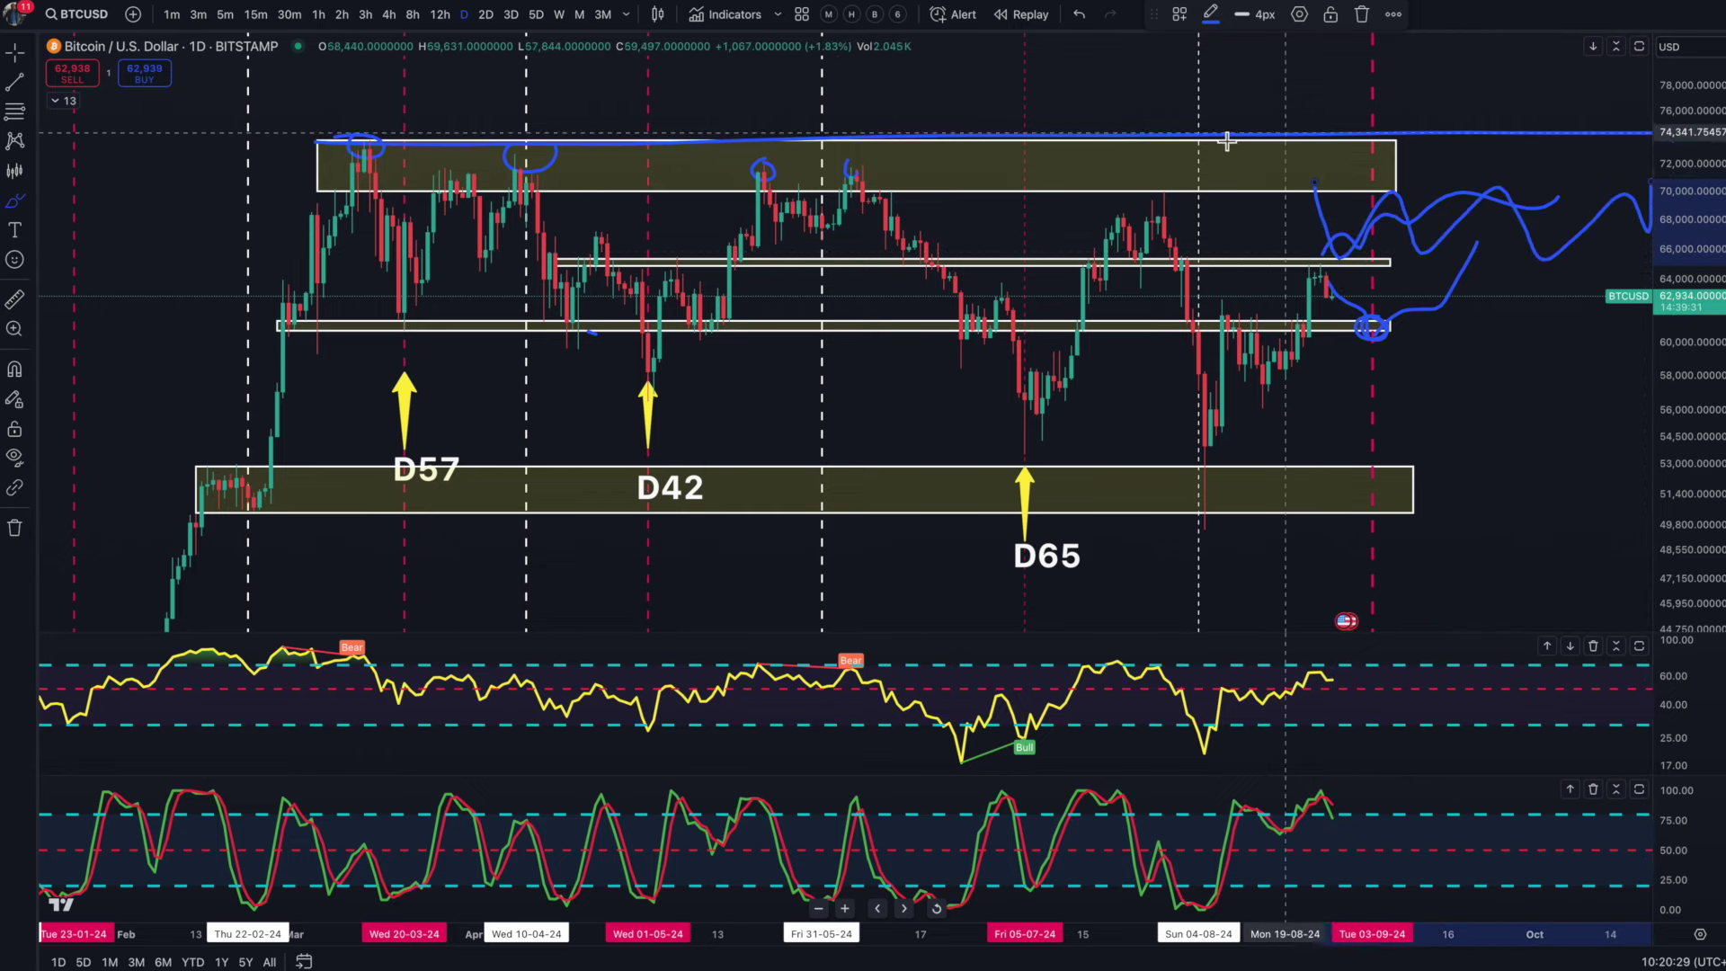
left_click_drag(1595, 146, 1629, 110)
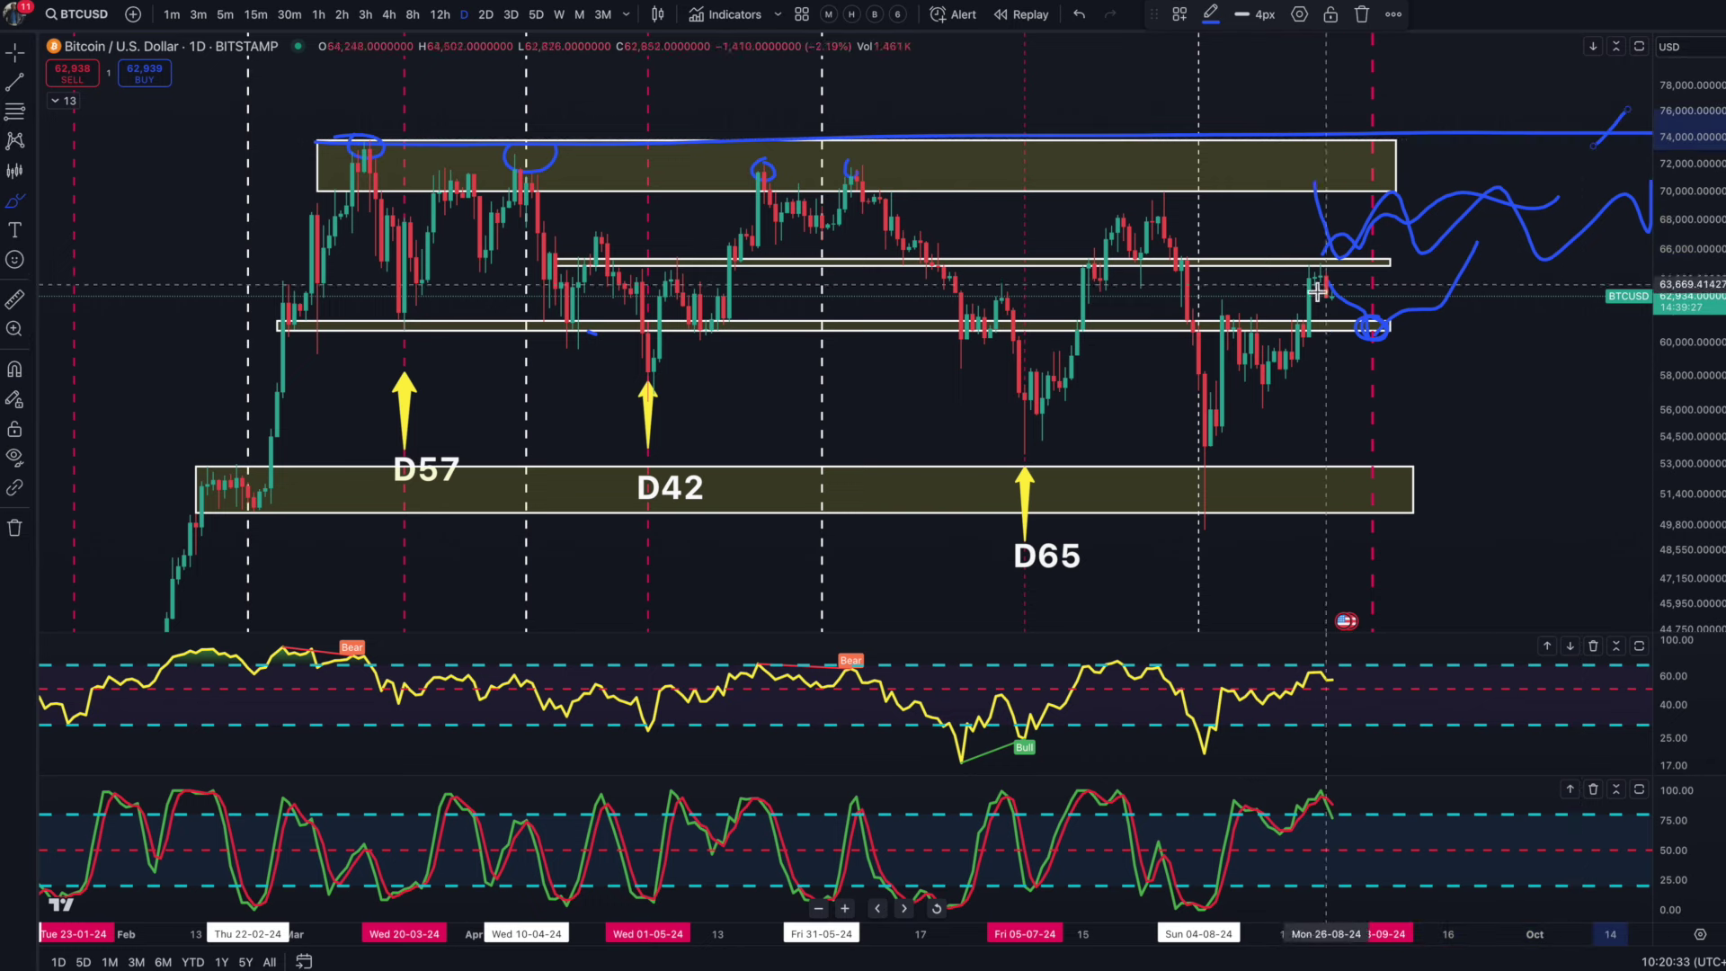
Step: Box the range between about 61,000 and 65,000, sketch upward and downward breakouts toward the outer zones, and clear all strokes
mouse_move(1282, 261)
left_mouse_down()
mouse_move(1286, 314)
mouse_move(1468, 338)
mouse_move(1438, 254)
mouse_move(1267, 254)
mouse_move(1433, 278)
left_mouse_up()
mouse_move(1480, 220)
left_mouse_down()
mouse_move(1573, 231)
mouse_move(1623, 150)
left_mouse_up()
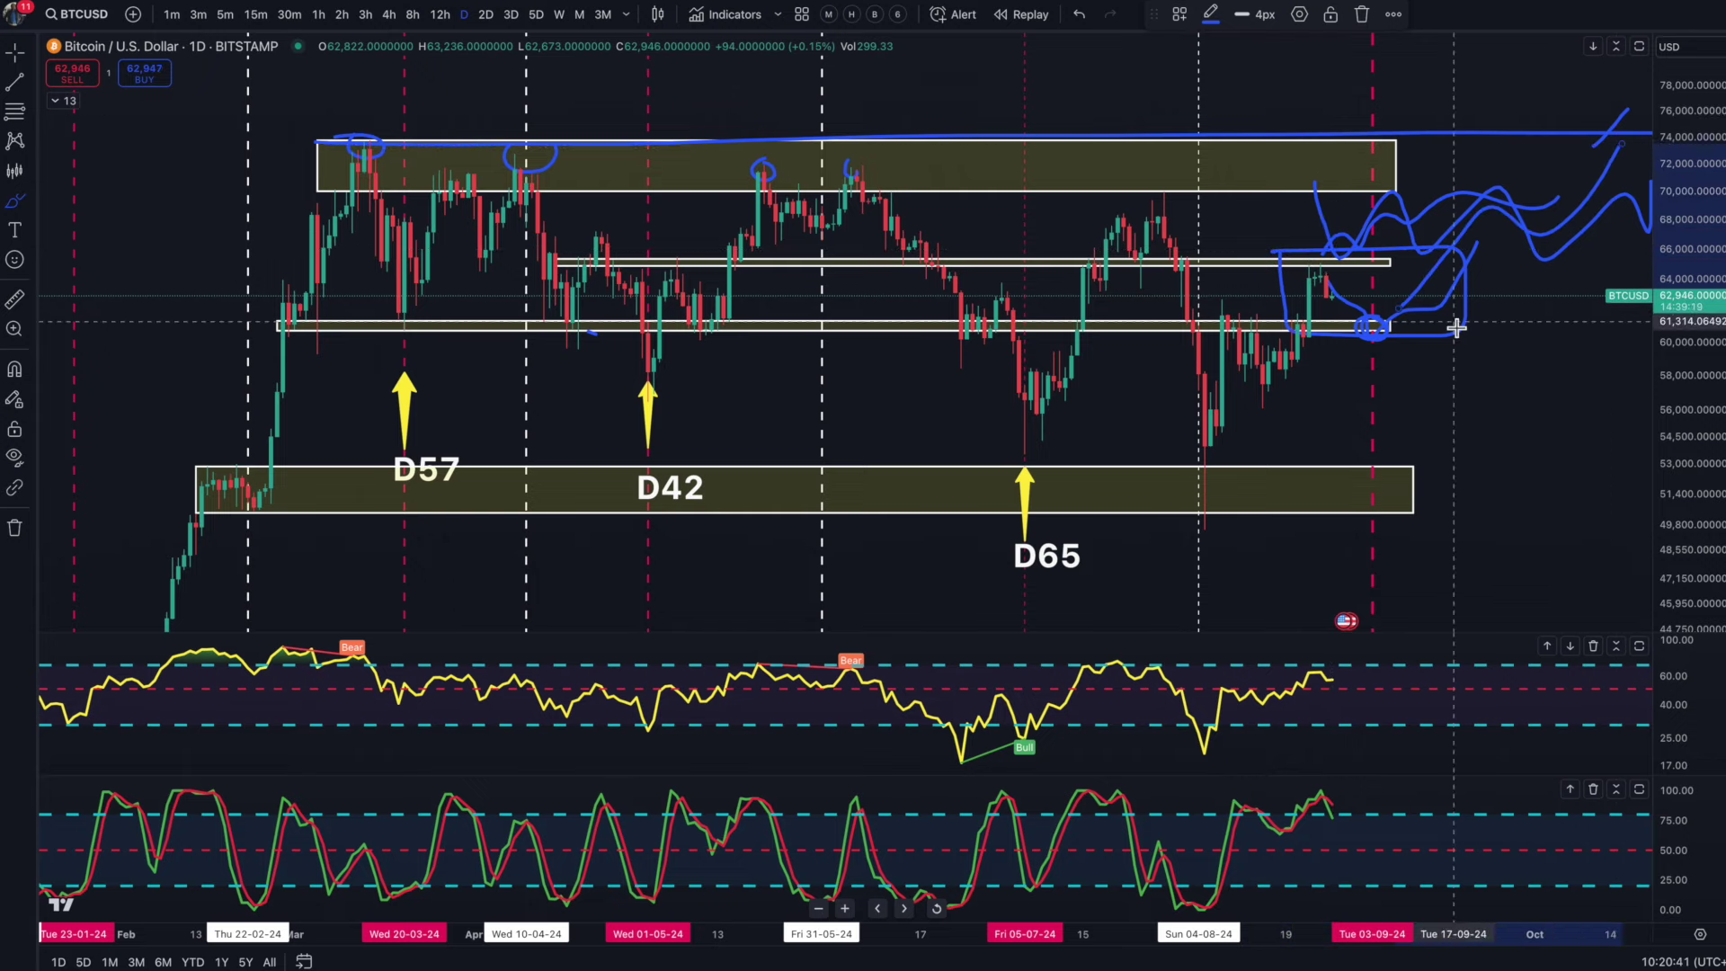
scroll(1453, 330, "up", 1)
mouse_move(1442, 340)
left_mouse_down()
mouse_move(1595, 346)
mouse_move(1605, 407)
left_mouse_up()
left_click_drag(1248, 470, 1623, 474)
scroll(1623, 475, "up", 1)
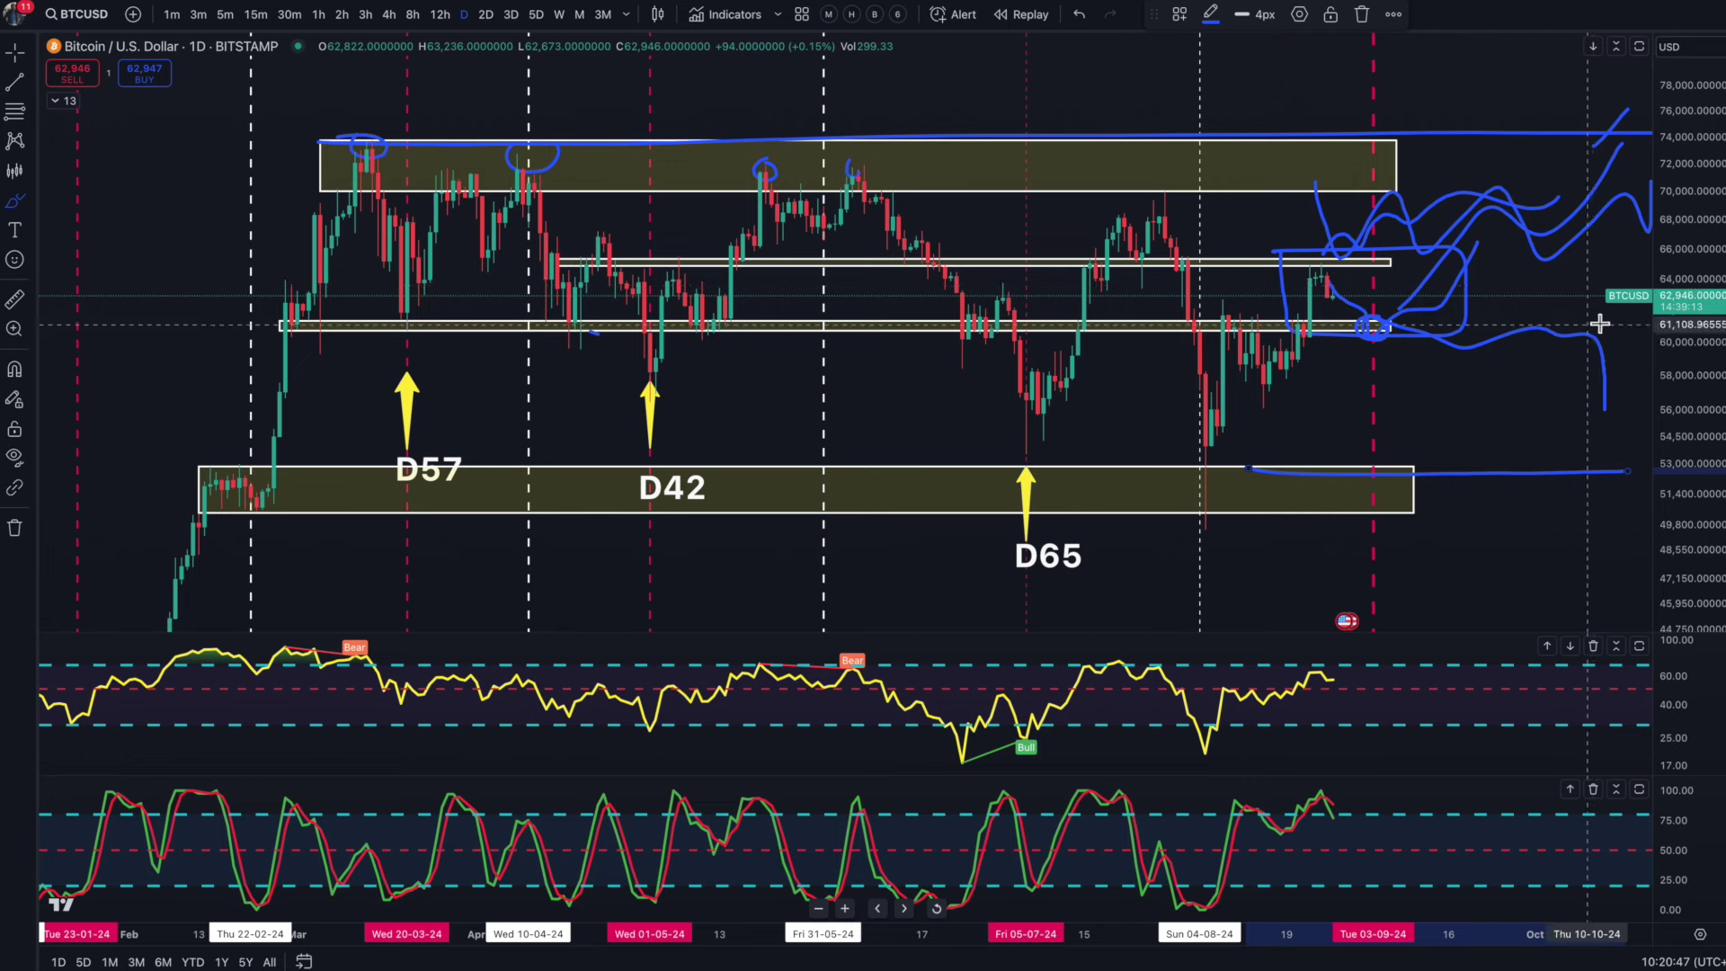
key("ctrl+z")
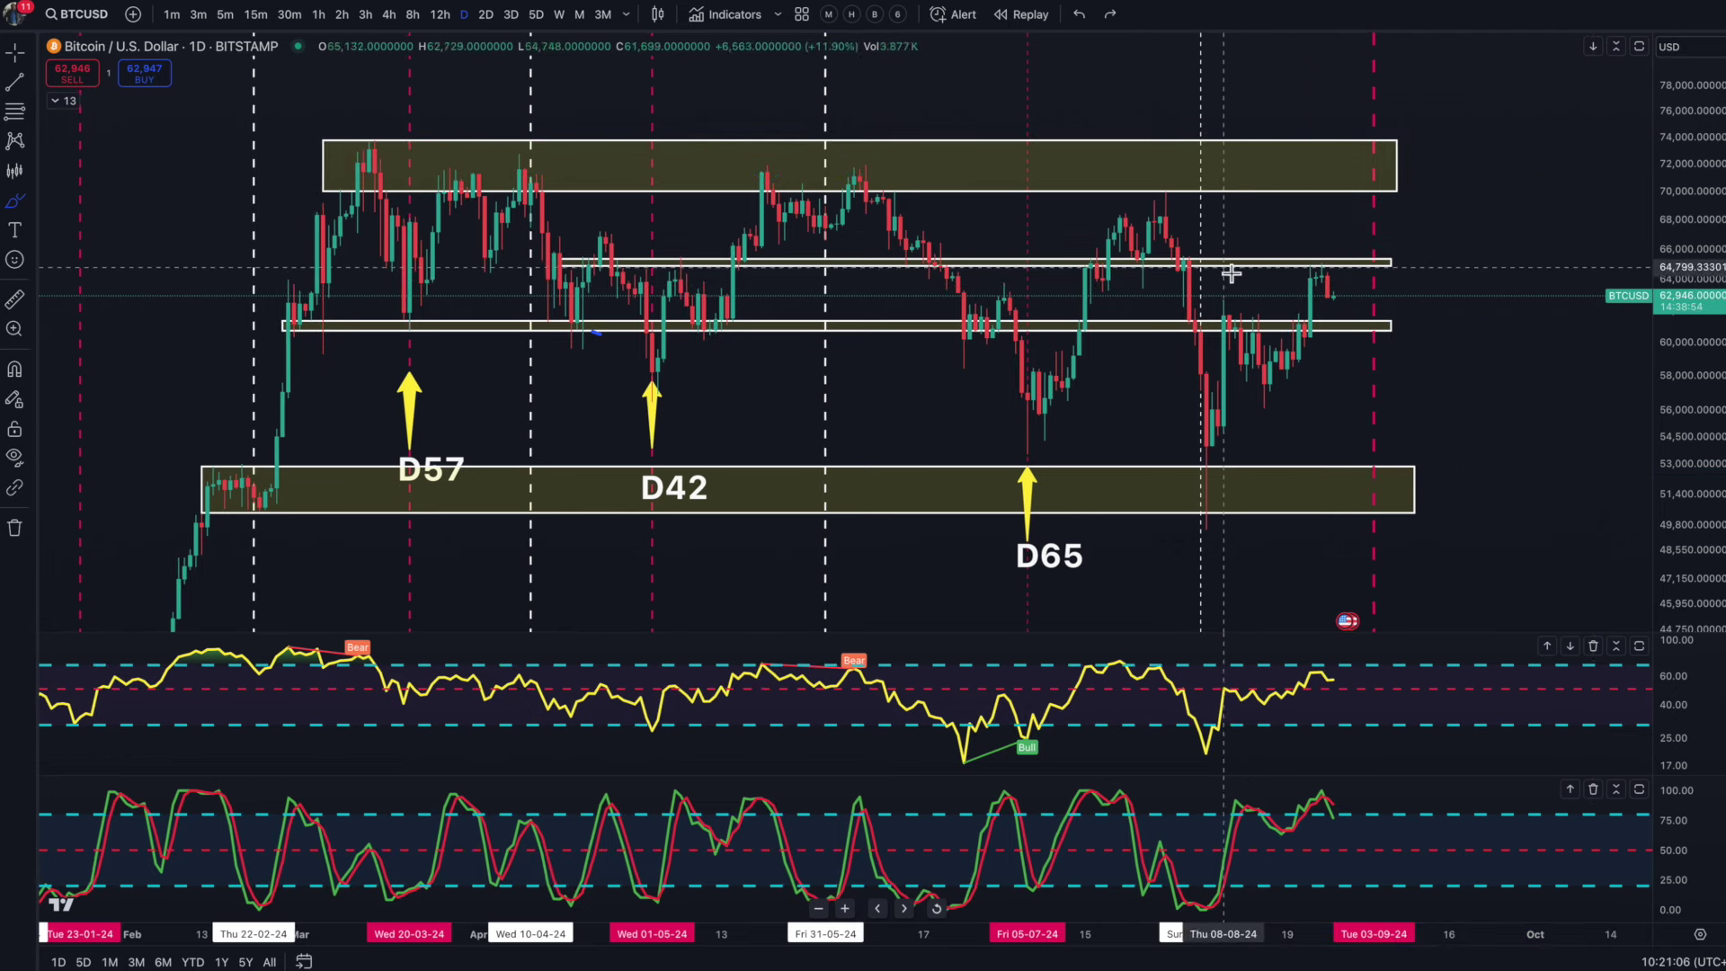
Step: Trace Bitcoin's narrowing swings from the March high into September, circle the 5 August low, and clear all strokes
mouse_move(324, 139)
left_mouse_down()
mouse_move(347, 201)
mouse_move(662, 192)
mouse_move(917, 297)
mouse_move(1434, 319)
left_mouse_up()
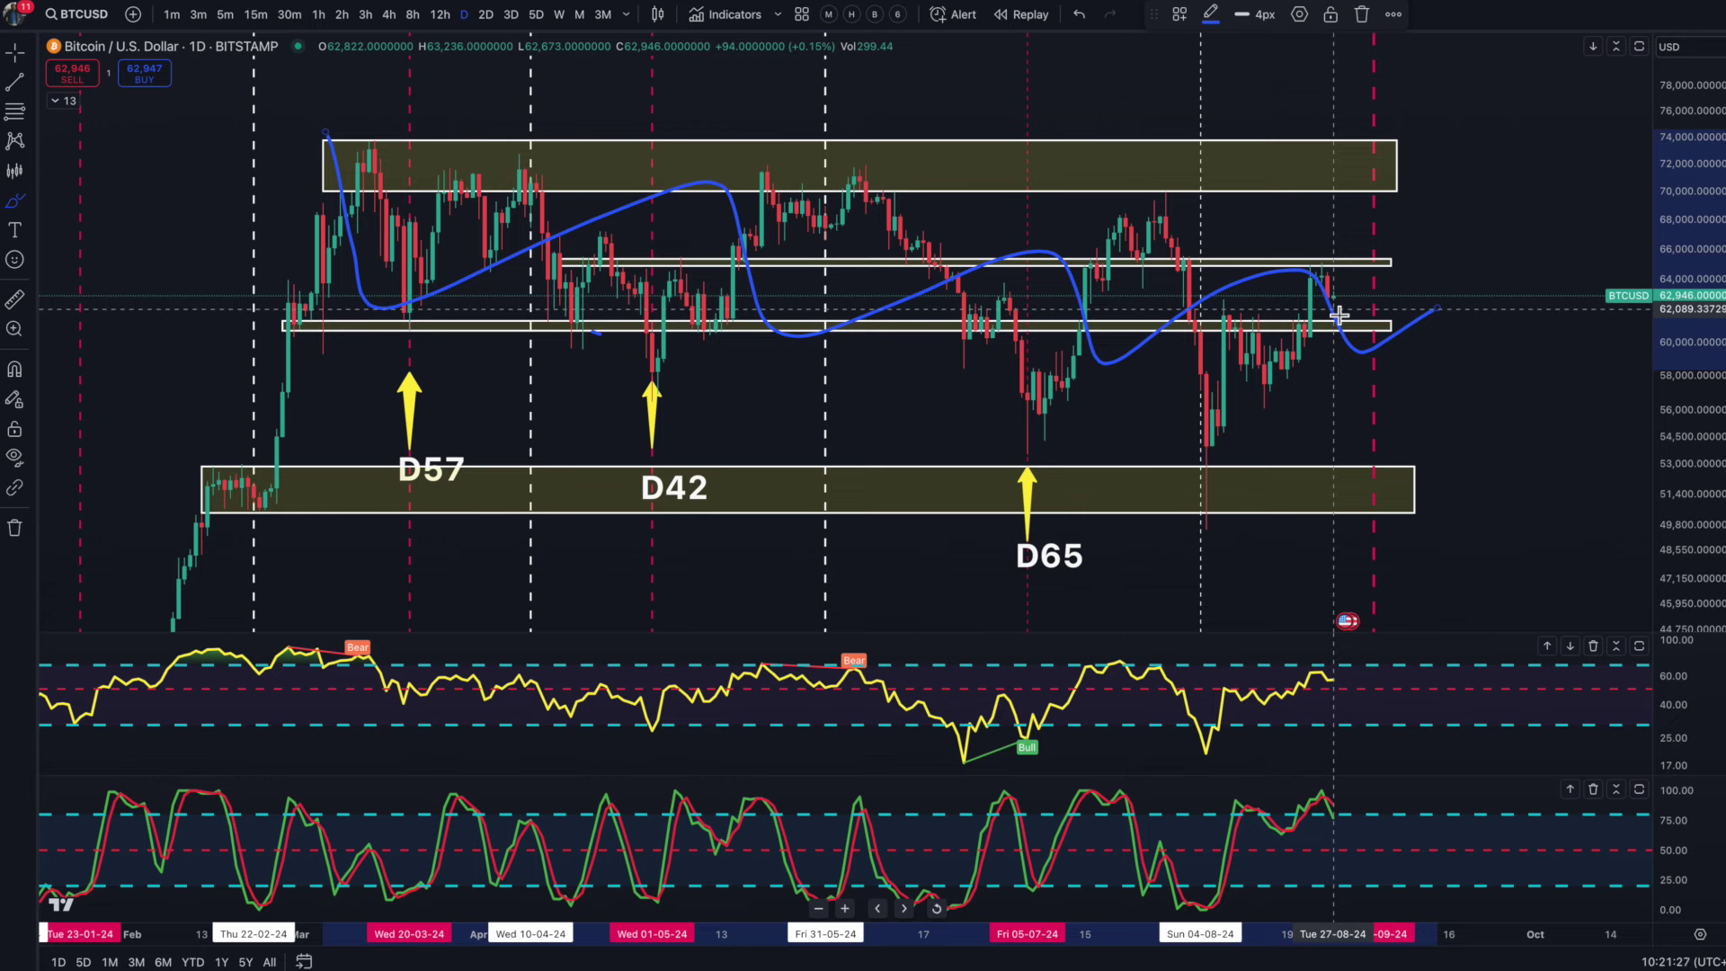
mouse_move(391, 155)
left_mouse_down()
mouse_move(1372, 339)
mouse_move(1456, 315)
left_mouse_up()
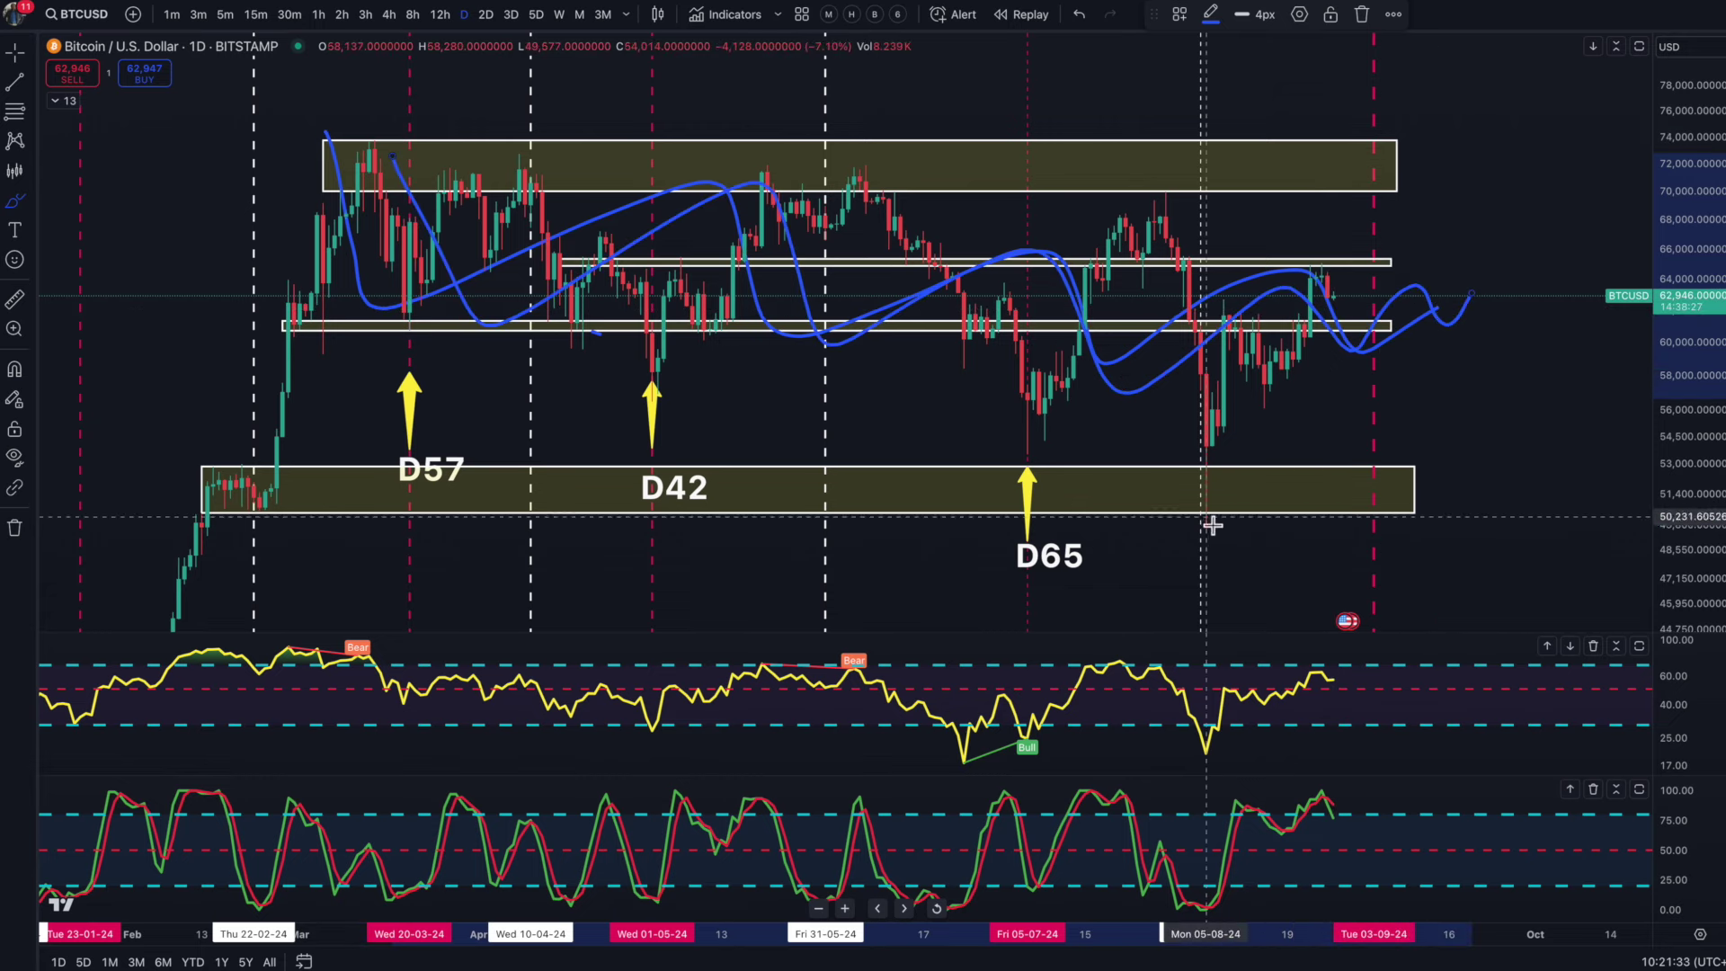
mouse_move(1212, 505)
left_mouse_down()
mouse_move(1179, 528)
mouse_move(1217, 555)
mouse_move(1241, 505)
mouse_move(1210, 502)
left_mouse_up()
mouse_move(347, 127)
left_mouse_down()
mouse_move(366, 149)
mouse_move(300, 147)
mouse_move(486, 317)
mouse_move(893, 320)
mouse_move(1322, 293)
mouse_move(1407, 323)
left_mouse_up()
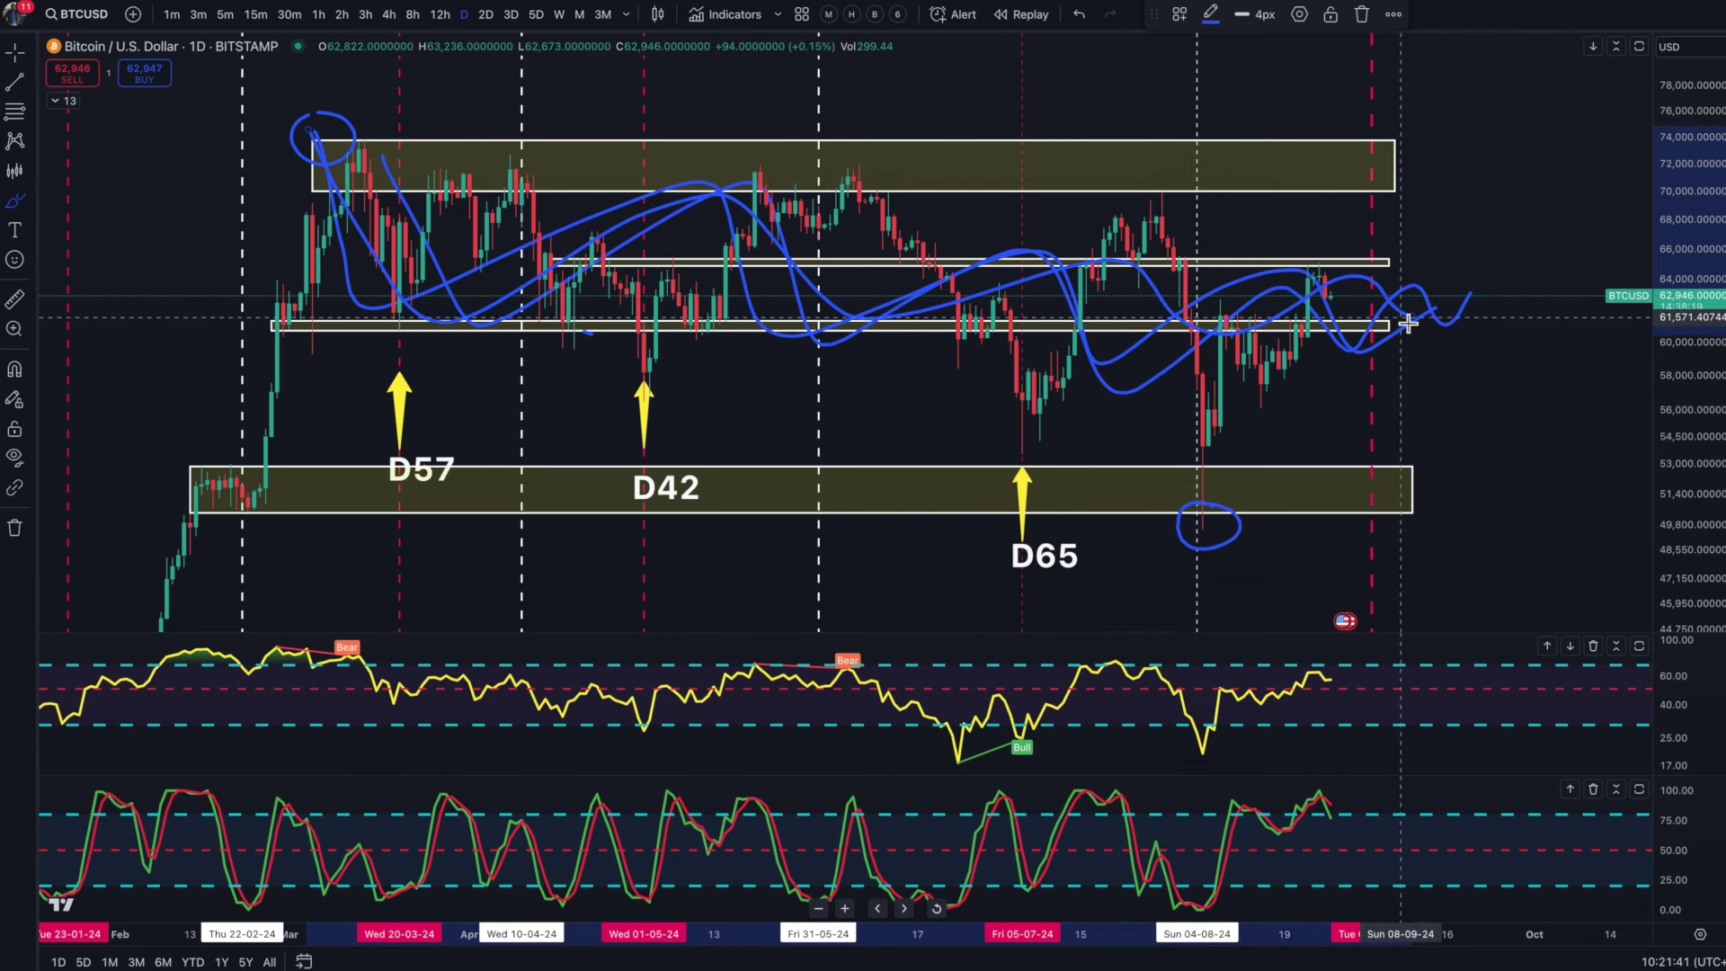
left_click(1082, 11)
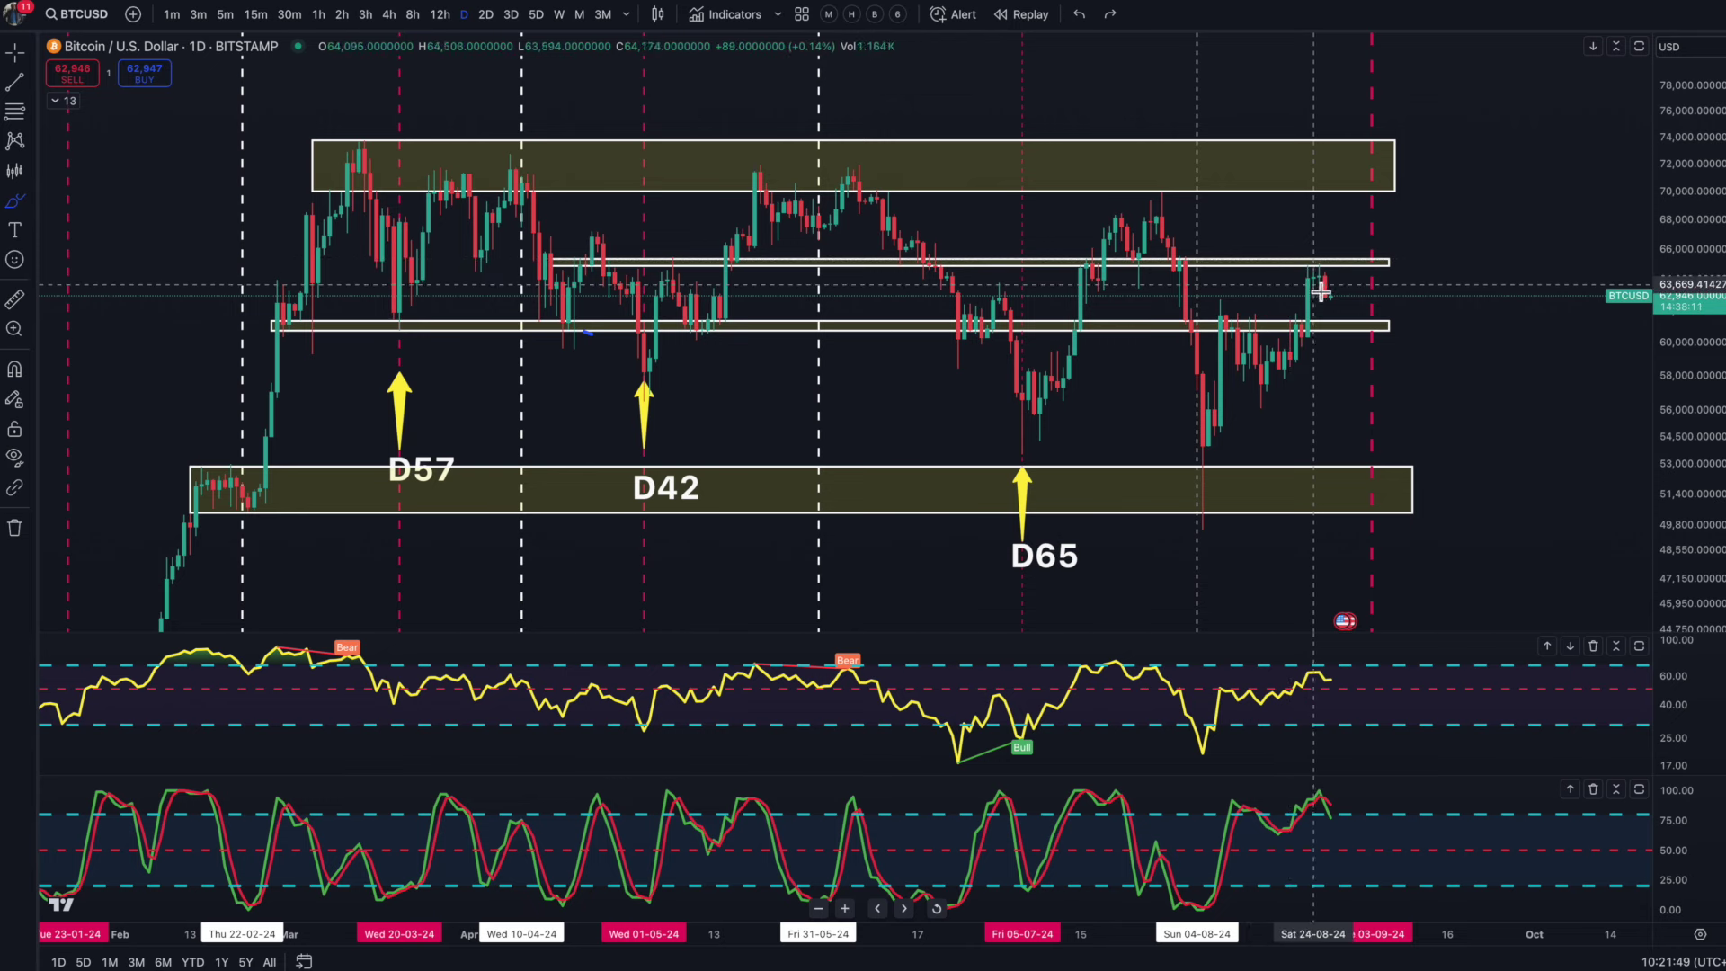
Step: Sketch a sideways wave between 65,000 and 61,000 into mid-October with a rally to about 71,000, and line the upper zone near 72,000
mouse_move(1316, 261)
left_mouse_down()
mouse_move(1327, 310)
mouse_move(1364, 290)
mouse_move(1422, 322)
mouse_move(1480, 273)
mouse_move(1514, 297)
mouse_move(1554, 282)
mouse_move(1594, 317)
left_mouse_up()
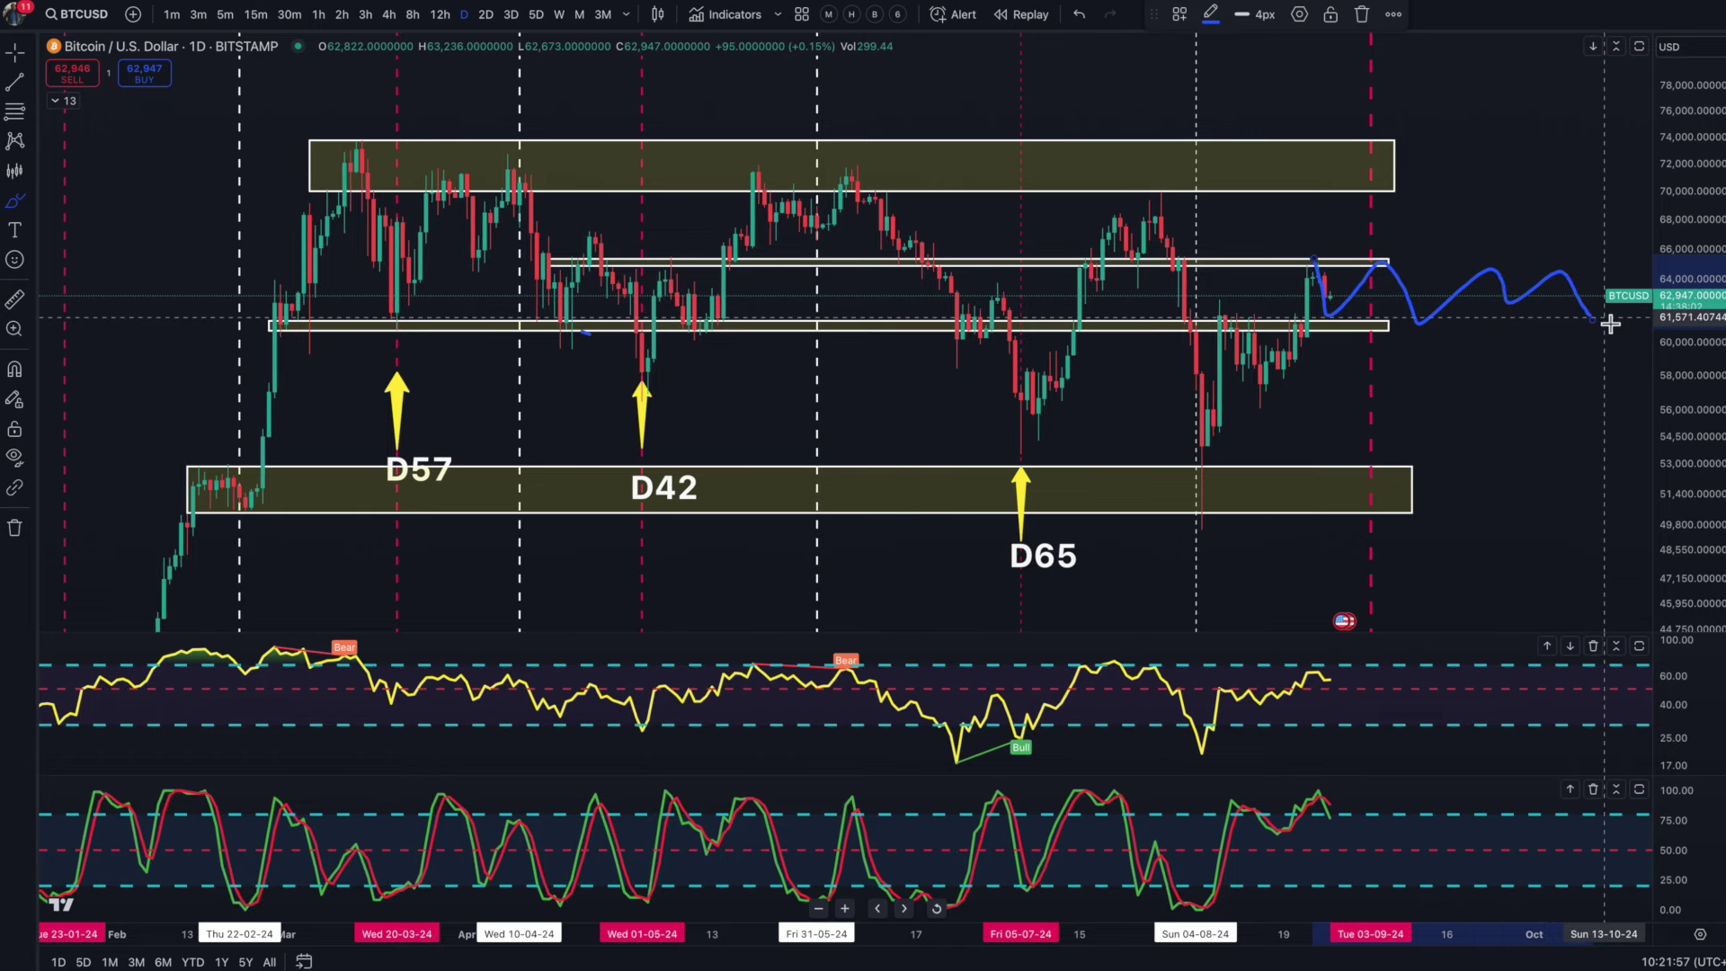
left_click_drag(1603, 324, 1639, 175)
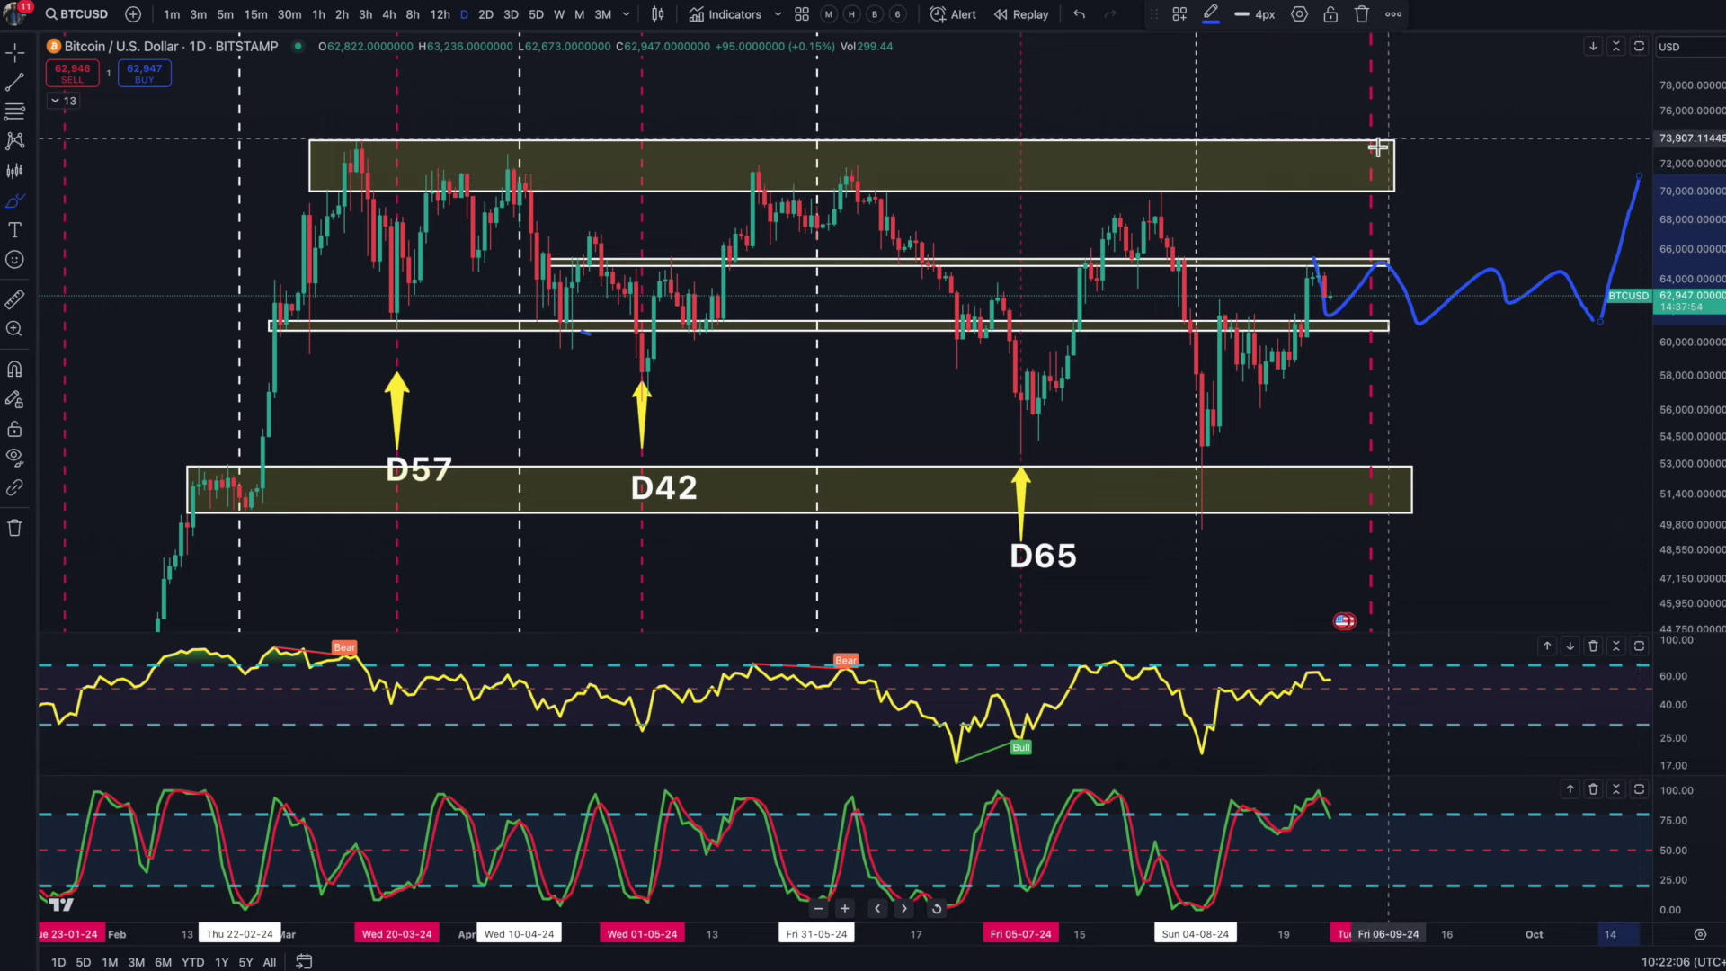
key("alt+j")
left_click(1332, 160)
Step: Sketch a drop to about 54,000, line the lower zone near 51,000, add a second sideways wave, and clear all strokes
mouse_move(1569, 315)
left_mouse_down()
mouse_move(1576, 416)
mouse_move(1652, 440)
left_mouse_up()
left_click_drag(1292, 502, 1652, 499)
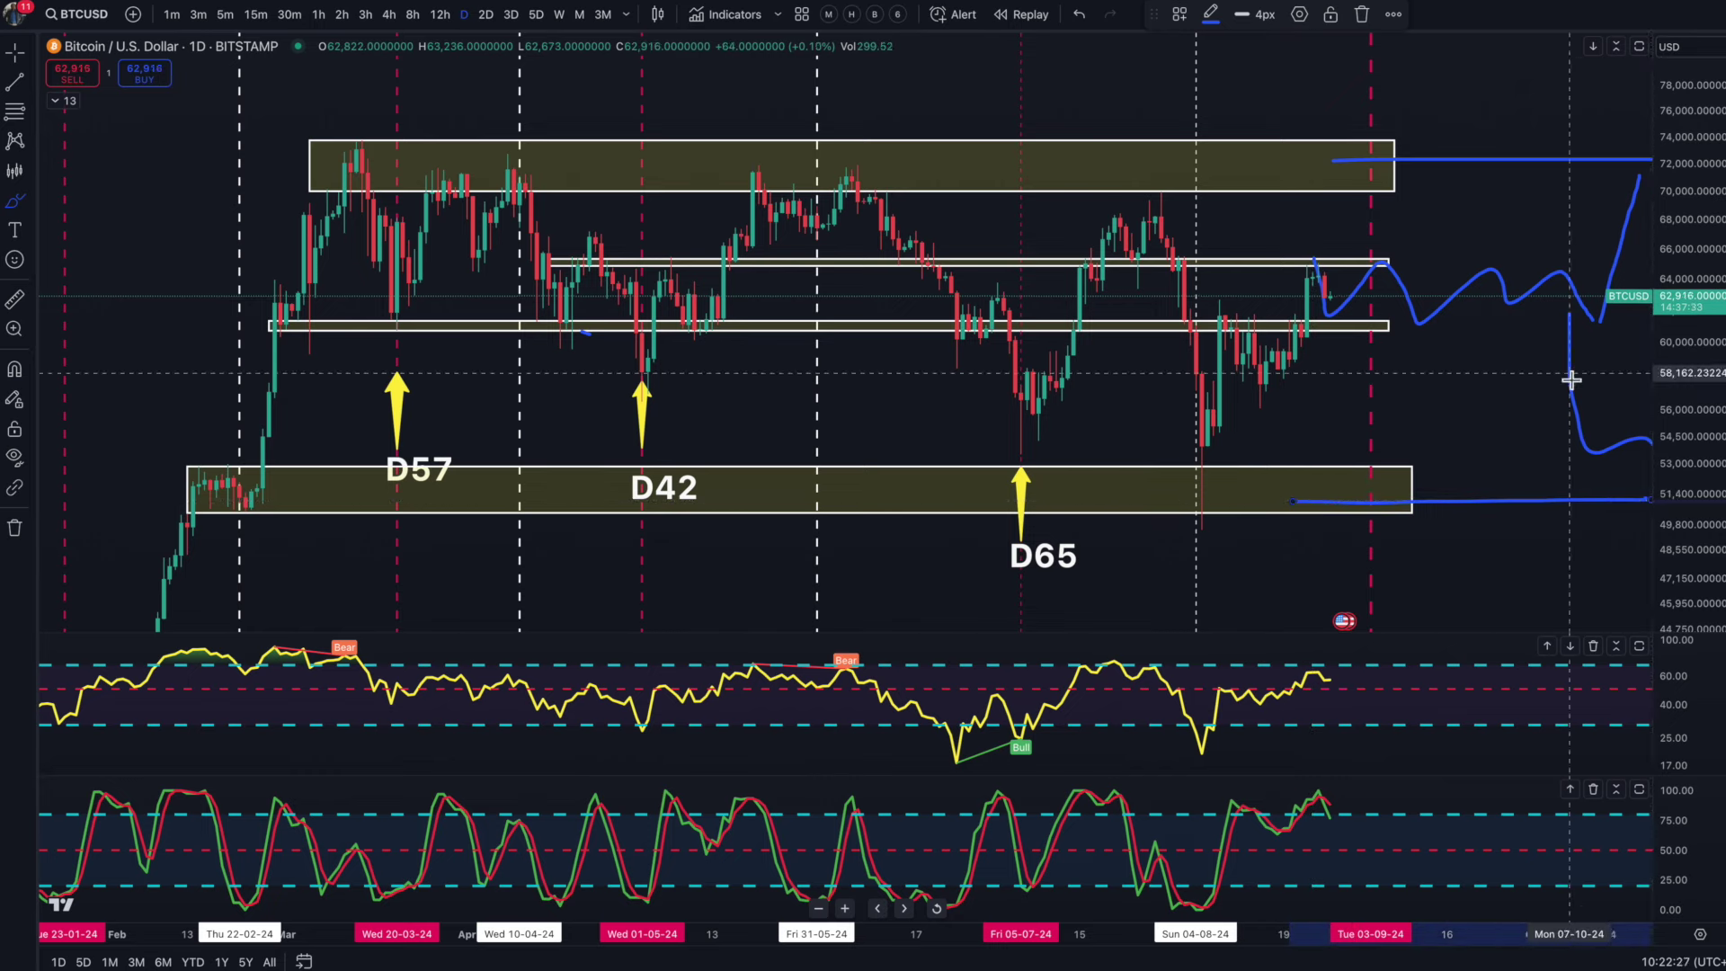
left_click_drag(1364, 494, 1627, 497)
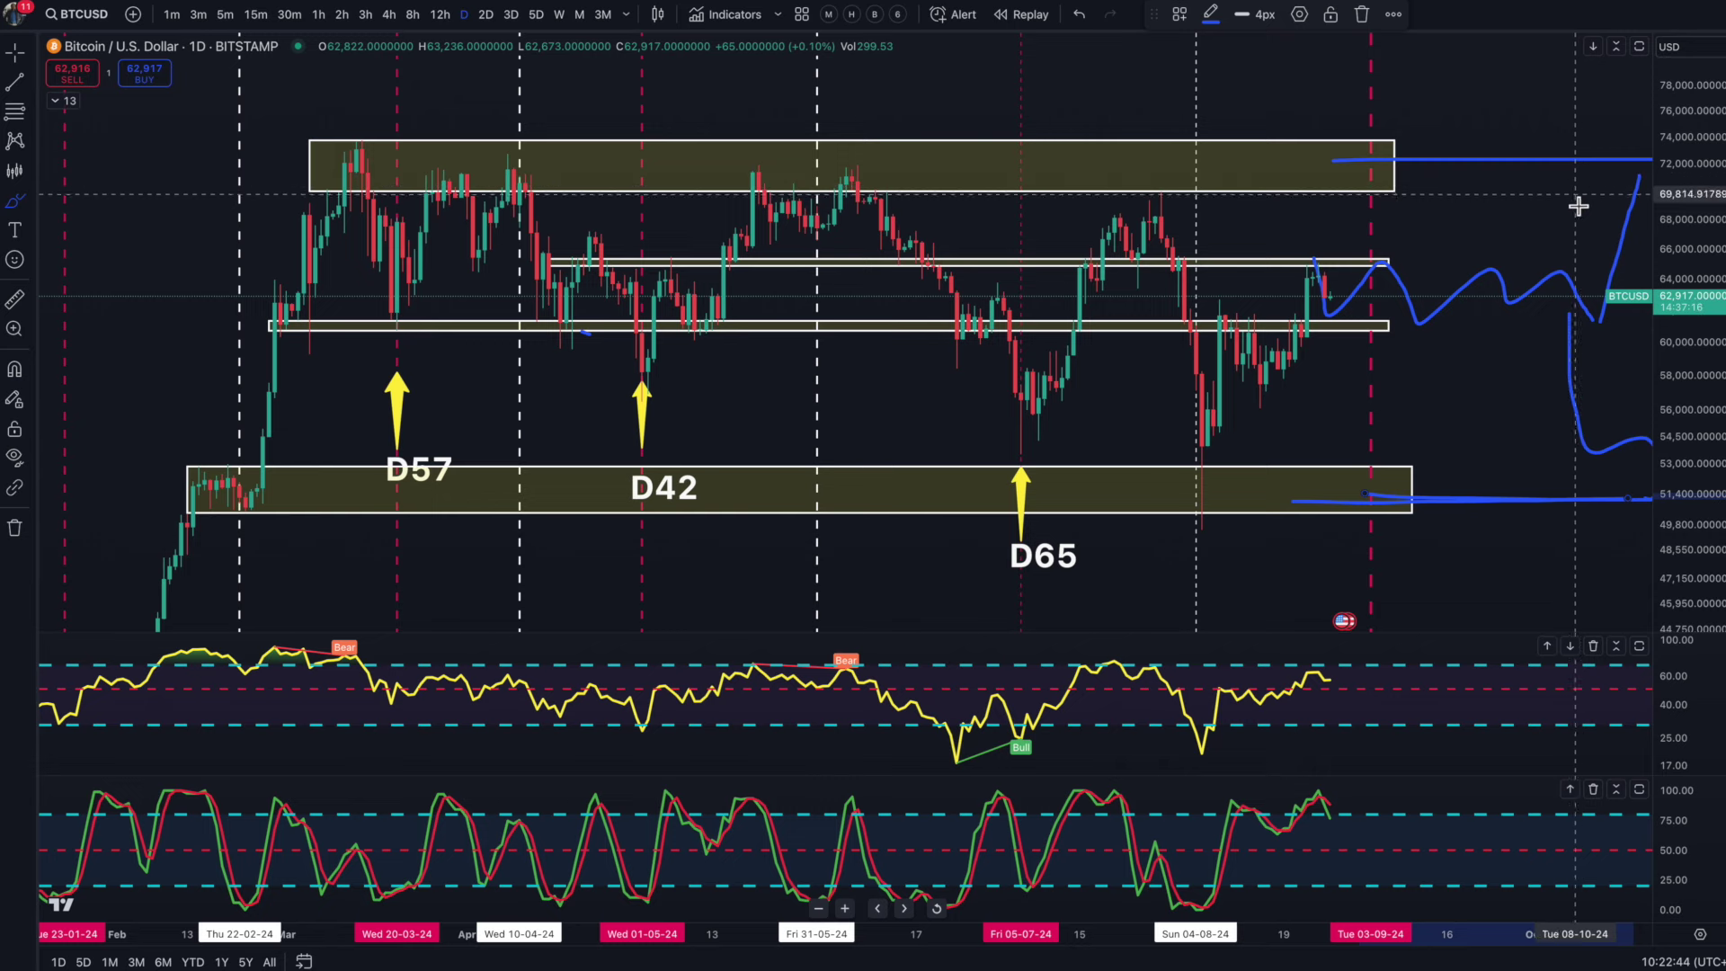
mouse_move(1373, 263)
left_mouse_down()
mouse_move(1368, 278)
mouse_move(1476, 324)
mouse_move(1634, 266)
mouse_move(1652, 307)
left_mouse_up()
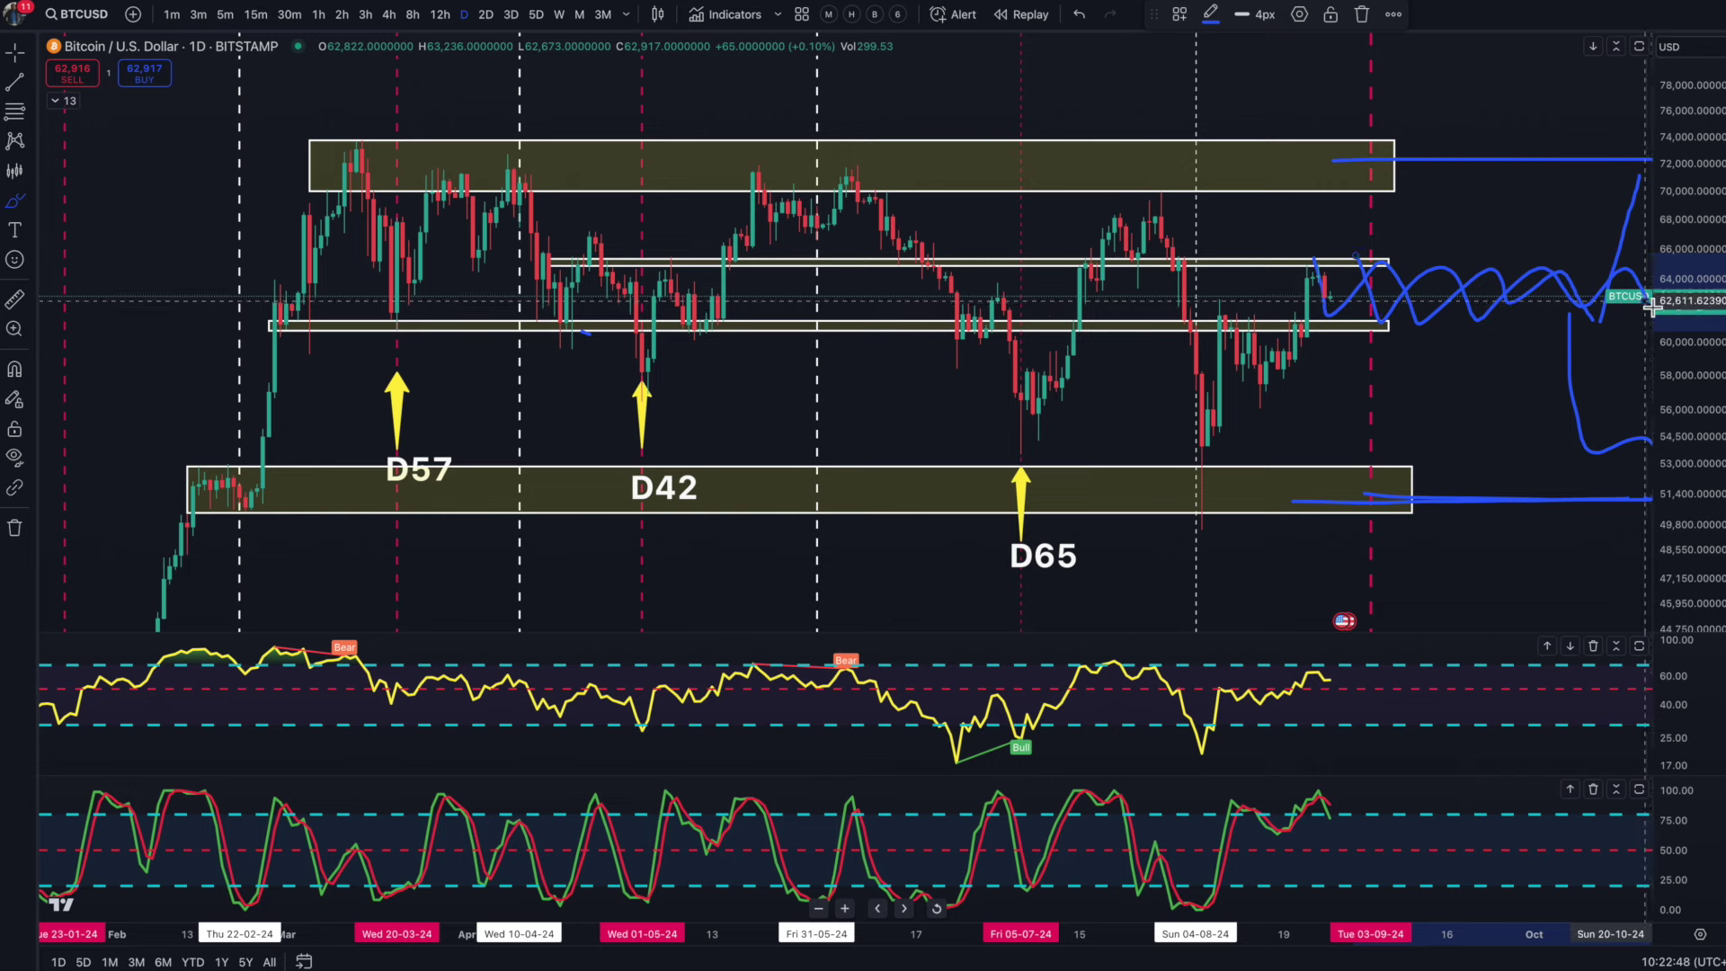
key("ctrl+z")
Step: Circle Bitcoin's March through late-July highs and sketch a rise from the latest August high to about 72,000
left_click_drag(357, 137, 356, 148)
left_click_drag(503, 155, 565, 172)
mouse_move(730, 169)
left_mouse_down()
mouse_move(778, 179)
mouse_move(870, 159)
mouse_move(908, 184)
left_mouse_up()
left_click_drag(1140, 182, 1169, 199)
mouse_move(1314, 250)
left_mouse_down()
mouse_move(1350, 263)
mouse_move(1410, 168)
left_mouse_up()
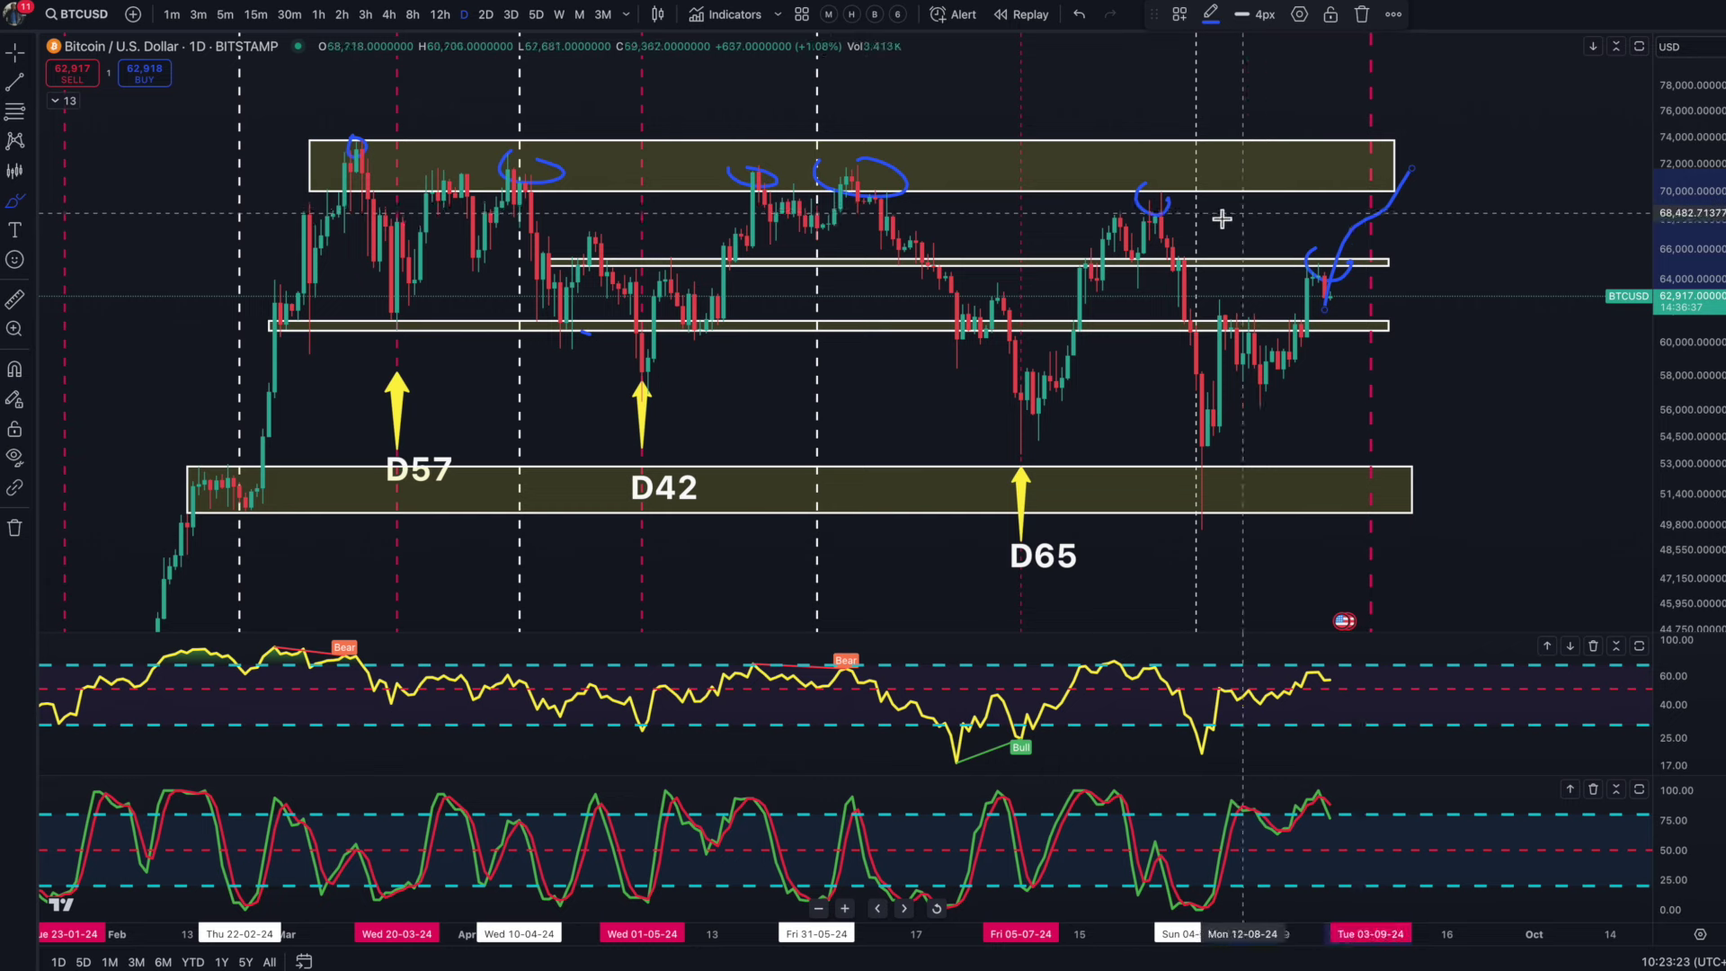
left_click(1167, 189)
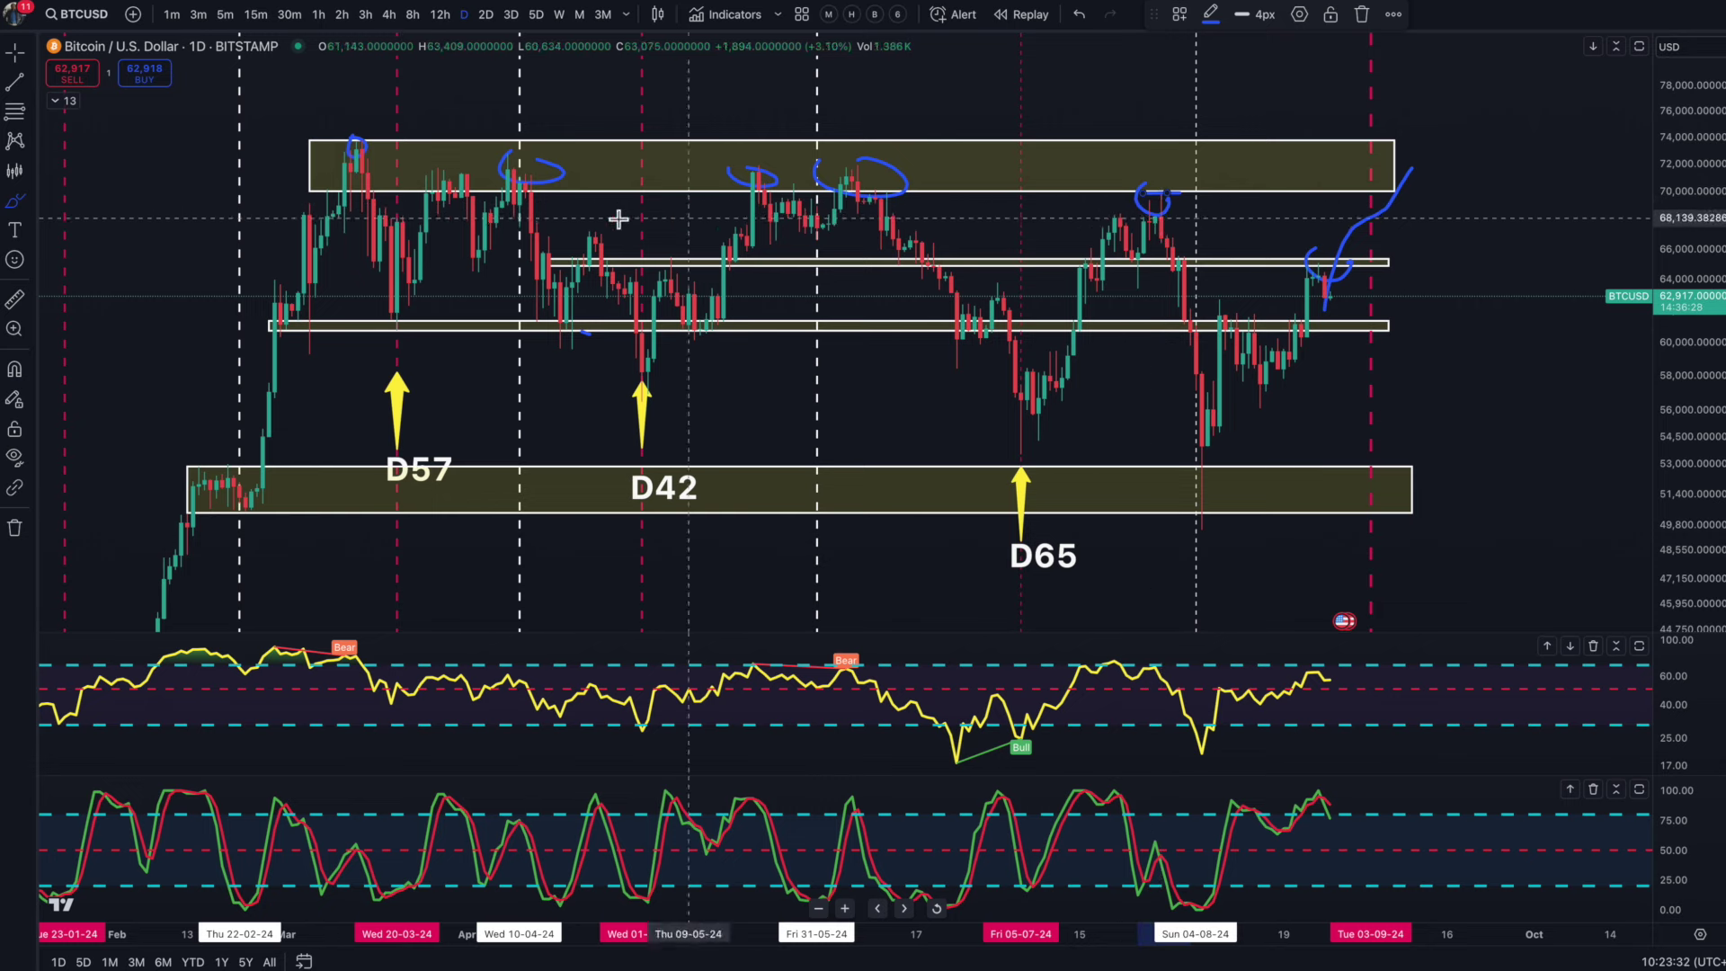
Step: Draw a descending line across the highs from March into September, circle the late-July high again, and extend the rally above 74,000
left_click_drag(369, 159, 1423, 246)
mouse_move(1173, 180)
left_mouse_down()
mouse_move(1125, 193)
mouse_move(1175, 186)
left_mouse_up()
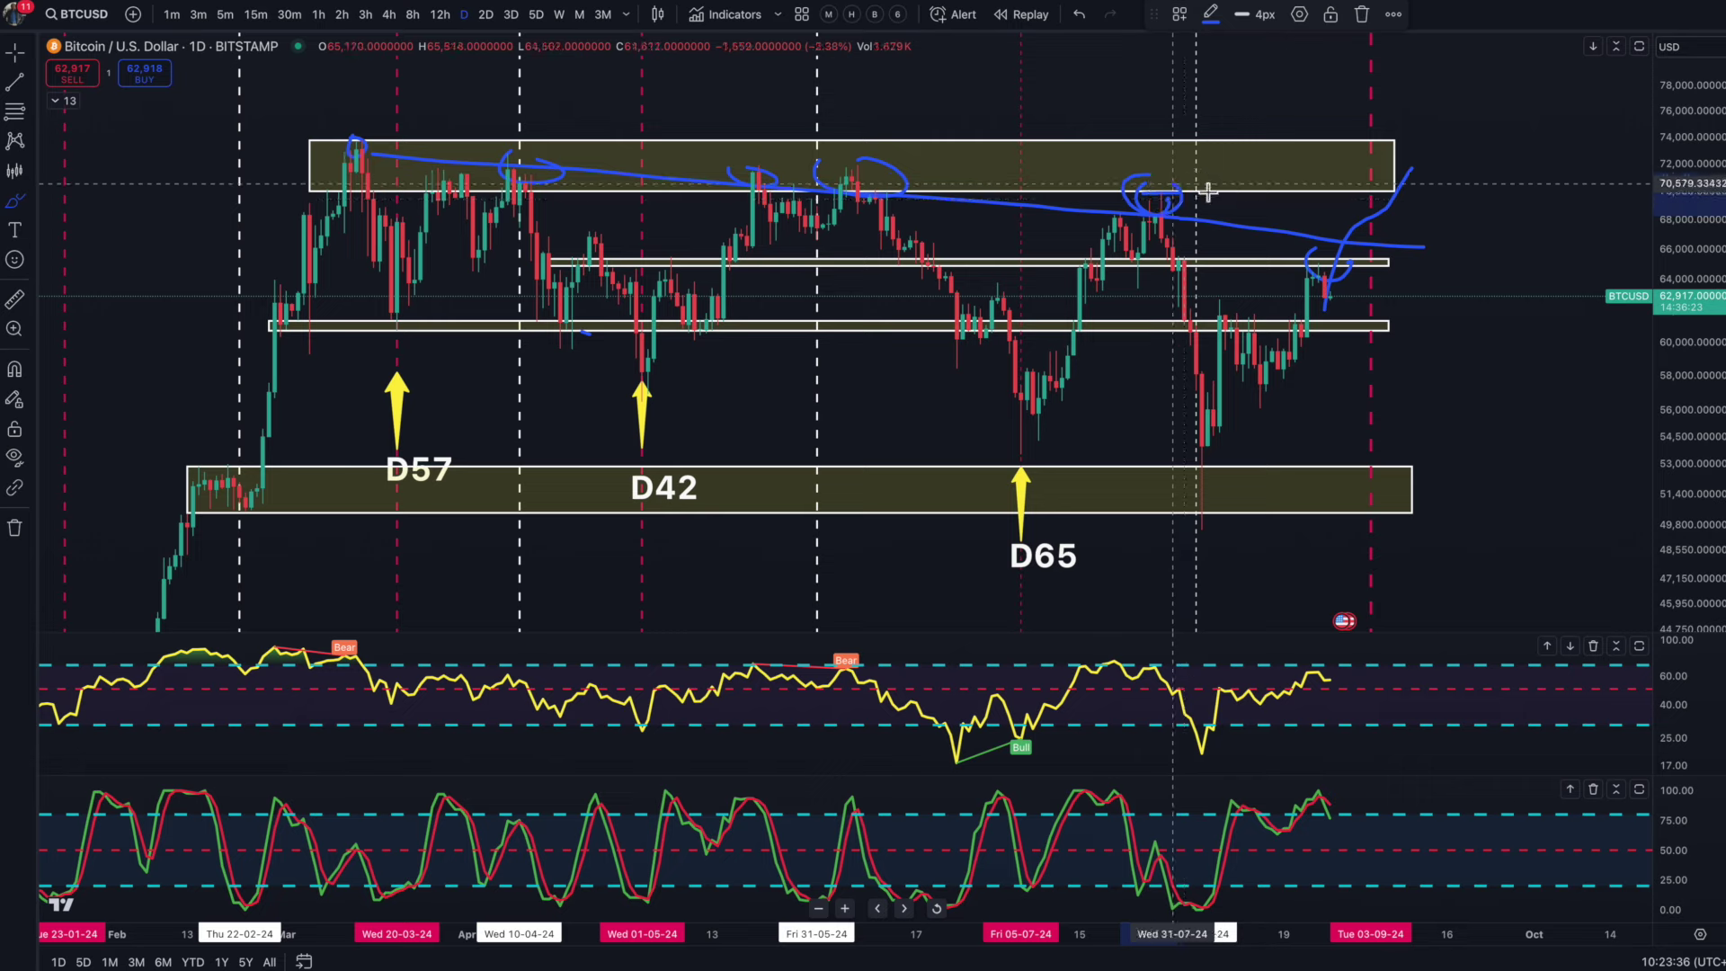
mouse_move(1416, 169)
left_mouse_down()
mouse_move(1457, 185)
mouse_move(1508, 92)
left_mouse_up()
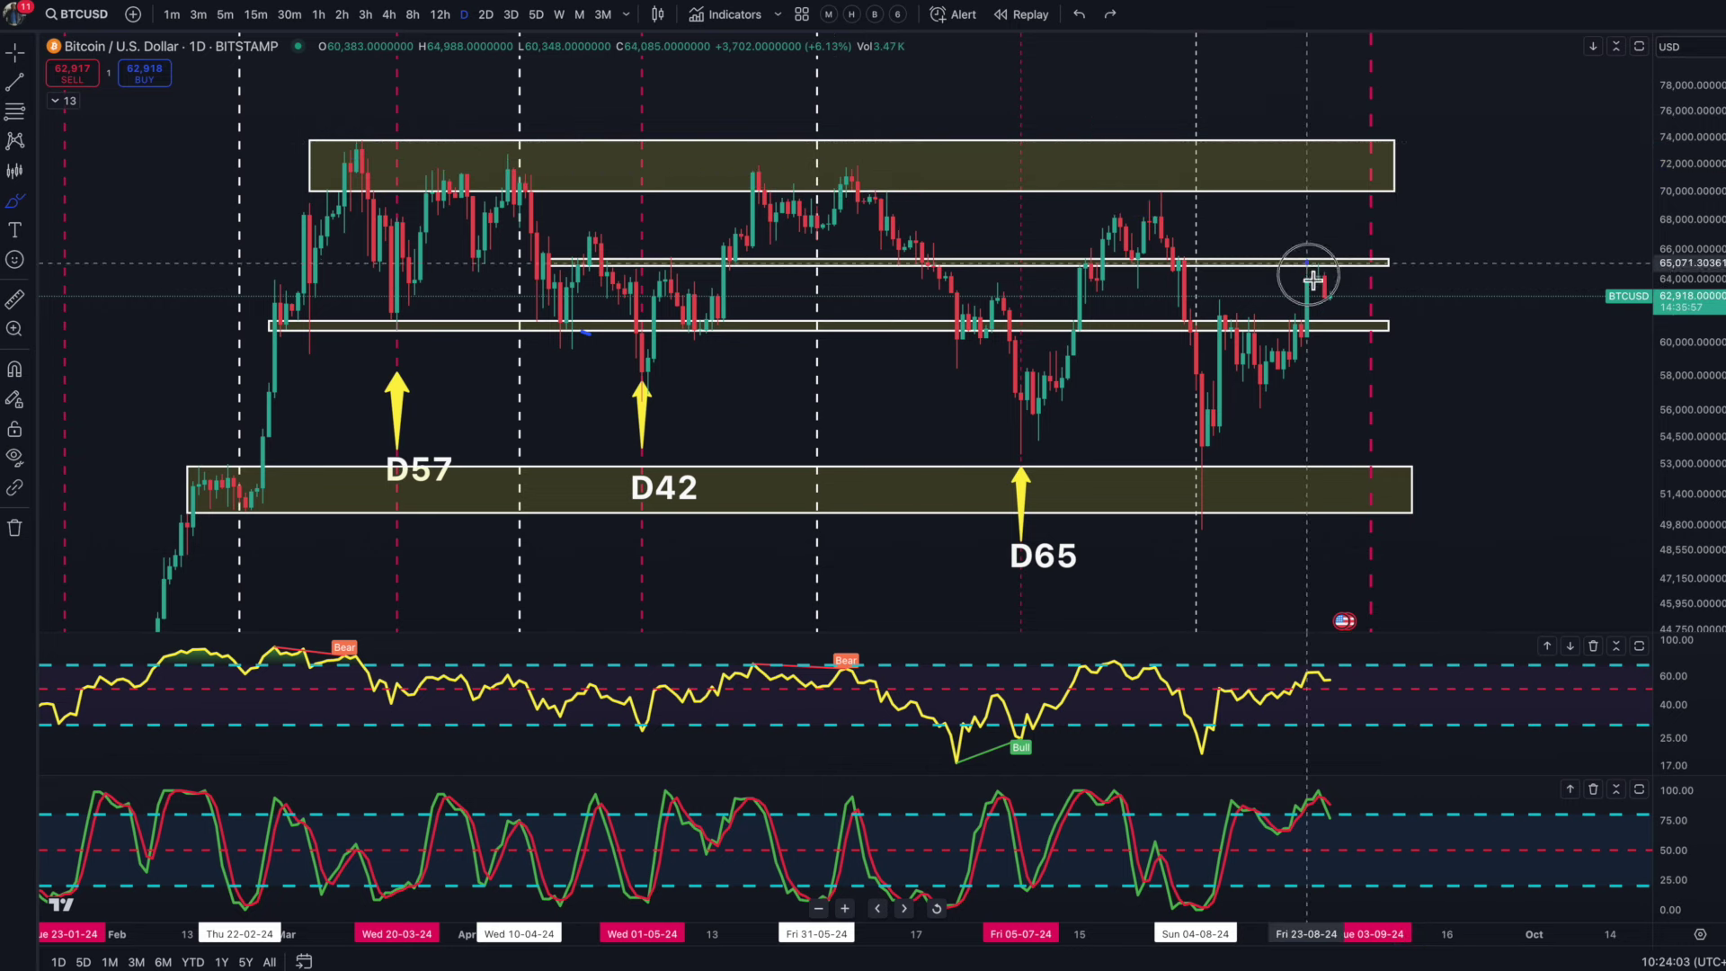
Step: Sketch sideways, downward and upward paths from the latest August high, mark the late-July high near 70,000, and clear the strokes
mouse_move(1308, 266)
left_mouse_down()
mouse_move(1313, 306)
mouse_move(1368, 270)
mouse_move(1389, 309)
mouse_move(1430, 281)
mouse_move(1458, 317)
left_mouse_up()
mouse_move(1168, 181)
left_mouse_down()
mouse_move(1141, 196)
mouse_move(1175, 190)
left_mouse_up()
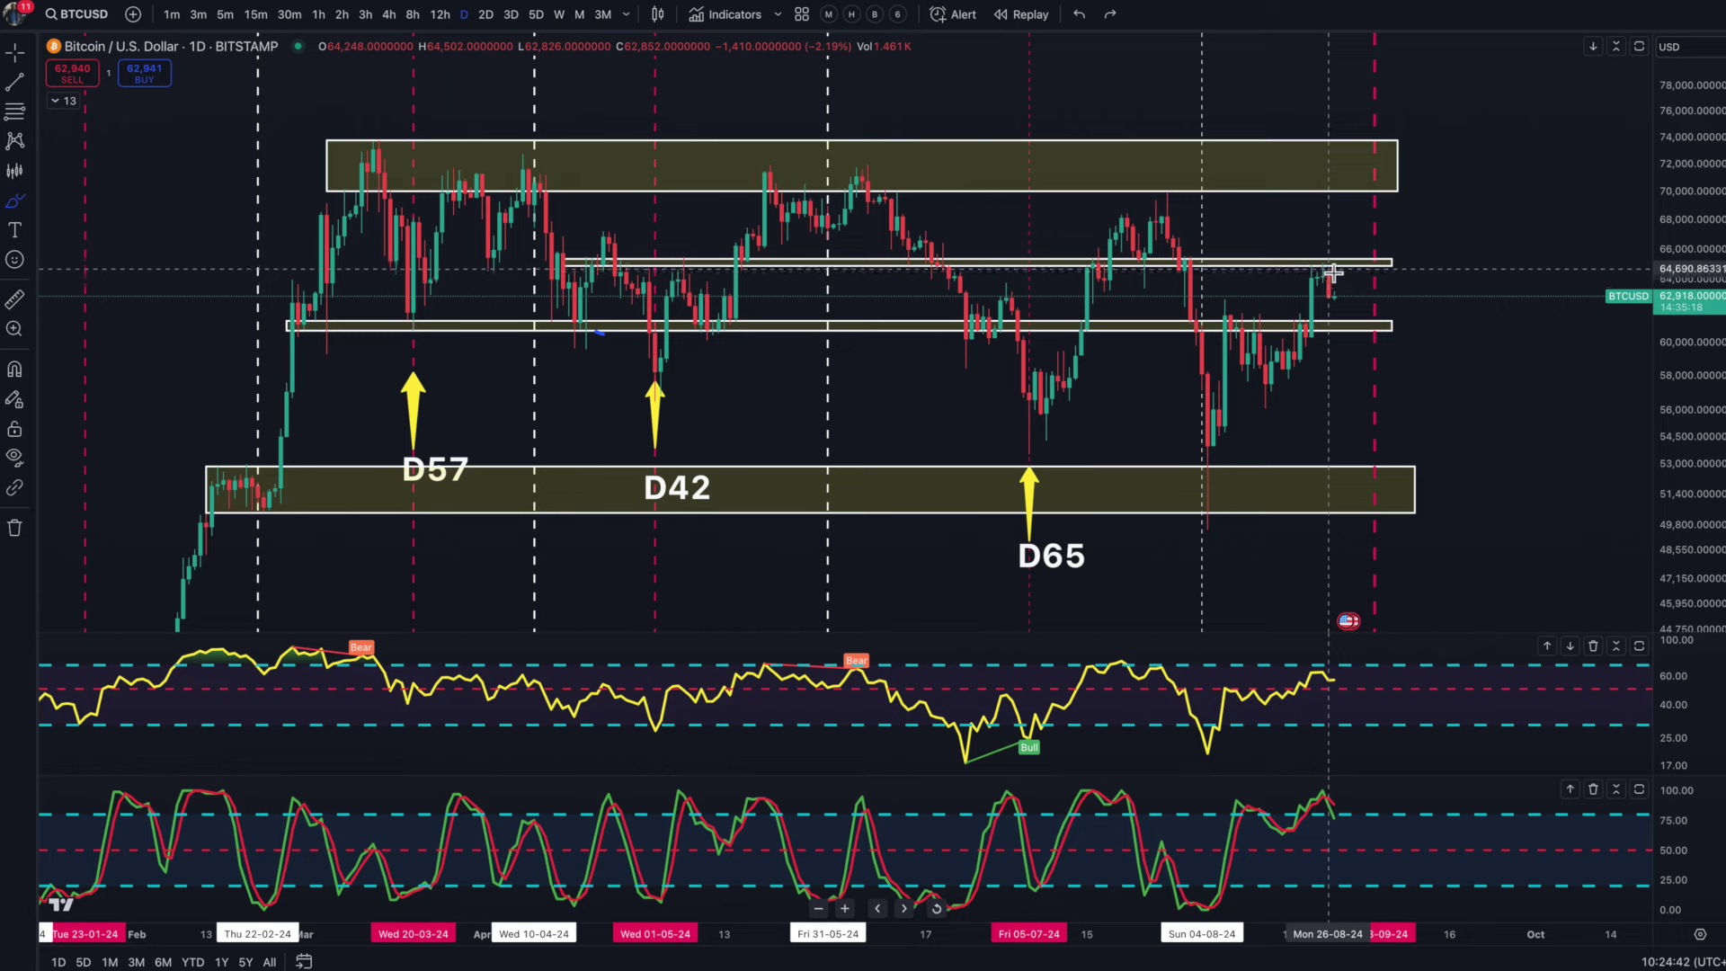
left_click_drag(1330, 268, 1371, 297)
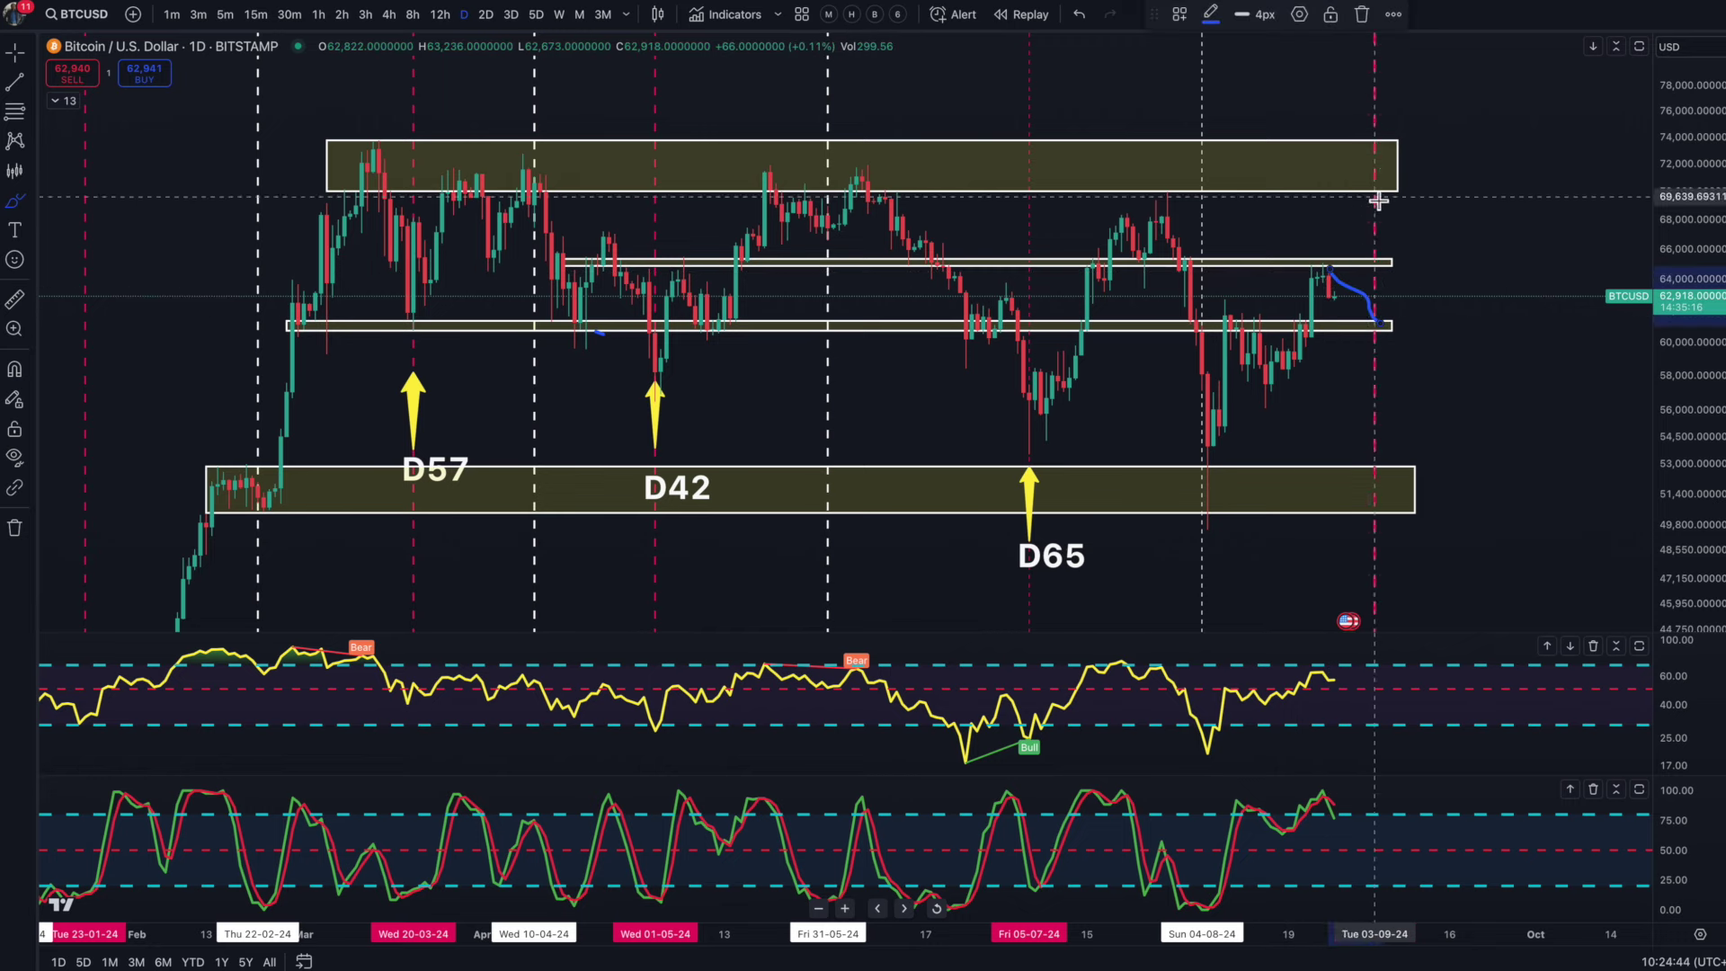
key("ctrl+z")
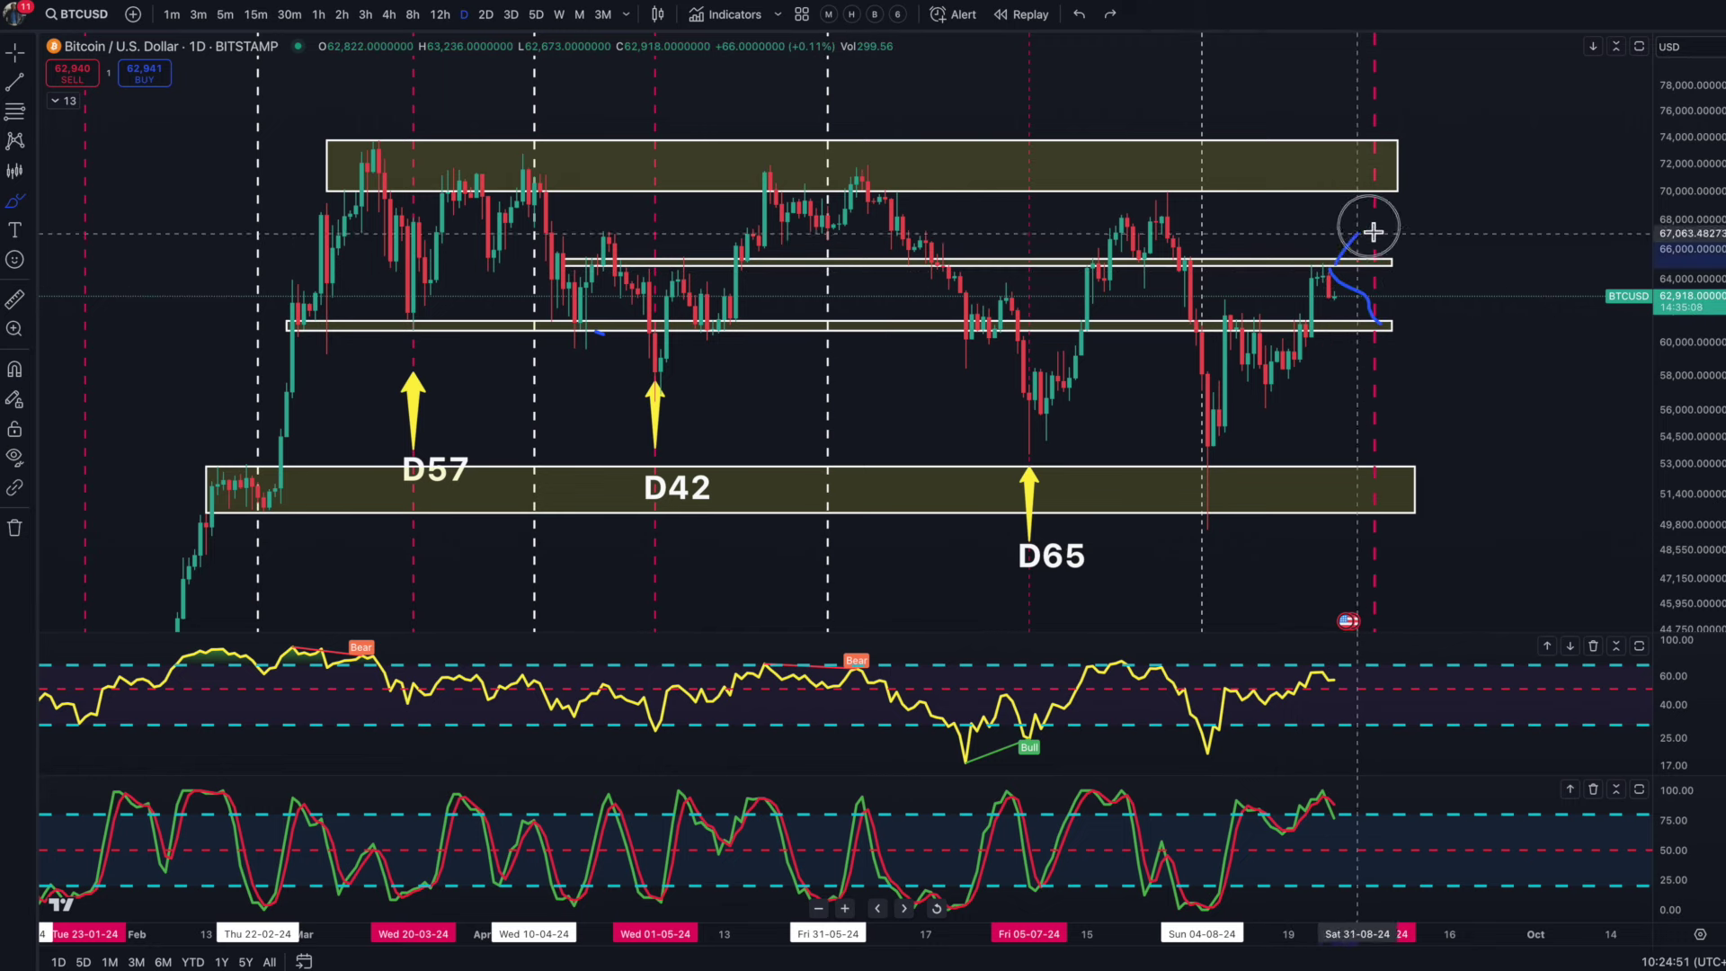
left_click_drag(1373, 232, 1380, 205)
left_click_drag(1152, 193, 1195, 192)
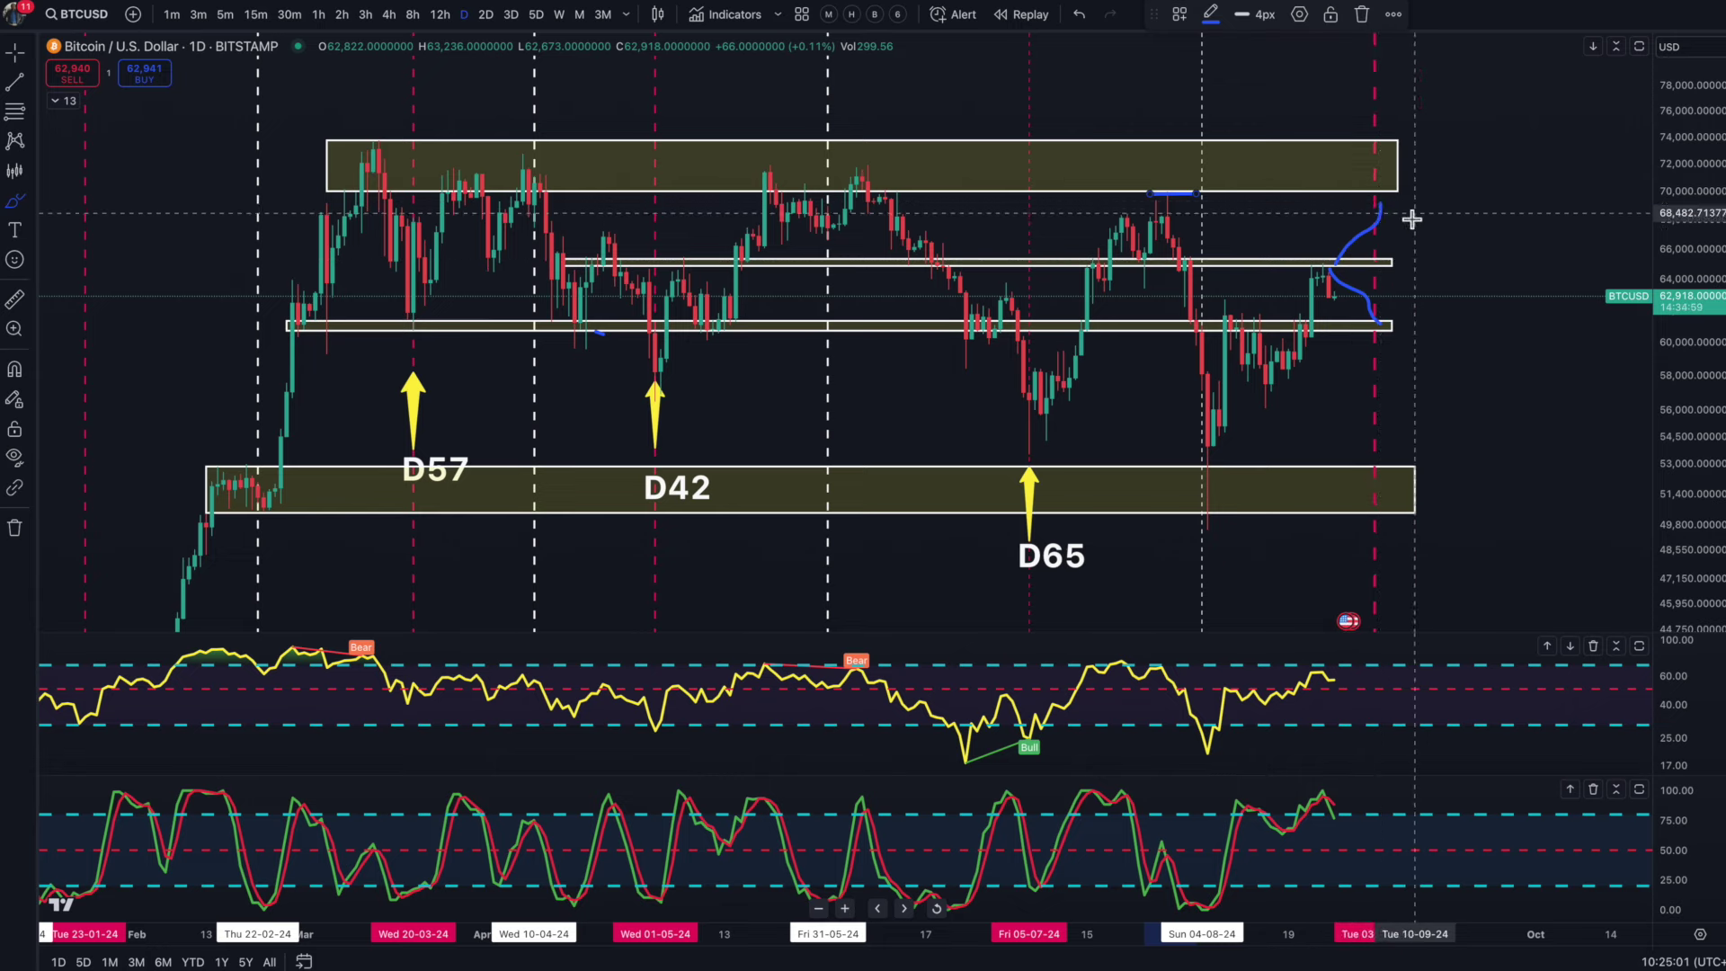
key("ctrl+z")
key("ctrl+z")
key("ctrl+z")
key("ctrl+z")
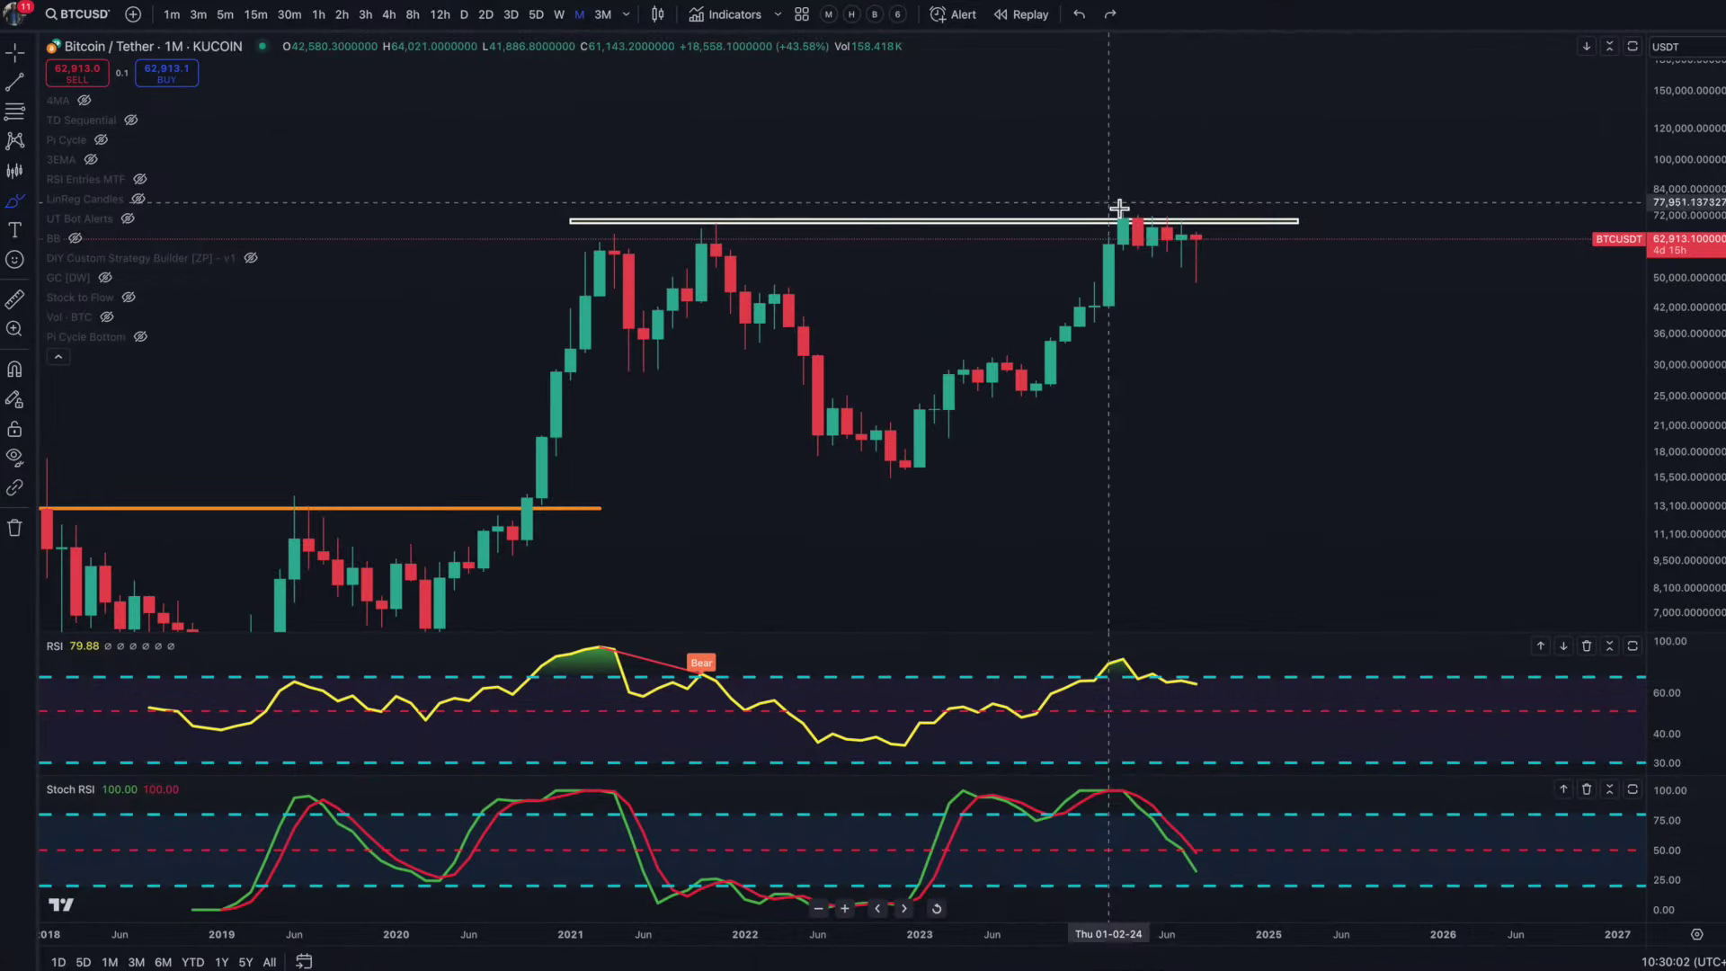
Step: Outline the descending channel around the 2024 candles on the monthly Bitcoin/Tether chart, and undo both lines
left_click_drag(1113, 206, 1232, 232)
left_click_drag(1102, 245, 1220, 298)
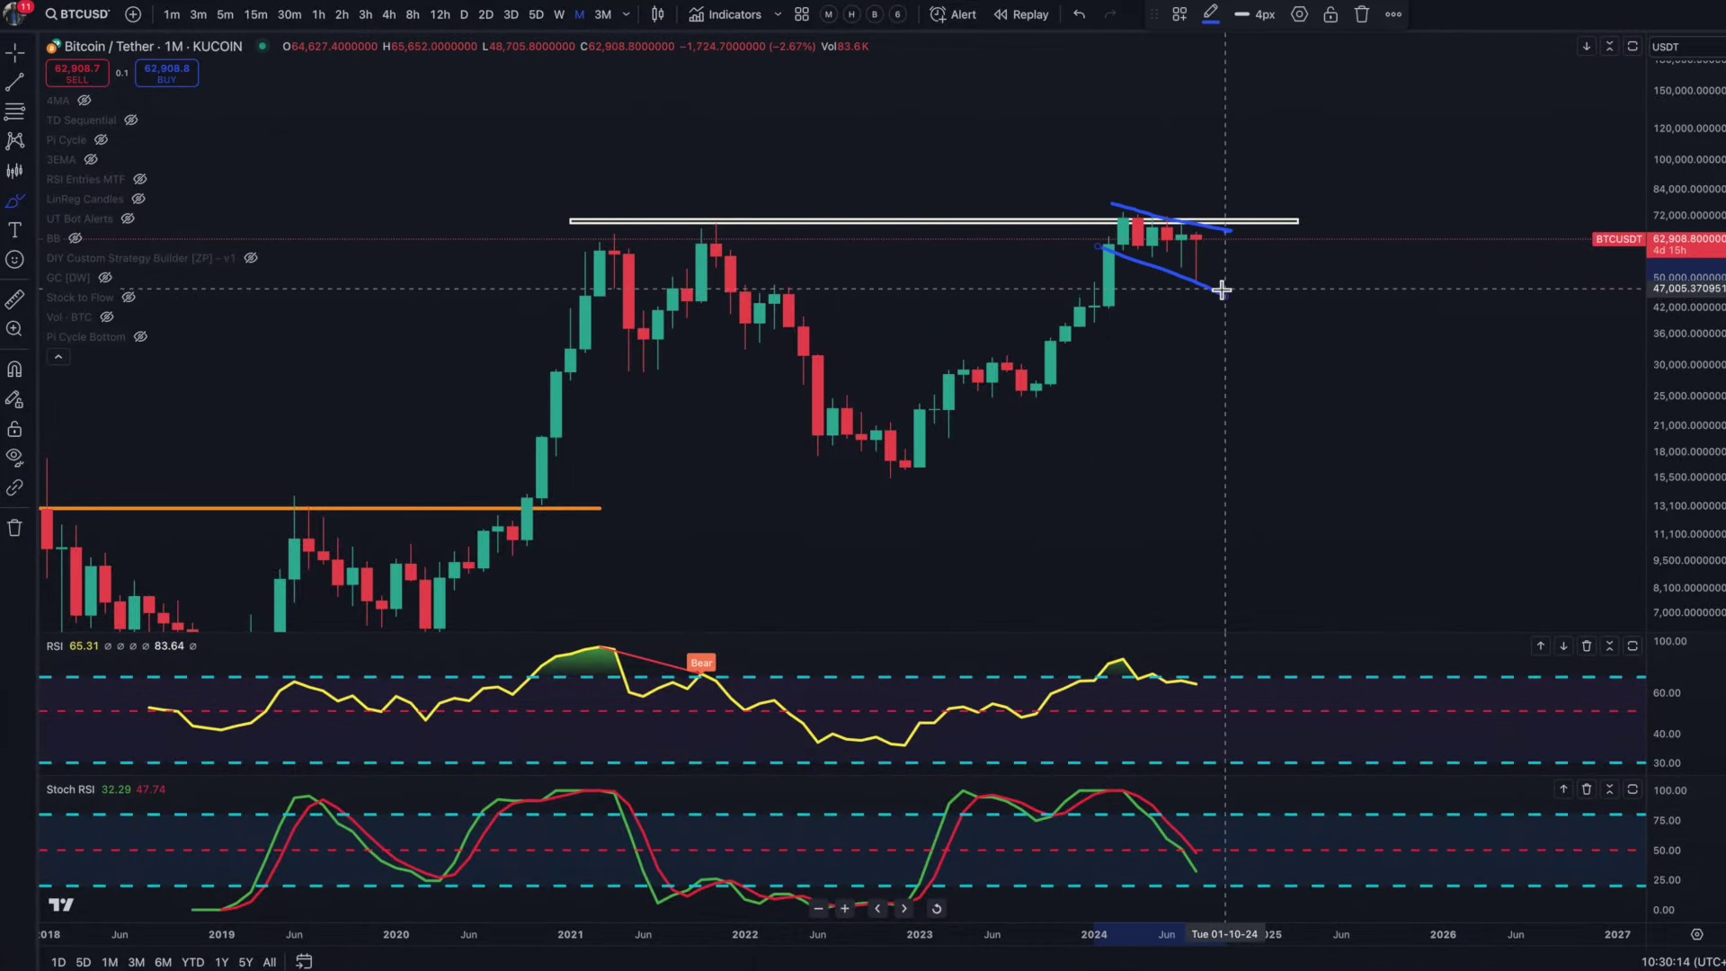
key("ctrl+z")
key("ctrl+z")
Step: Measure Bitcoin's monthly pullback from its 2024 high, and MARA's weekly decline from its late-February 2024 high to the current price
left_click(1124, 221, "shift")
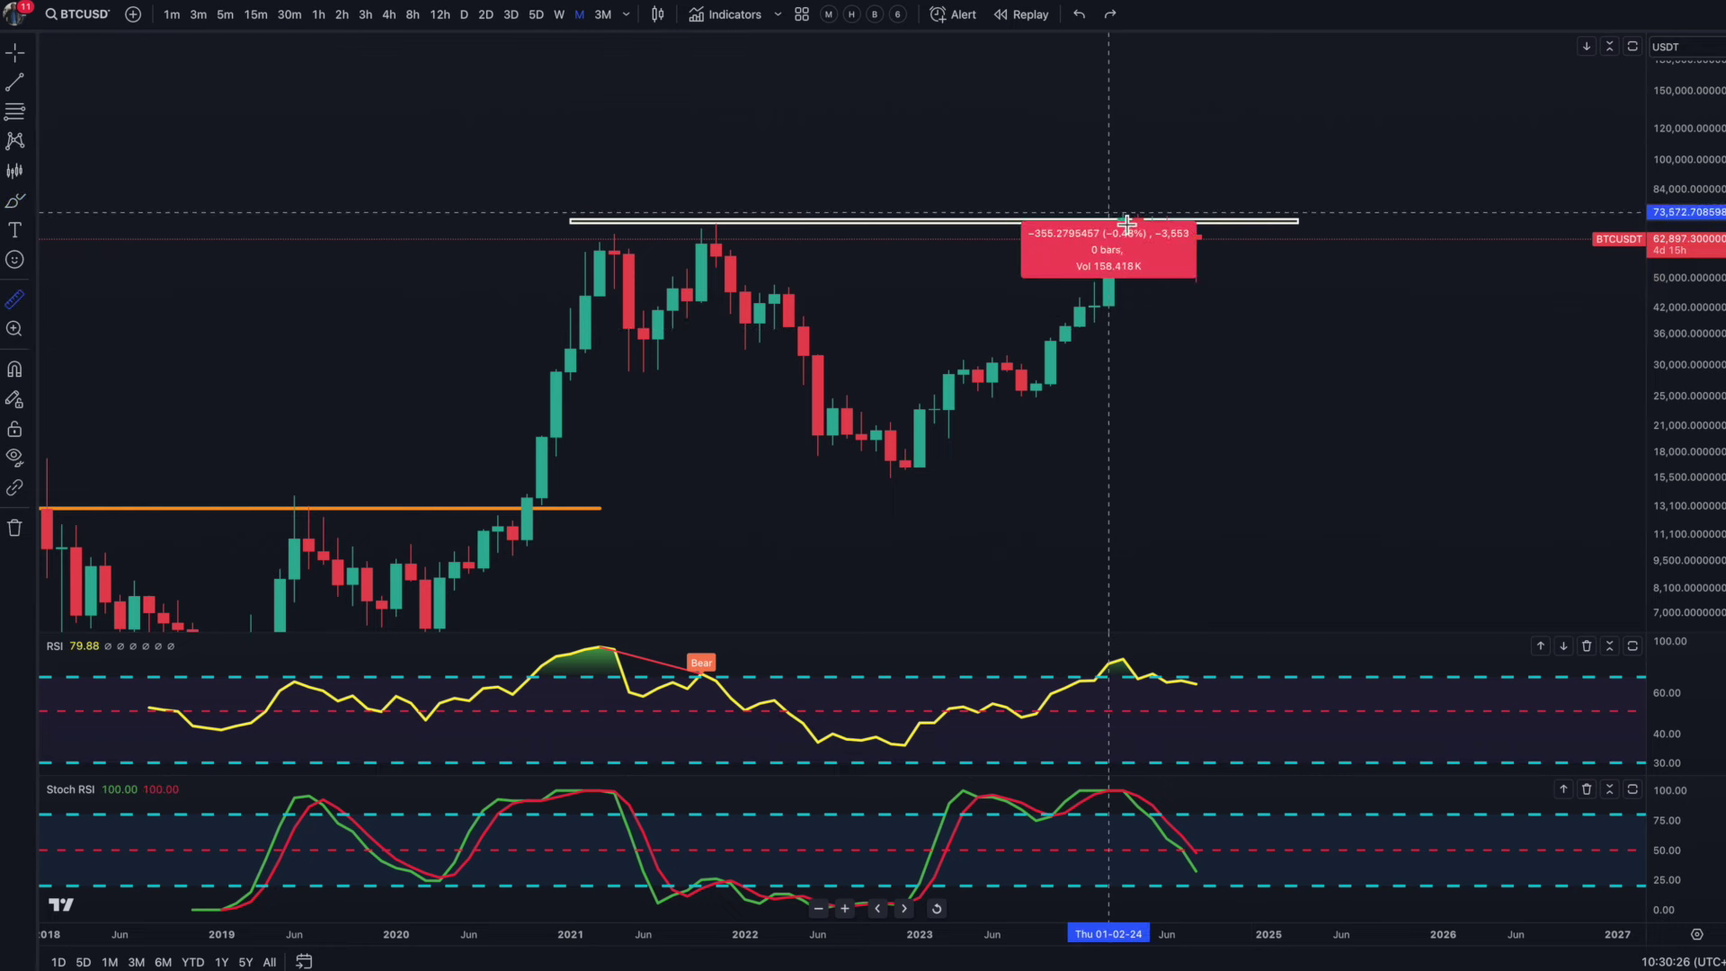
left_click(1153, 284)
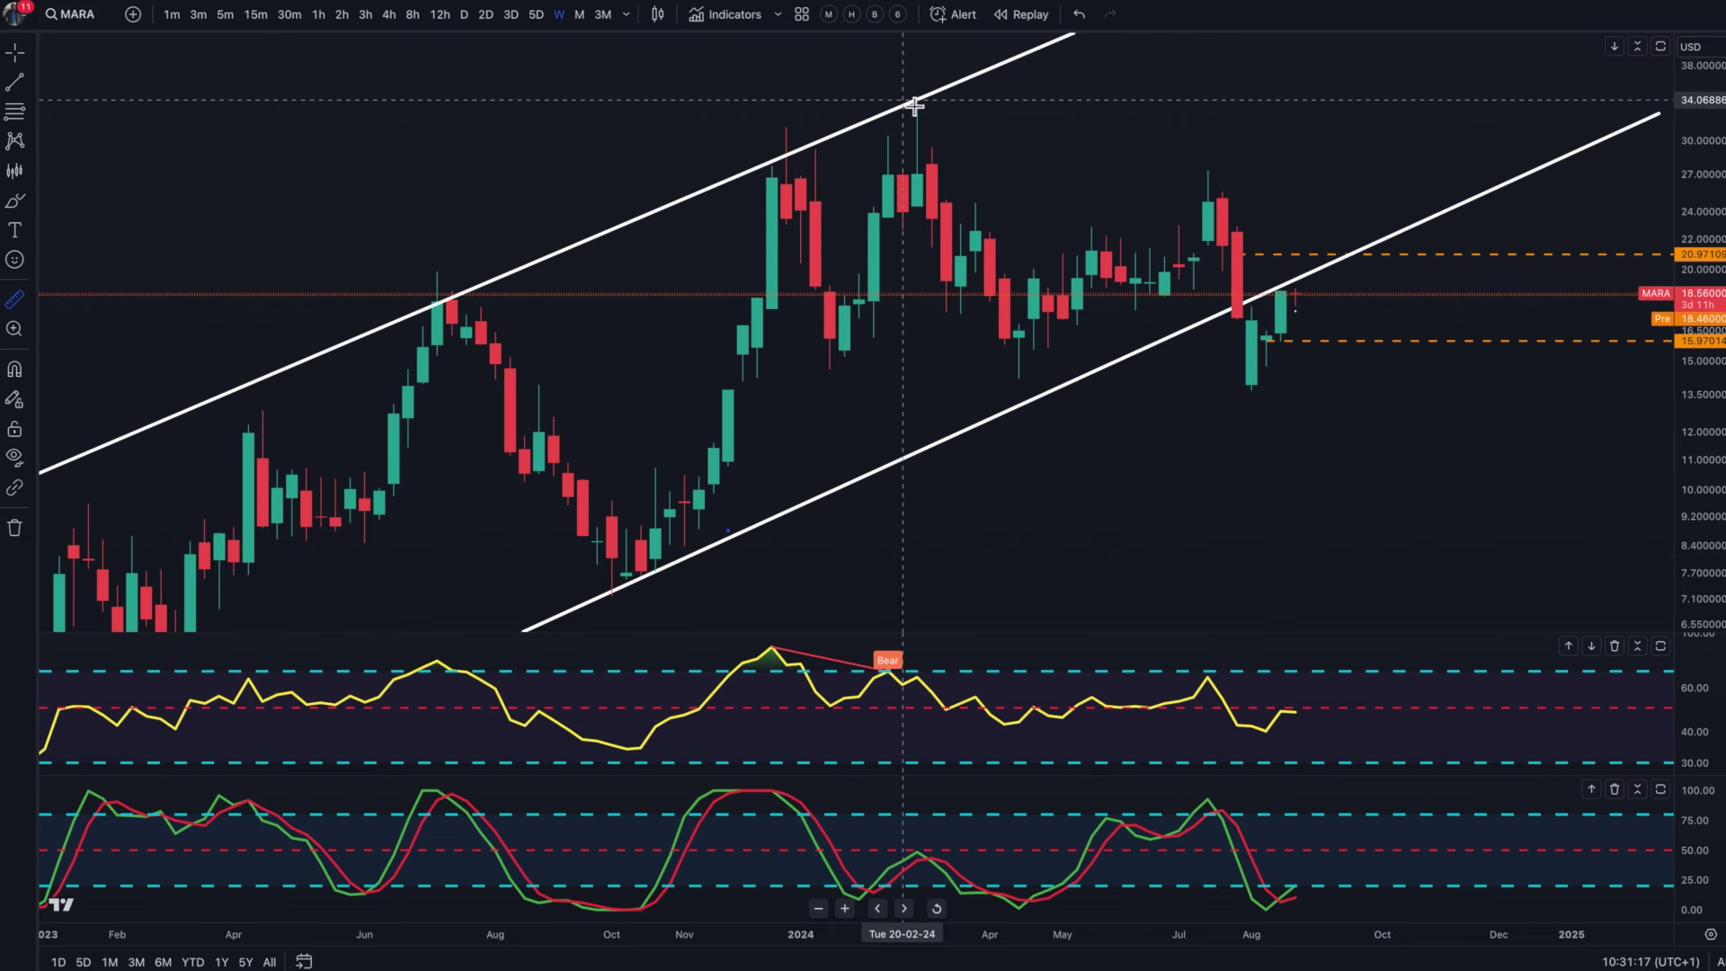
left_click_drag(917, 105, 1329, 304)
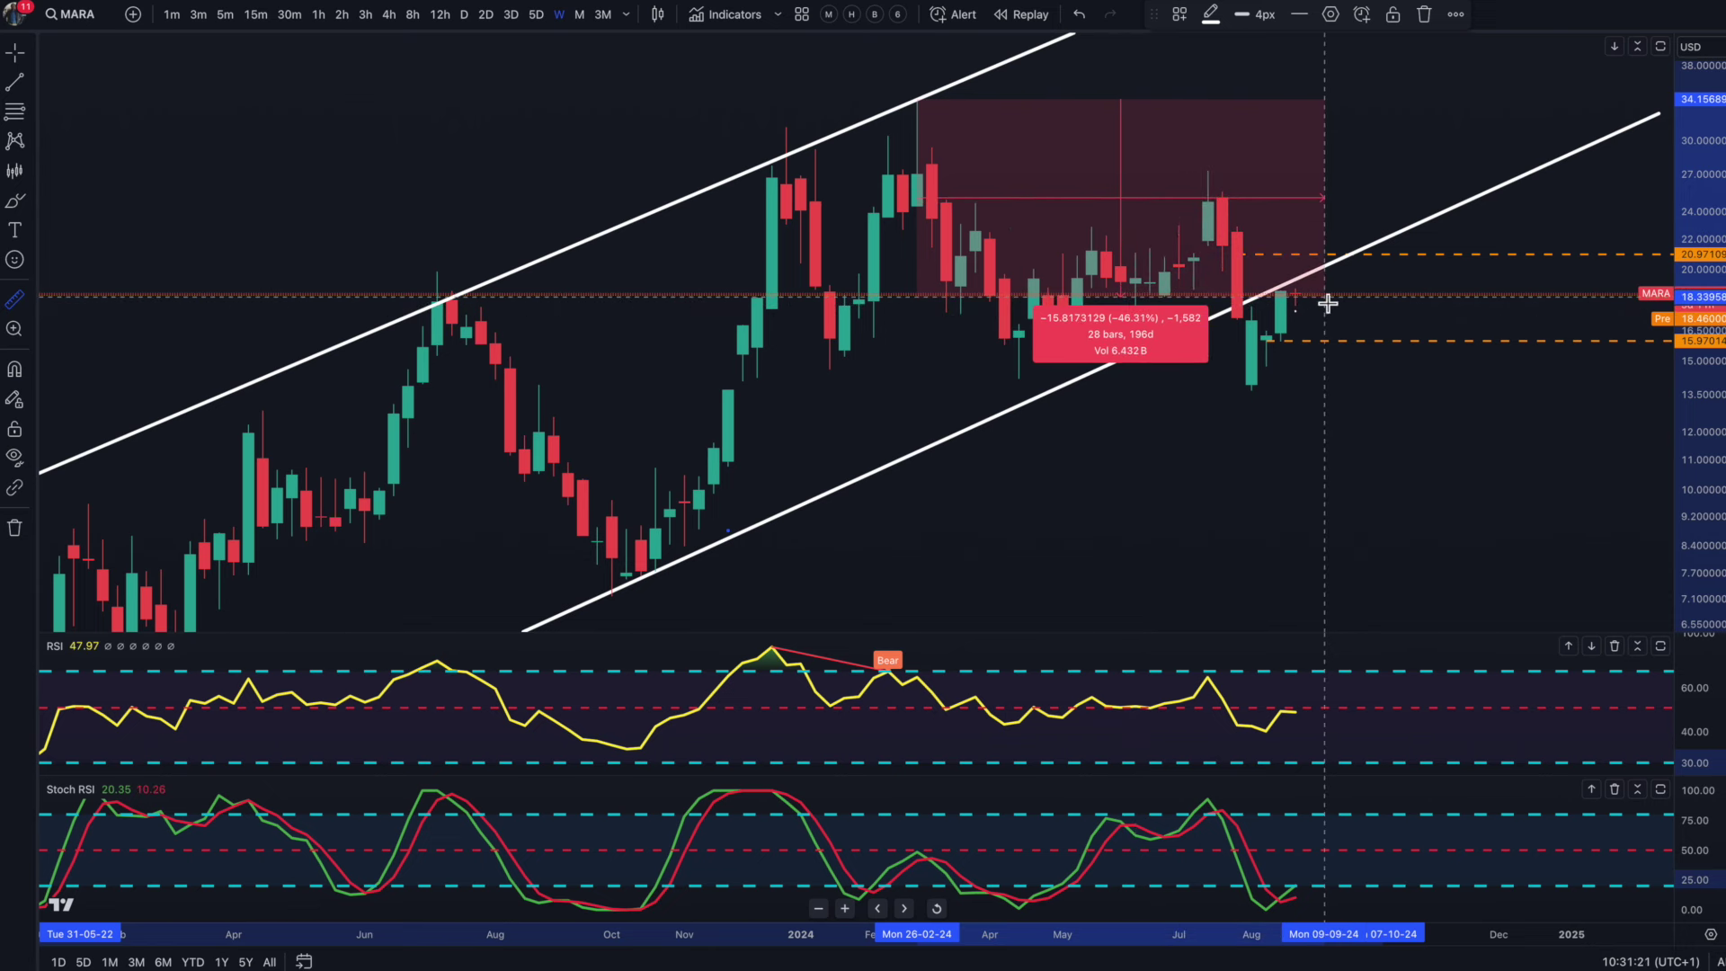
Step: Remeasure MARA's weekly decline from its late-February 2024 high down to the August 2024 low, and bring up the monthly chart
left_click_drag(1329, 304, 1329, 300)
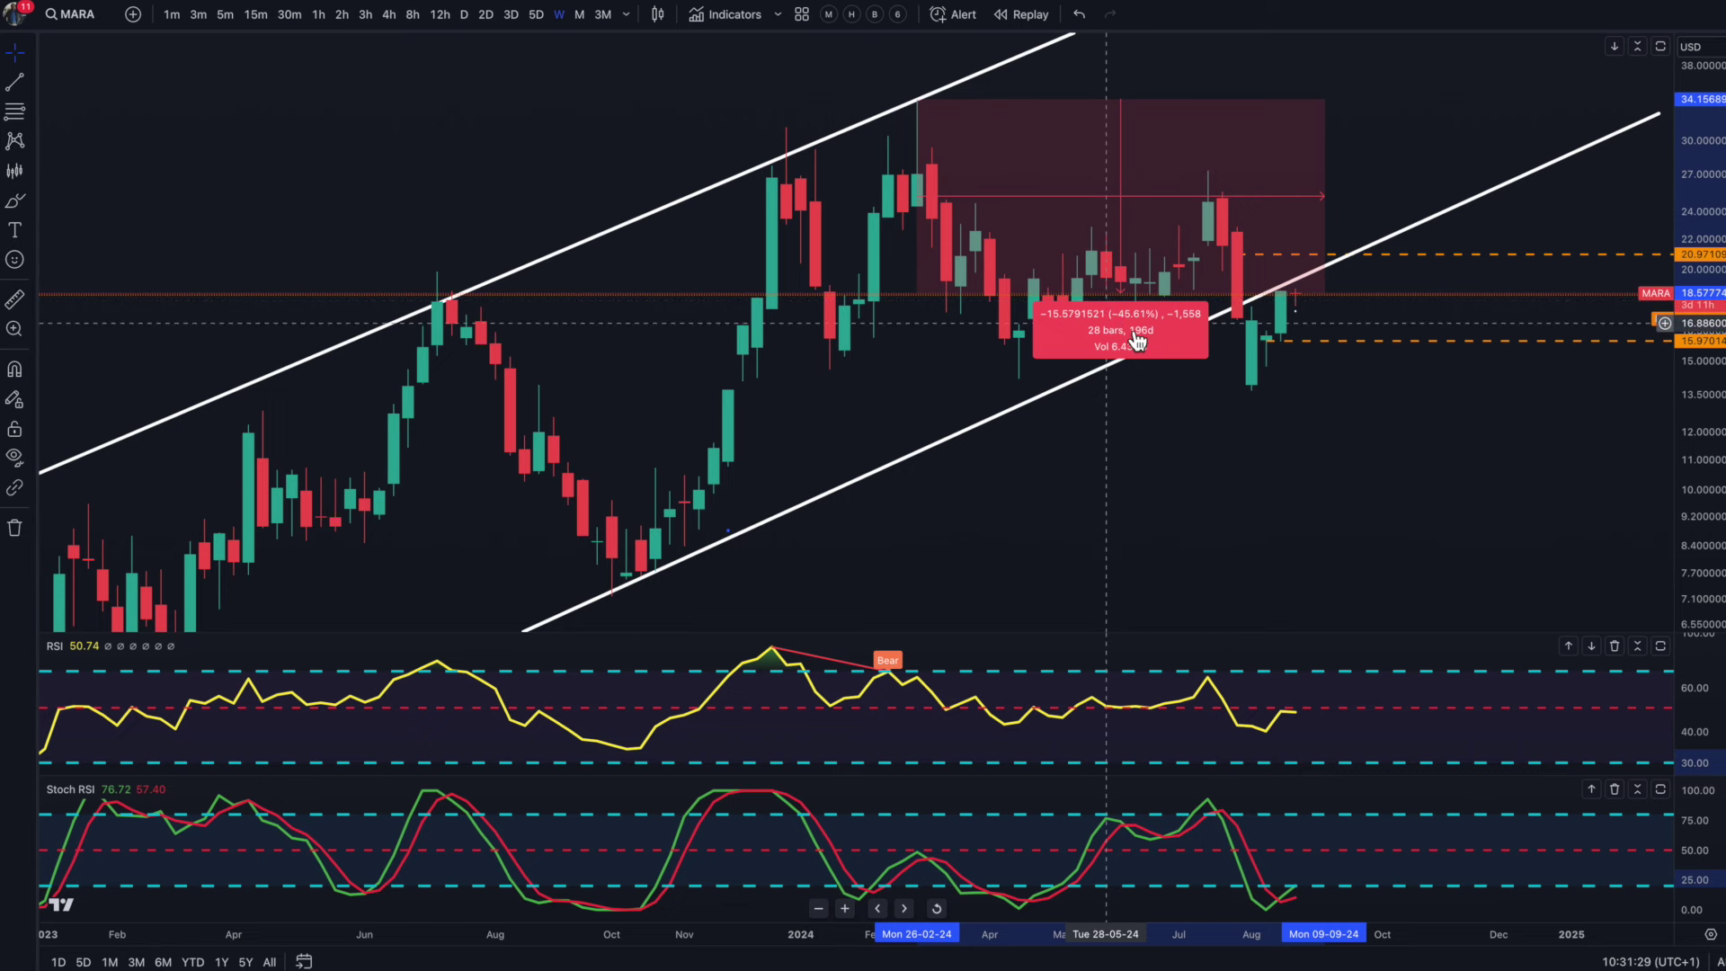
left_click_drag(1267, 410, 1314, 390)
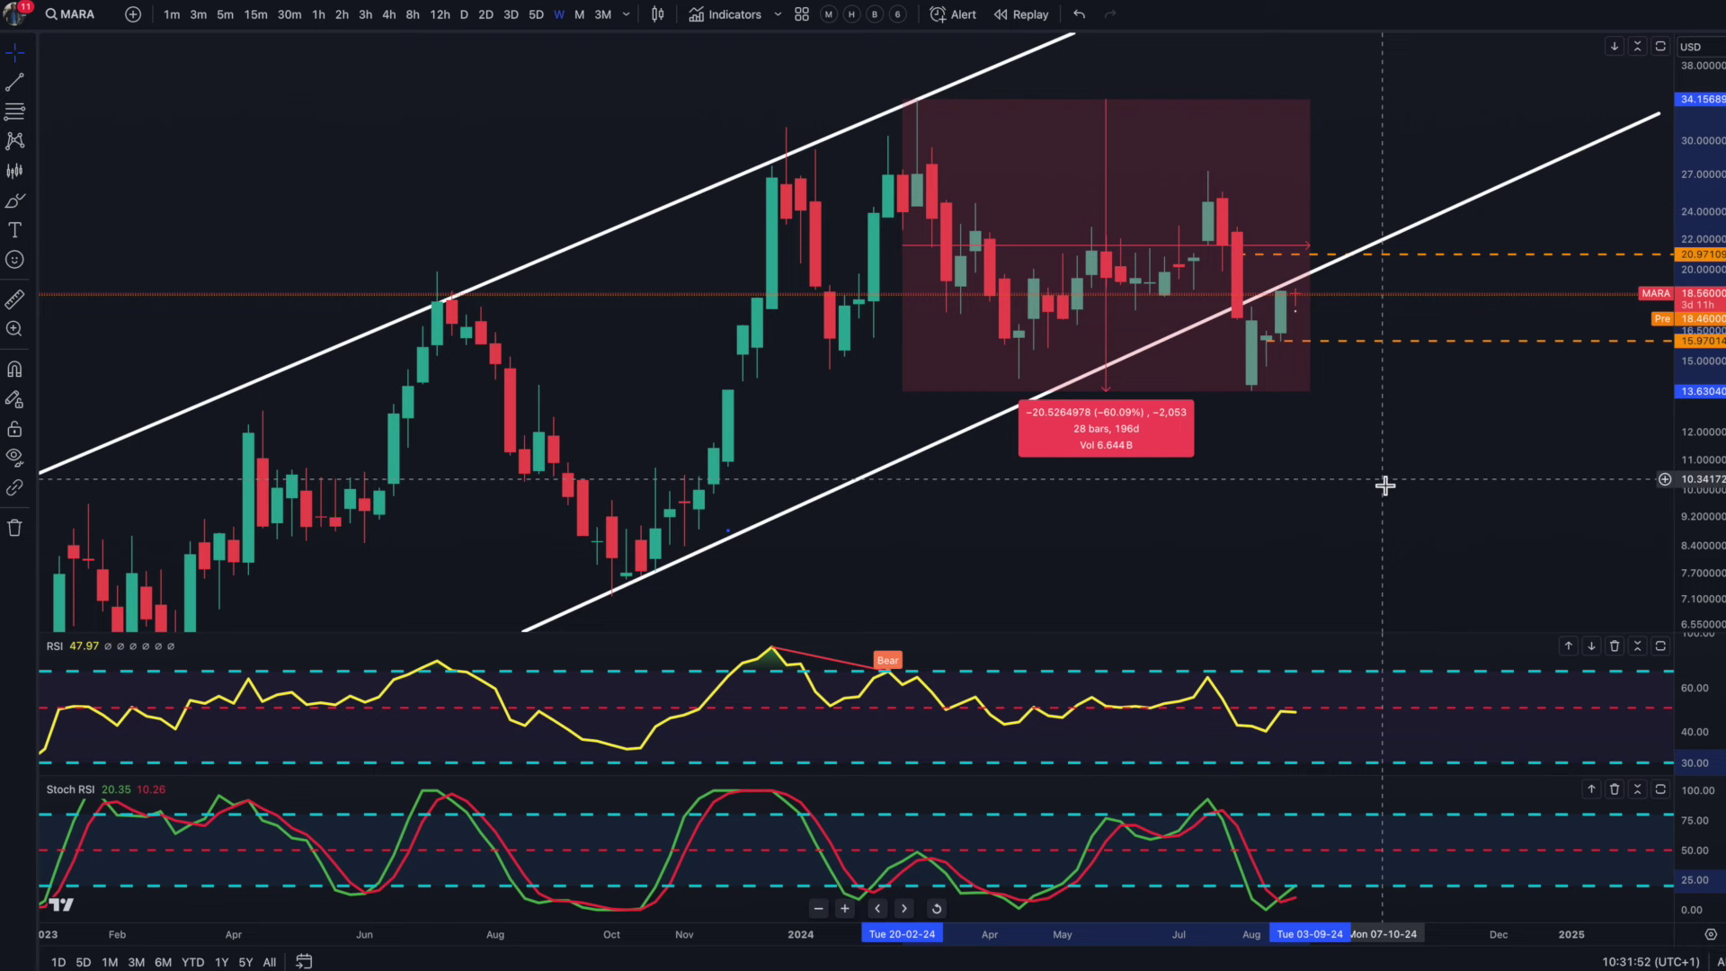
left_click_drag(1385, 486, 1338, 486)
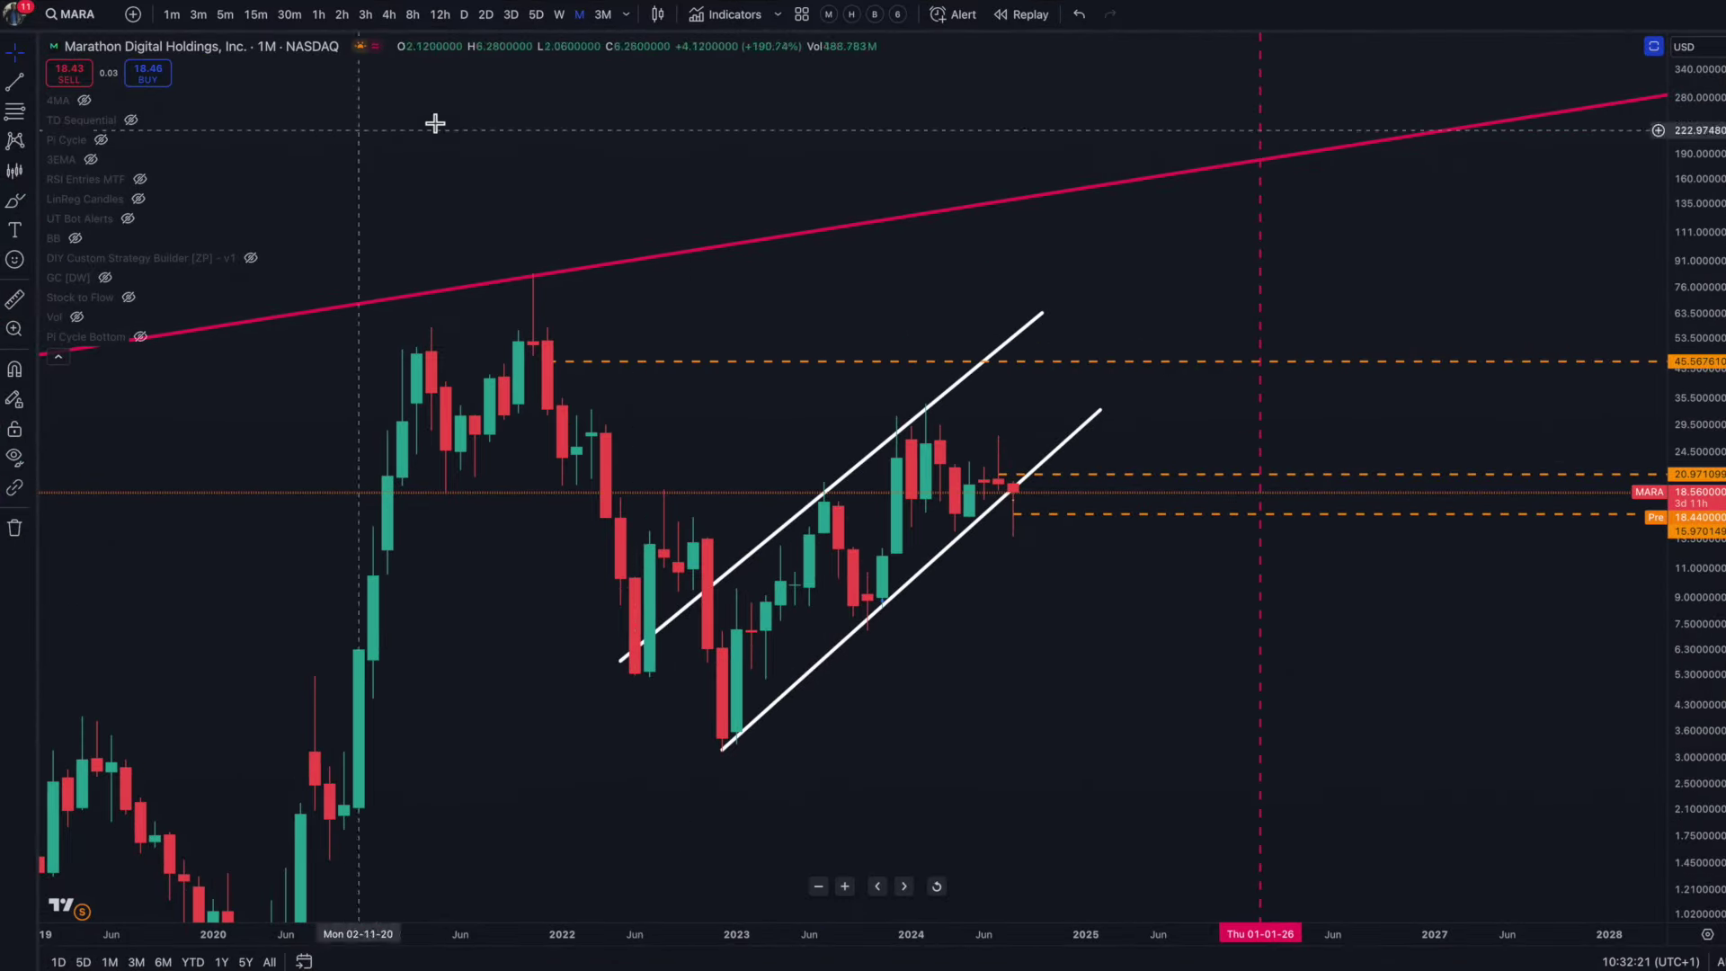
Step: Trace MARA's monthly swings from the late-2022 low into August 2024, circle both ends, and undo the strokes
key("alt+t")
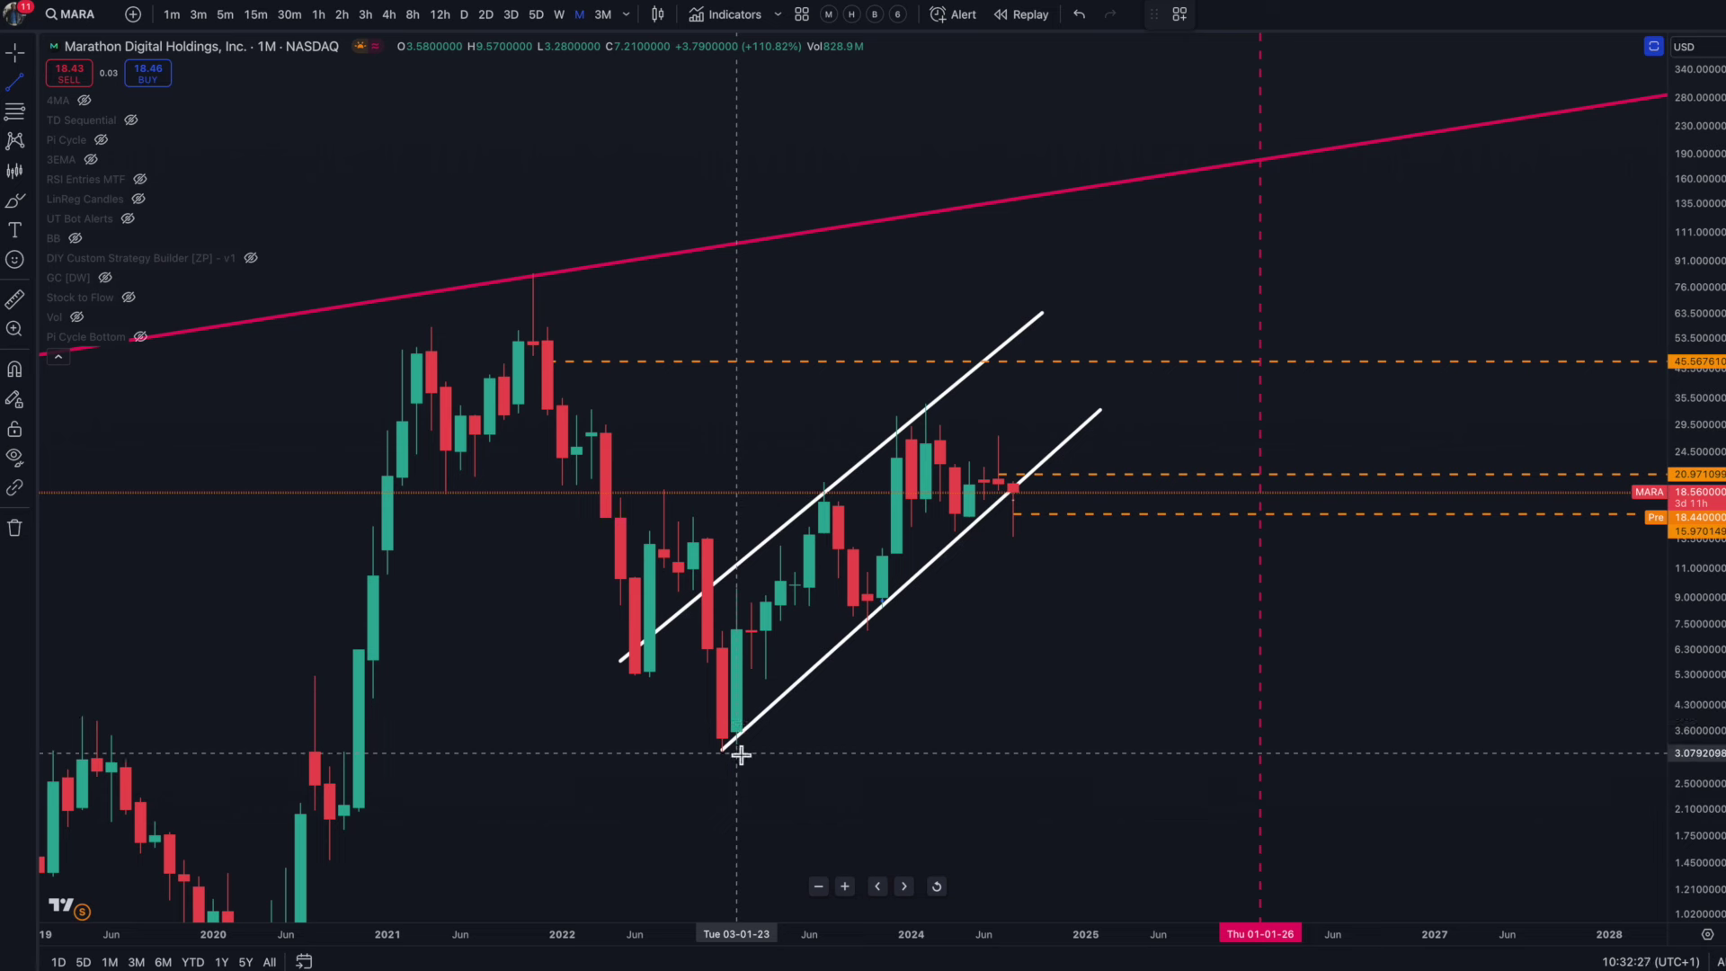
key("alt+b")
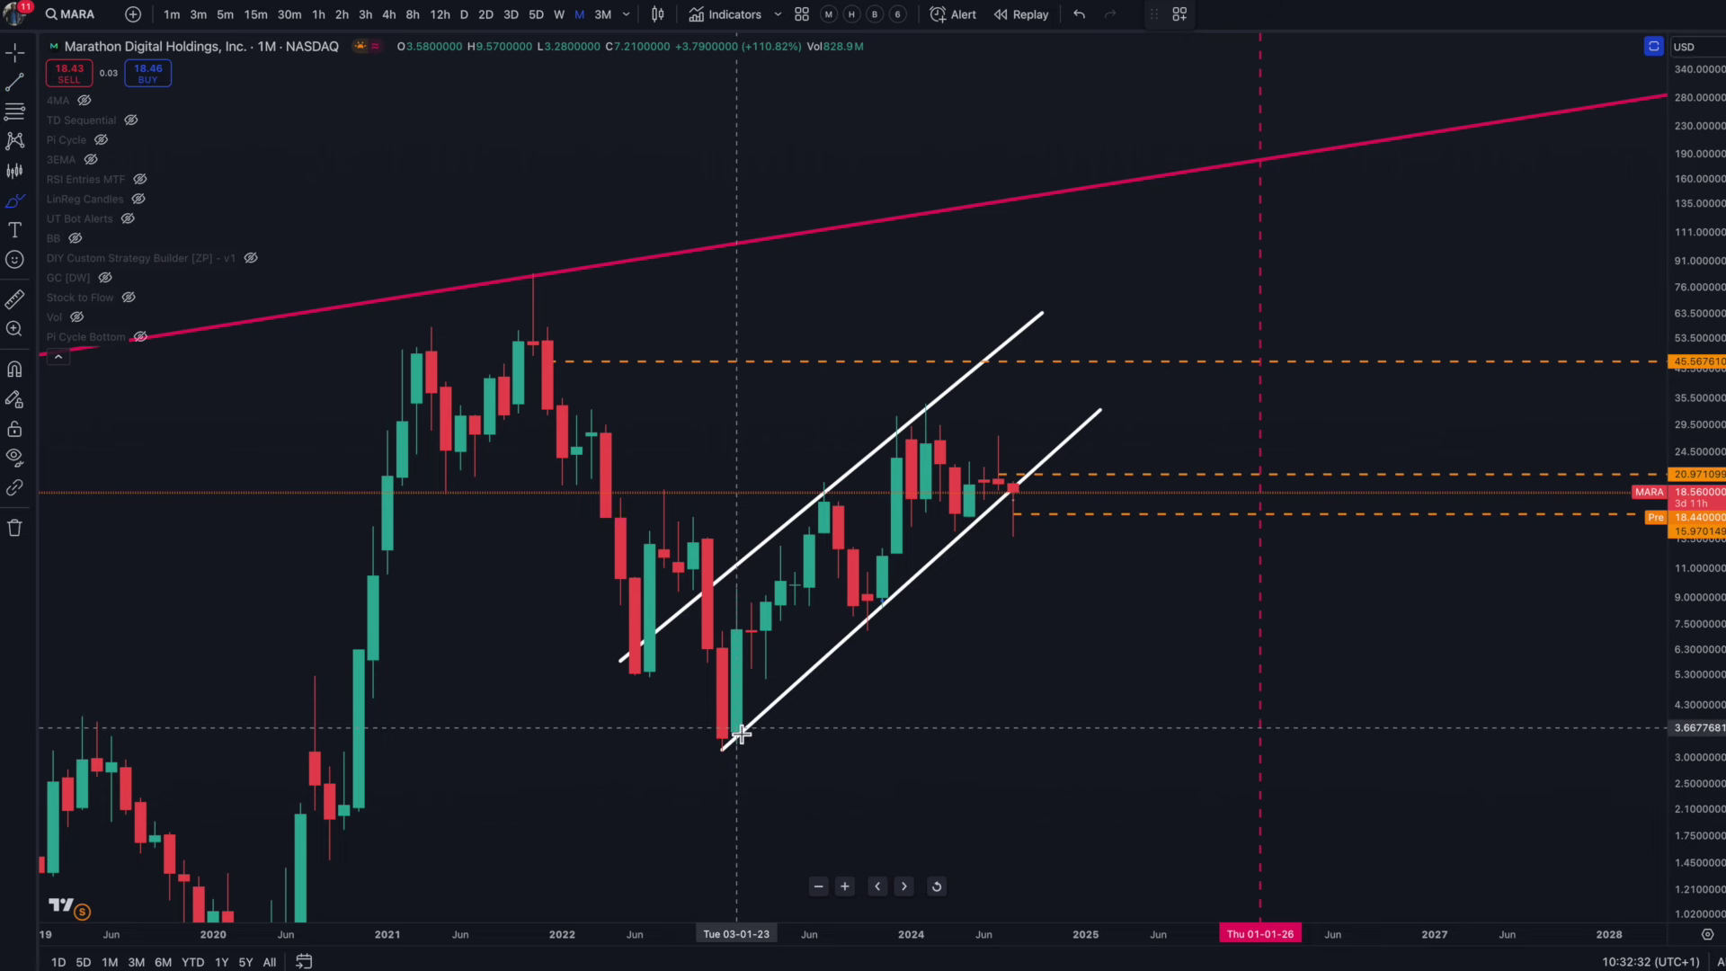
mouse_move(743, 733)
left_mouse_down()
mouse_move(715, 724)
mouse_move(717, 757)
mouse_move(742, 765)
mouse_move(728, 733)
mouse_move(725, 767)
mouse_move(842, 497)
mouse_move(861, 600)
mouse_move(943, 407)
mouse_move(1020, 526)
mouse_move(1040, 489)
mouse_move(995, 494)
mouse_move(1033, 531)
mouse_move(1016, 486)
left_mouse_up()
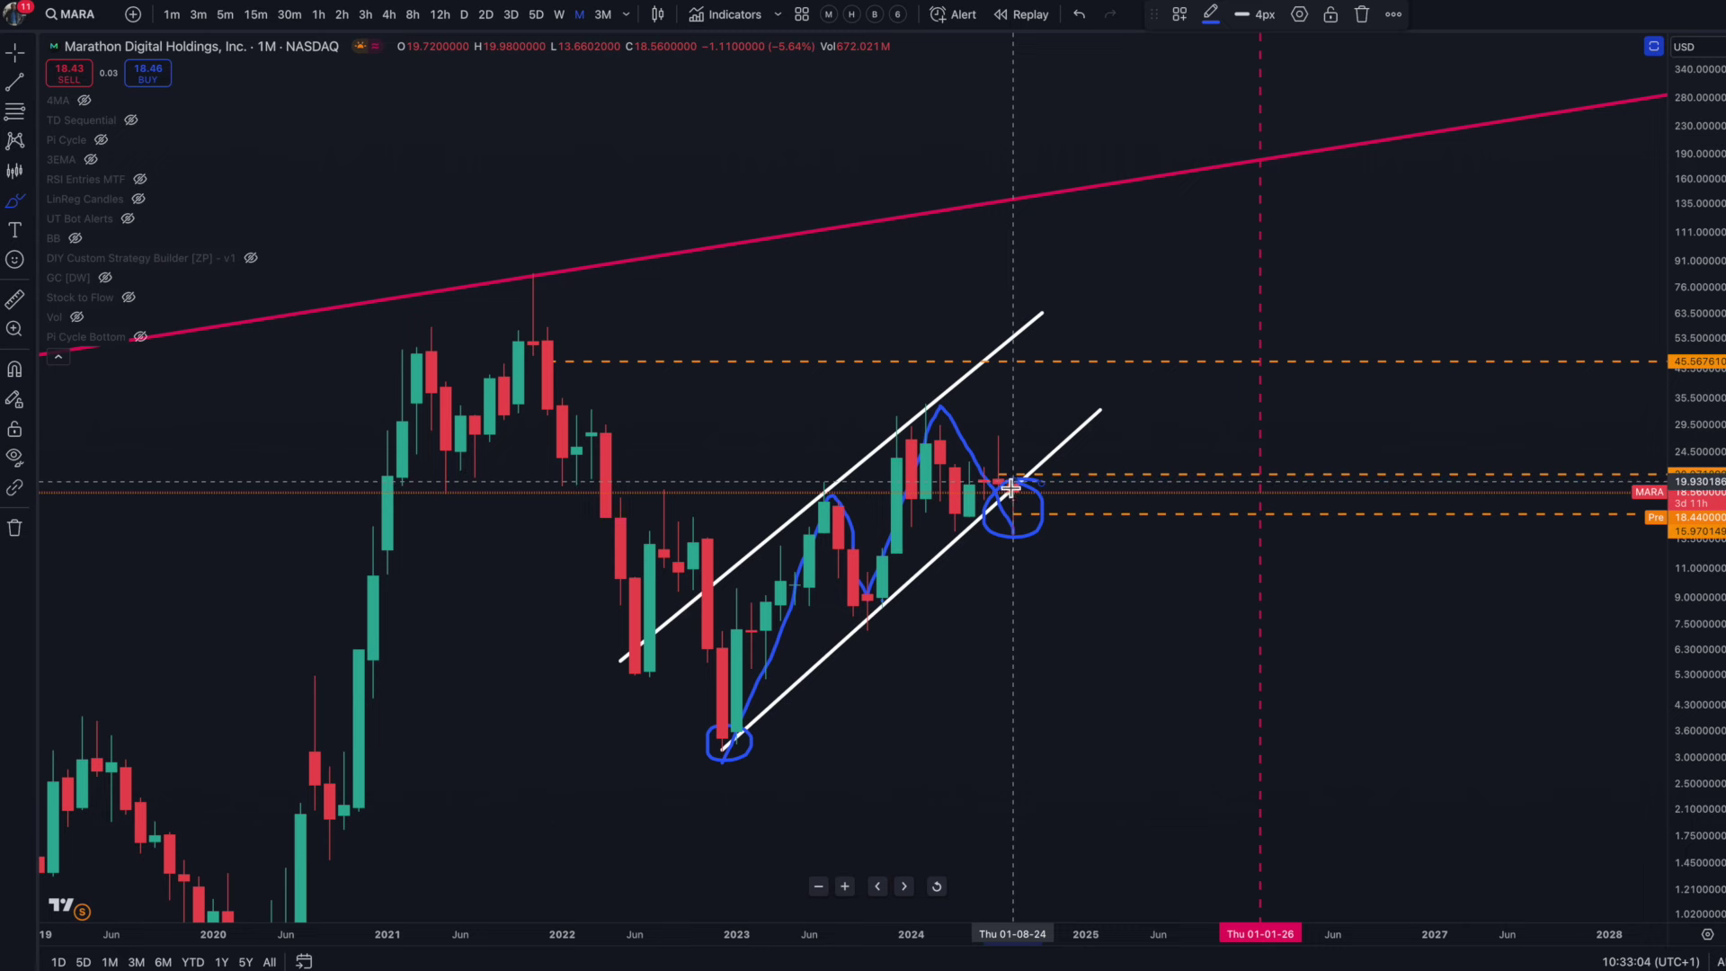
key("ctrl+z")
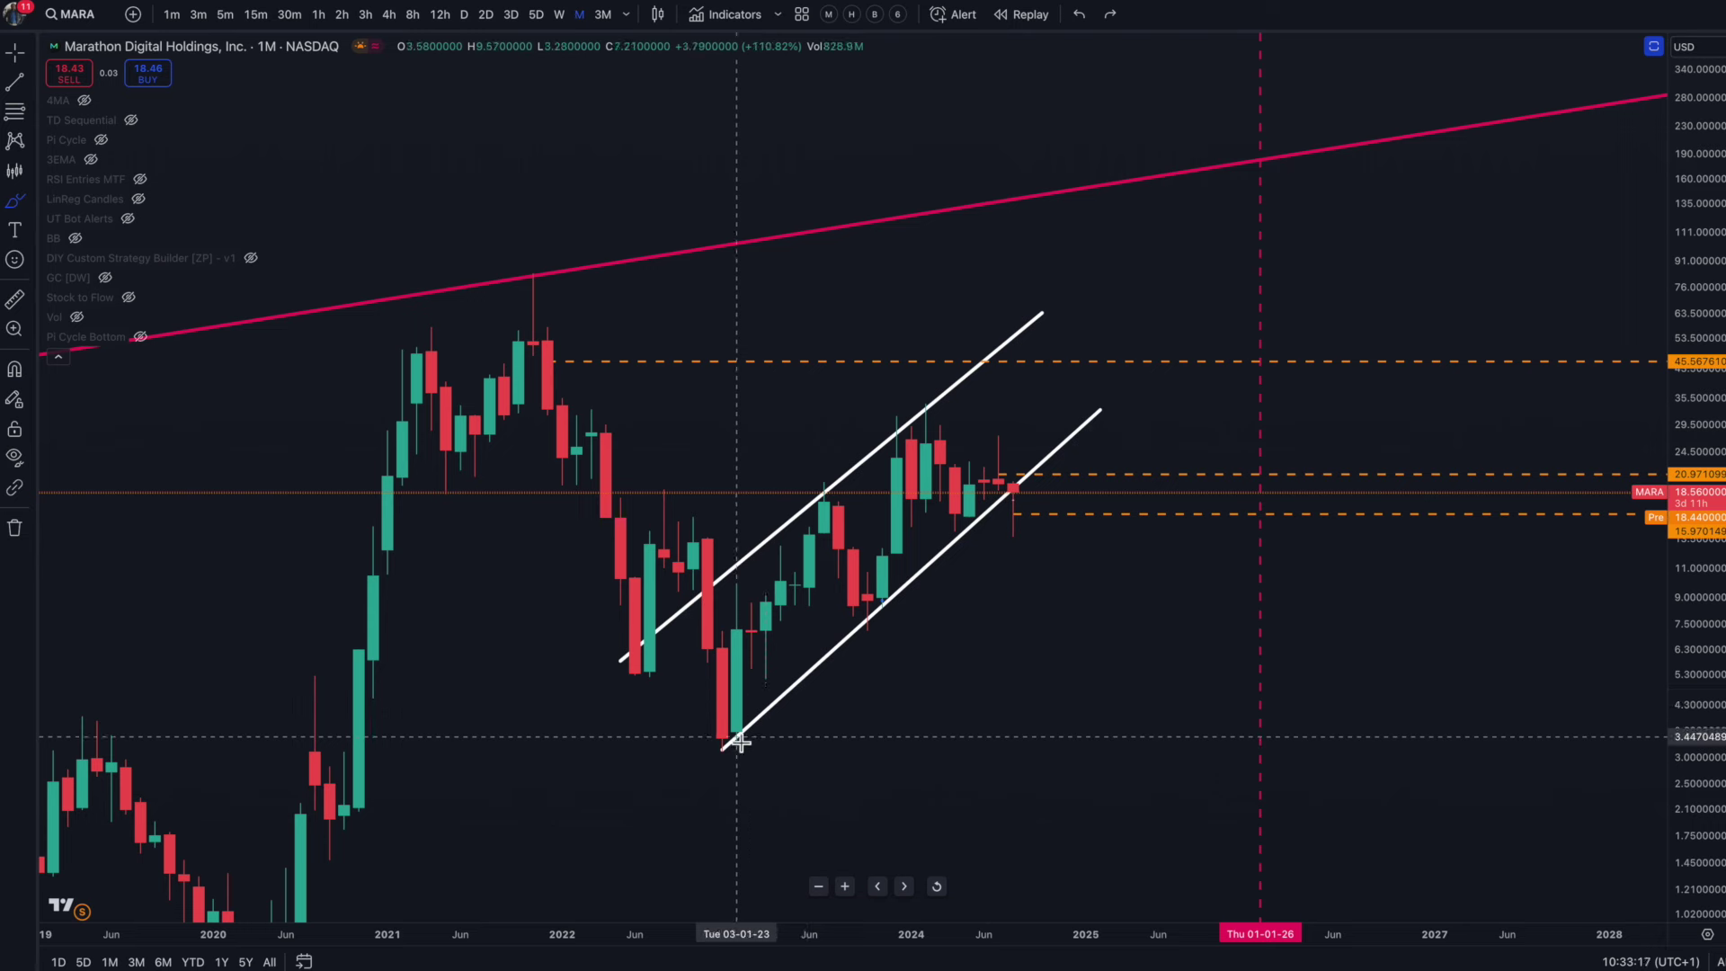
Step: Retrace MARA's swings from the late-2022 low to the early-2024 high, circling the low and both highs at the upper channel line
mouse_move(739, 733)
left_mouse_down()
mouse_move(717, 753)
mouse_move(801, 497)
mouse_move(840, 496)
mouse_move(821, 472)
mouse_move(799, 490)
mouse_move(845, 500)
left_mouse_up()
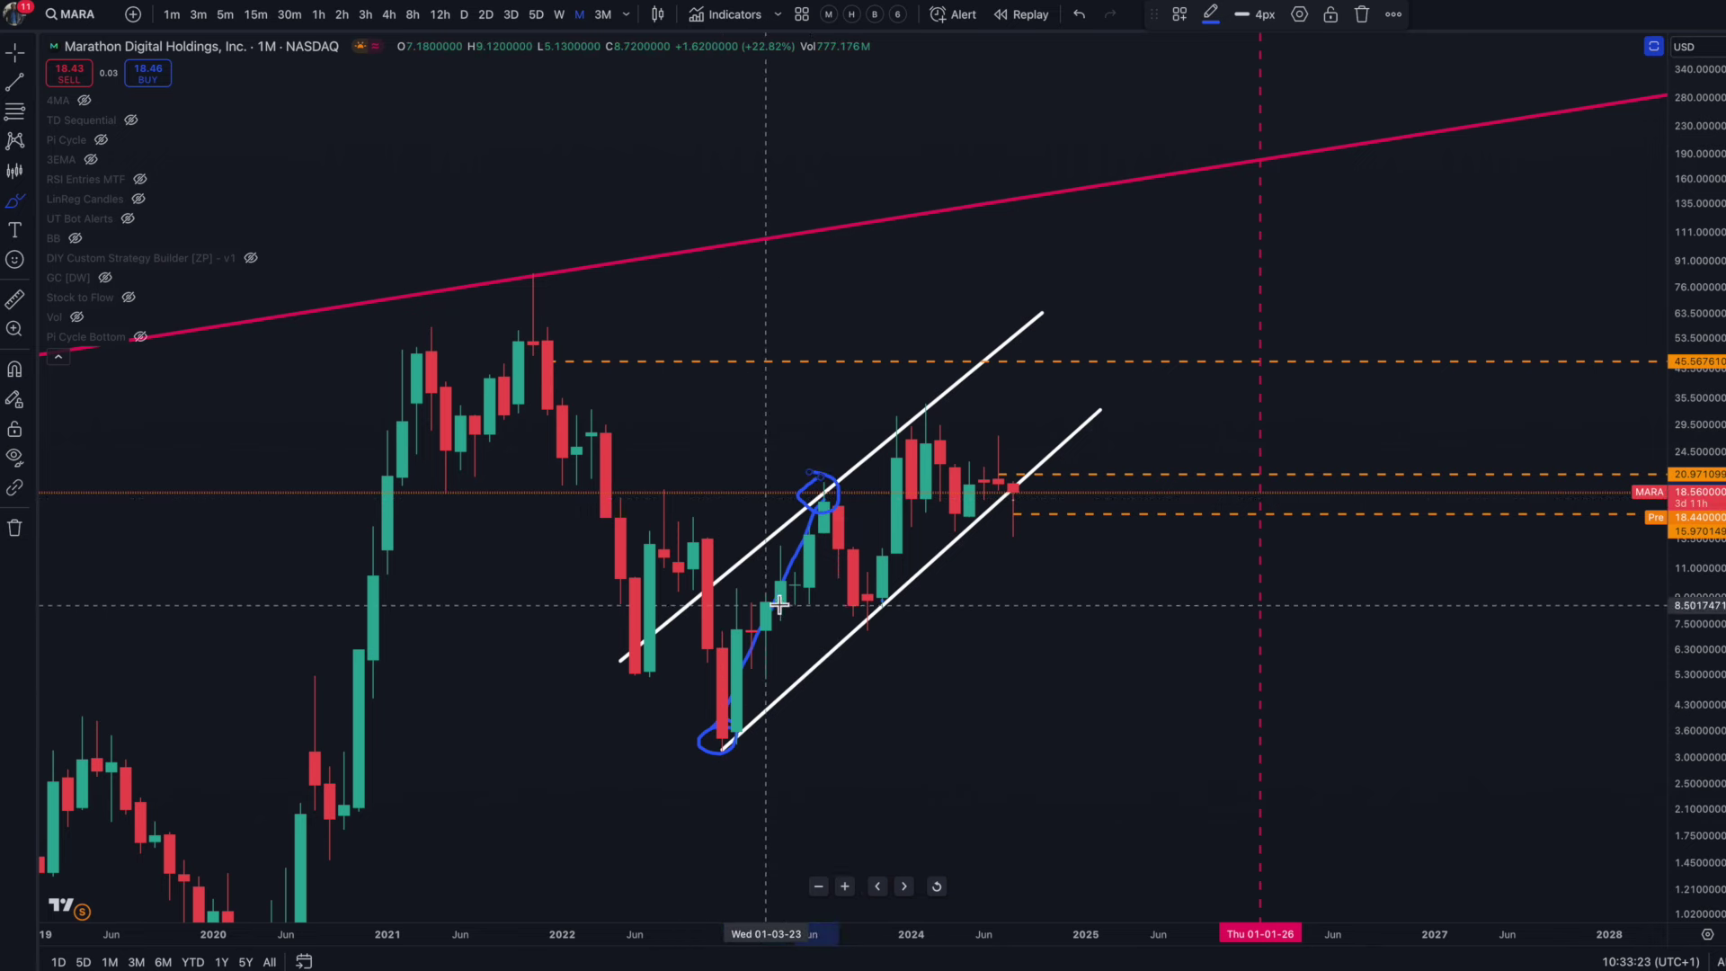
mouse_move(814, 517)
left_mouse_down()
mouse_move(809, 494)
mouse_move(828, 489)
mouse_move(810, 487)
left_mouse_up()
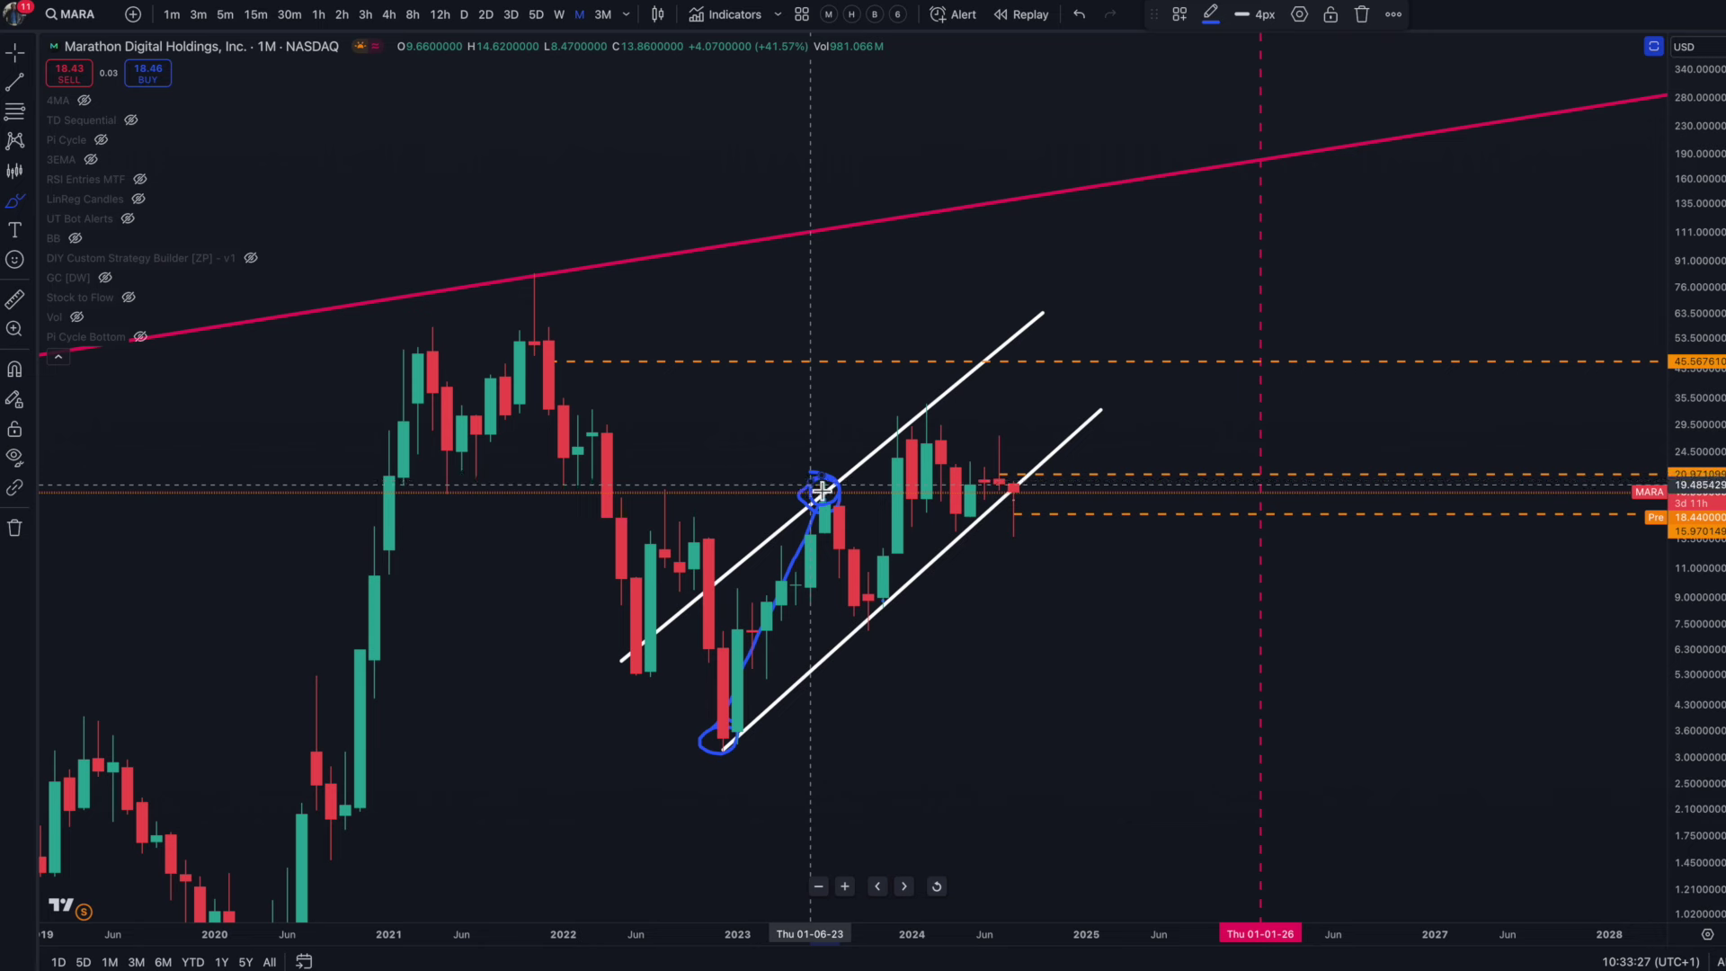
mouse_move(824, 493)
left_mouse_down()
mouse_move(887, 628)
mouse_move(948, 601)
mouse_move(1060, 678)
left_mouse_up()
key("ctrl+z")
mouse_move(874, 599)
left_mouse_down()
mouse_move(897, 396)
mouse_move(919, 398)
left_mouse_up()
mouse_move(935, 394)
left_mouse_down()
mouse_move(899, 427)
mouse_move(951, 412)
left_mouse_up()
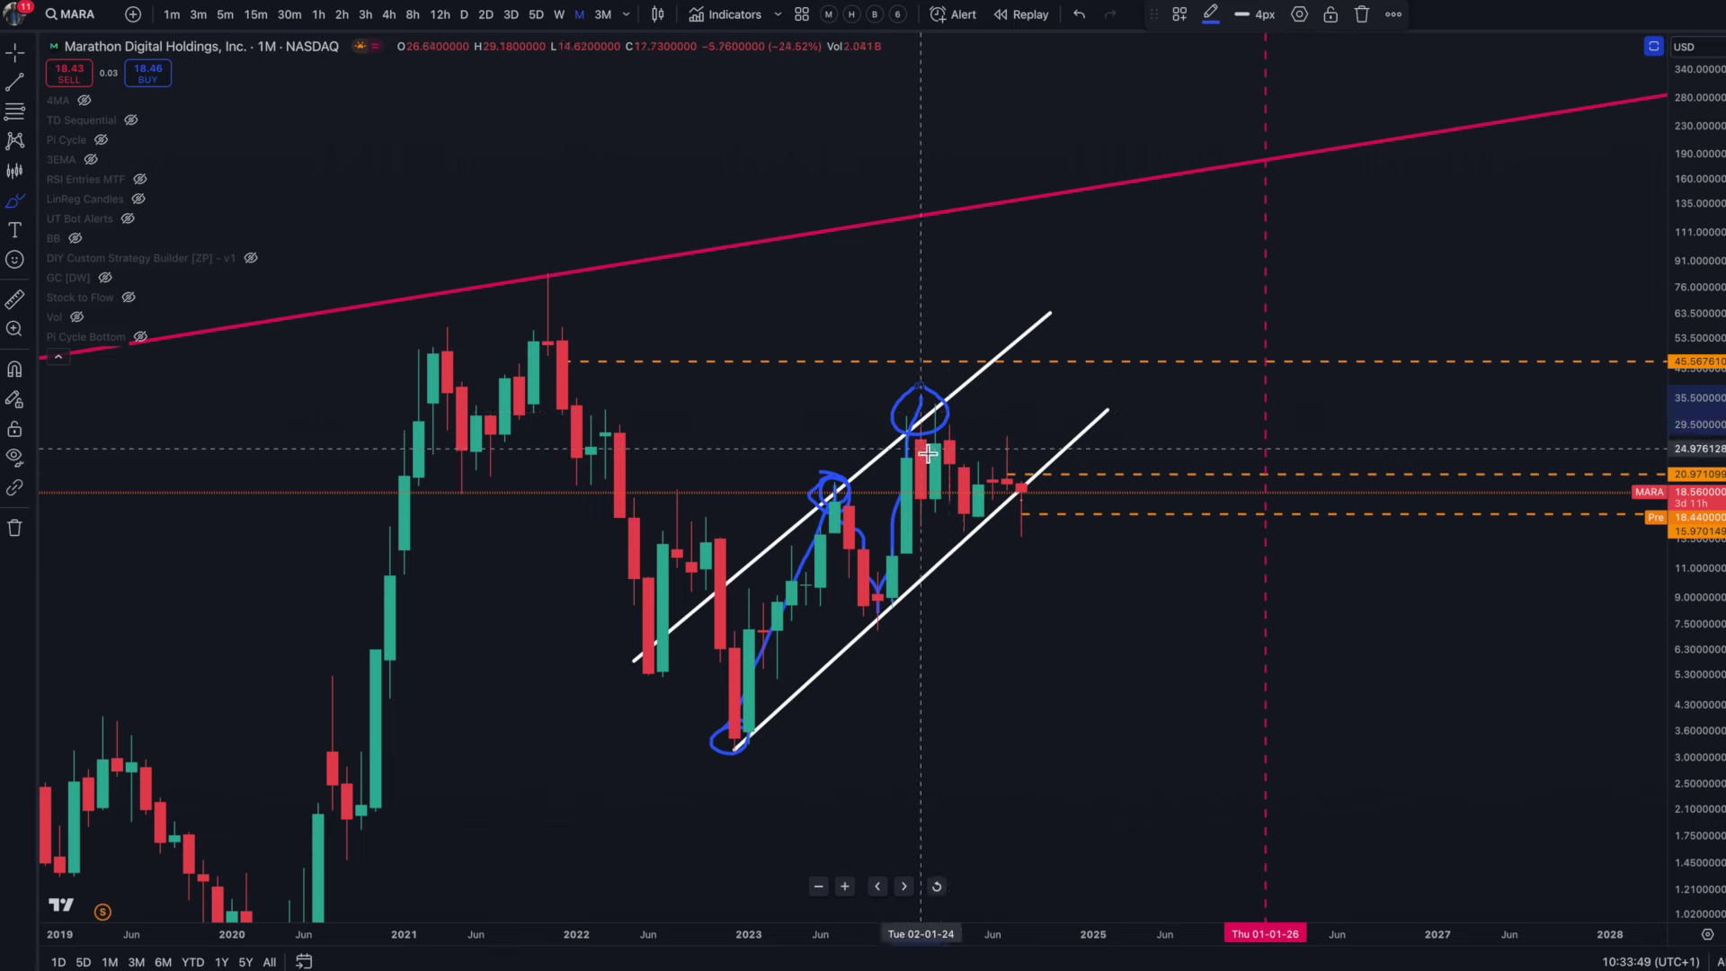
Step: Circle MARA's August 2024 pullback at the lower channel line, and sketch a rally to the pink trendline around January 2026
left_click(962, 483)
mouse_move(962, 483)
left_mouse_down()
mouse_move(1021, 494)
mouse_move(1029, 512)
mouse_move(995, 493)
mouse_move(1014, 570)
mouse_move(1098, 505)
mouse_move(1052, 482)
left_mouse_up()
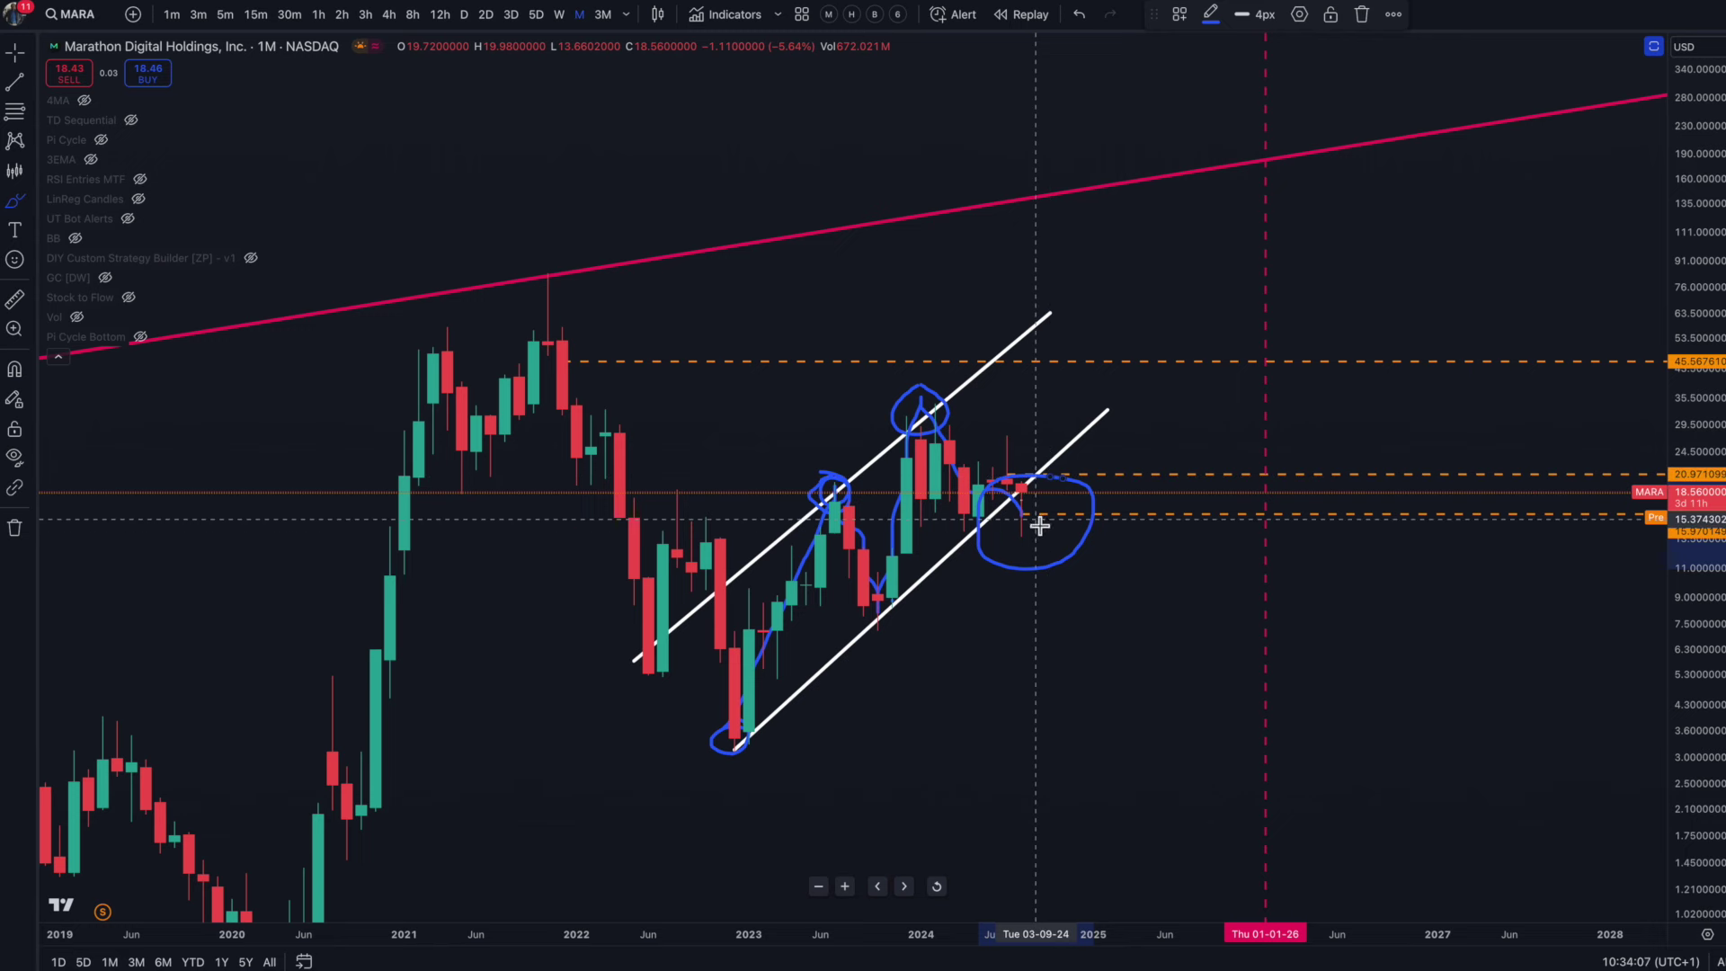
mouse_move(1012, 536)
left_mouse_down()
mouse_move(1121, 335)
mouse_move(1276, 155)
left_mouse_up()
left_click_drag(1705, 524, 1418, 794)
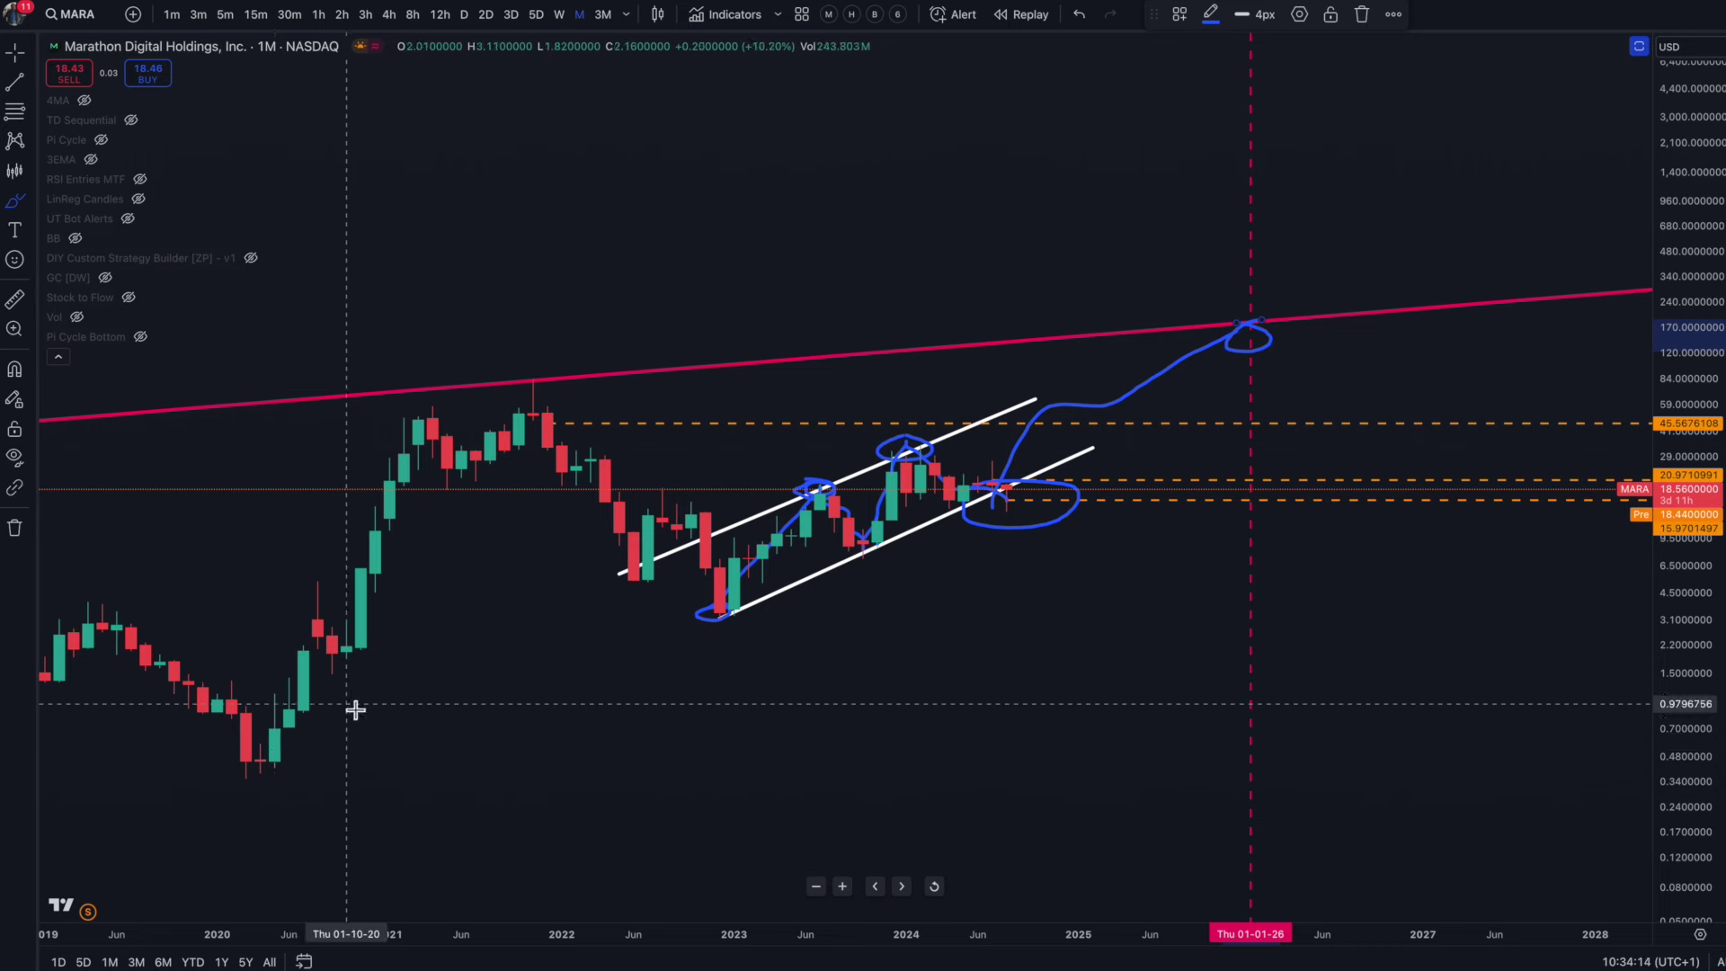
Step: Circle MARA's 2021 peak and measure the gain from the early-2020 low up to that peak
mouse_move(538, 356)
left_mouse_down()
mouse_move(515, 396)
mouse_move(539, 359)
left_mouse_up()
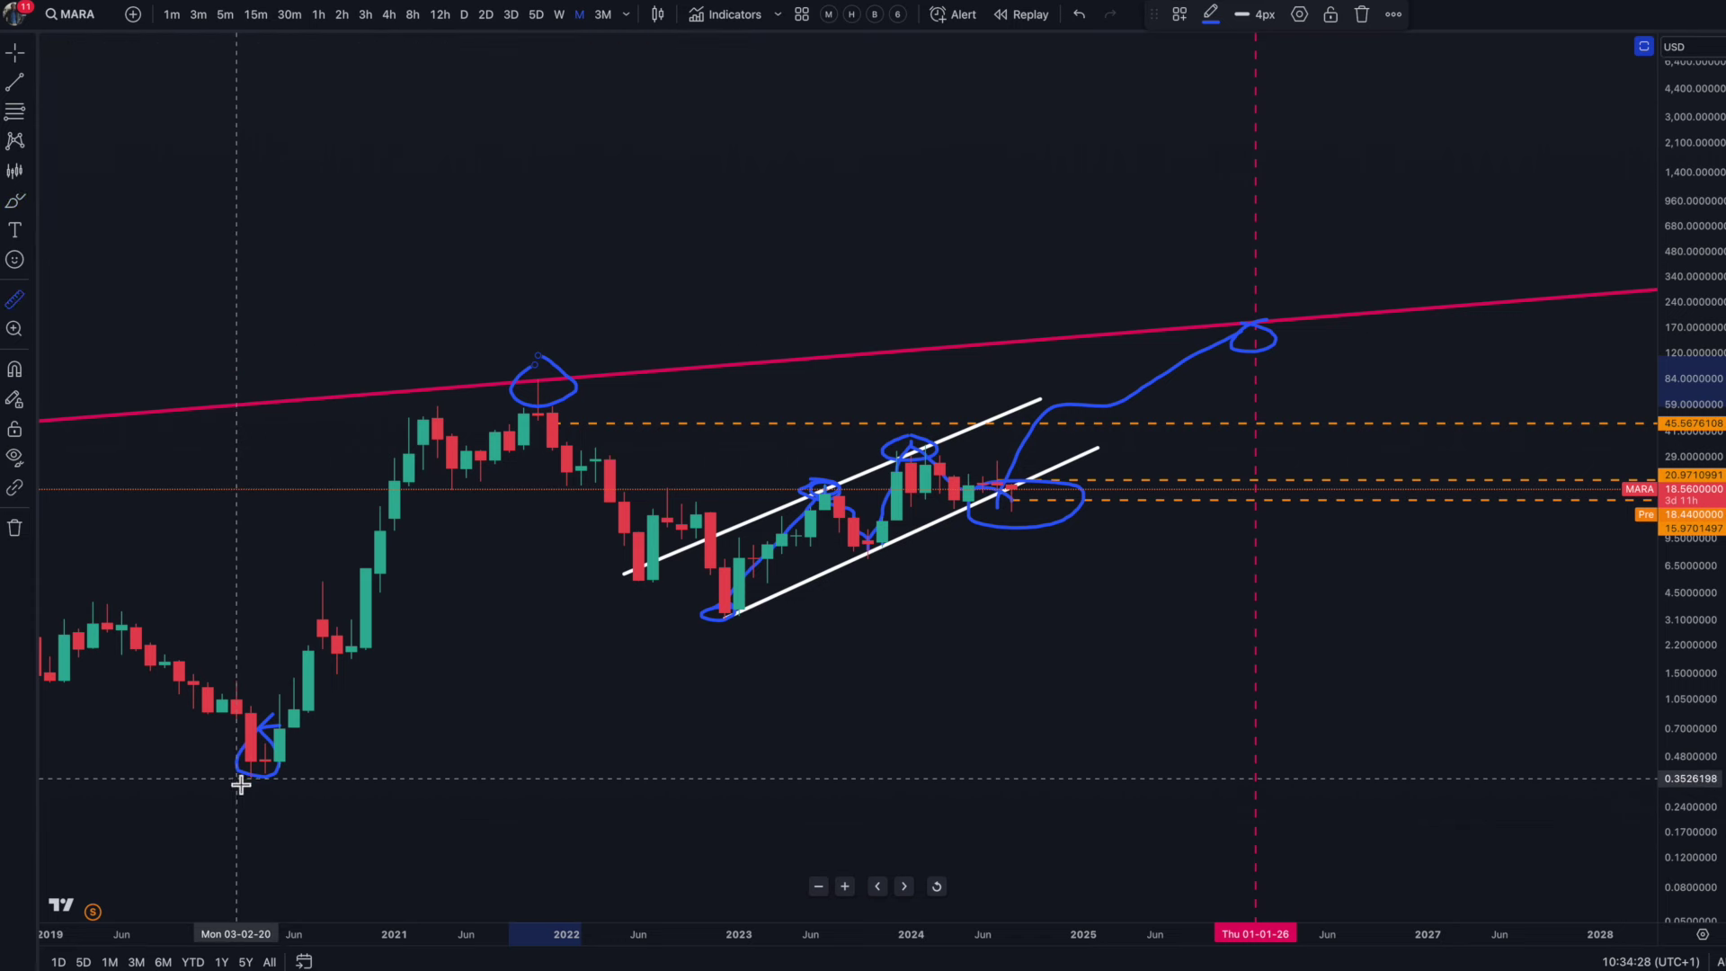
left_click(241, 778, "shift")
left_click(566, 383)
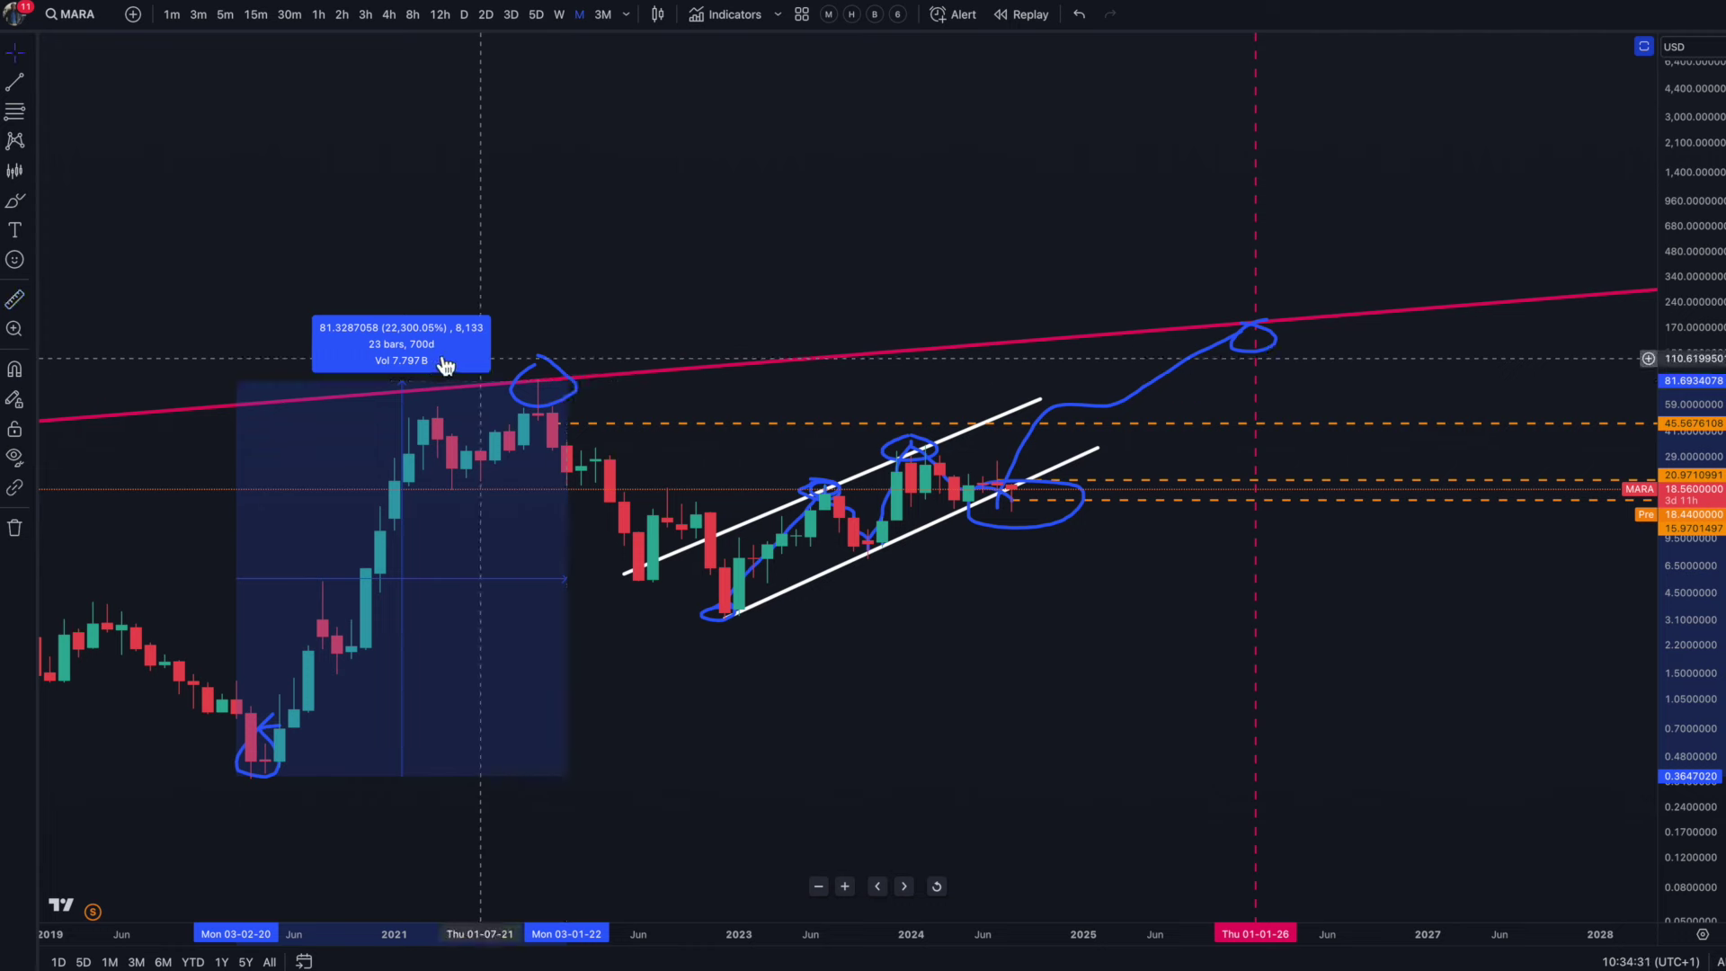
left_click(545, 409)
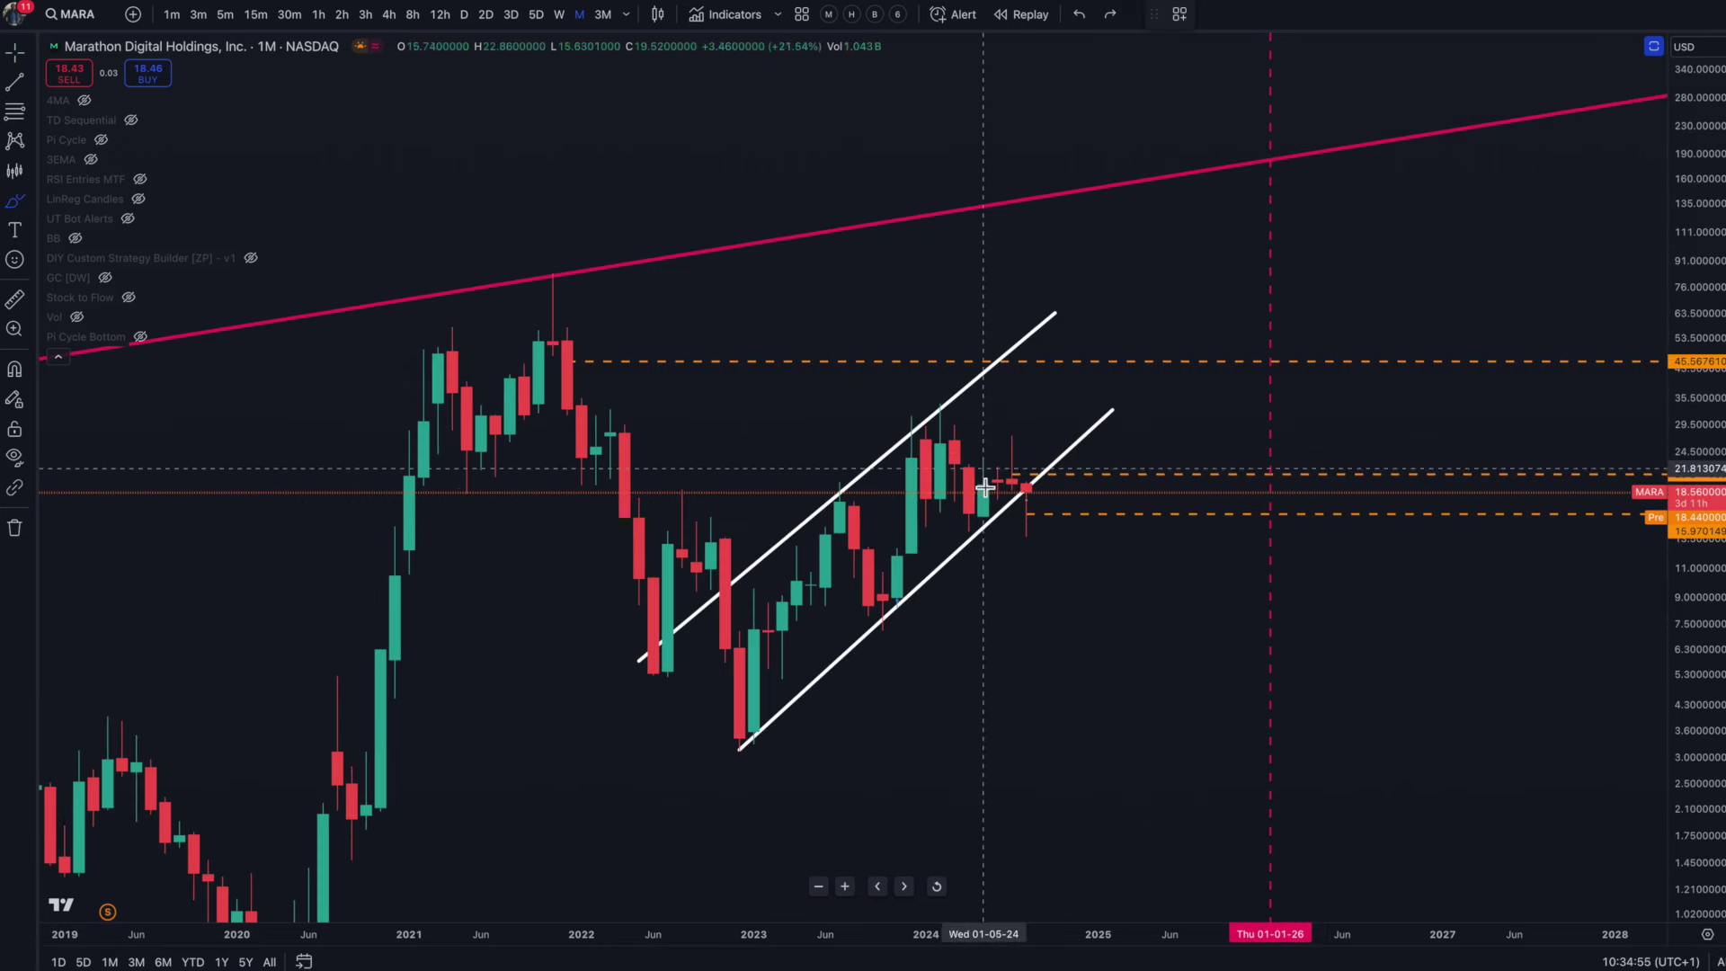
Step: Circle MARA's August 2024 pullback and early-2024 high, sketch a path through the channel top to the pink trendline, and clear the strokes
mouse_move(1014, 443)
left_mouse_down()
mouse_move(1070, 490)
mouse_move(1029, 553)
mouse_move(1010, 494)
mouse_move(1076, 558)
mouse_move(1079, 477)
mouse_move(1034, 482)
mouse_move(1014, 531)
mouse_move(1093, 520)
left_mouse_up()
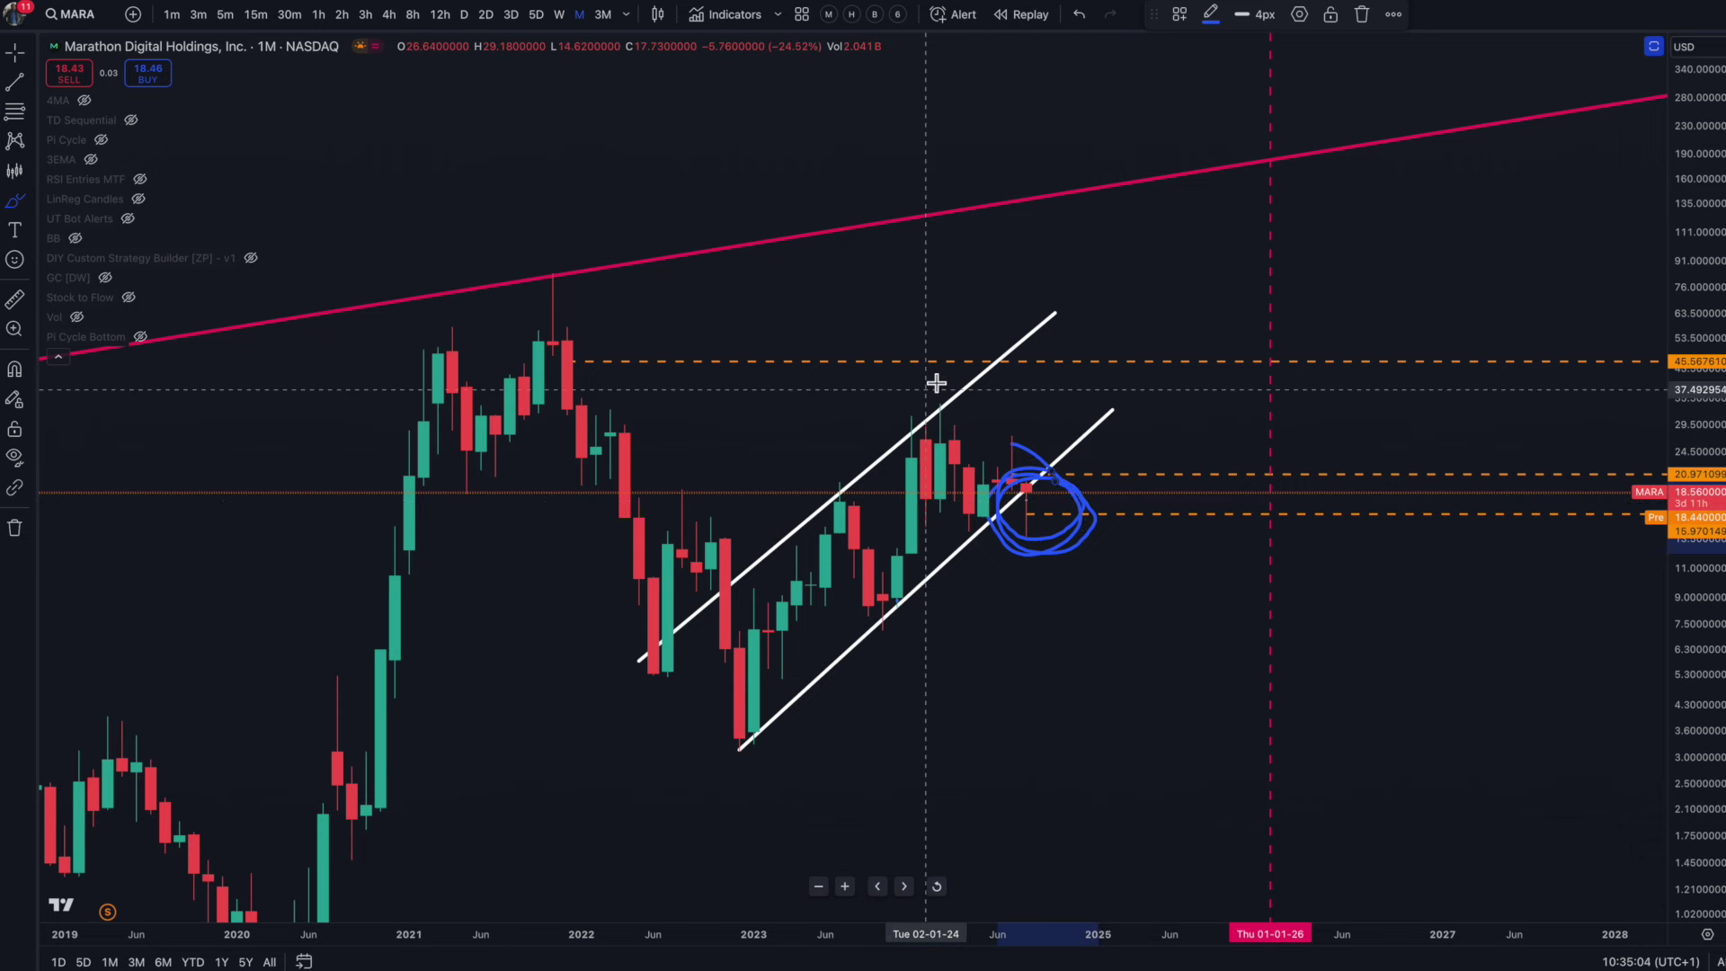
mouse_move(941, 393)
left_mouse_down()
mouse_move(905, 413)
mouse_move(1064, 327)
mouse_move(1064, 304)
mouse_move(1078, 320)
mouse_move(1264, 150)
left_mouse_up()
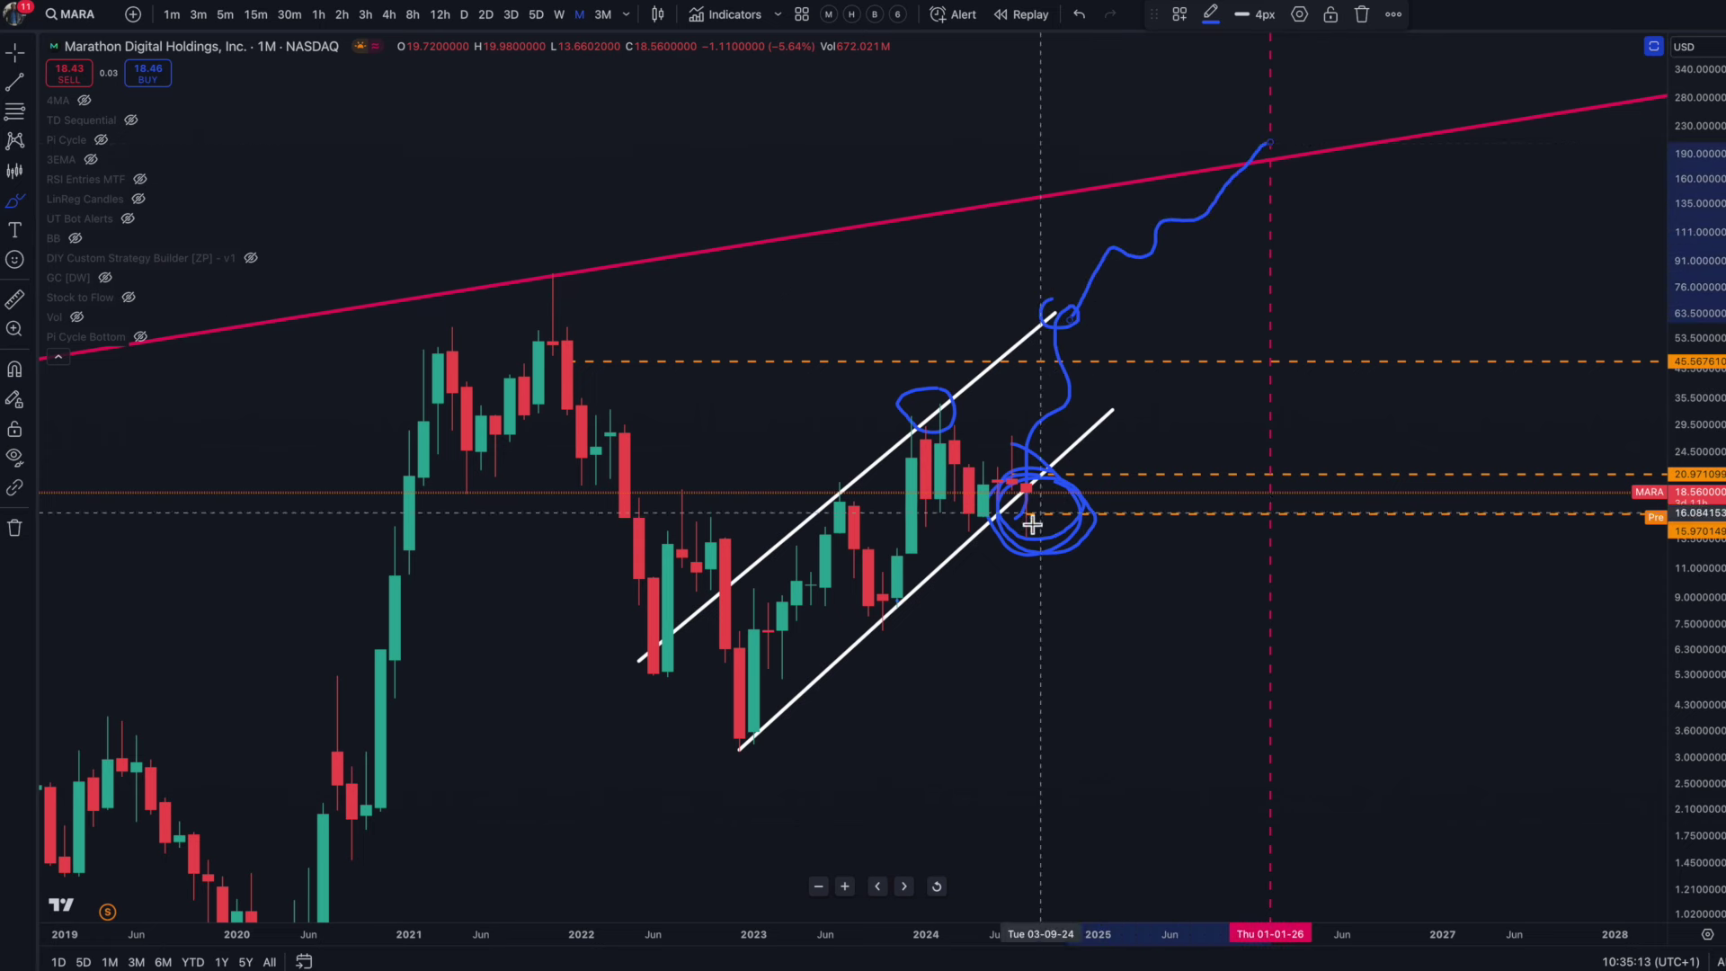
mouse_move(1024, 479)
left_mouse_down()
mouse_move(998, 517)
mouse_move(1050, 534)
mouse_move(1079, 490)
mouse_move(1016, 475)
left_mouse_up()
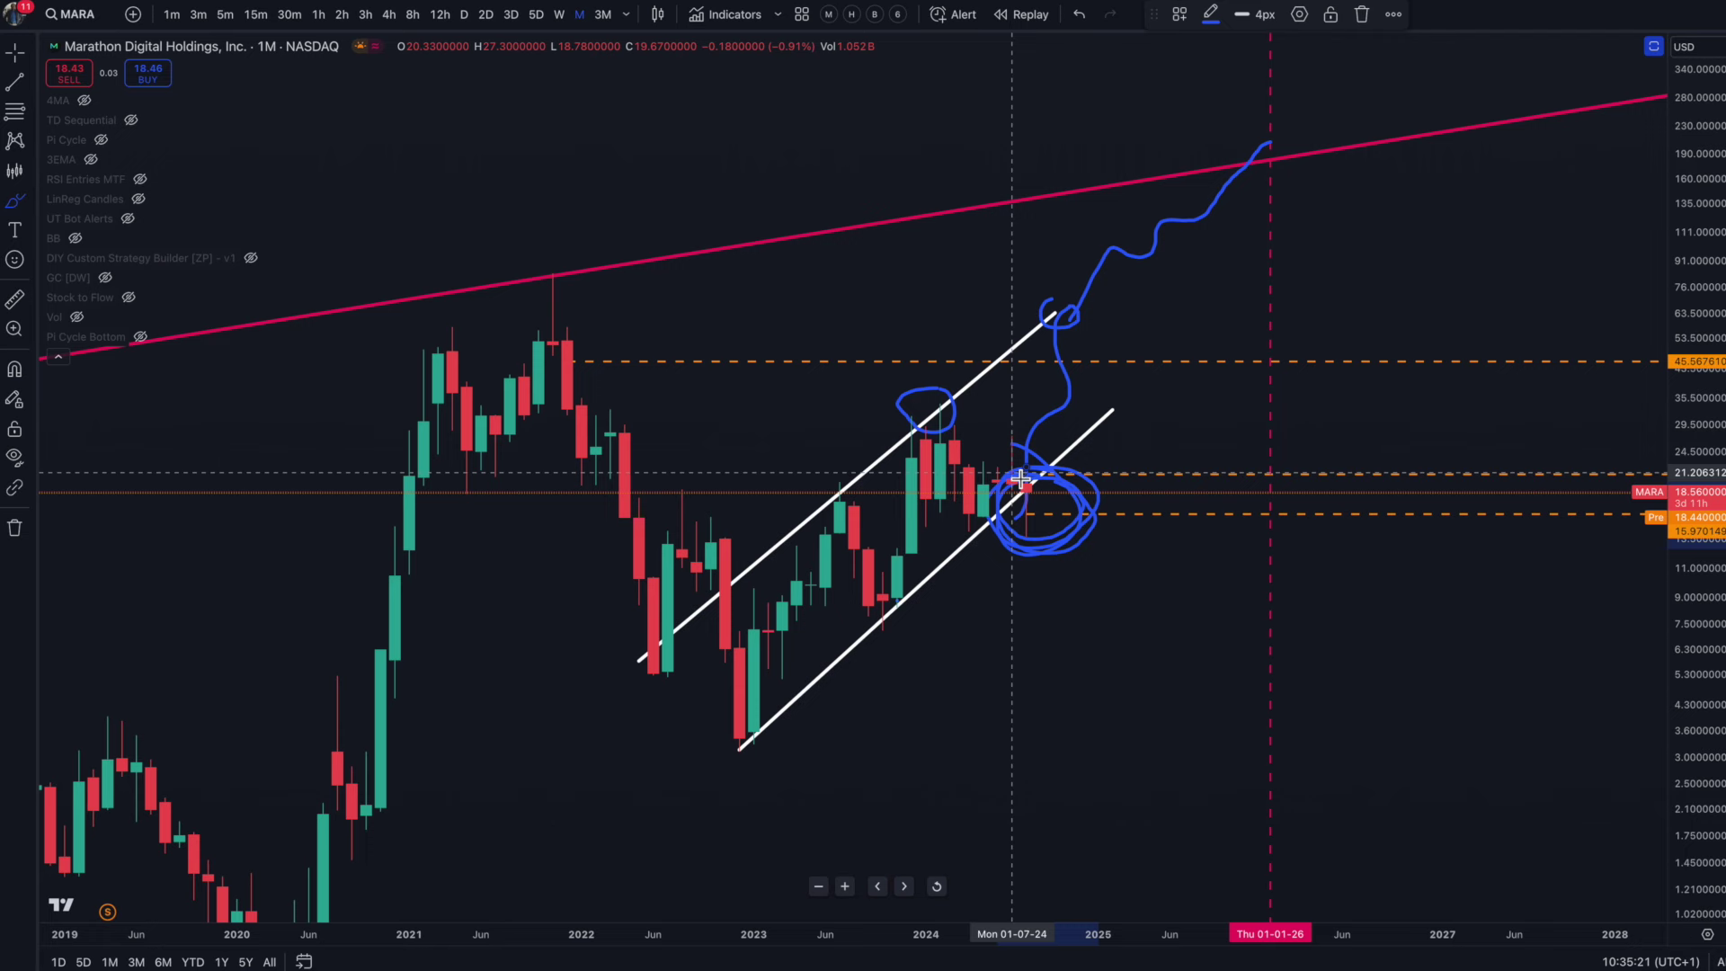
key("ctrl+z")
key("ctrl+z")
key("ctrl+z")
key("ctrl+z")
key("ctrl+z")
key("ctrl+z")
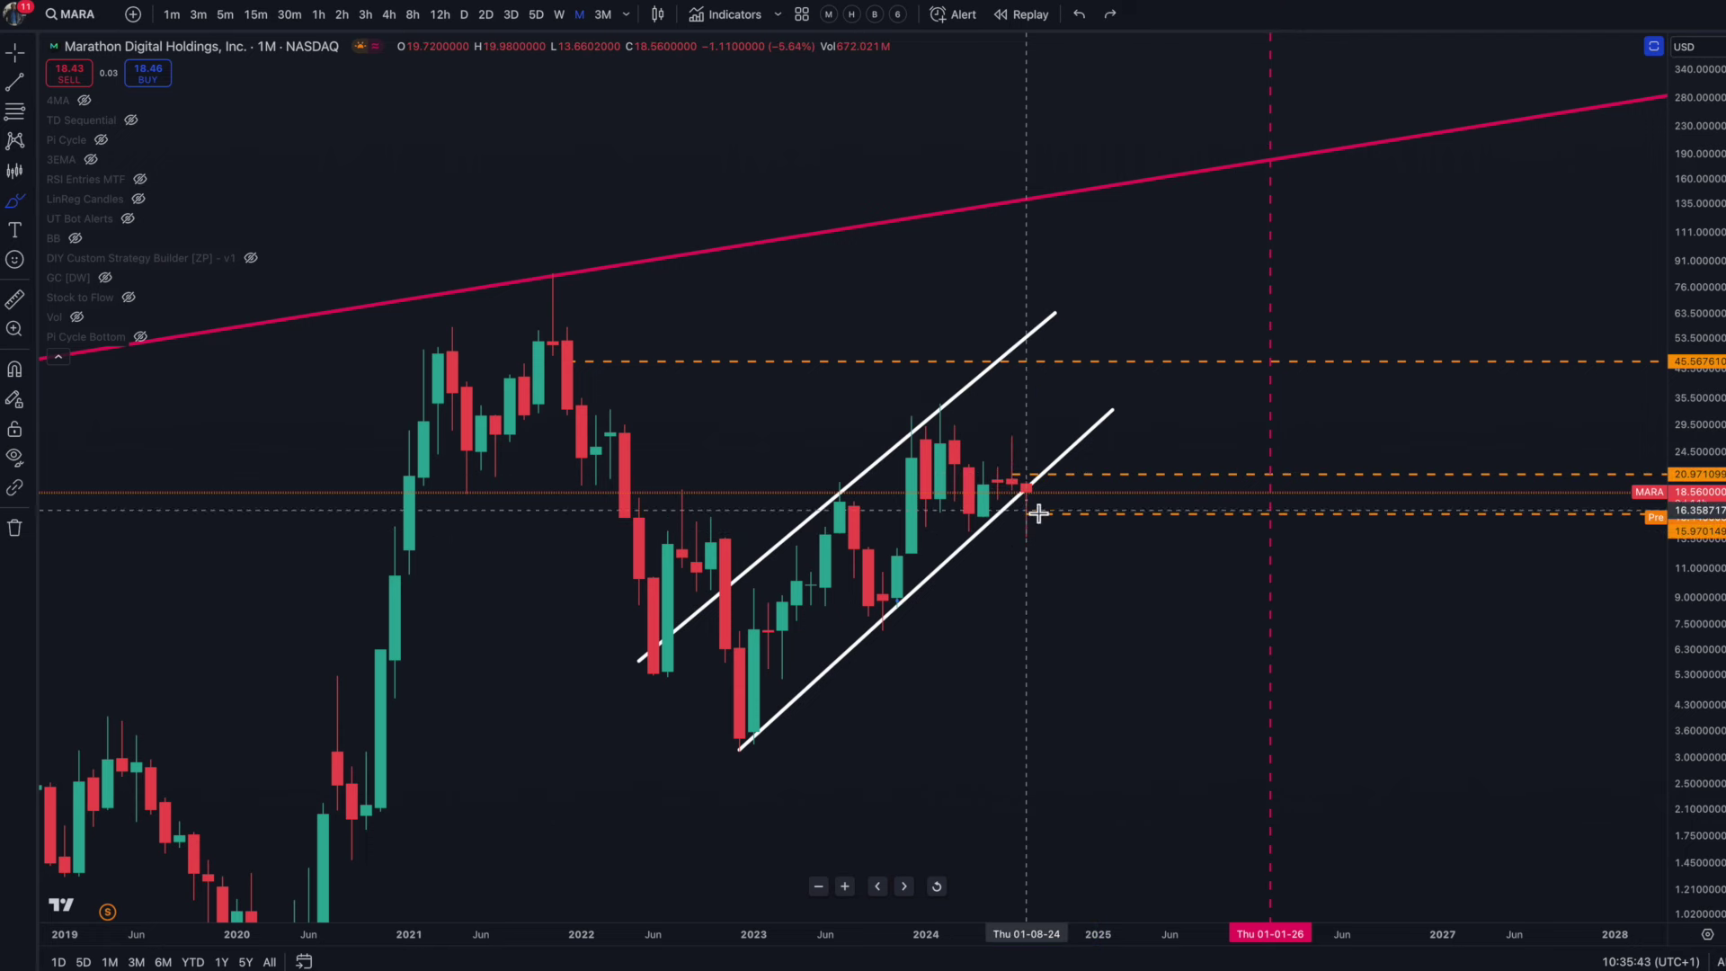
Step: Sketch a stepped rally from MARA's August 2024 candle to about 161 in early 2026, and add short marks over the recent candles
mouse_move(1028, 490)
left_mouse_down()
mouse_move(1092, 401)
mouse_move(1151, 386)
mouse_move(1226, 304)
mouse_move(1289, 231)
mouse_move(1301, 180)
left_mouse_up()
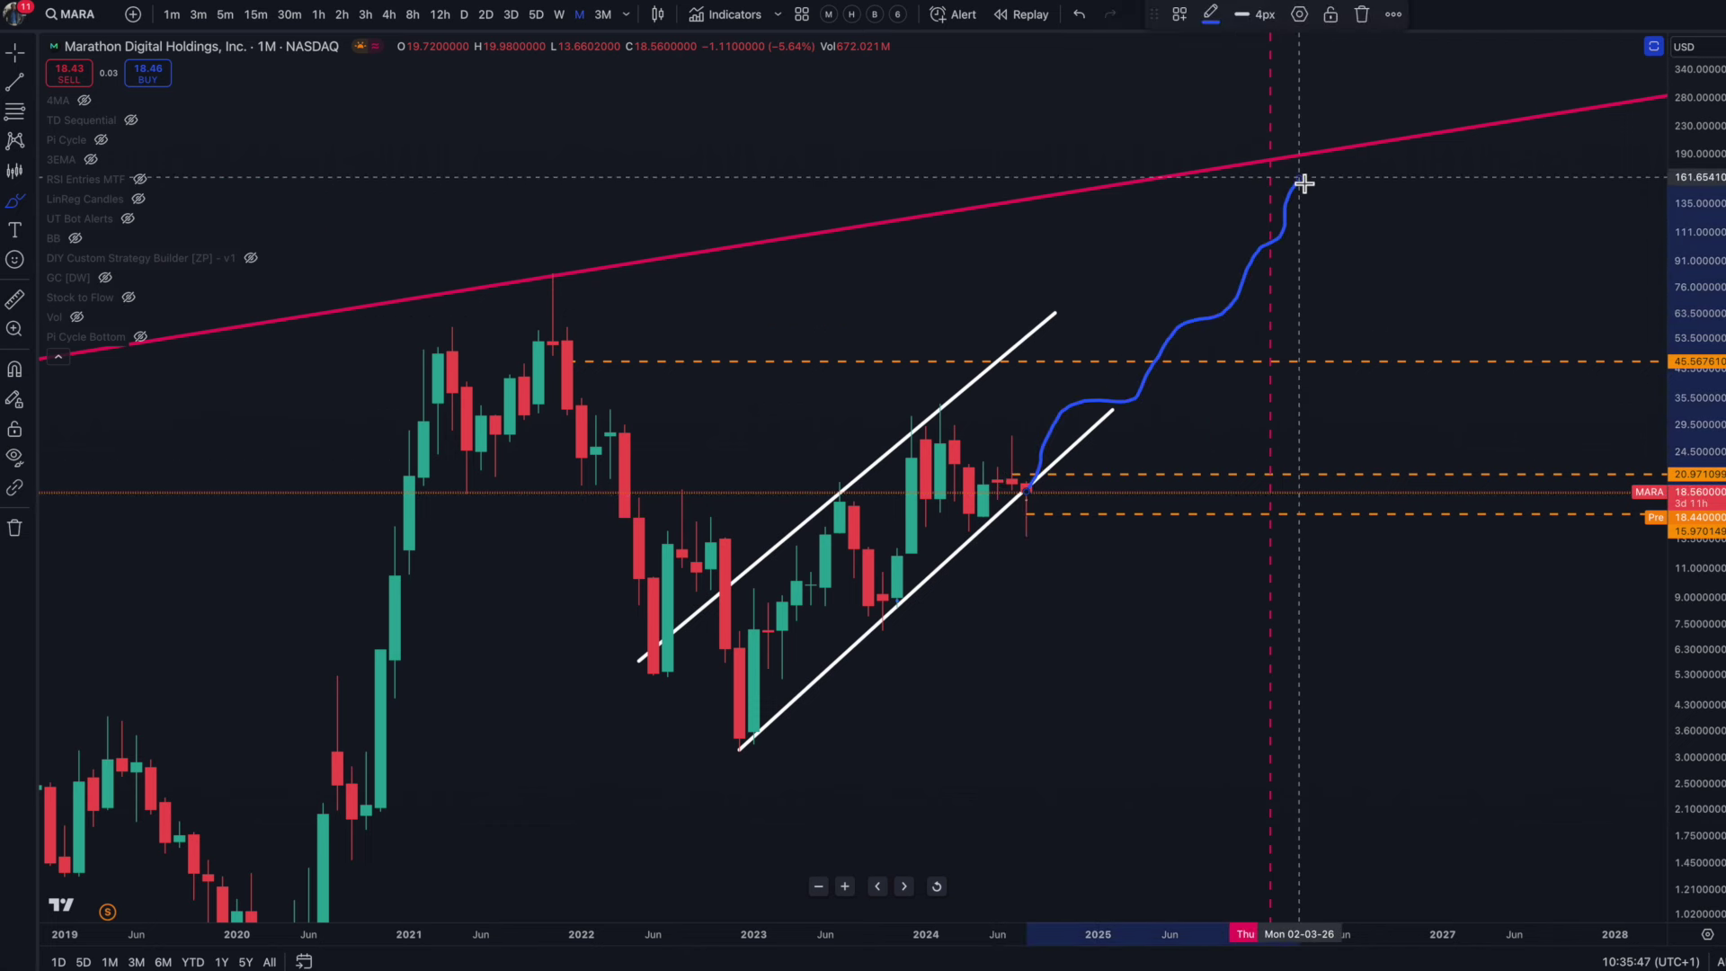
mouse_move(1040, 471)
left_mouse_down()
mouse_move(998, 471)
mouse_move(982, 511)
mouse_move(1017, 543)
mouse_move(1071, 509)
mouse_move(1048, 463)
left_mouse_up()
mouse_move(926, 431)
left_mouse_down()
mouse_move(995, 487)
mouse_move(1048, 499)
mouse_move(1038, 509)
left_mouse_up()
left_click_drag(766, 513, 828, 475)
left_click_drag(917, 442, 926, 425)
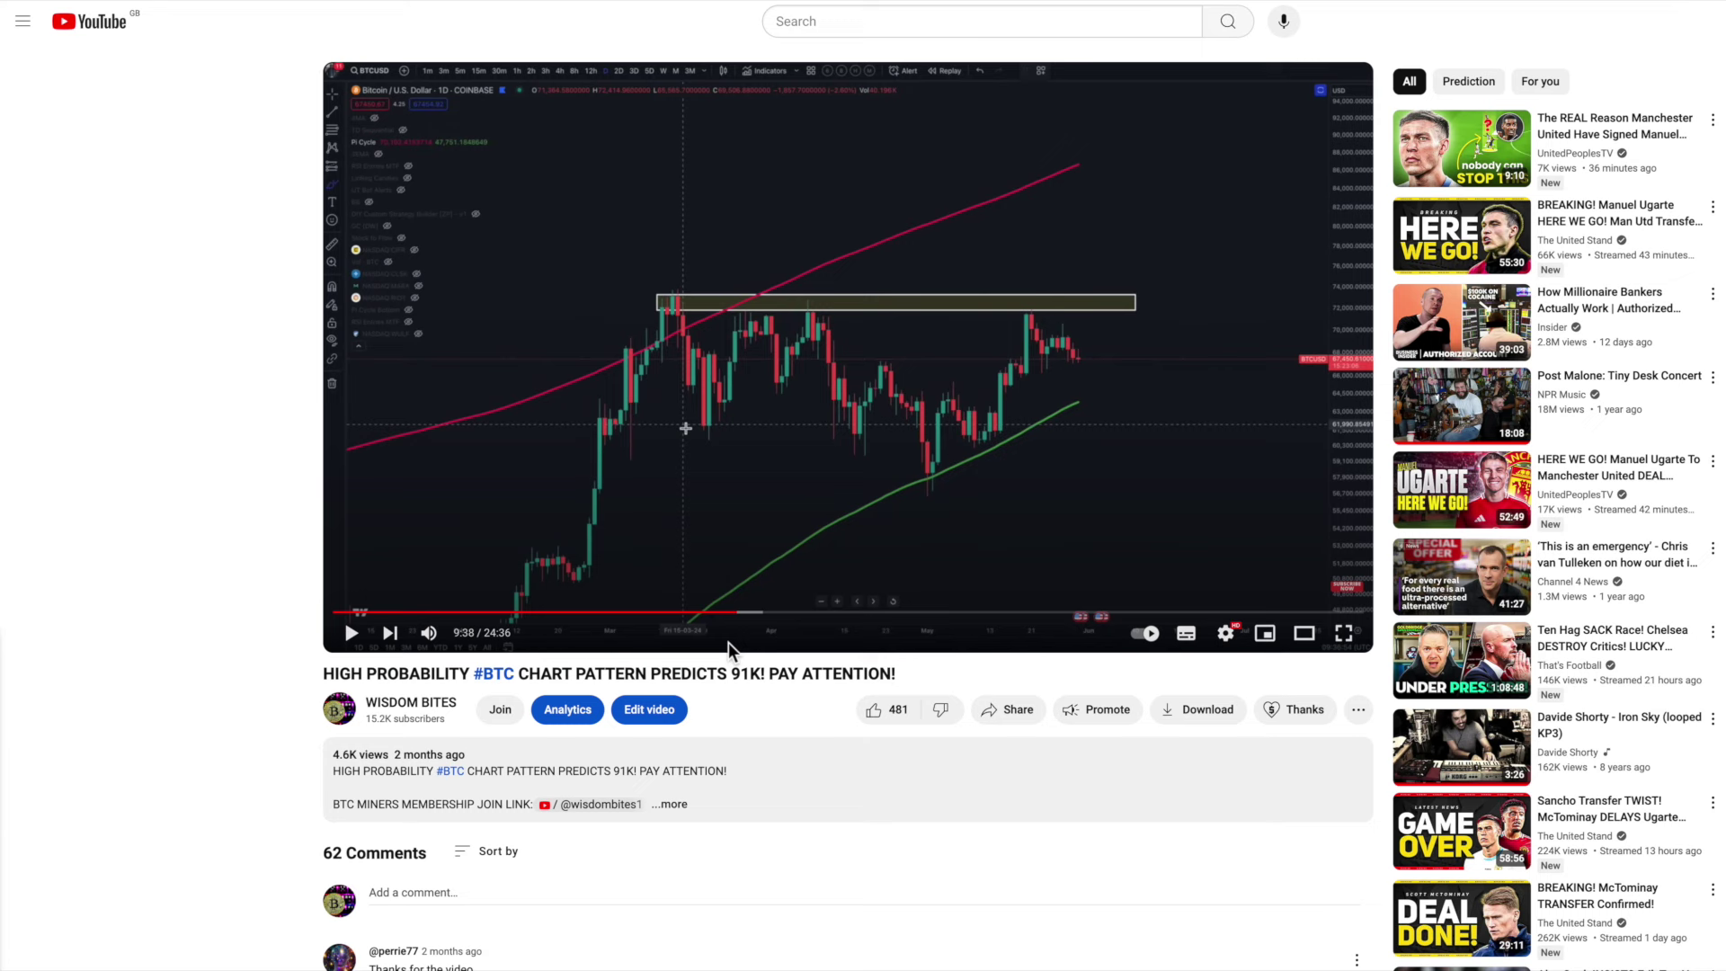
Step: Switch to YouTube, expand the video description, underline the membership join link, and mark the £12.99/month price of the PRIVATE BTC MINERS CLUB
left_click(535, 762)
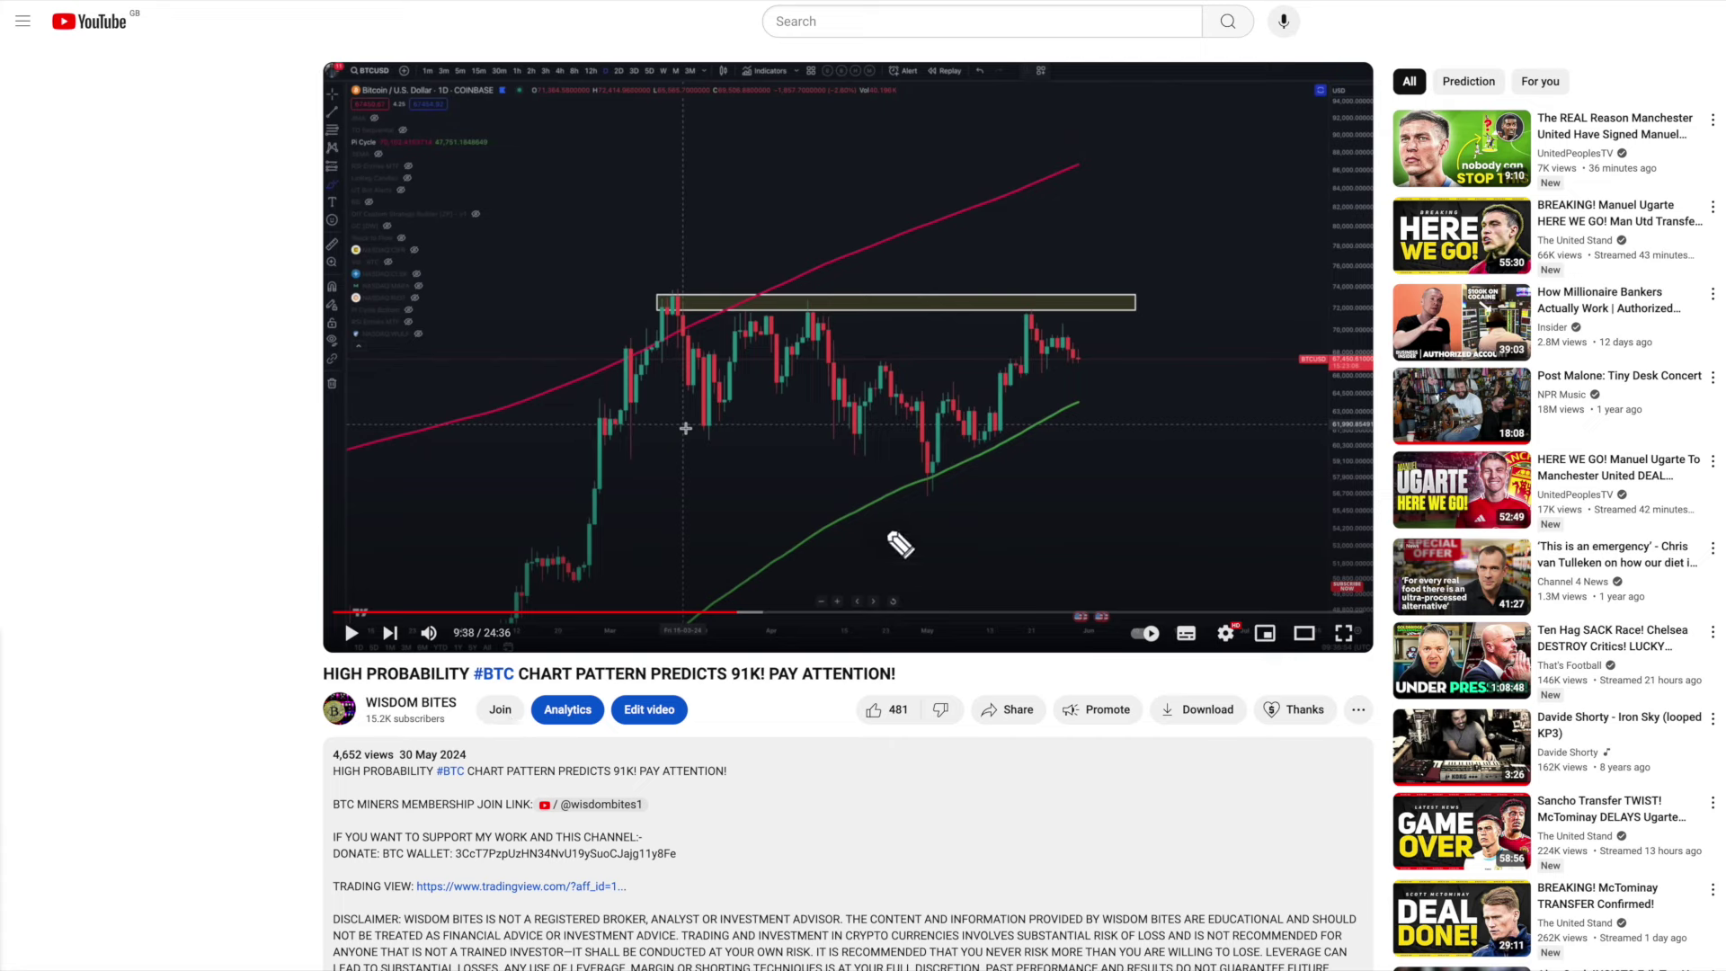
left_click_drag(328, 816, 640, 821)
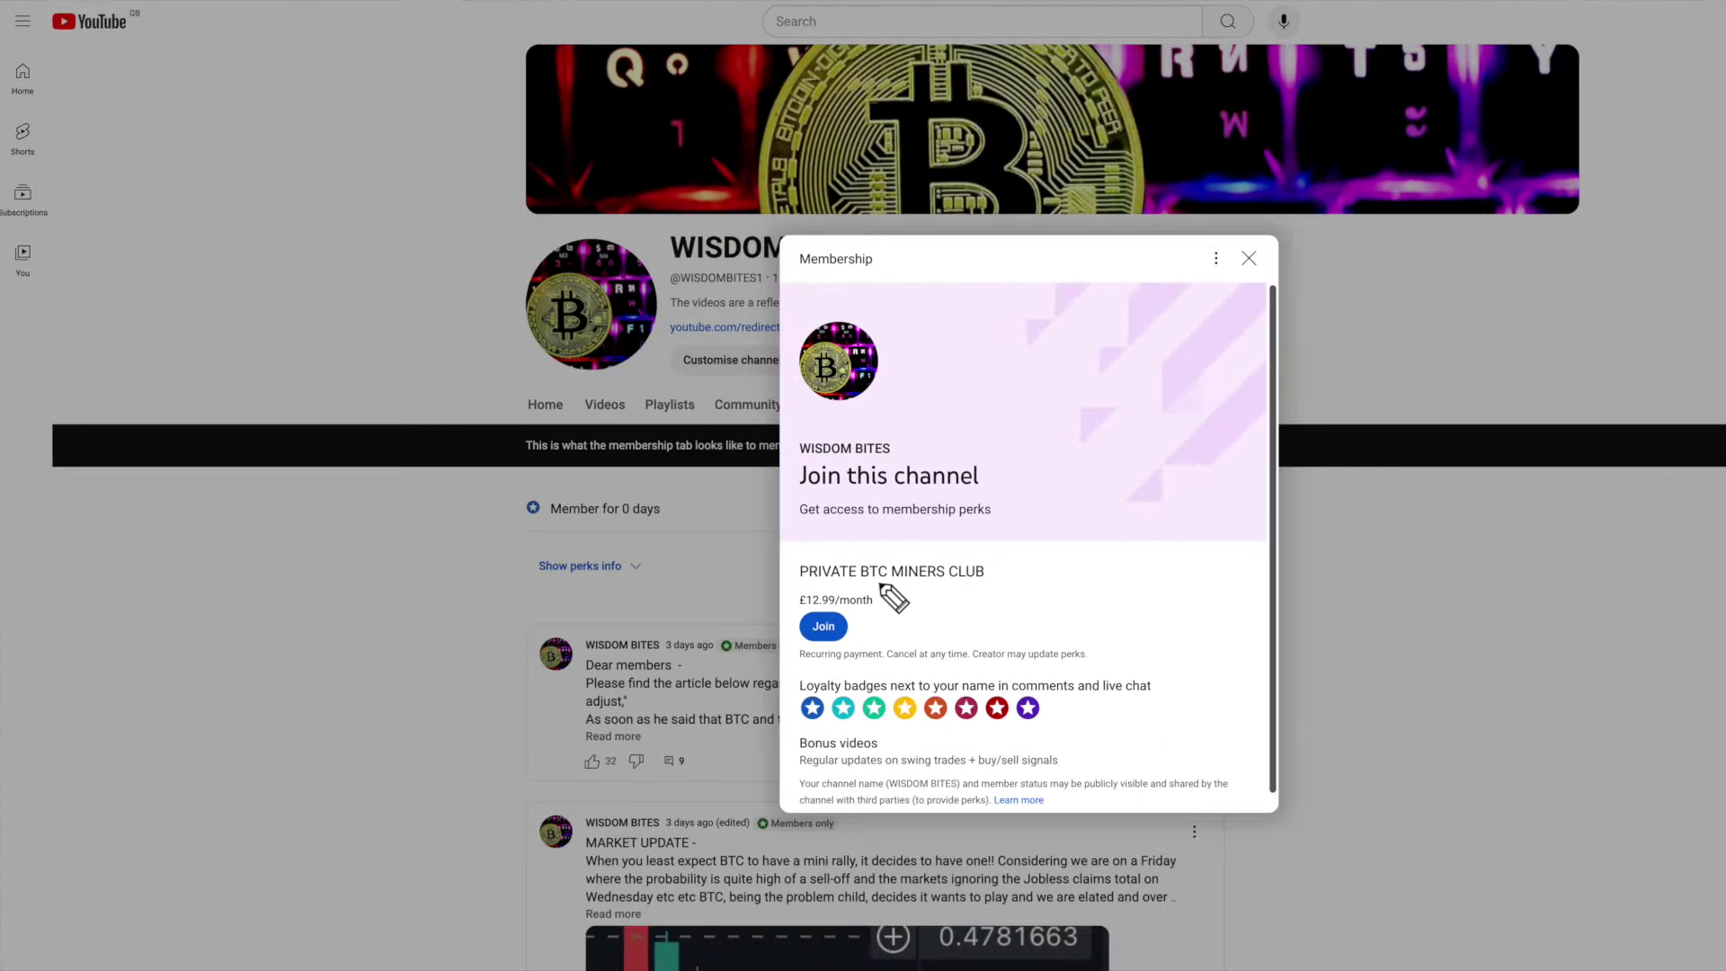
mouse_move(880, 586)
left_mouse_down()
mouse_move(792, 585)
mouse_move(800, 615)
mouse_move(889, 595)
mouse_move(829, 581)
left_mouse_up()
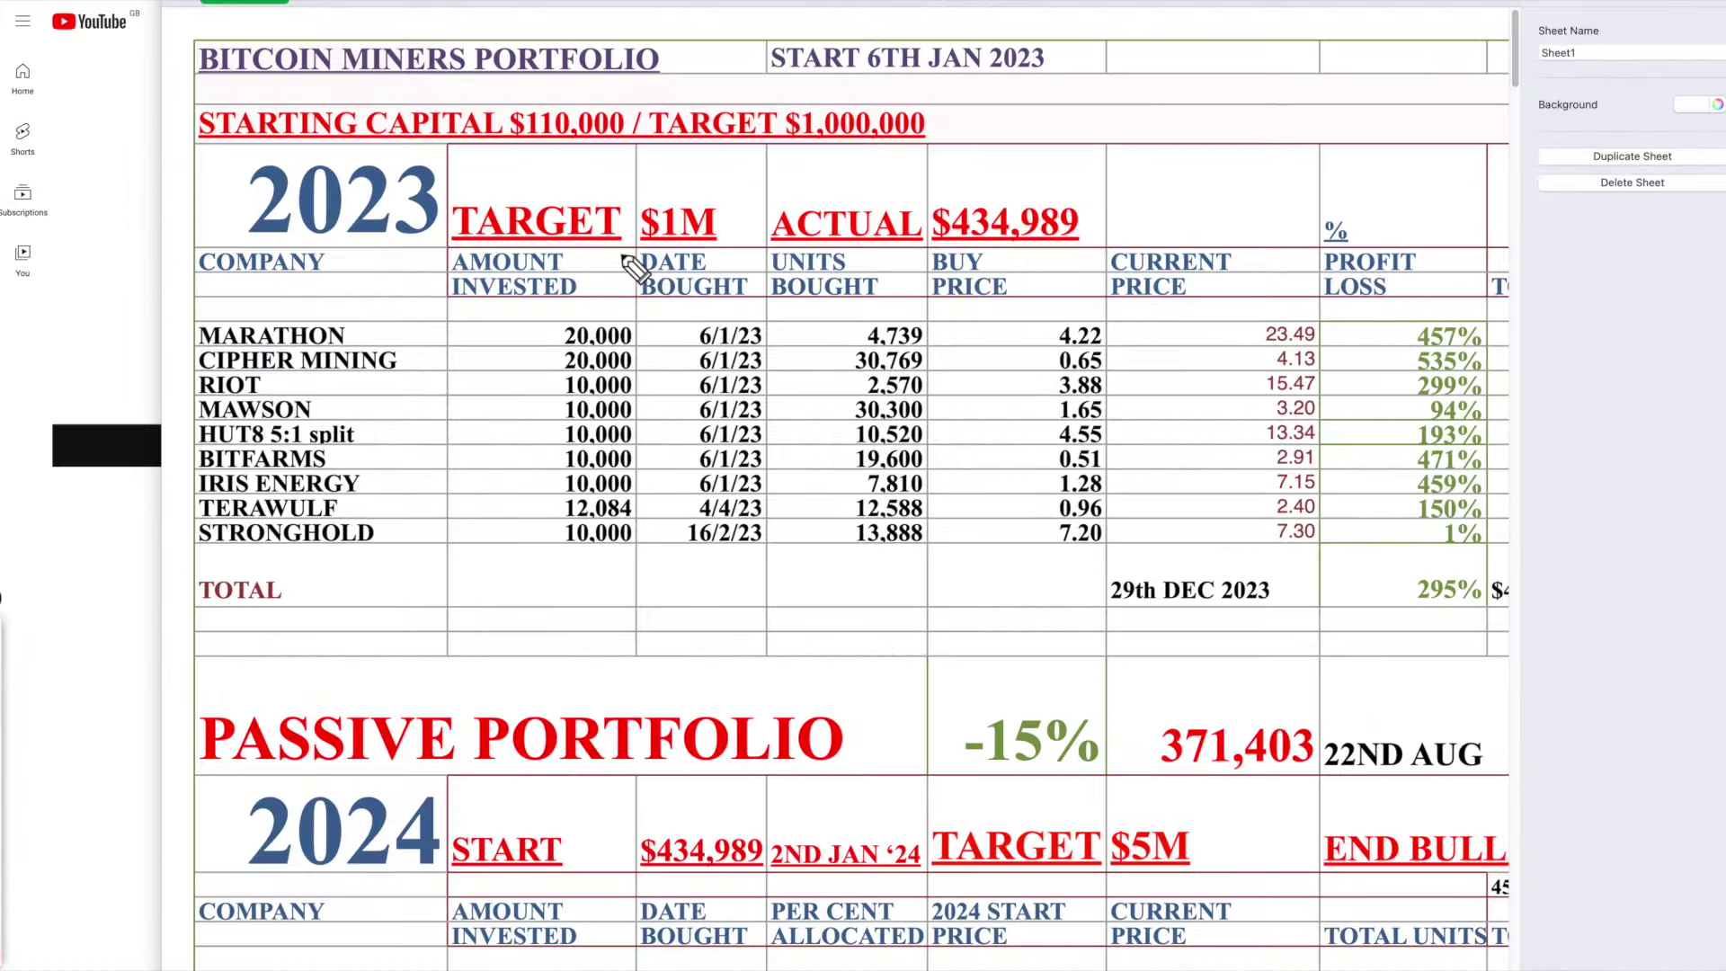
Step: On the Bitcoin Miners Portfolio sheet, circle the $110,000 capital, the company list and the actual $434,989, and underline the start date
mouse_move(598, 83)
left_mouse_down()
mouse_move(455, 142)
mouse_move(641, 158)
mouse_move(602, 81)
left_mouse_up()
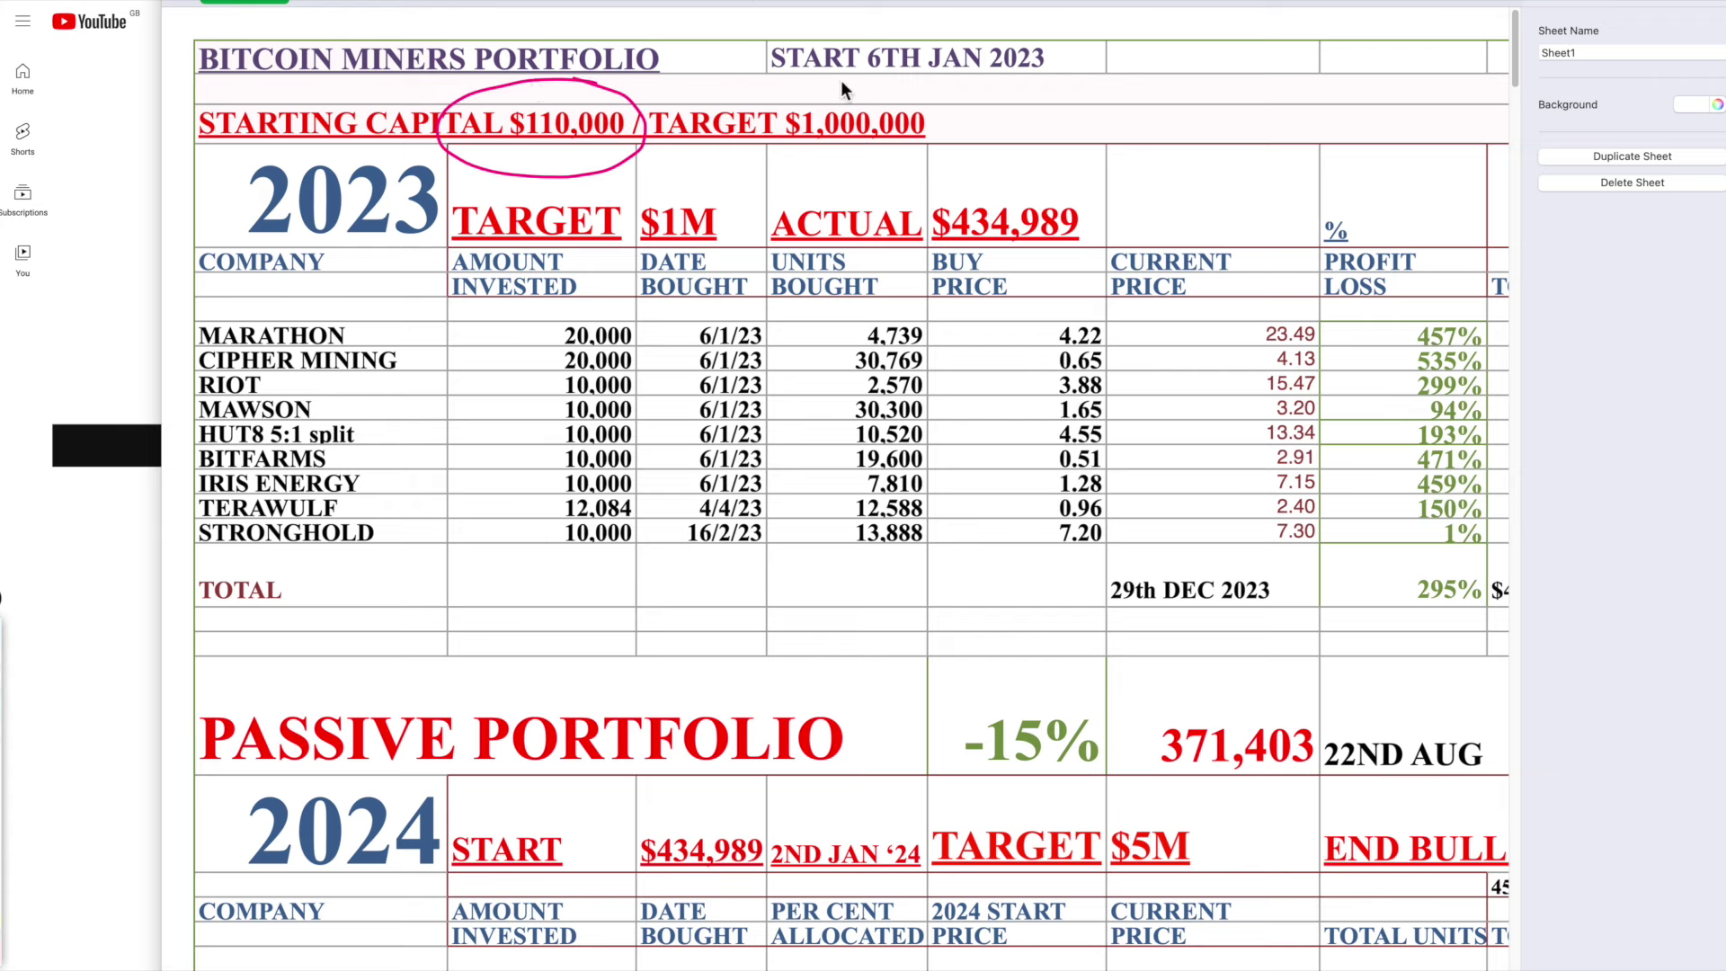
left_click_drag(794, 80, 1082, 82)
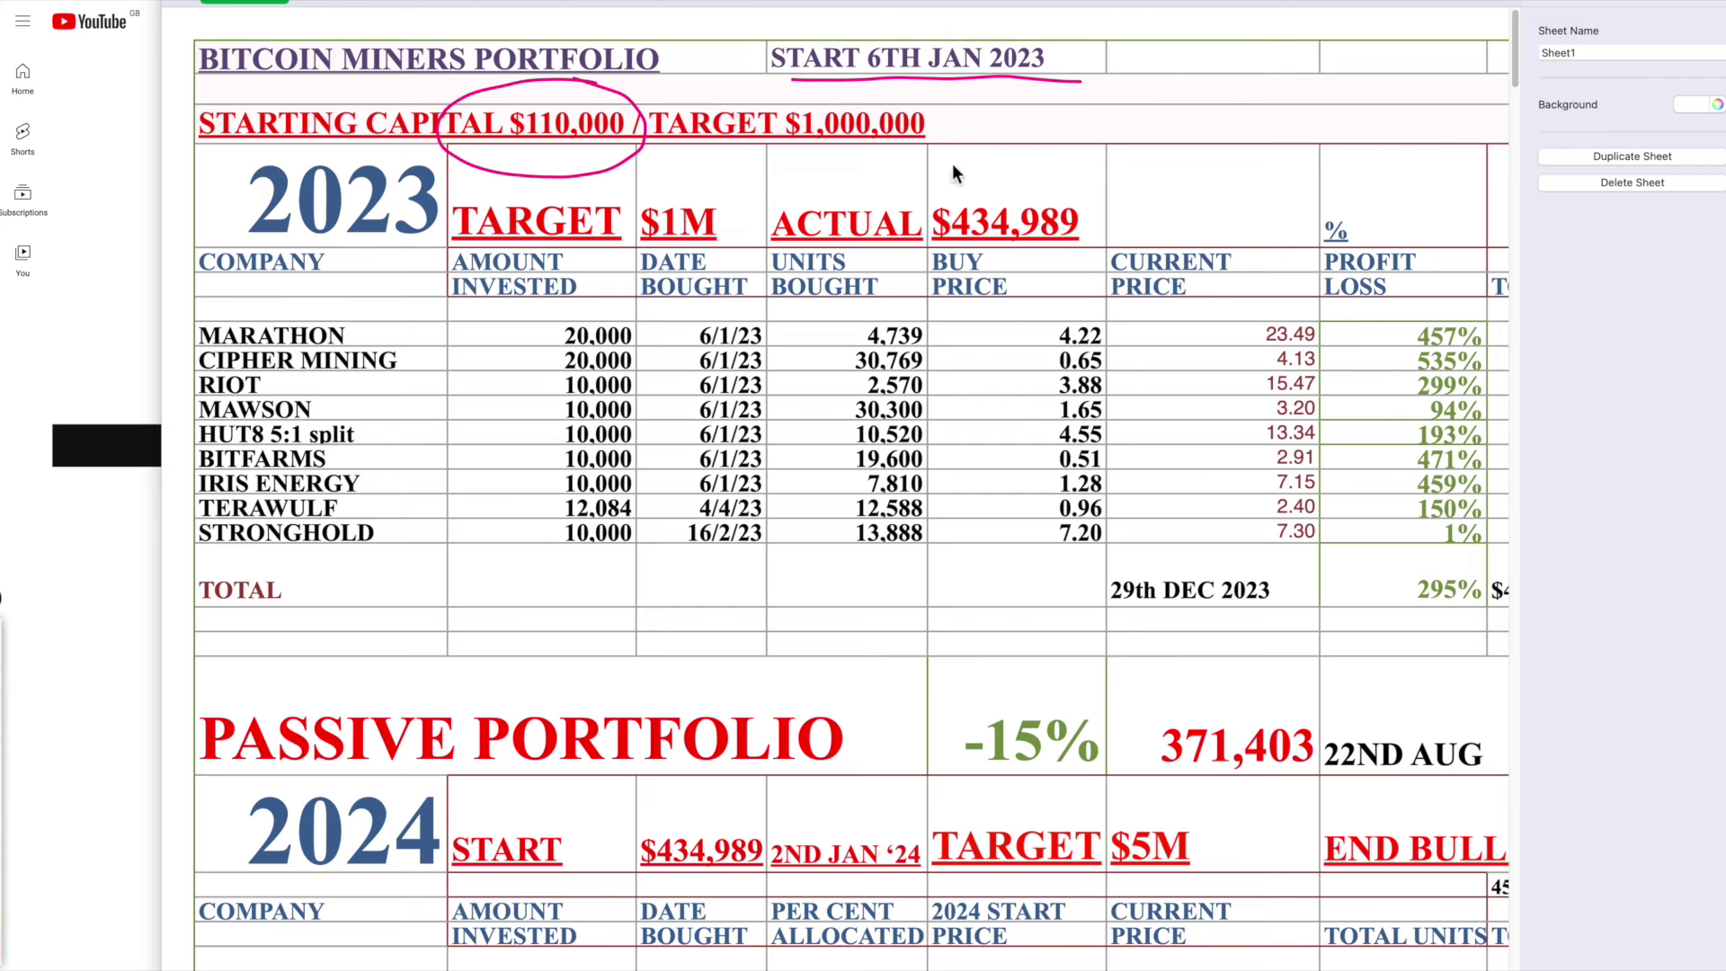
mouse_move(245, 305)
left_mouse_down()
mouse_move(175, 355)
mouse_move(153, 562)
mouse_move(341, 602)
mouse_move(450, 400)
mouse_move(305, 305)
left_mouse_up()
mouse_move(1016, 187)
left_mouse_down()
mouse_move(928, 205)
mouse_move(958, 252)
mouse_move(1098, 237)
mouse_move(1025, 196)
left_mouse_up()
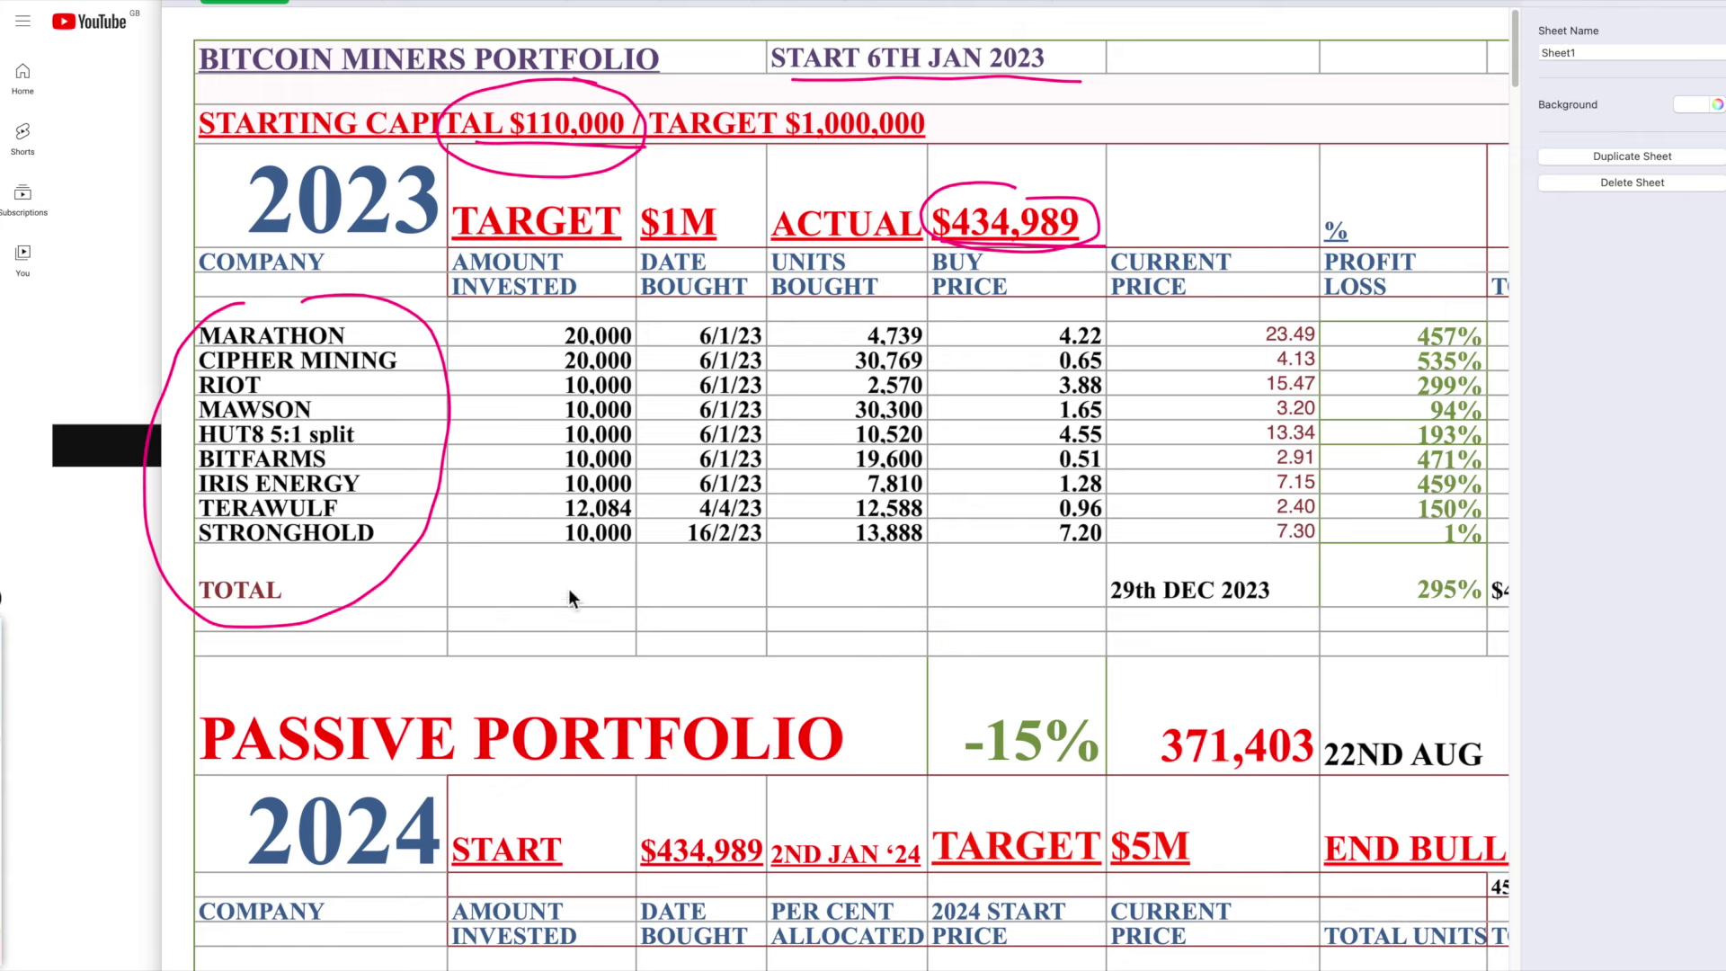
Step: Underline the Passive Portfolio heading, starting capital and $1,000,000 target, and circle 2024 with its $434,989 starting value
left_click_drag(193, 773, 883, 783)
mouse_move(731, 833)
left_mouse_down()
mouse_move(662, 829)
mouse_move(629, 849)
mouse_move(673, 892)
mouse_move(703, 834)
left_mouse_up()
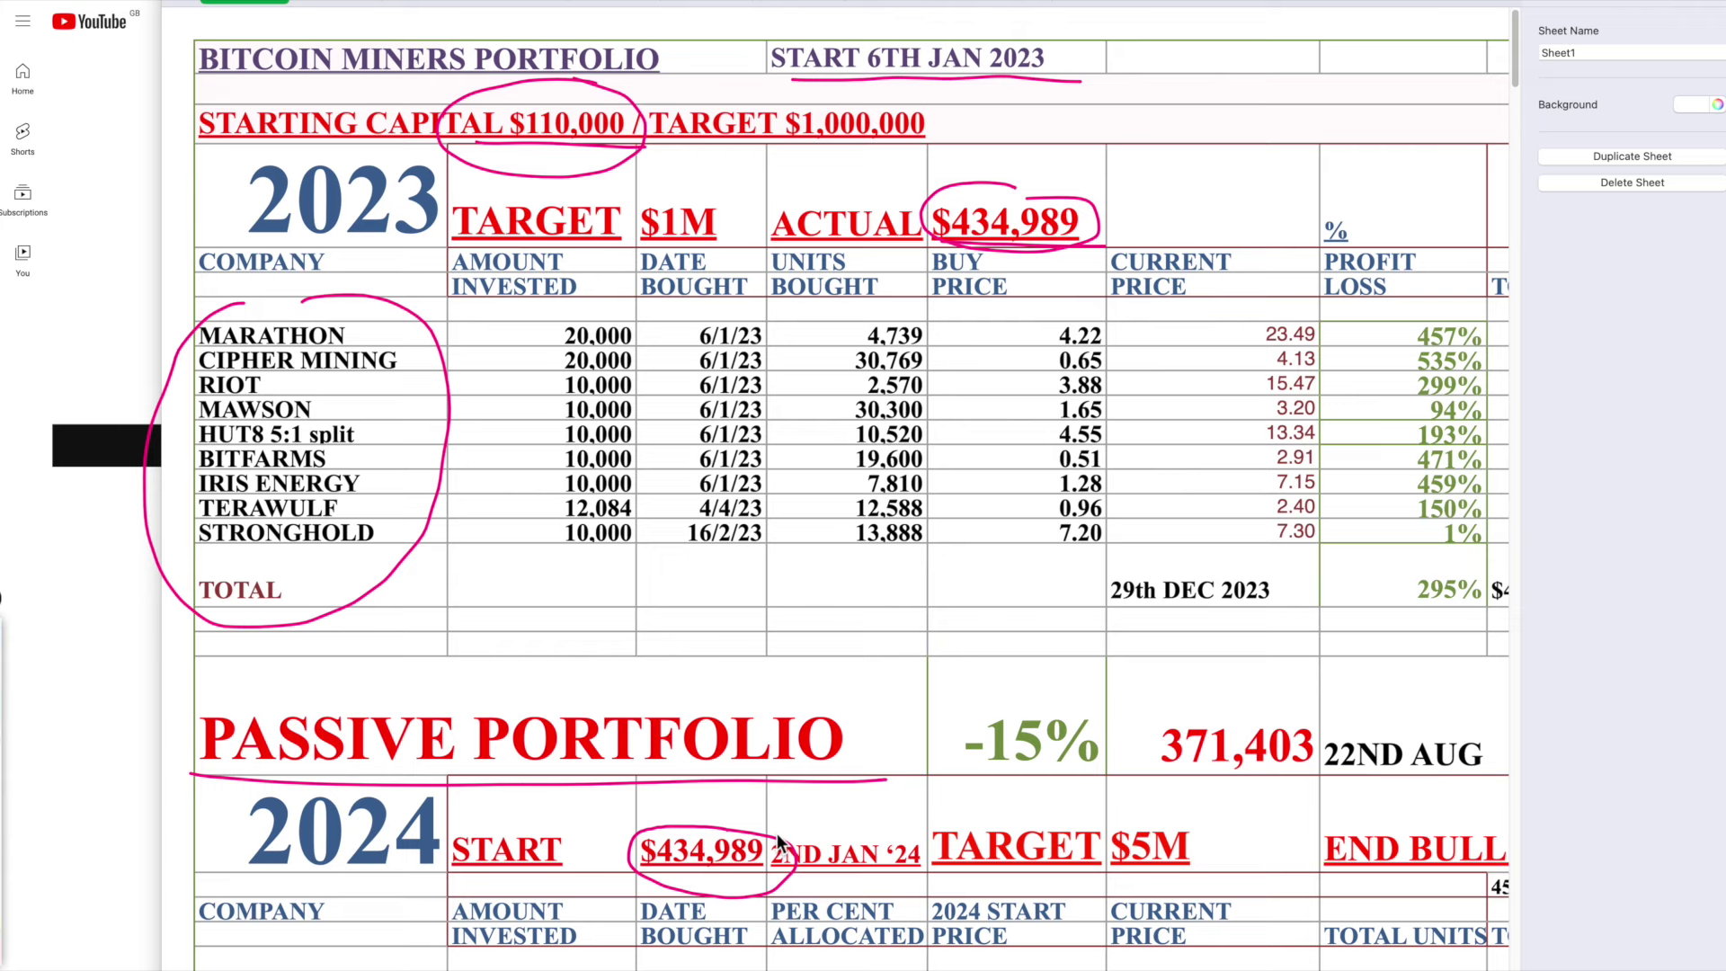
left_click_drag(410, 164, 584, 154)
left_click_drag(753, 159, 899, 158)
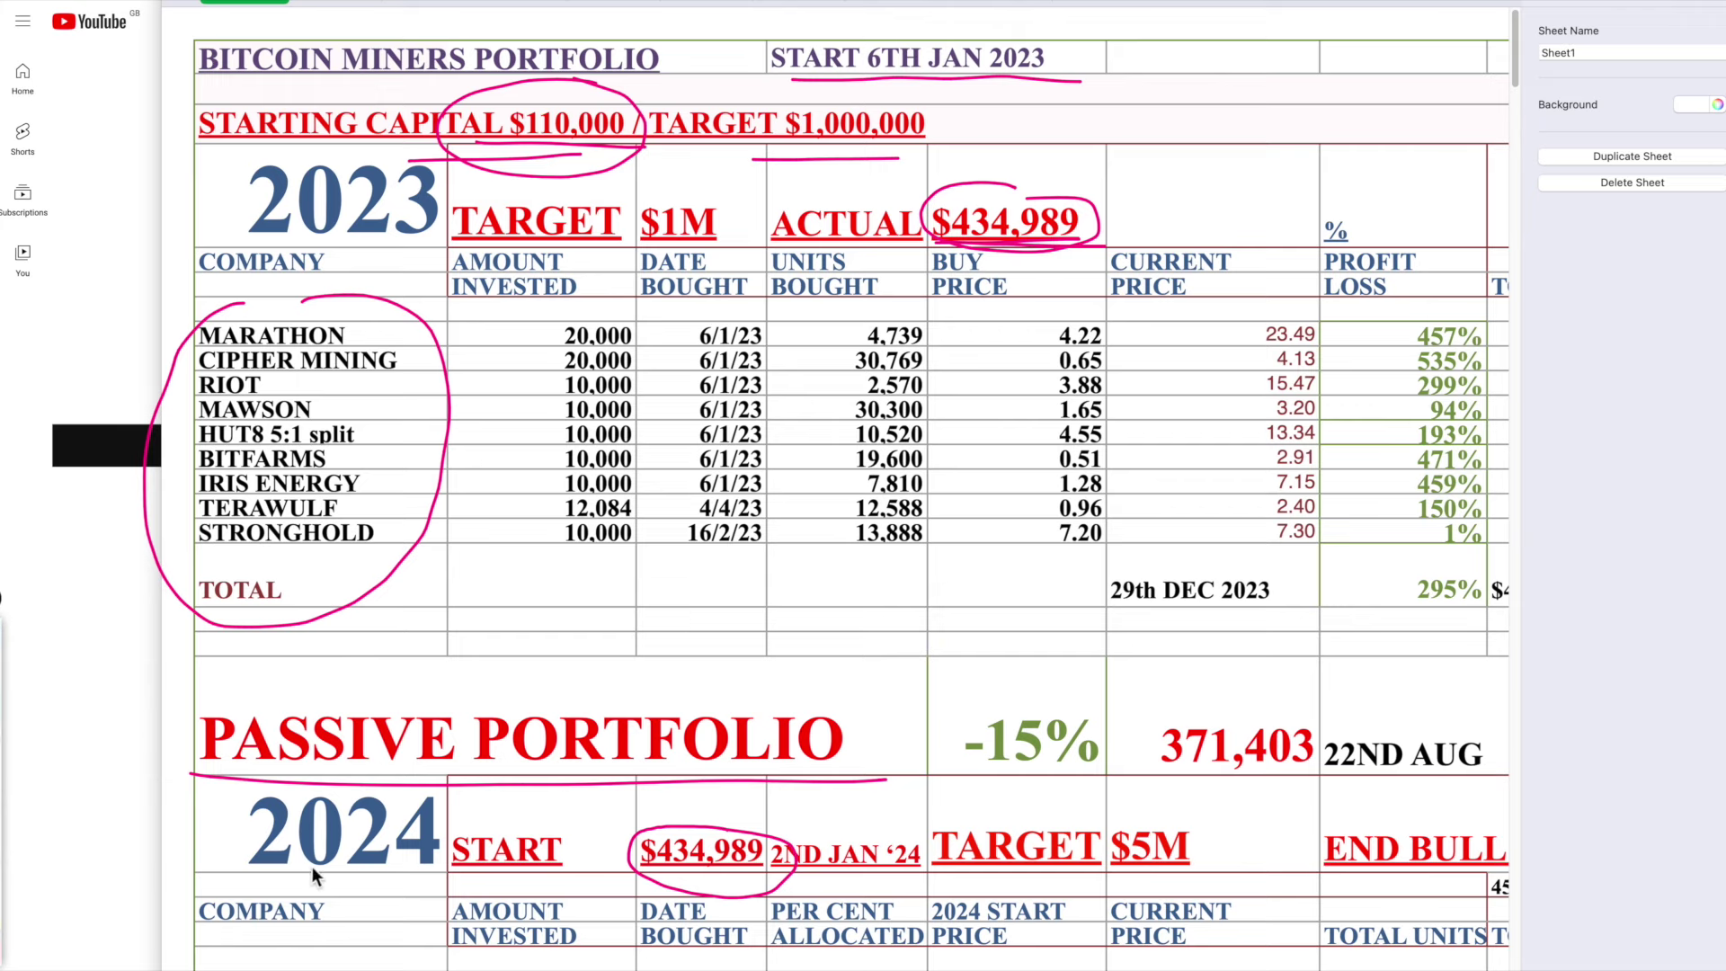
mouse_move(358, 789)
left_mouse_down()
mouse_move(248, 814)
mouse_move(366, 894)
mouse_move(355, 773)
left_mouse_up()
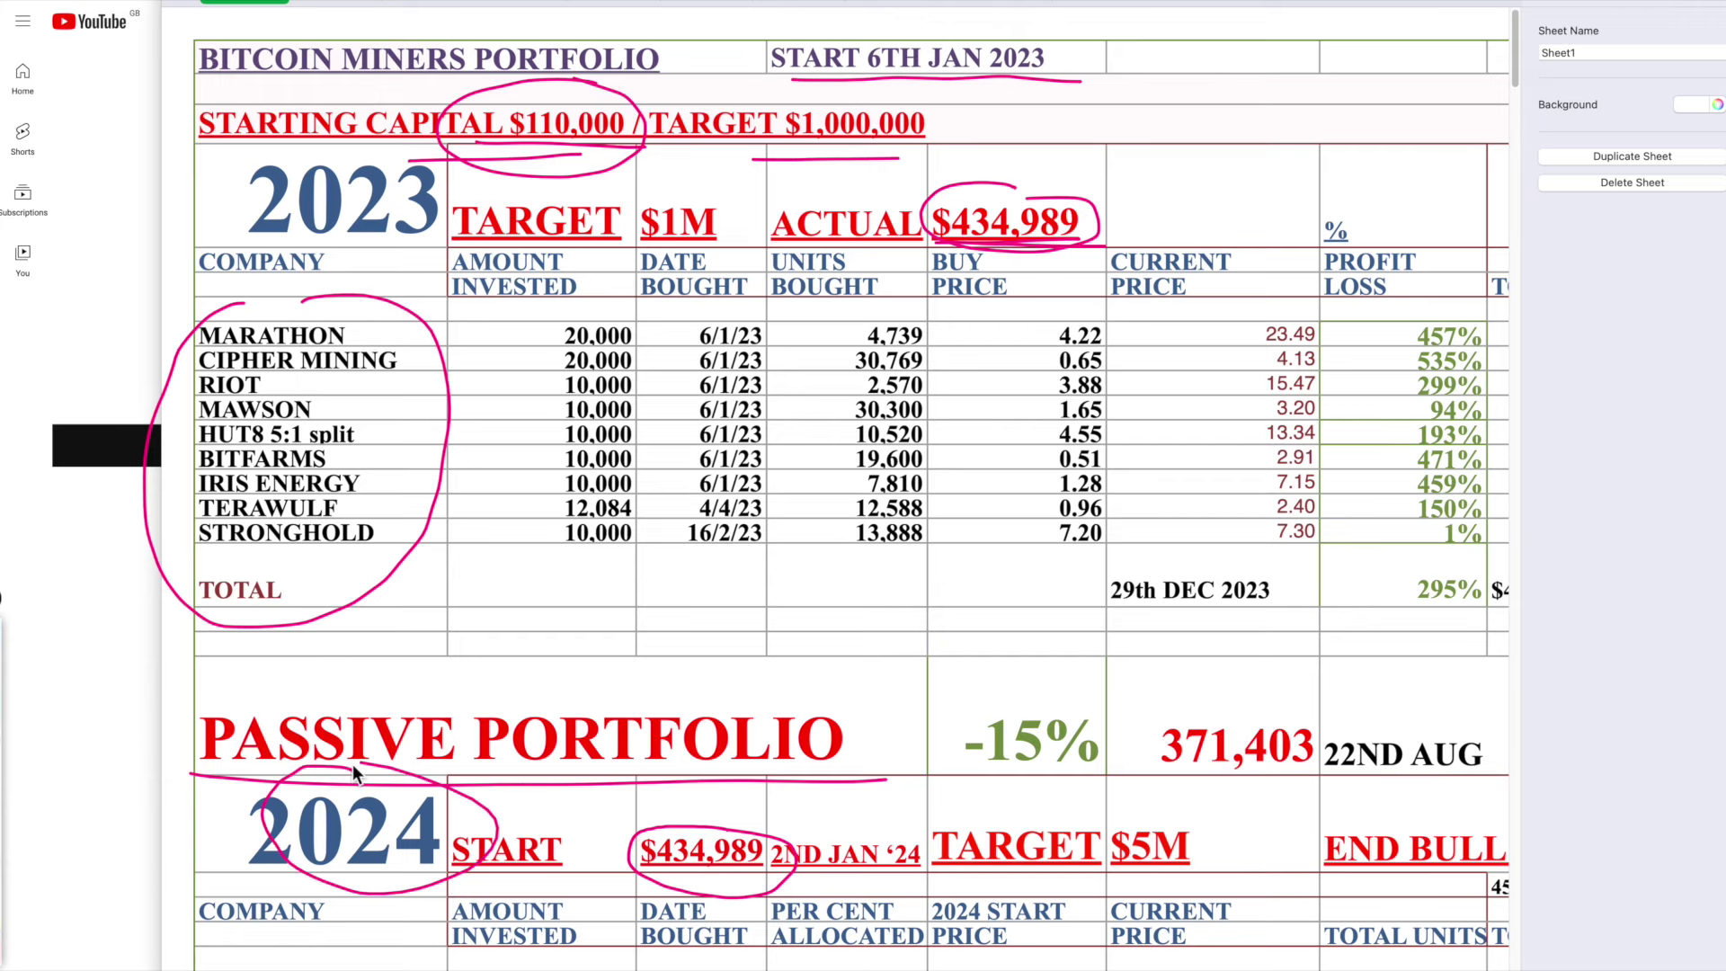
Step: Mark the passive portfolio's -15% and 371,403 figures, underline 22ND AUG, and box the $5M target
mouse_move(1097, 700)
left_mouse_down()
mouse_move(925, 698)
mouse_move(971, 805)
mouse_move(1118, 720)
left_mouse_up()
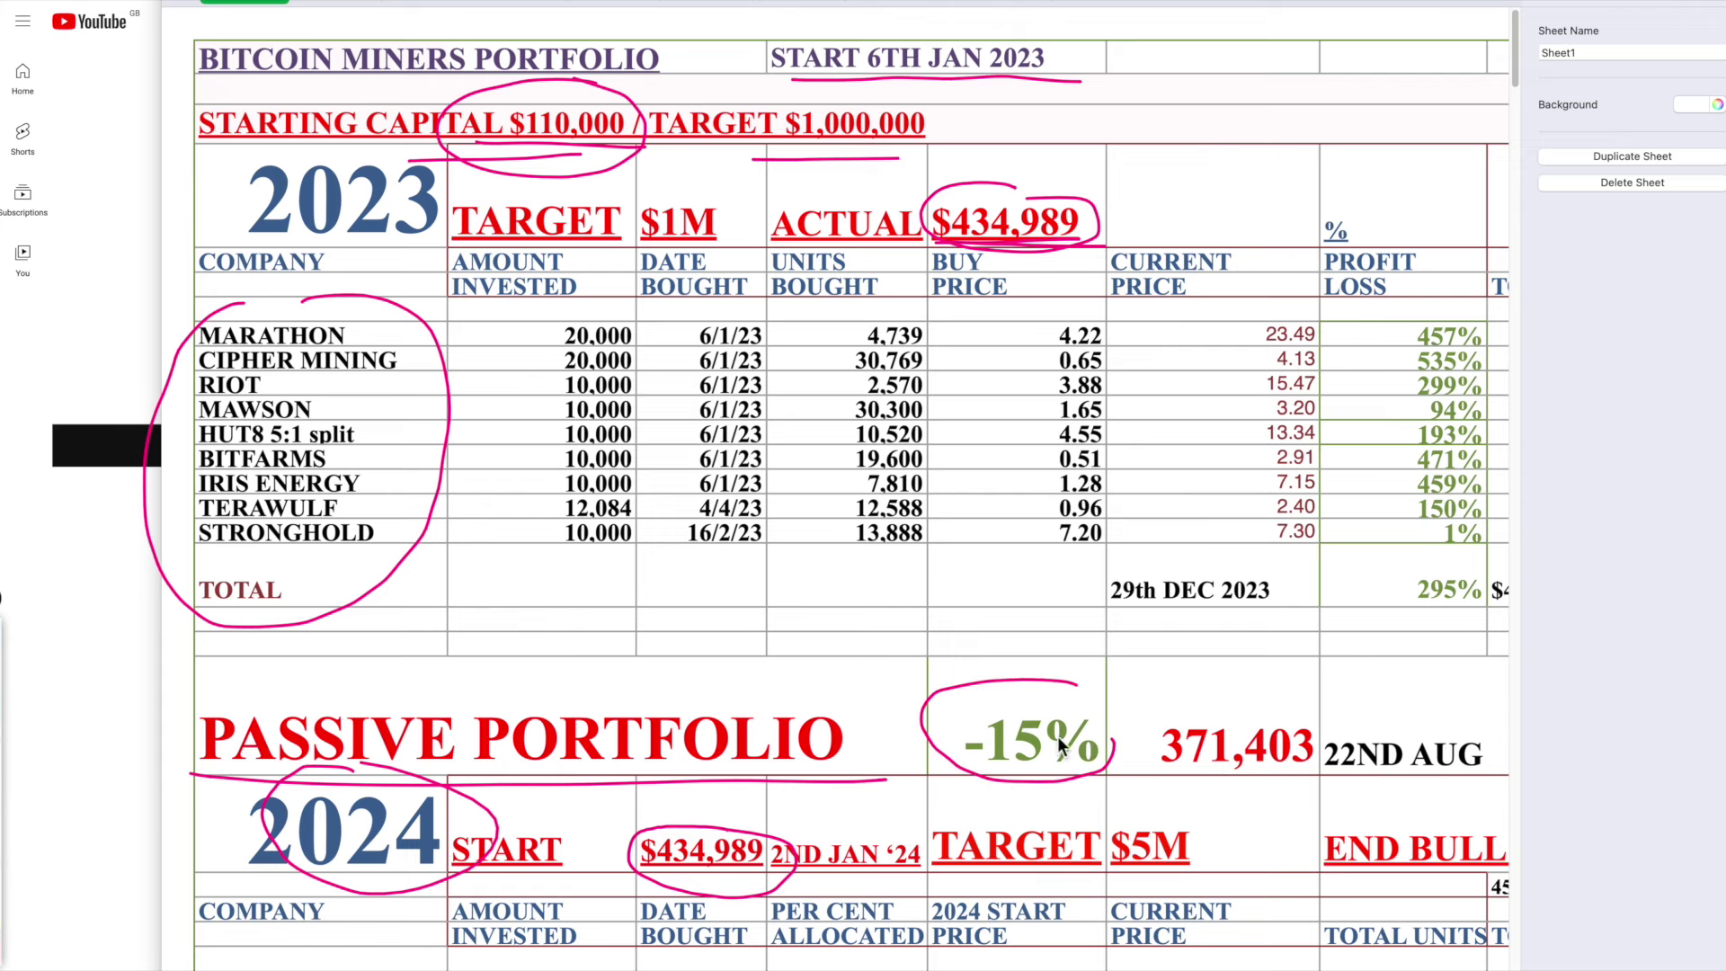
left_click_drag(1314, 778, 1455, 777)
mouse_move(955, 874)
left_mouse_down()
mouse_move(1218, 868)
mouse_move(1097, 814)
mouse_move(935, 823)
mouse_move(939, 877)
mouse_move(1221, 870)
mouse_move(1160, 820)
left_mouse_up()
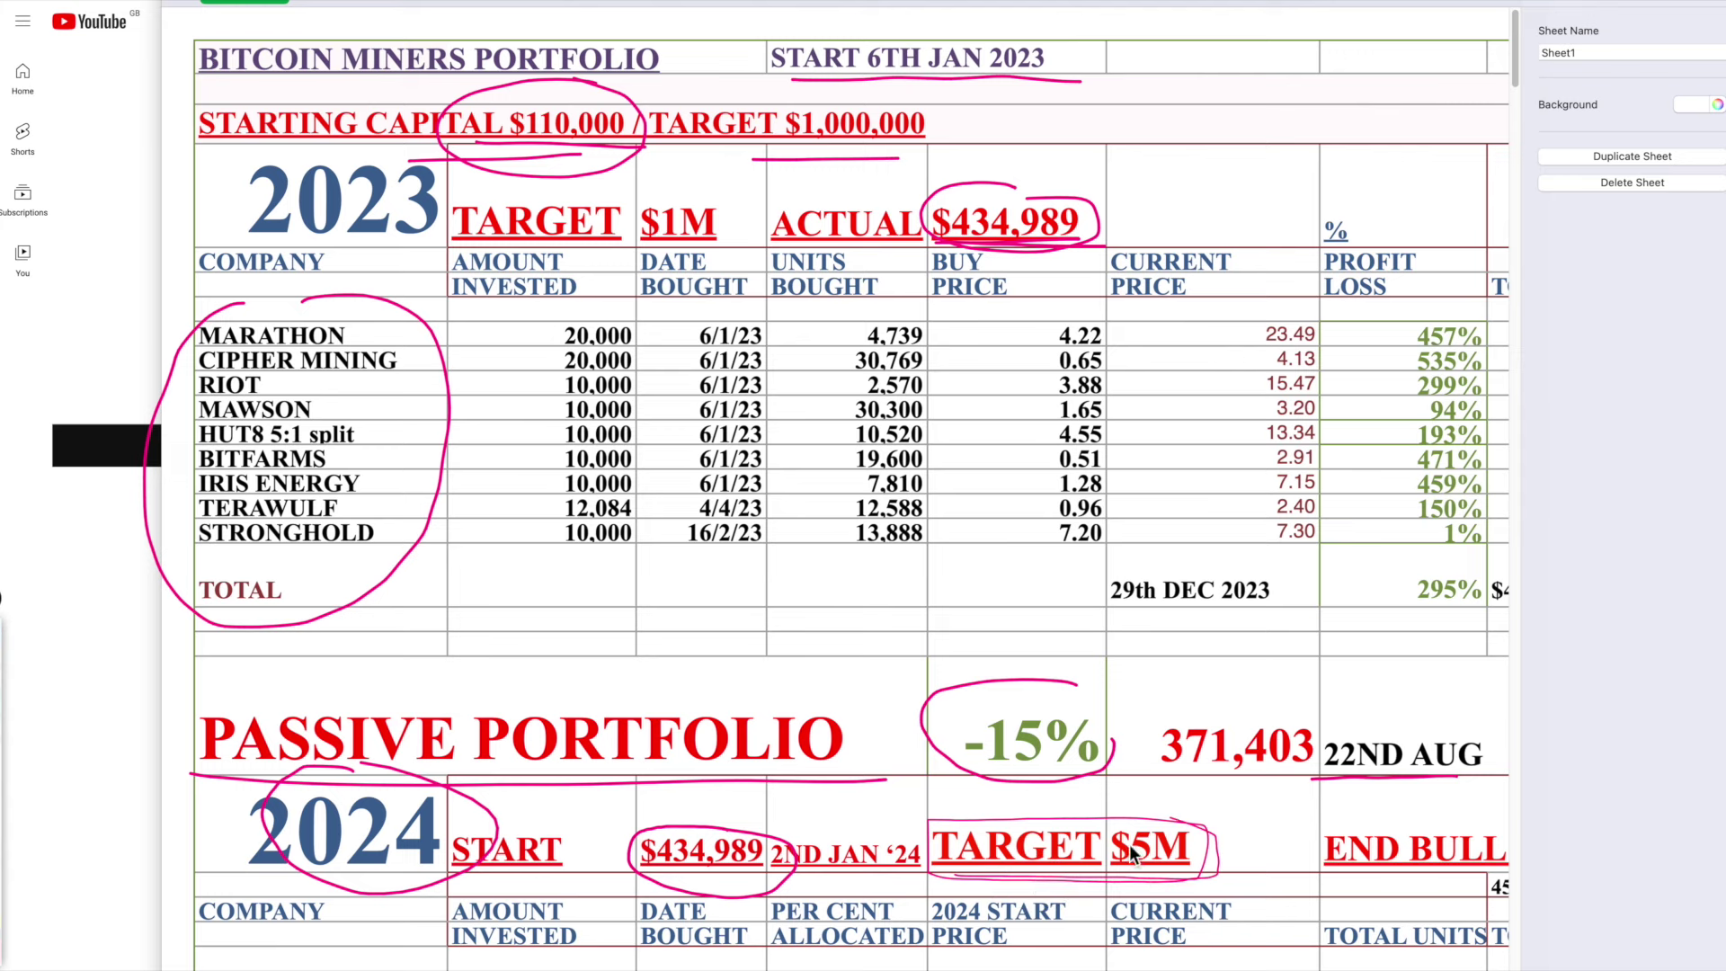
mouse_move(1224, 702)
left_mouse_down()
mouse_move(1135, 723)
mouse_move(1160, 784)
mouse_move(1300, 791)
mouse_move(1313, 717)
mouse_move(1229, 725)
left_mouse_up()
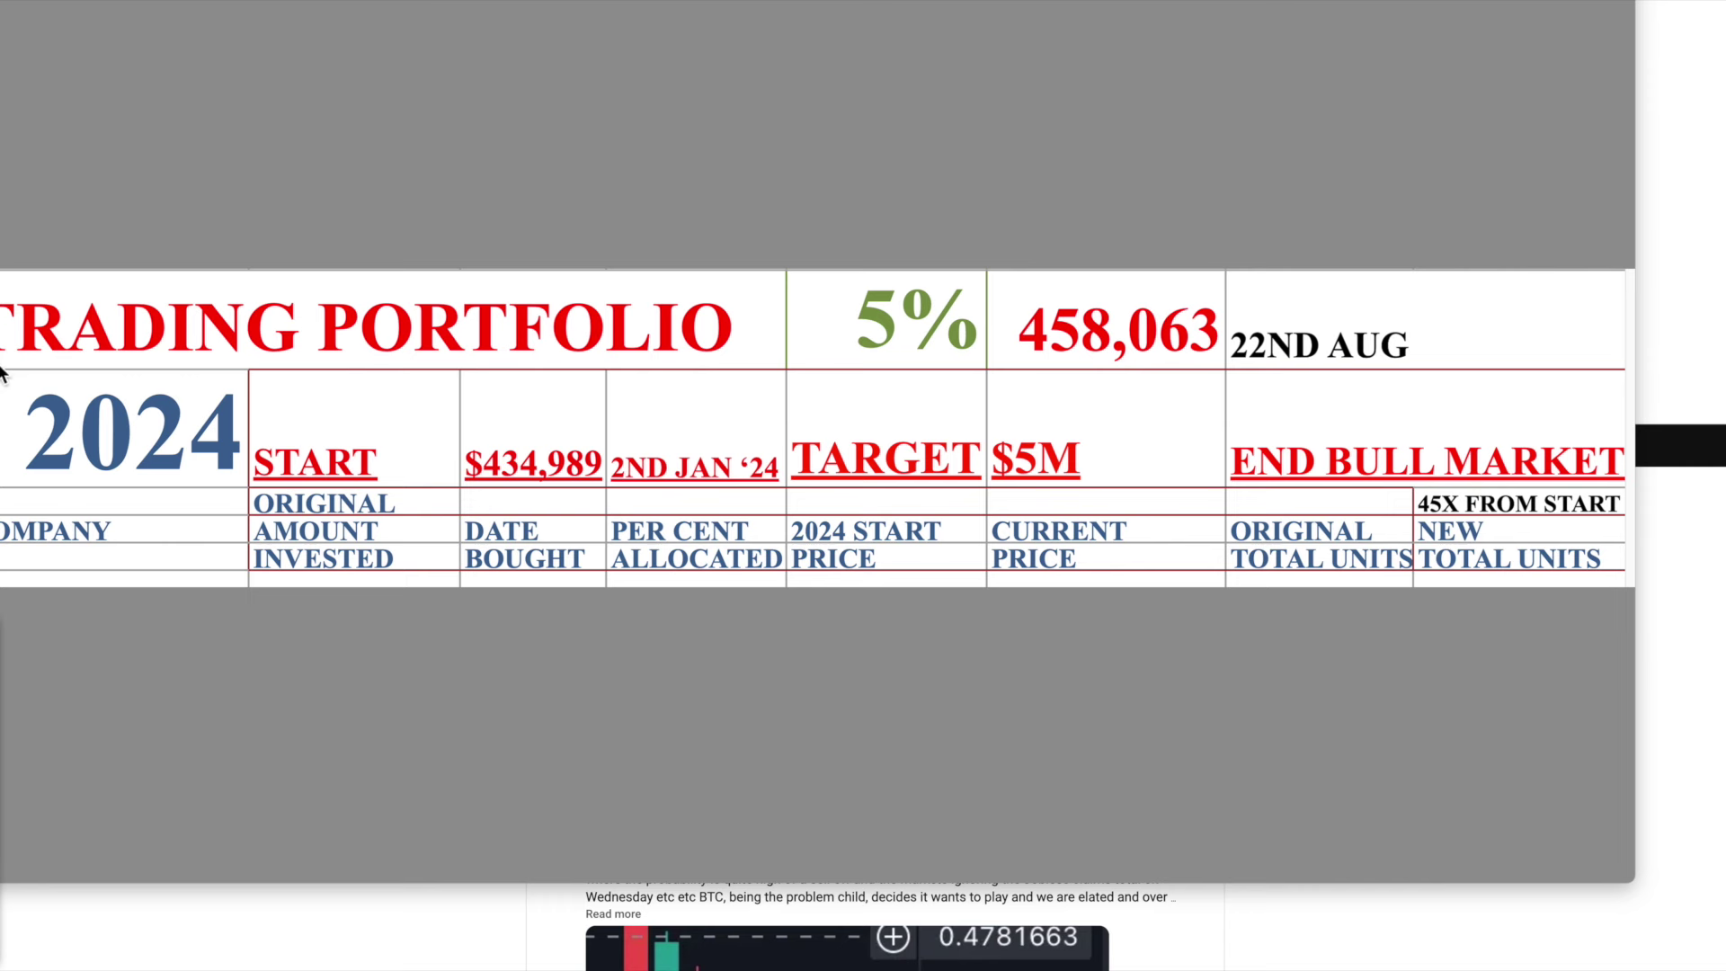
Step: Underline the Trading Portfolio heading on the portfolio sheet
left_click_drag(2, 365, 733, 369)
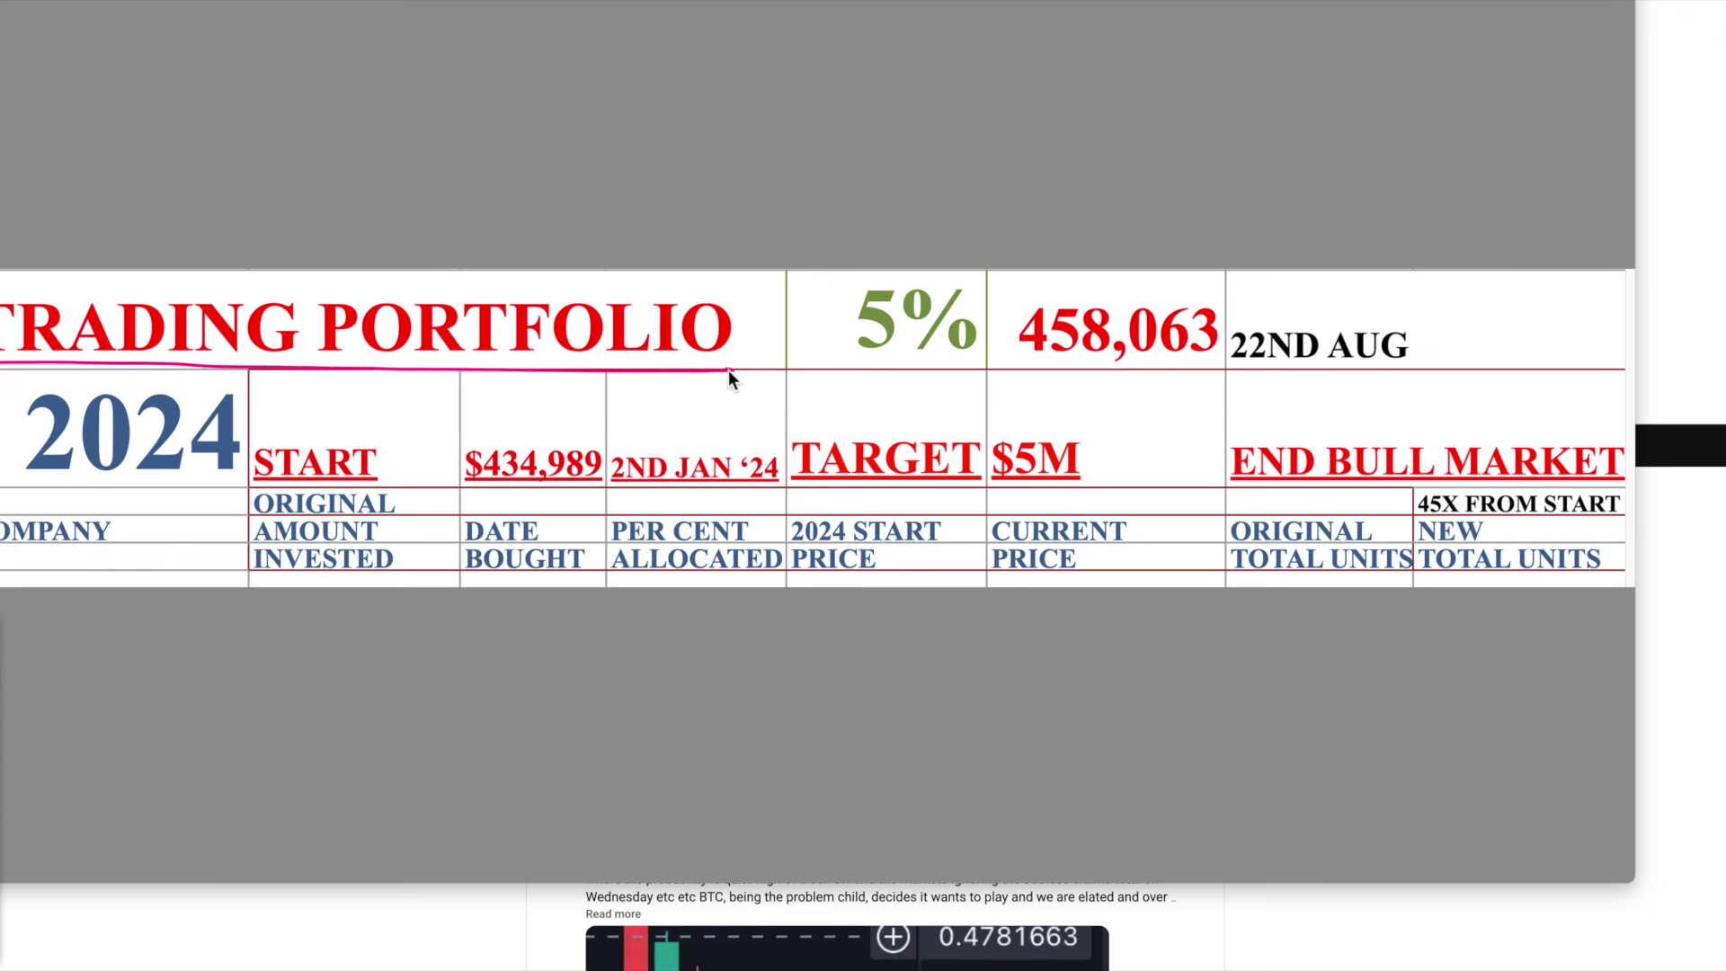